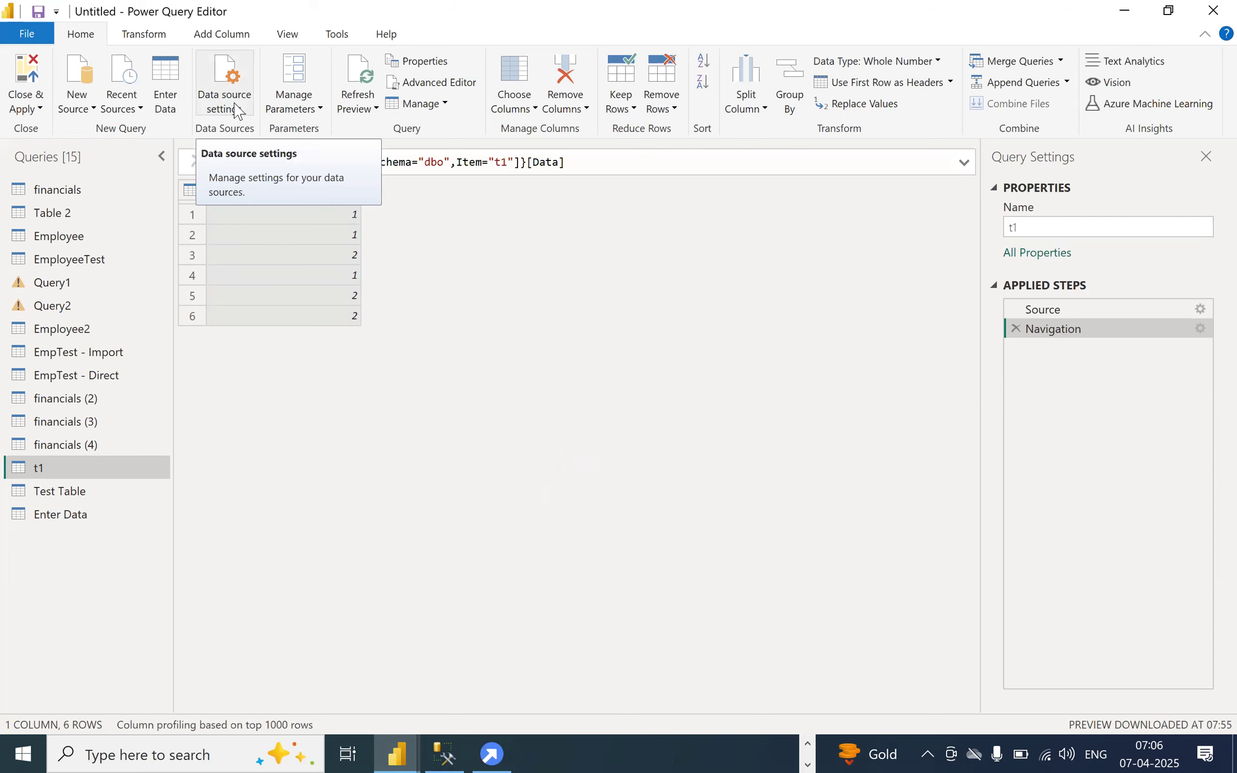
# - Review the saved database credentials of the laptop-b53dgppk\sqlexpress source under the global permissions in Data source settings
pyautogui.click(236, 111)
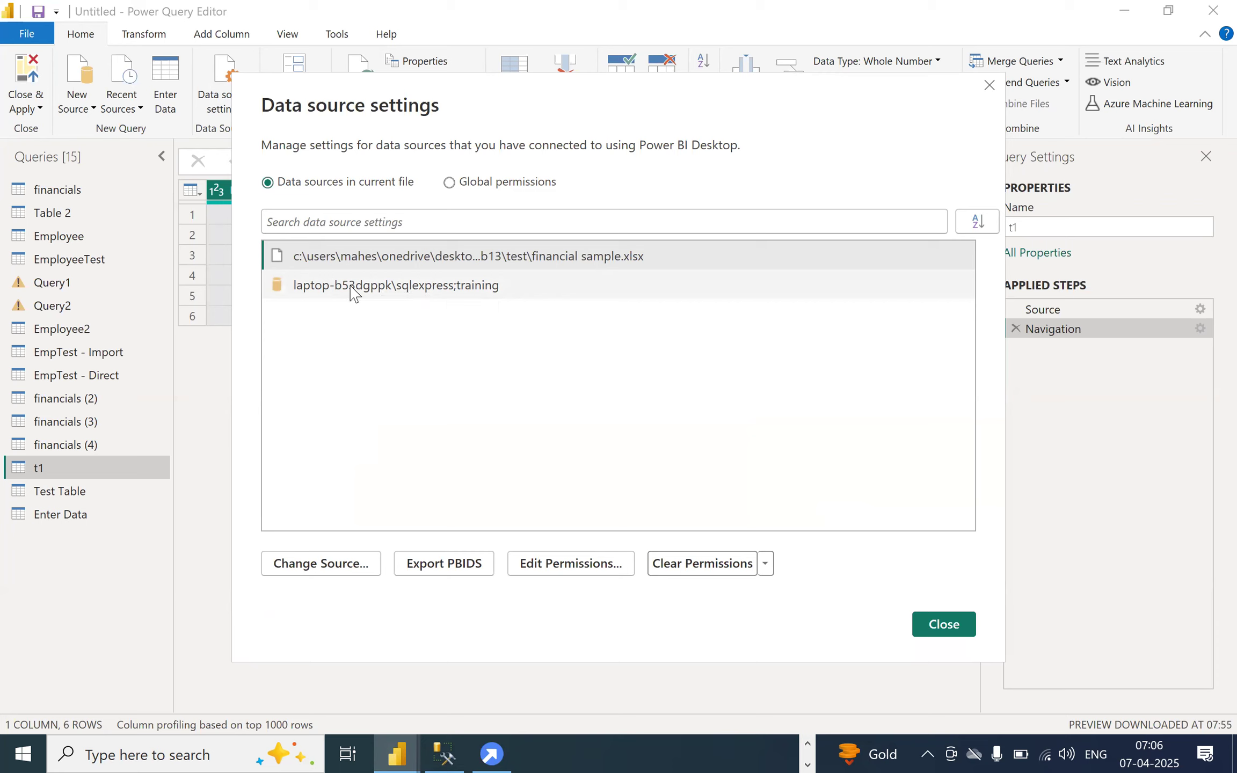
pyautogui.click(450, 183)
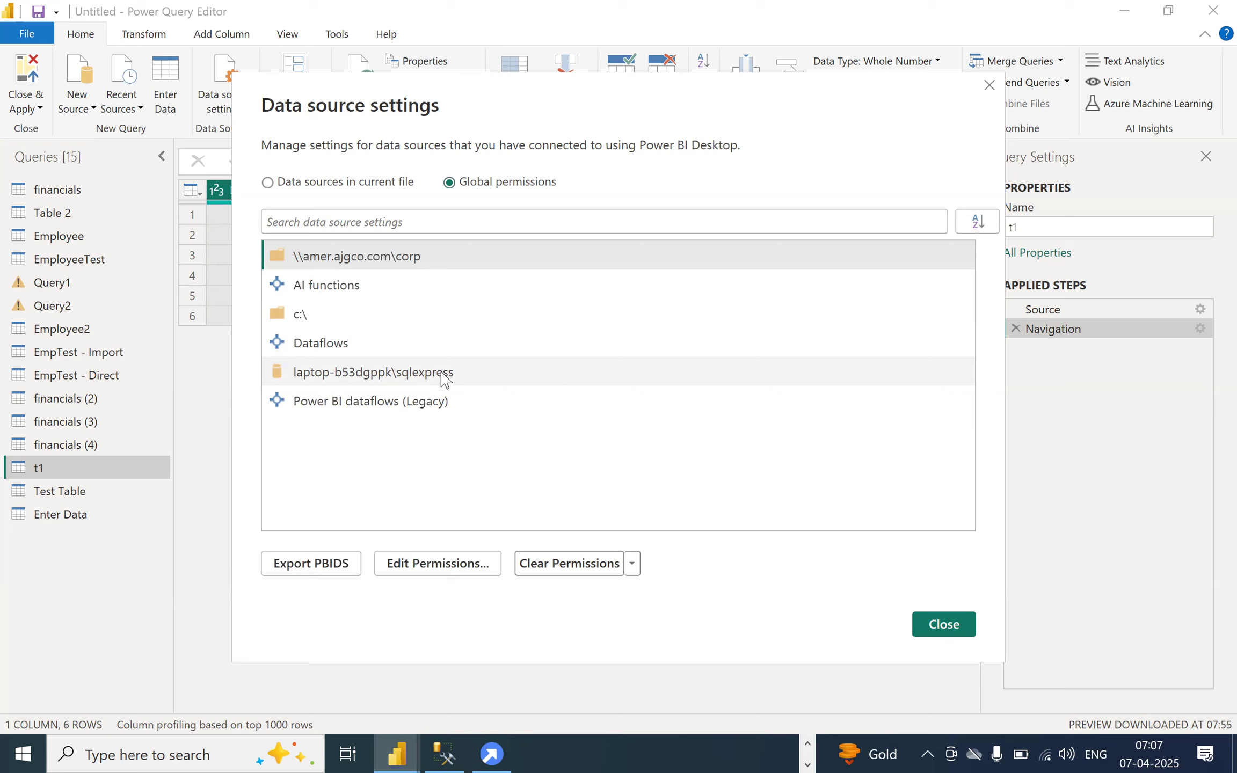
pyautogui.click(386, 380)
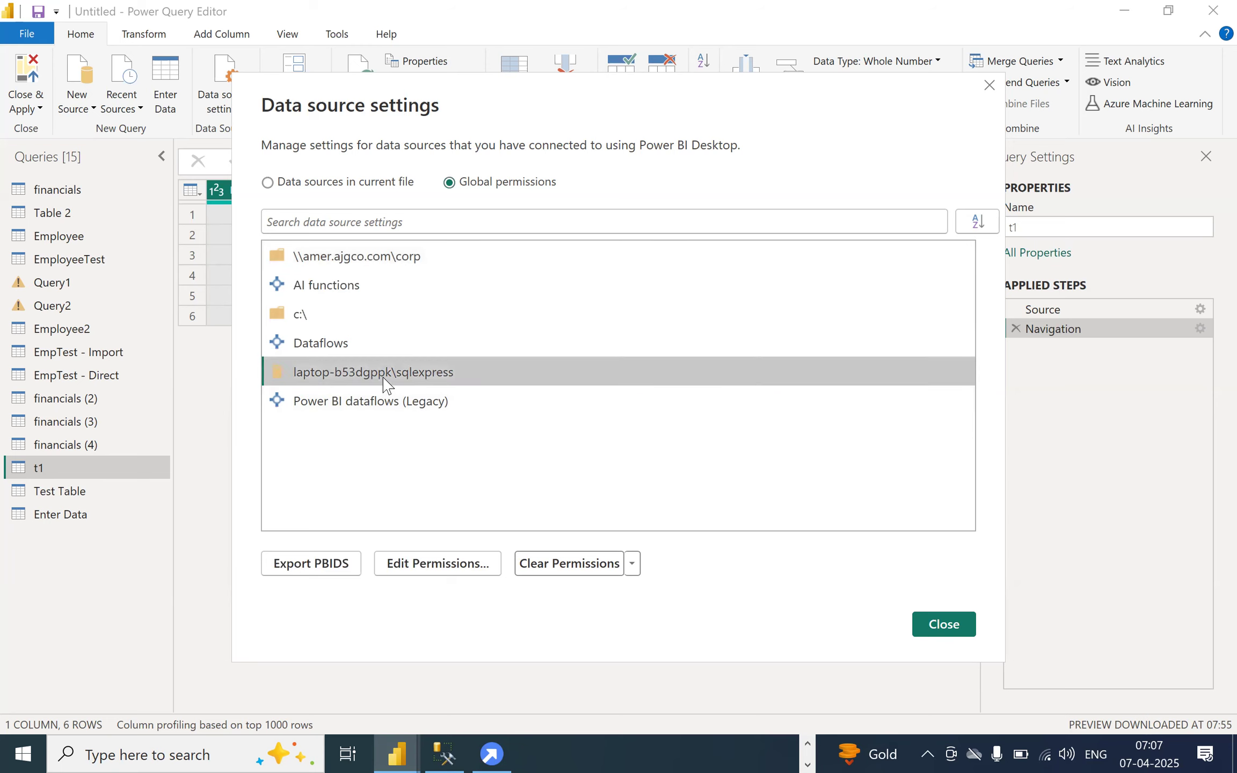
pyautogui.click(425, 575)
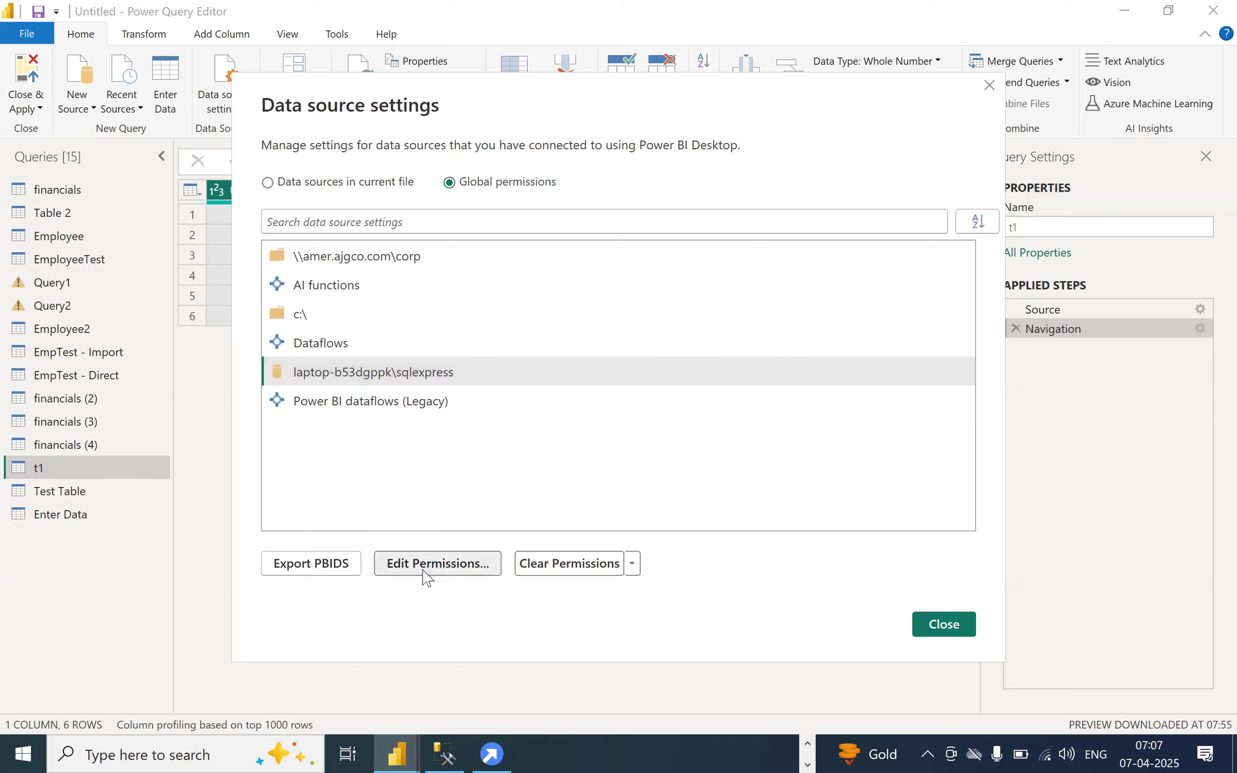
pyautogui.click(476, 276)
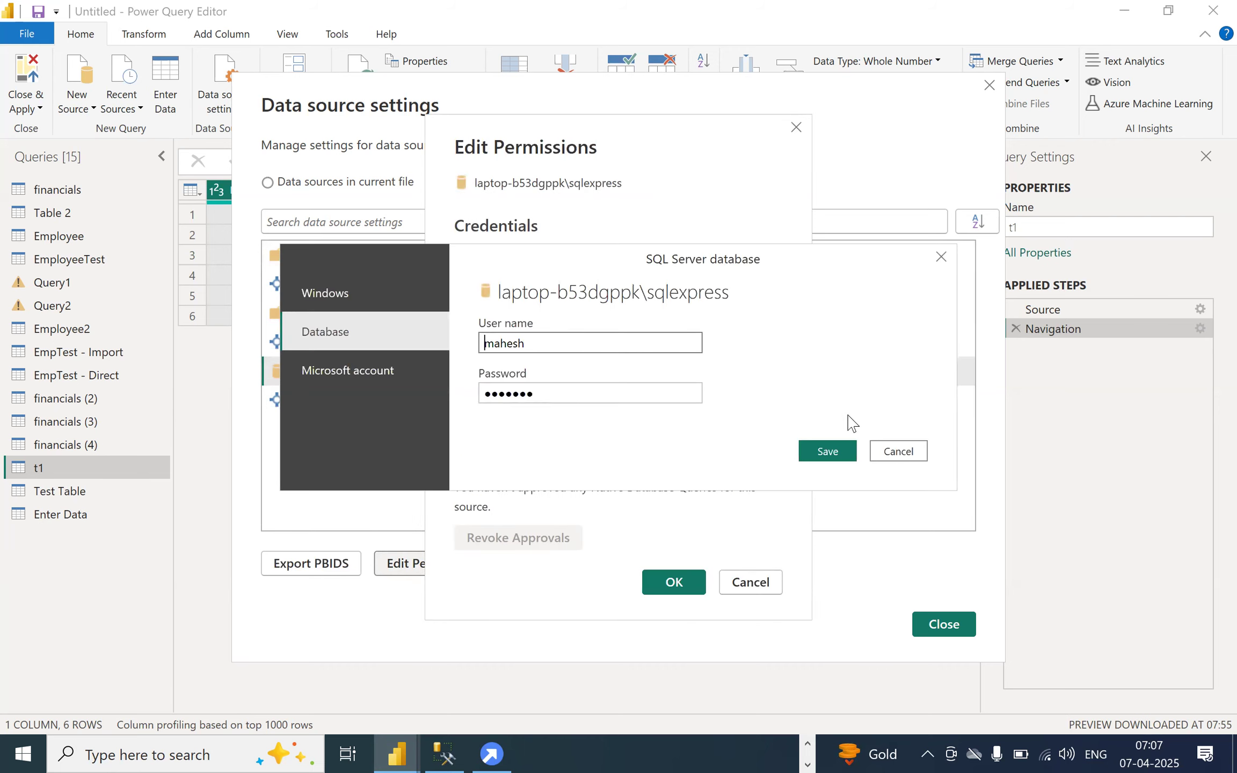
pyautogui.click(837, 453)
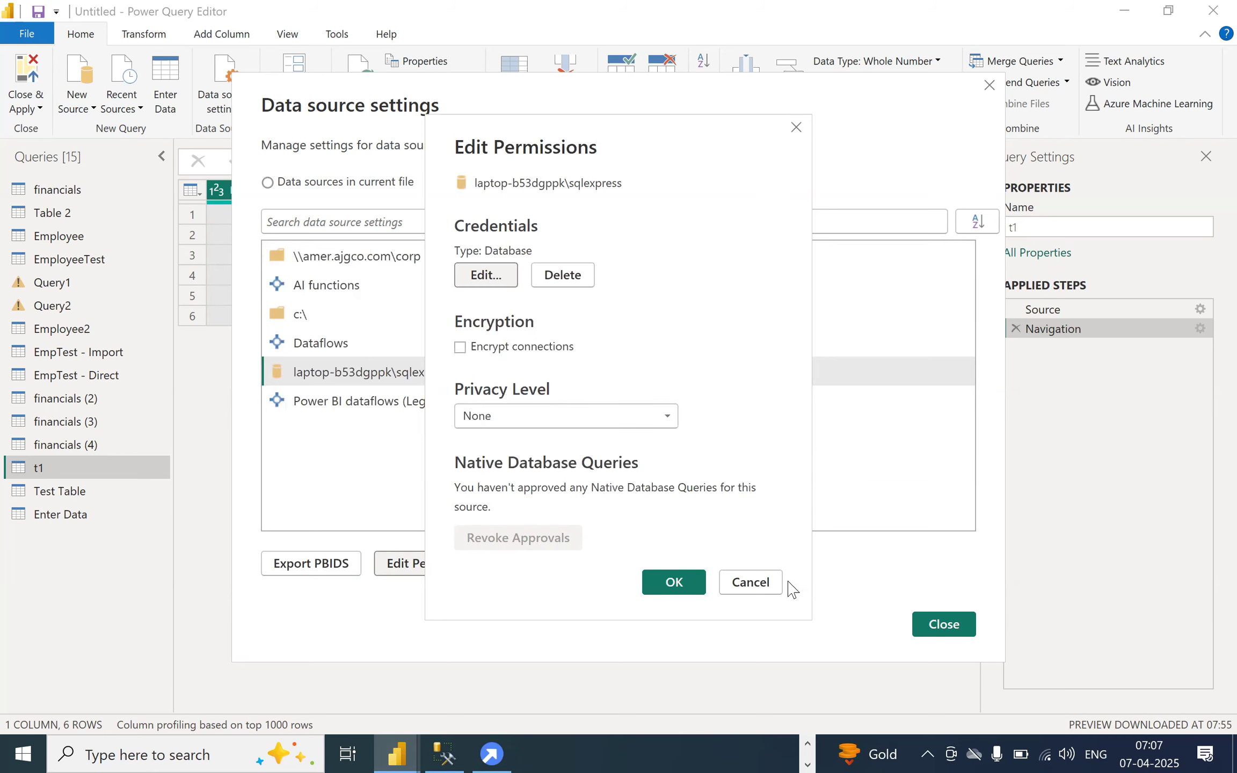
pyautogui.click(741, 588)
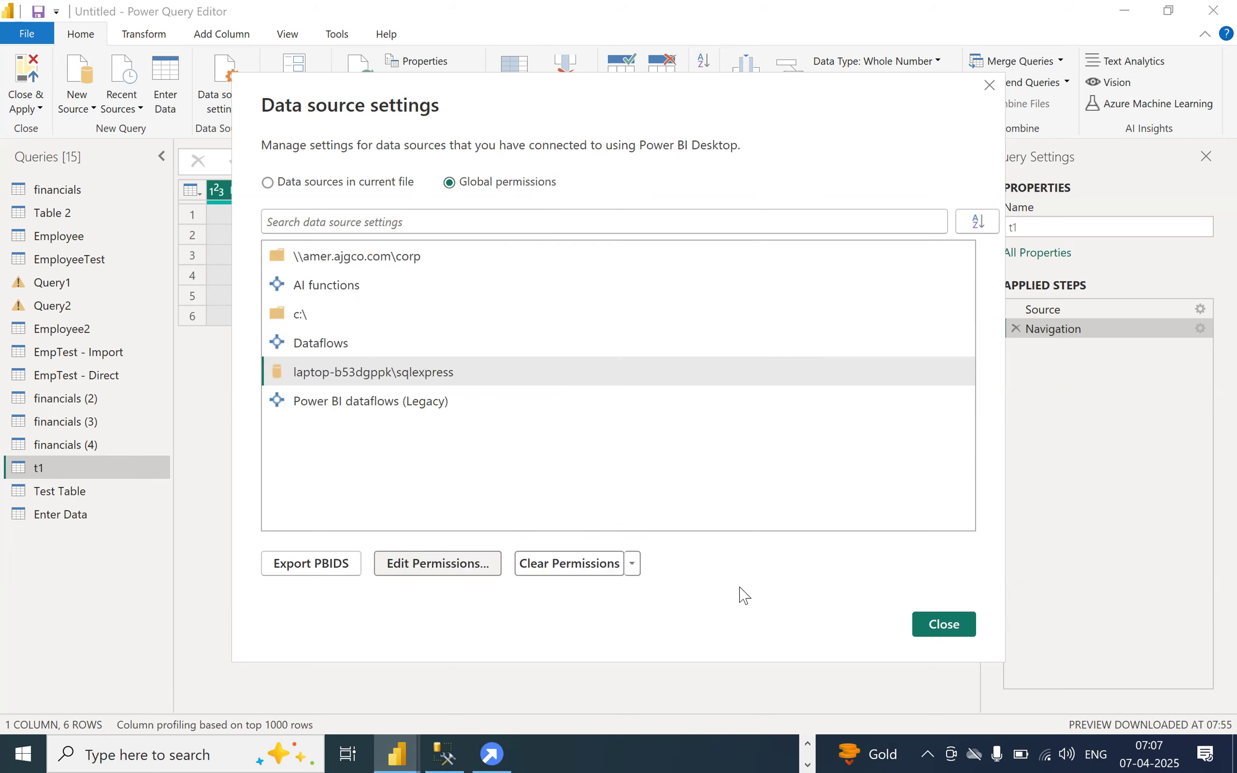
# - Bring up the Clear Permissions confirmation for the sqlexpress source, cancel it, and close Data source settings
pyautogui.click(394, 378)
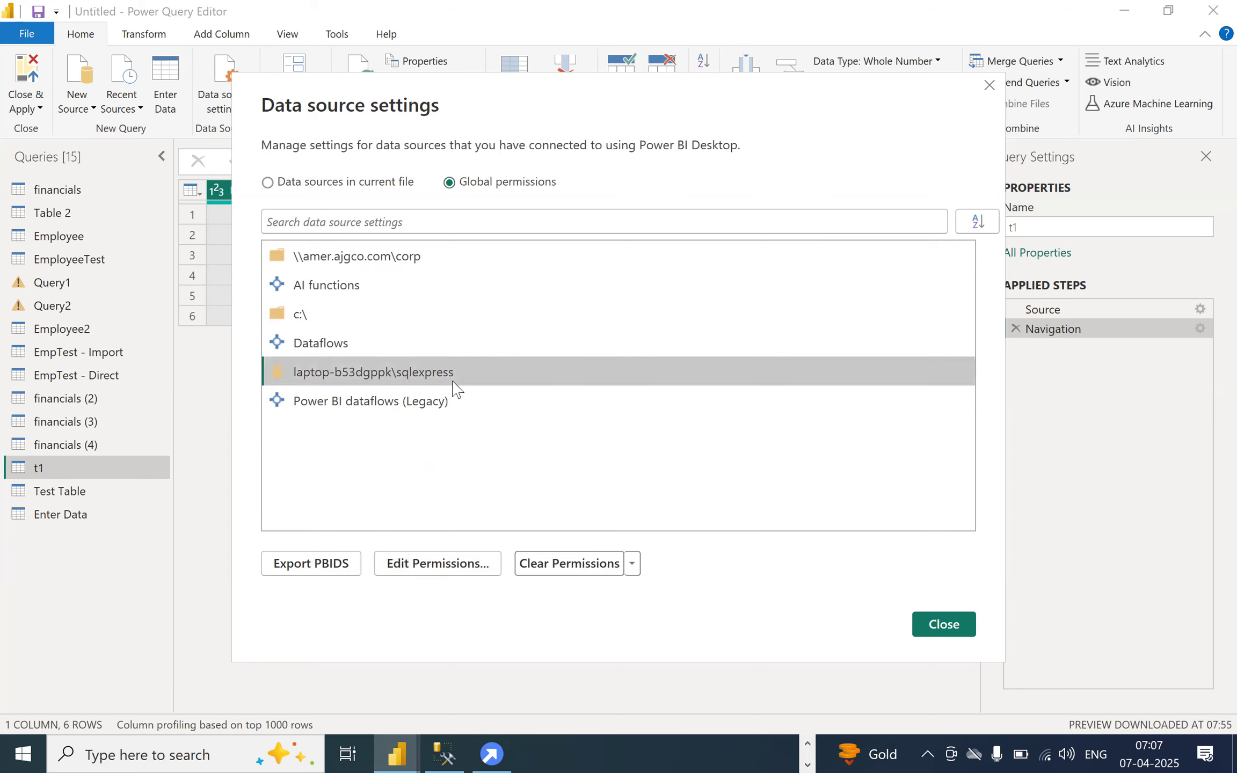
pyautogui.click(556, 562)
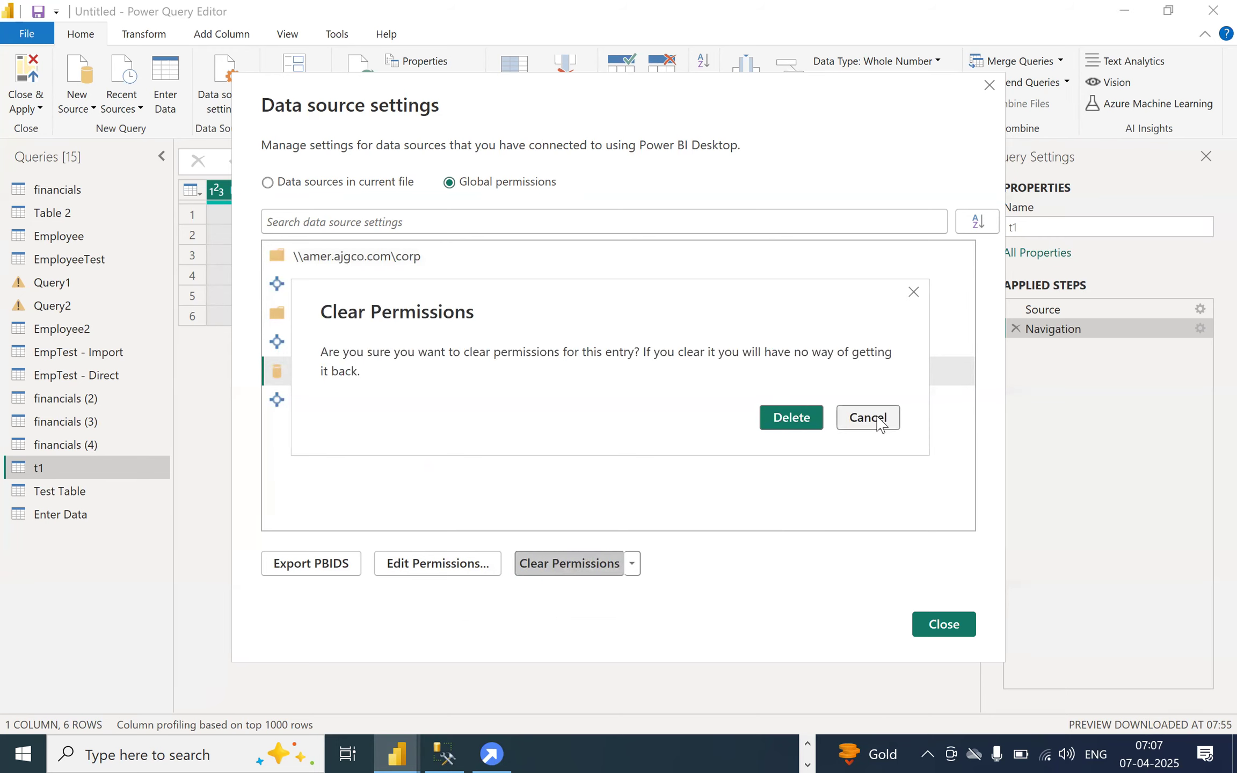
pyautogui.click(879, 423)
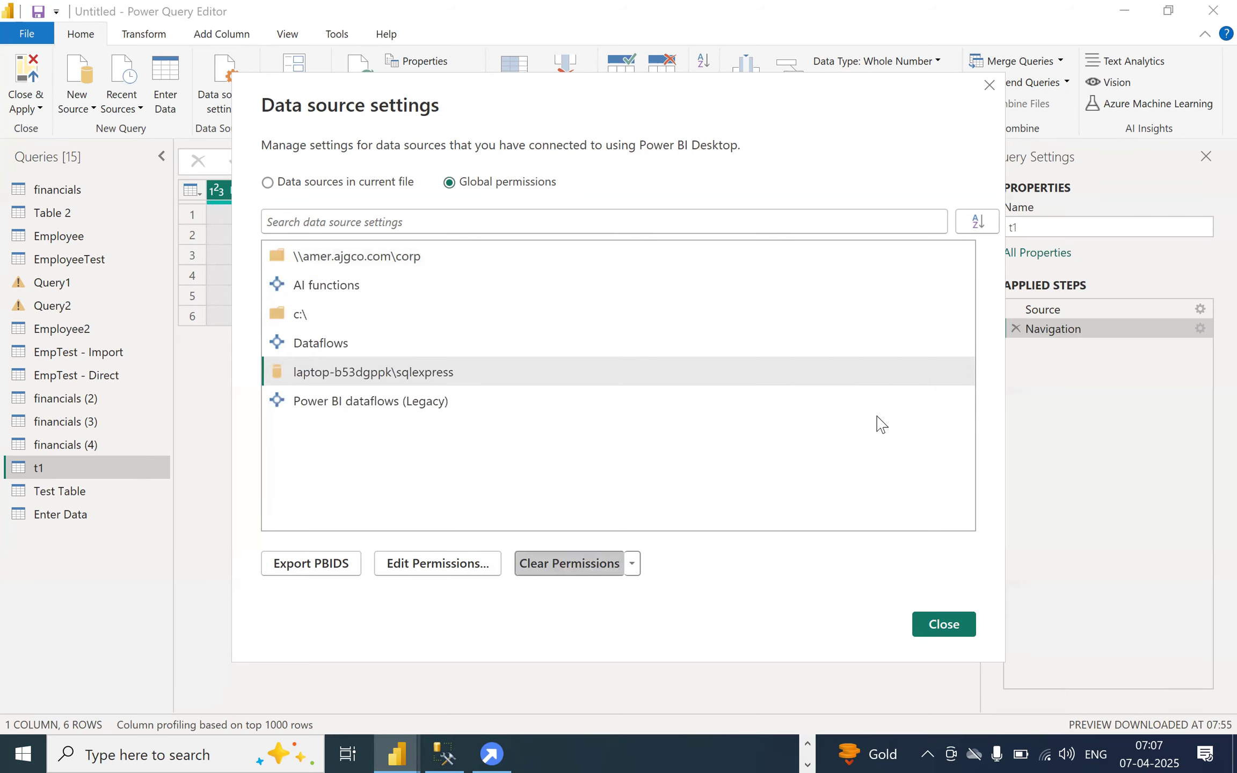
pyautogui.click(931, 631)
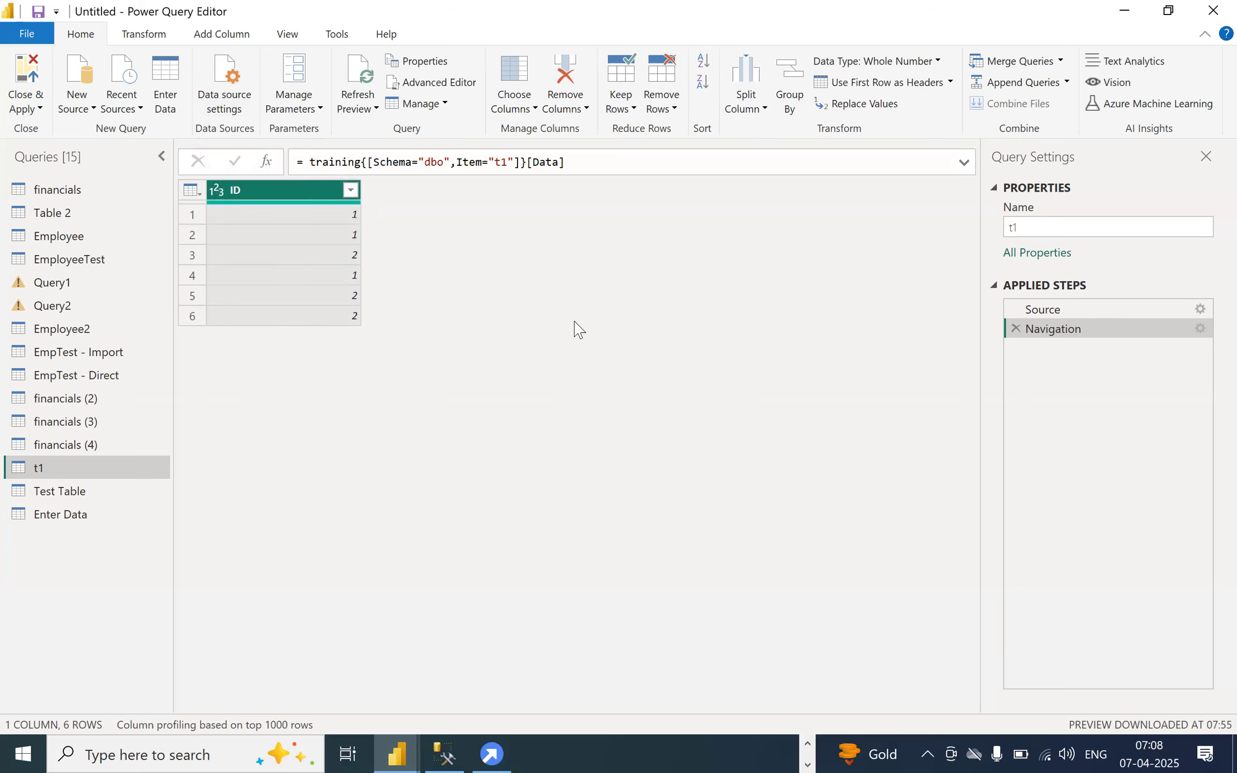
pyautogui.click(290, 109)
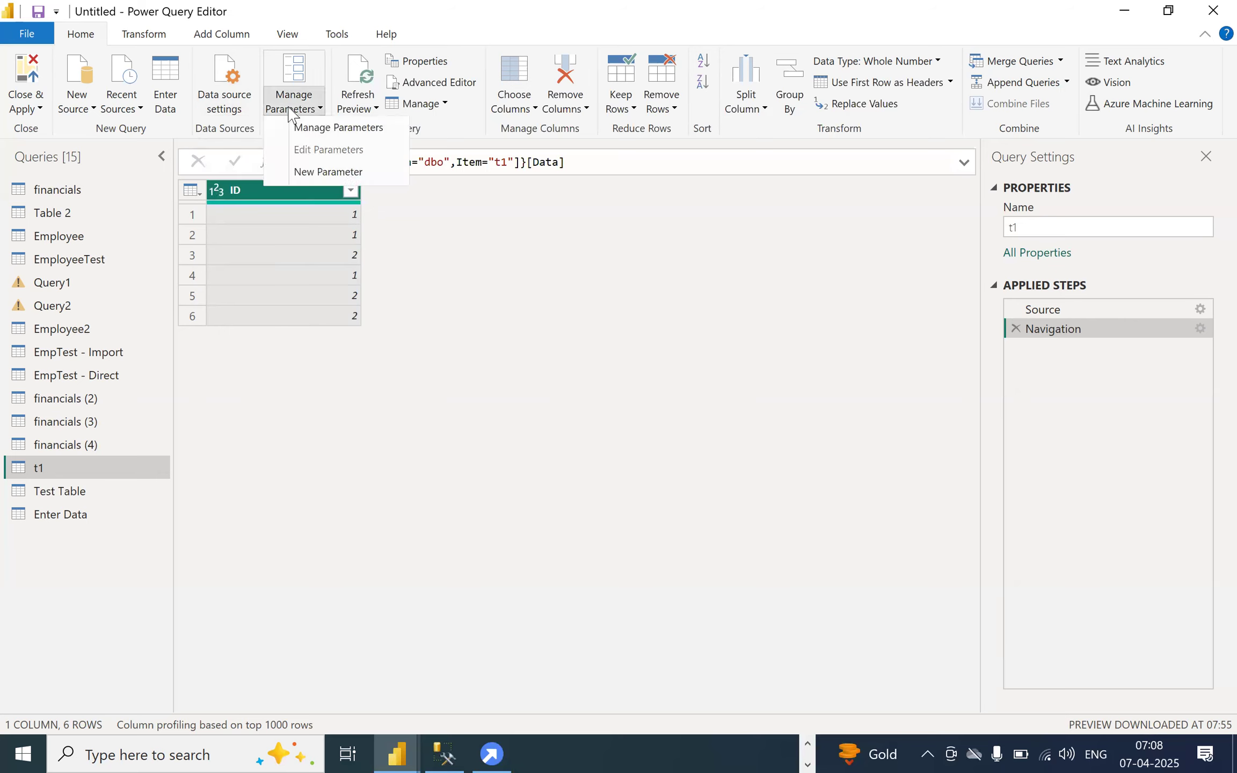
pyautogui.click(545, 283)
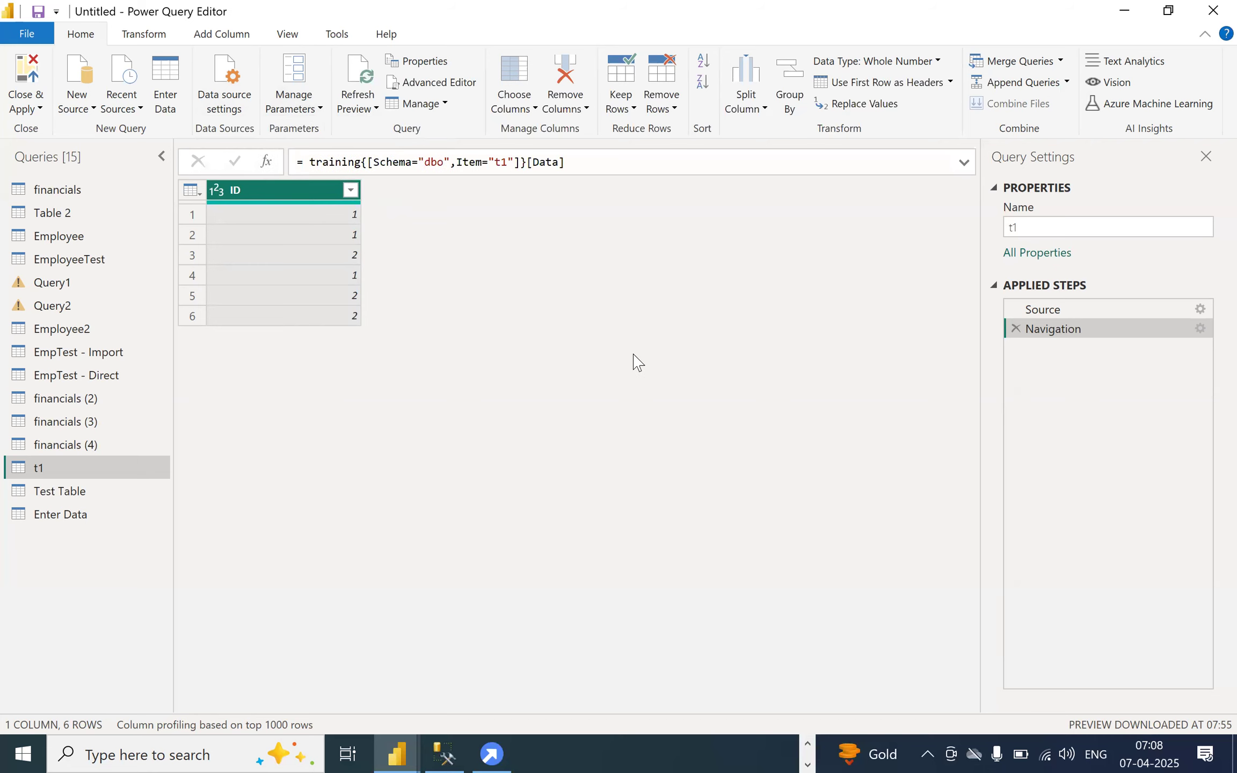
# - Launch Excel and create a blank workbook
pyautogui.press('super')
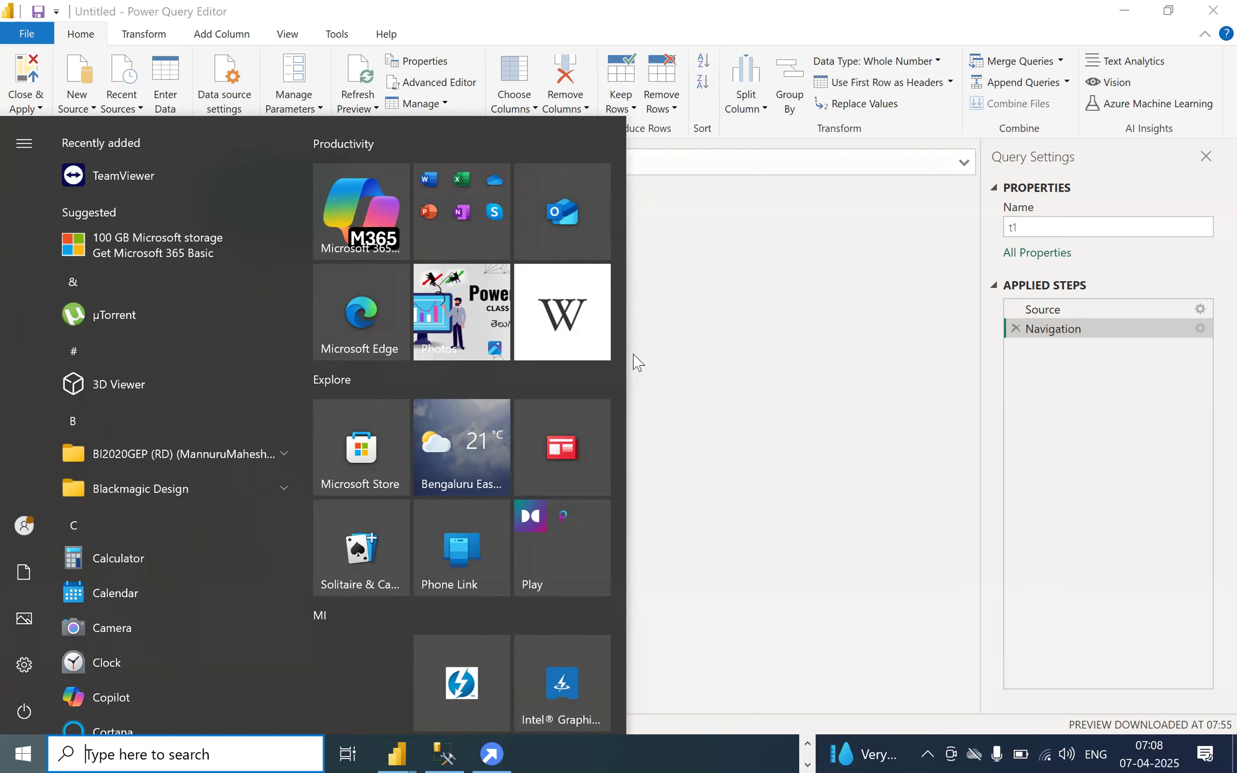
pyautogui.write('exce')
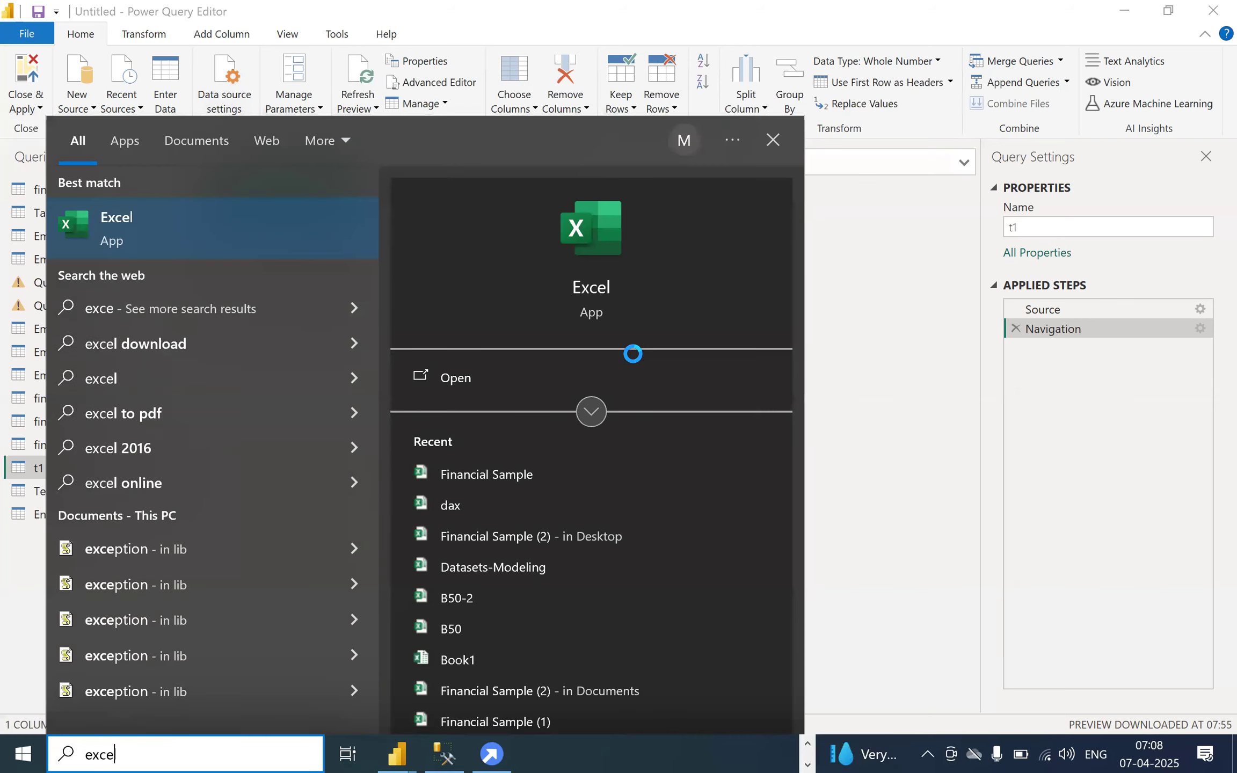
pyautogui.press('Return')
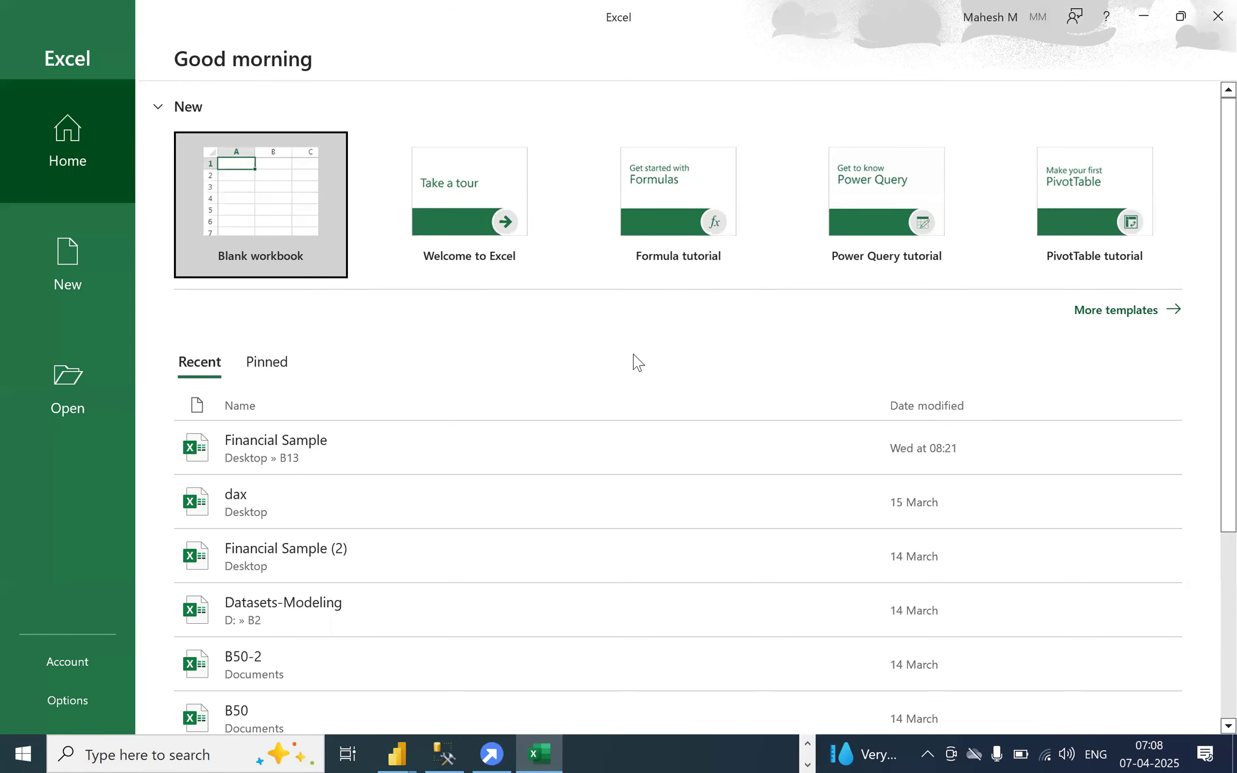
pyautogui.click(299, 157)
# - Enter the sample variables "a= 10" in cell D4 and "b=20" in cell D5
pyautogui.click(247, 273)
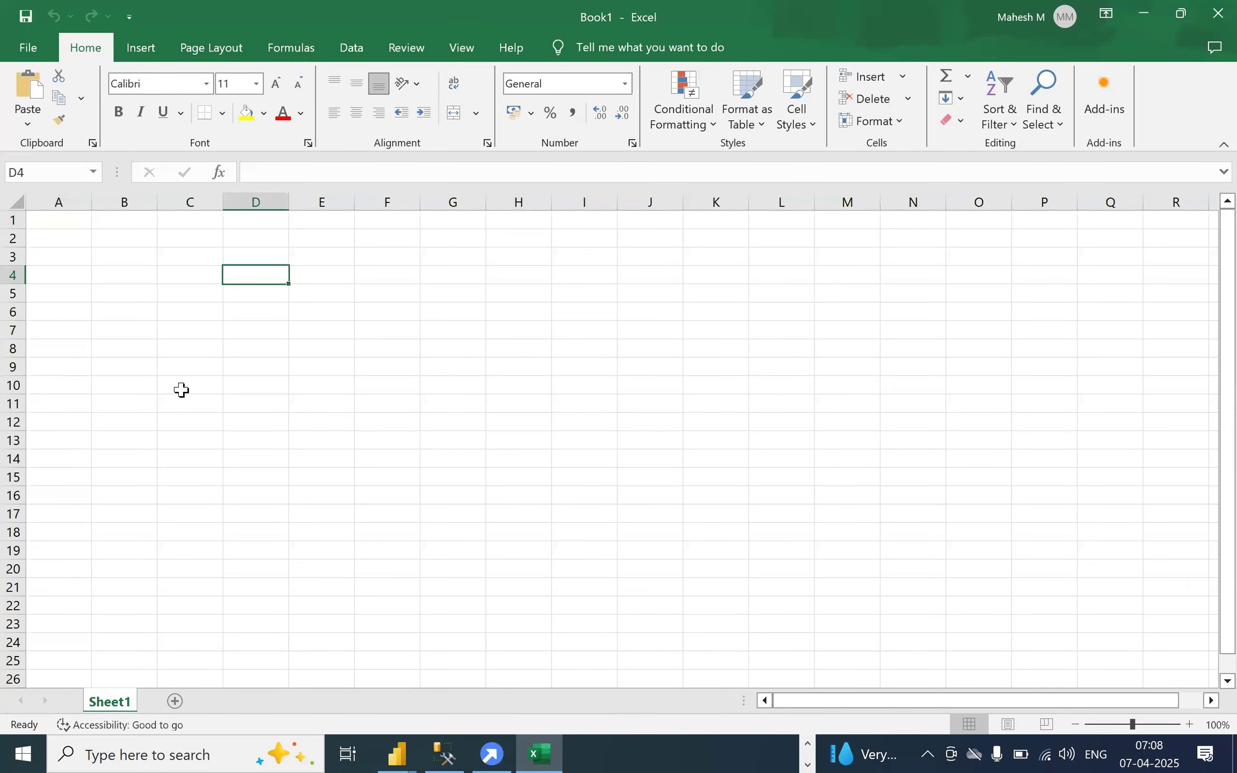
pyautogui.write('a= 10')
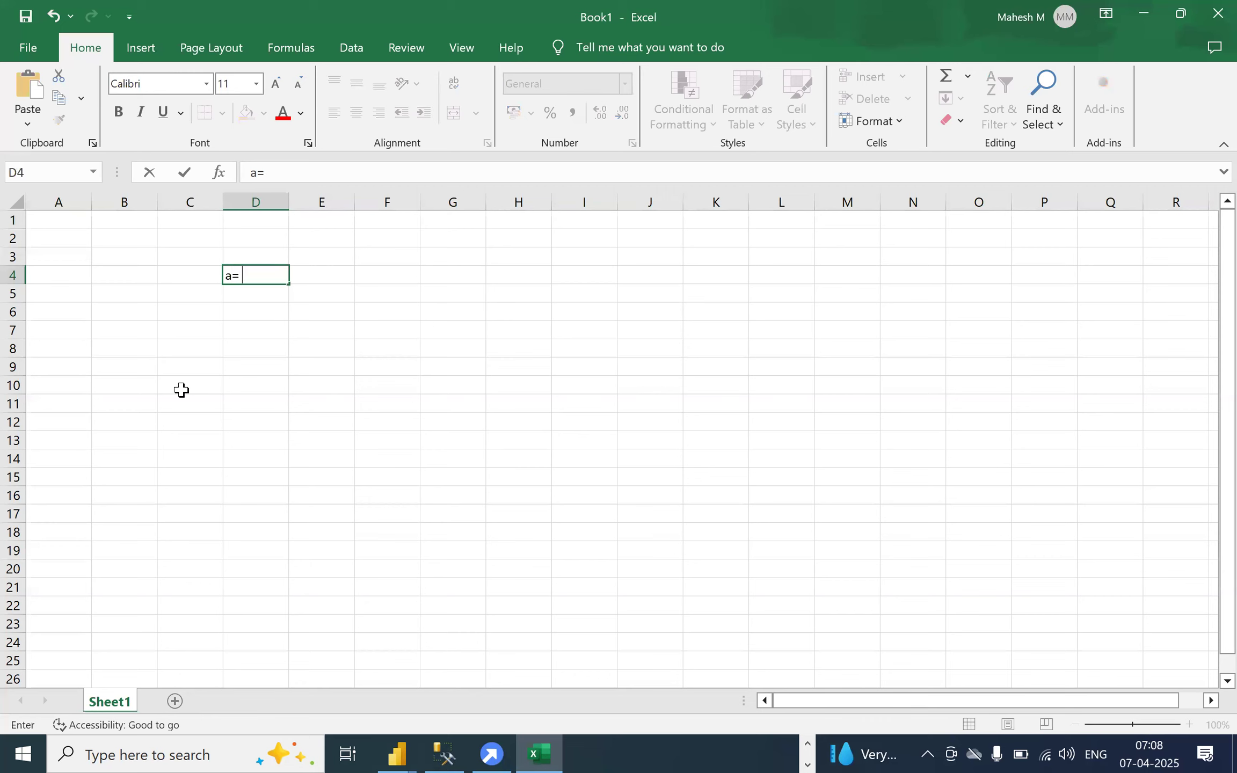
pyautogui.press('Return')
pyautogui.write('b=20')
pyautogui.press('Return')
# - Write the text expression (a+b)*a in cell D10
pyautogui.press('Return')
pyautogui.press('Return')
pyautogui.press('Return')
pyautogui.press('Return')
pyautogui.write('a+b+')
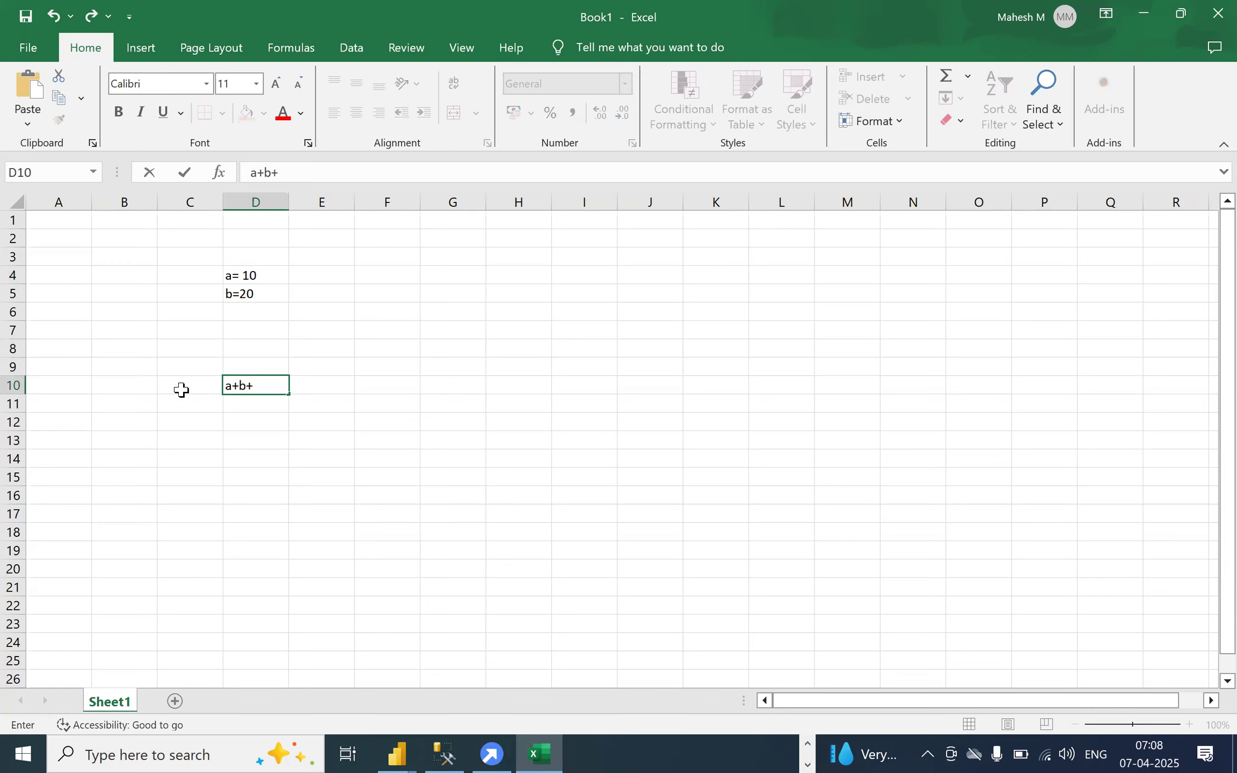
pyautogui.write('a')
pyautogui.press('BackSpace')
pyautogui.press('BackSpace')
pyautogui.write(')*a')
pyautogui.press('Left')
pyautogui.press('Left')
pyautogui.press('Right')
pyautogui.press('Right')
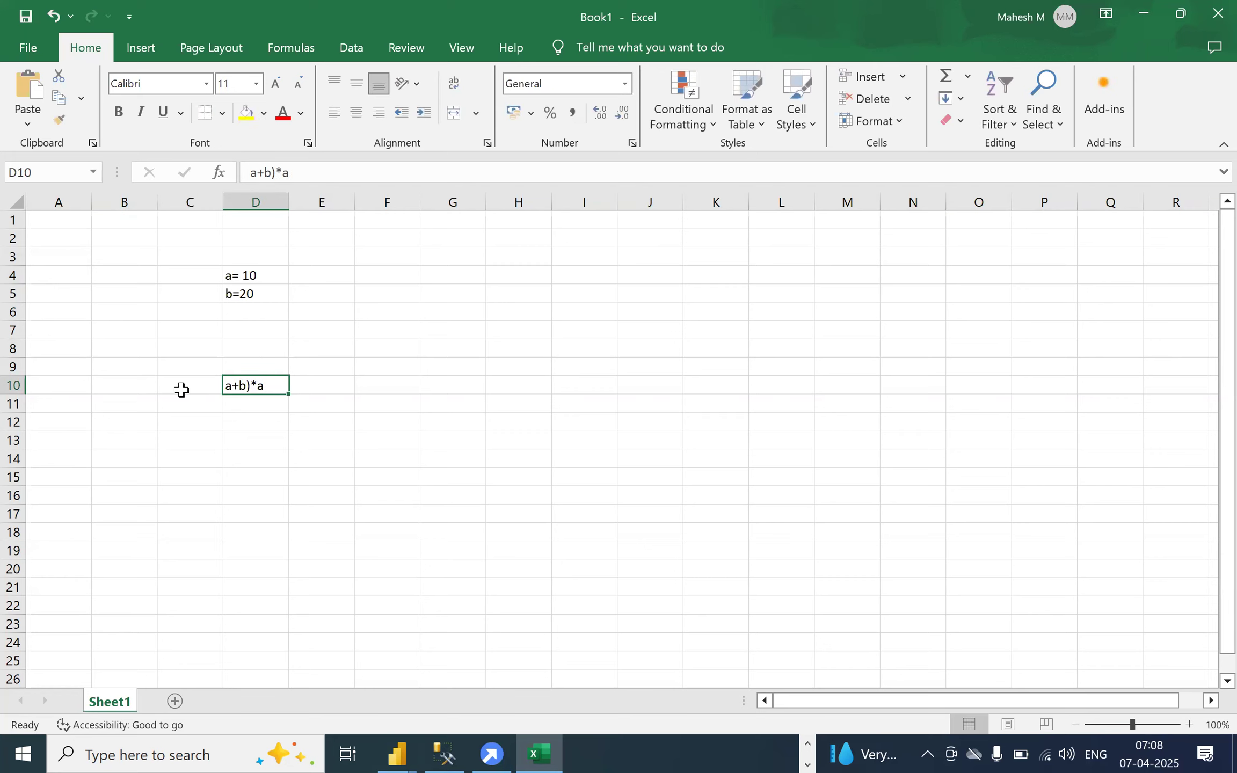
pyautogui.click(248, 173)
pyautogui.write('(')
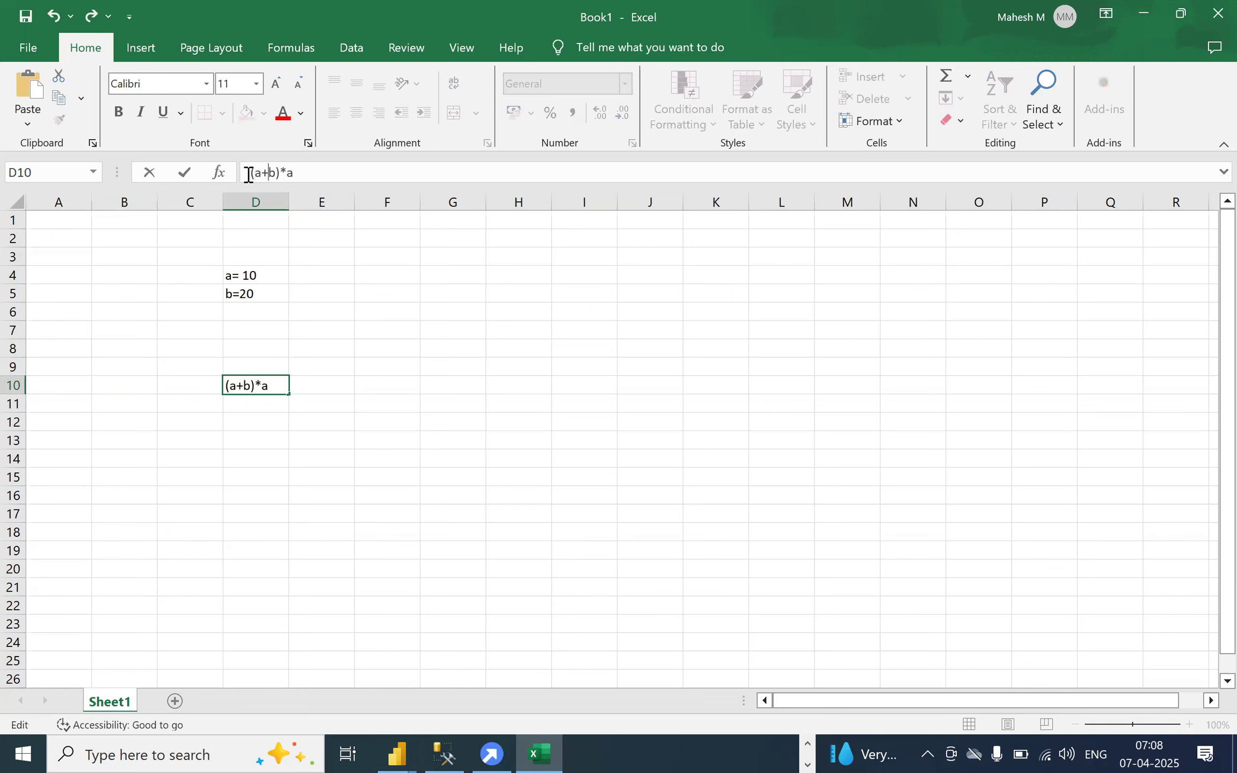
# - Extend the expression in D10 to ((a+b)*a)/b
pyautogui.click(325, 169)
pyautogui.write(')/b')
pyautogui.click(253, 173)
pyautogui.write('(')
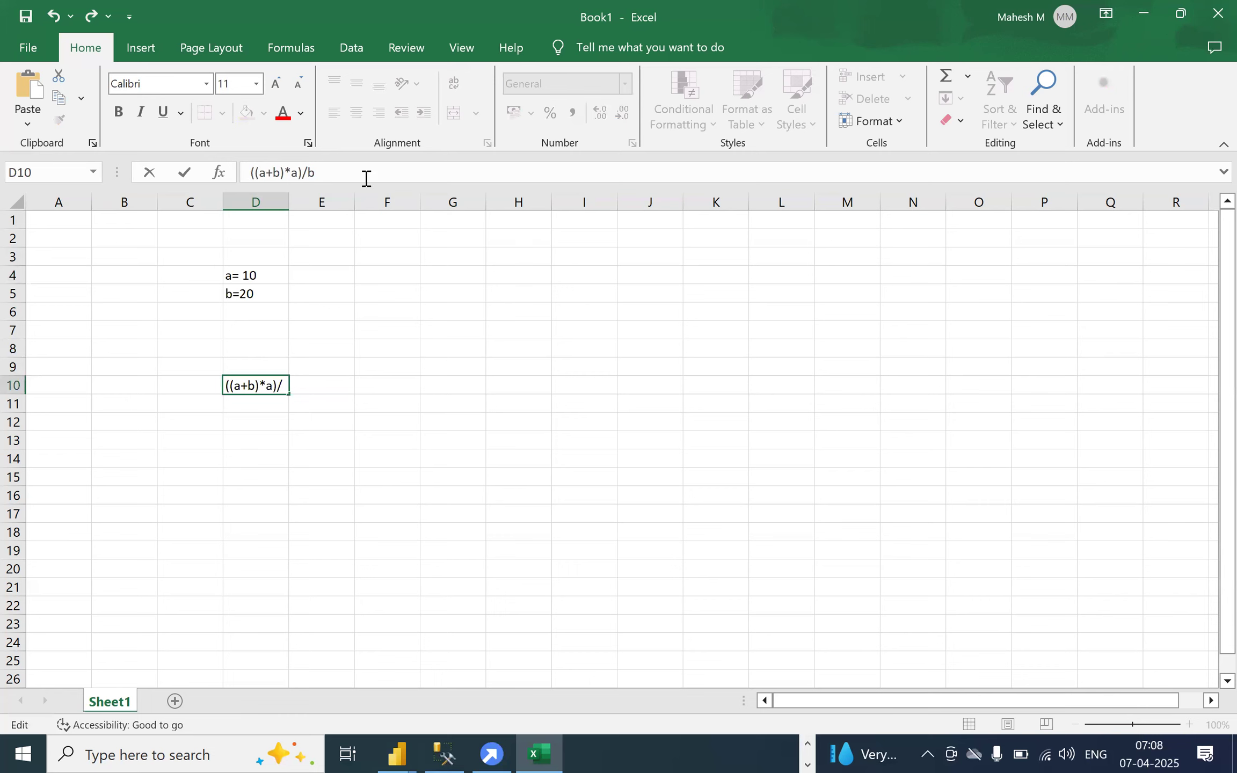
pyautogui.click(346, 352)
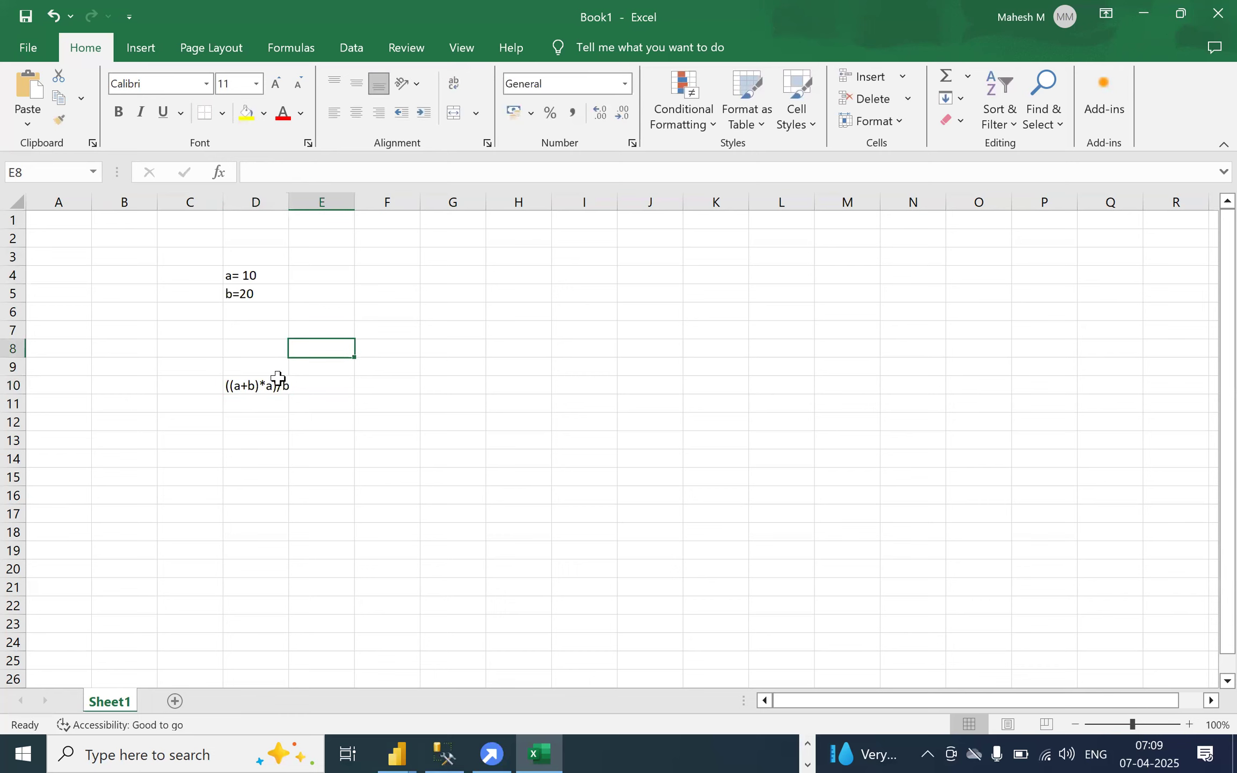
# - Copy the expression text from cell D10 into cell G9
pyautogui.click(276, 388)
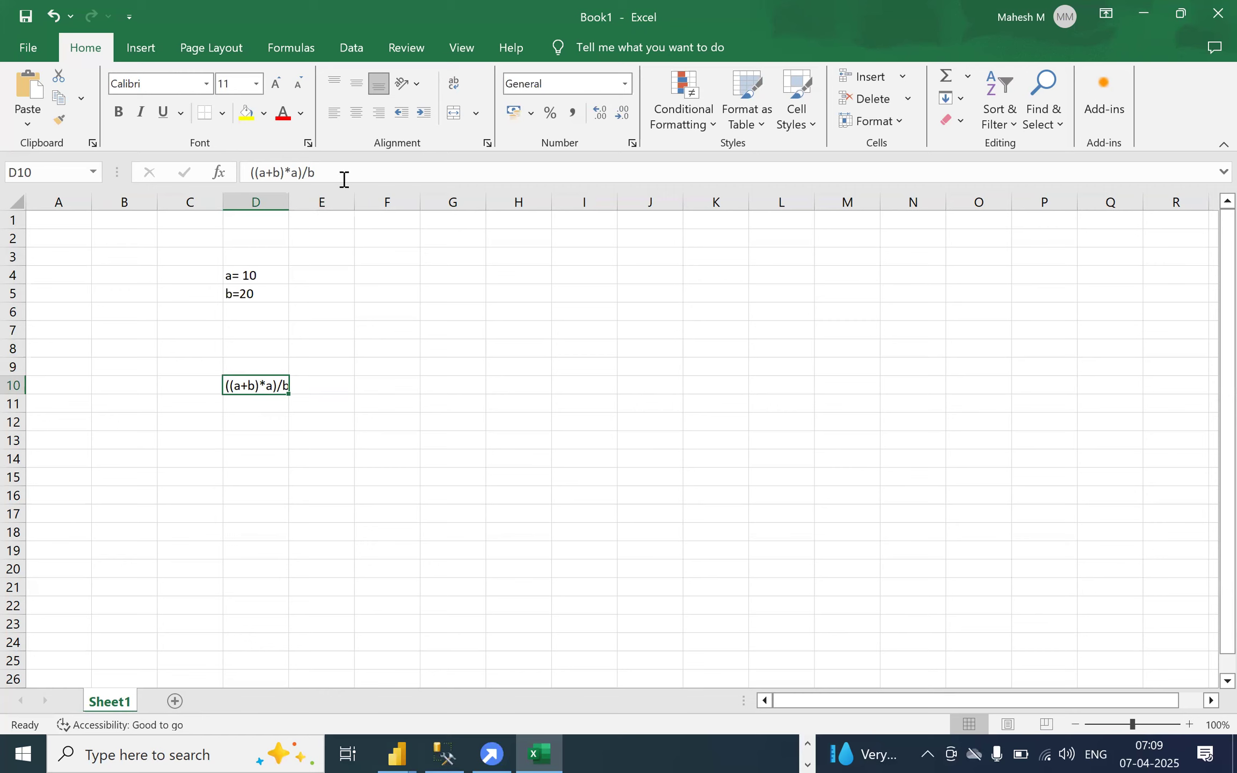
pyautogui.moveTo(342, 177); pyautogui.dragTo(250, 177)
pyautogui.hotkey('ctrl', 'c')
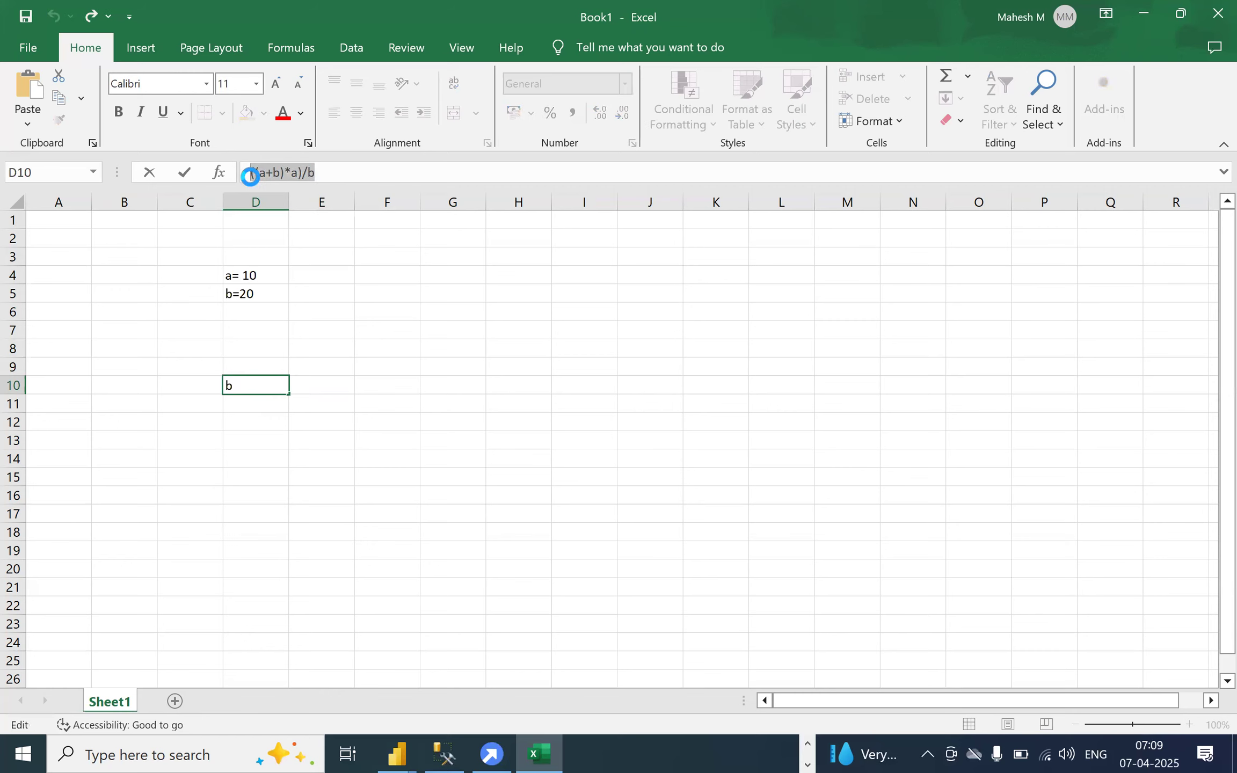
pyautogui.click(450, 365)
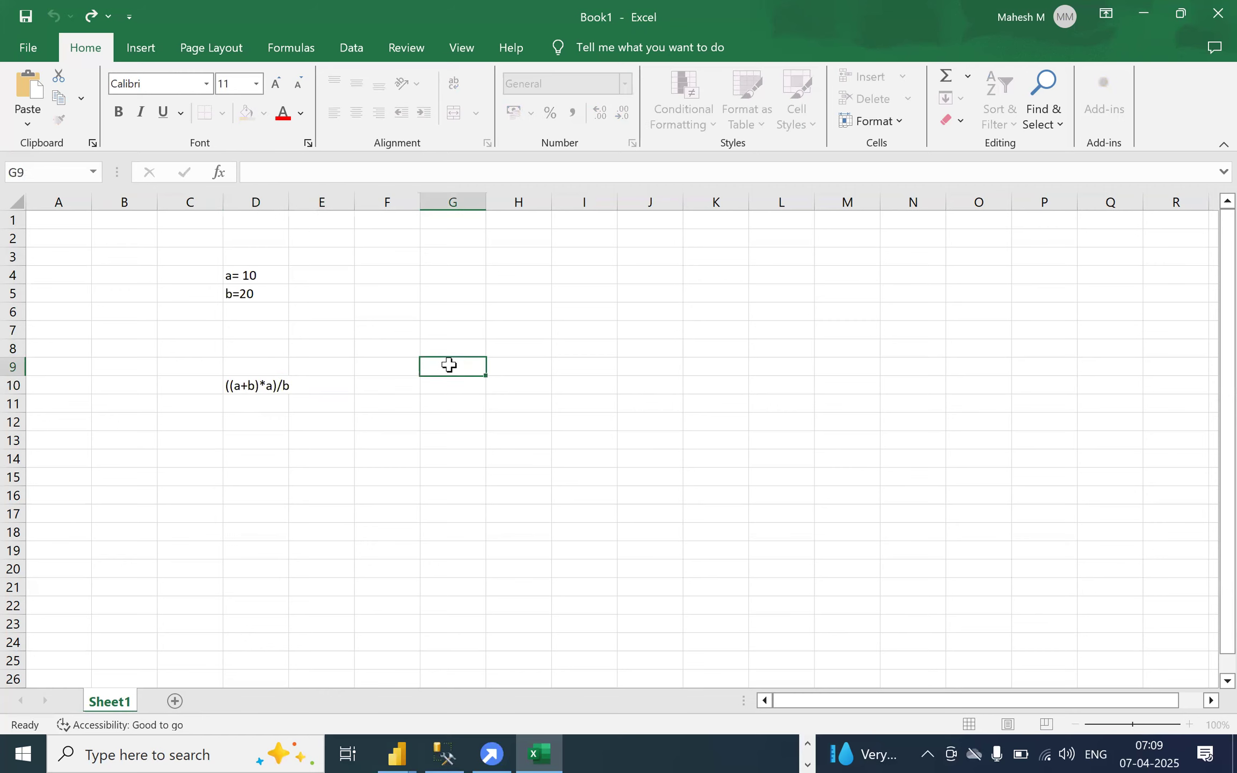
pyautogui.hotkey('ctrl', 'v')
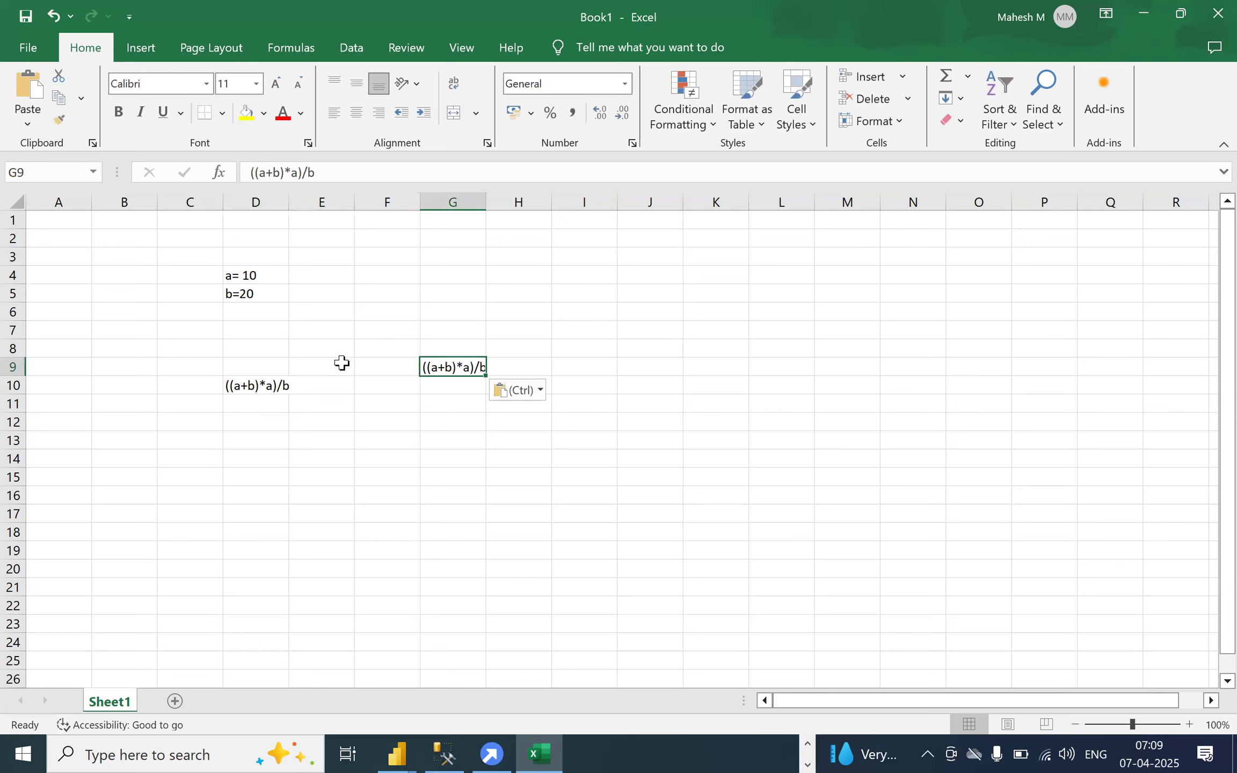
# - Replace every a with 10 and every b with 20 in G9 so it reads ((10+20)*10)/20
pyautogui.click(262, 171)
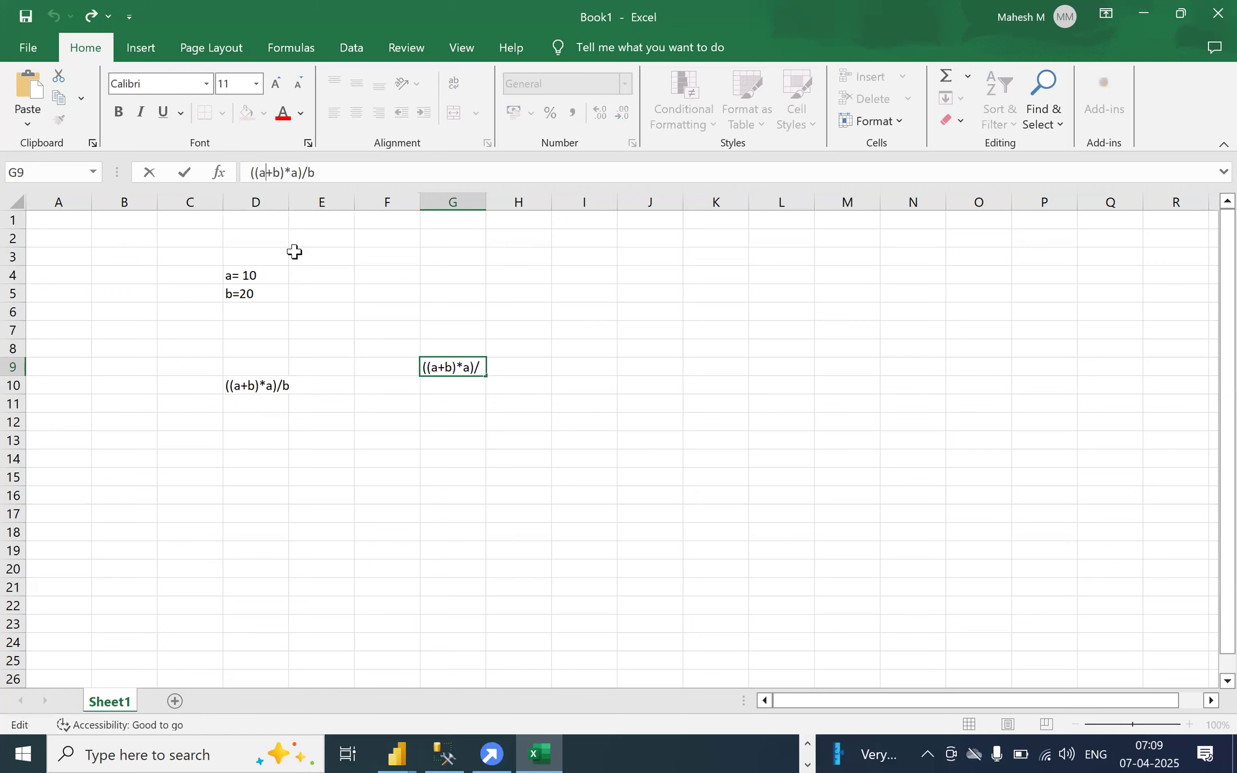
pyautogui.press('BackSpace')
pyautogui.write('10')
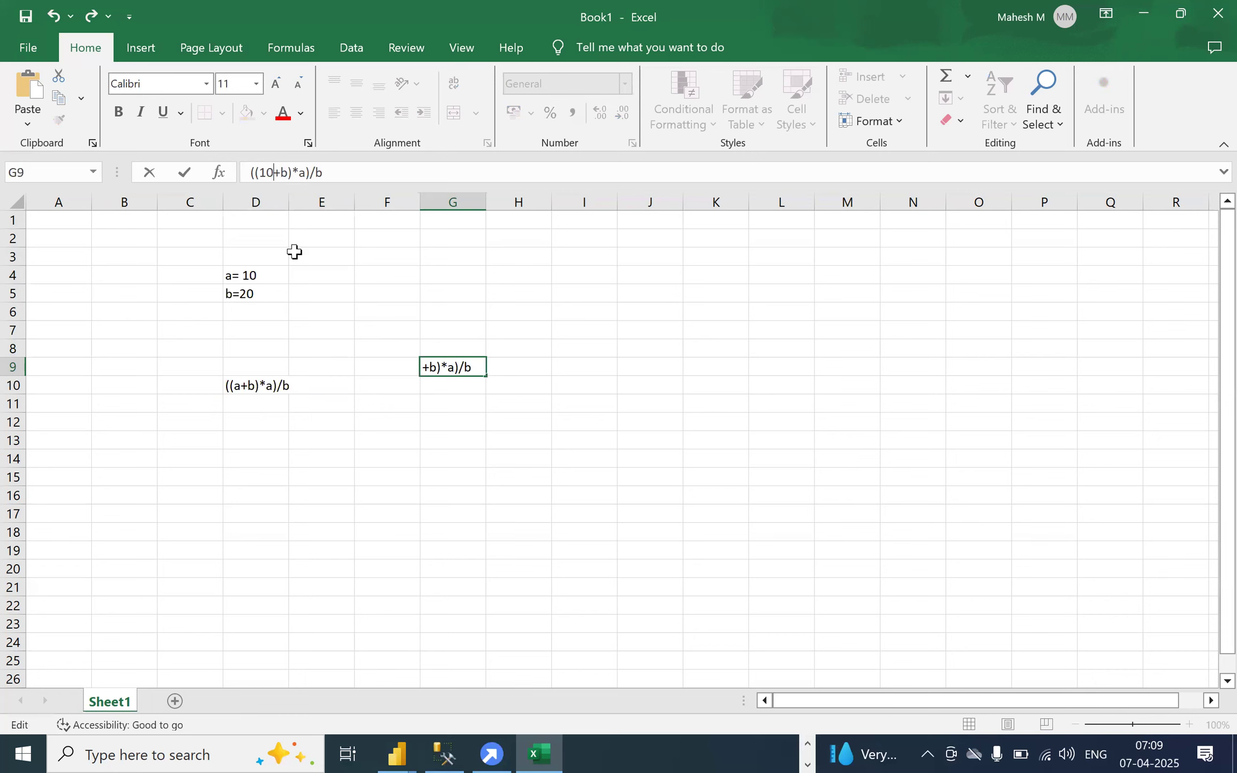
pyautogui.press('Delete')
pyautogui.write('20')
pyautogui.press('Right')
pyautogui.press('Right')
pyautogui.press('BackSpace')
pyautogui.write('10')
pyautogui.press('Right')
pyautogui.press('Right')
pyautogui.press('BackSpace')
pyautogui.write('20')
pyautogui.press('Return')
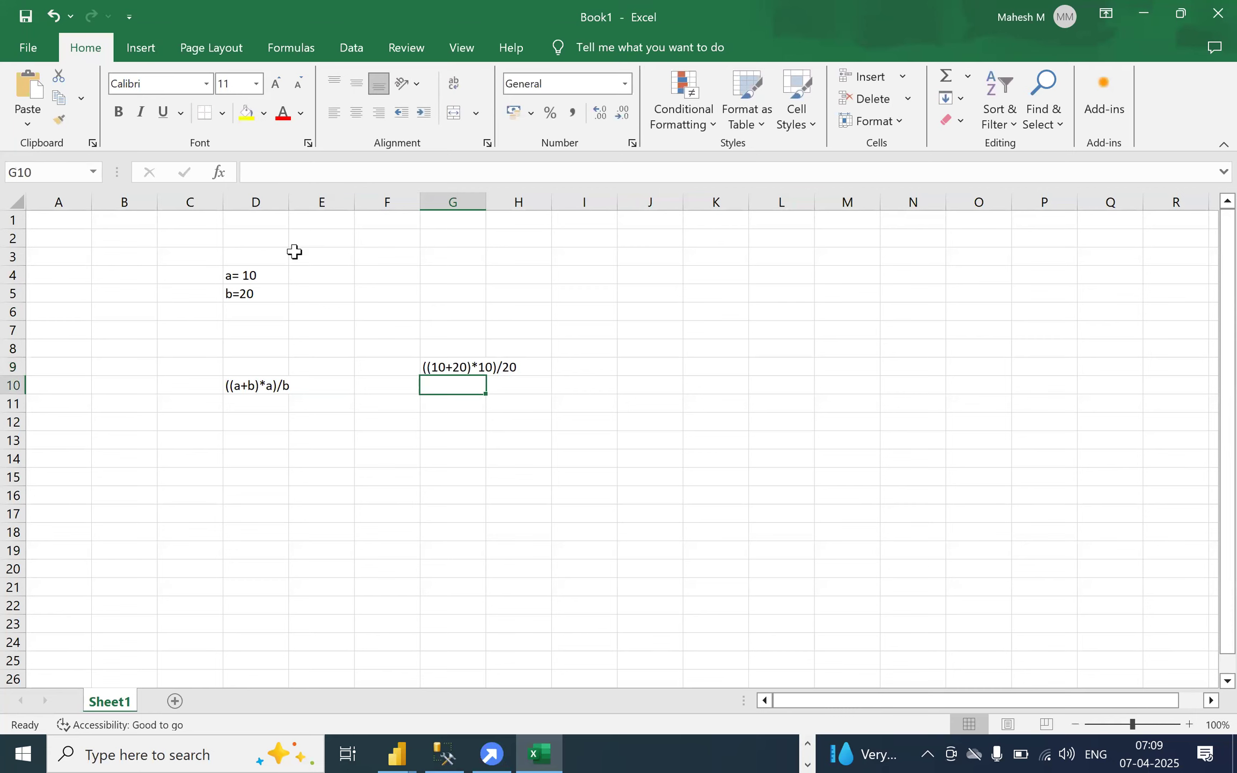
# - Change the variable a in cell D4 to 30
pyautogui.click(246, 273)
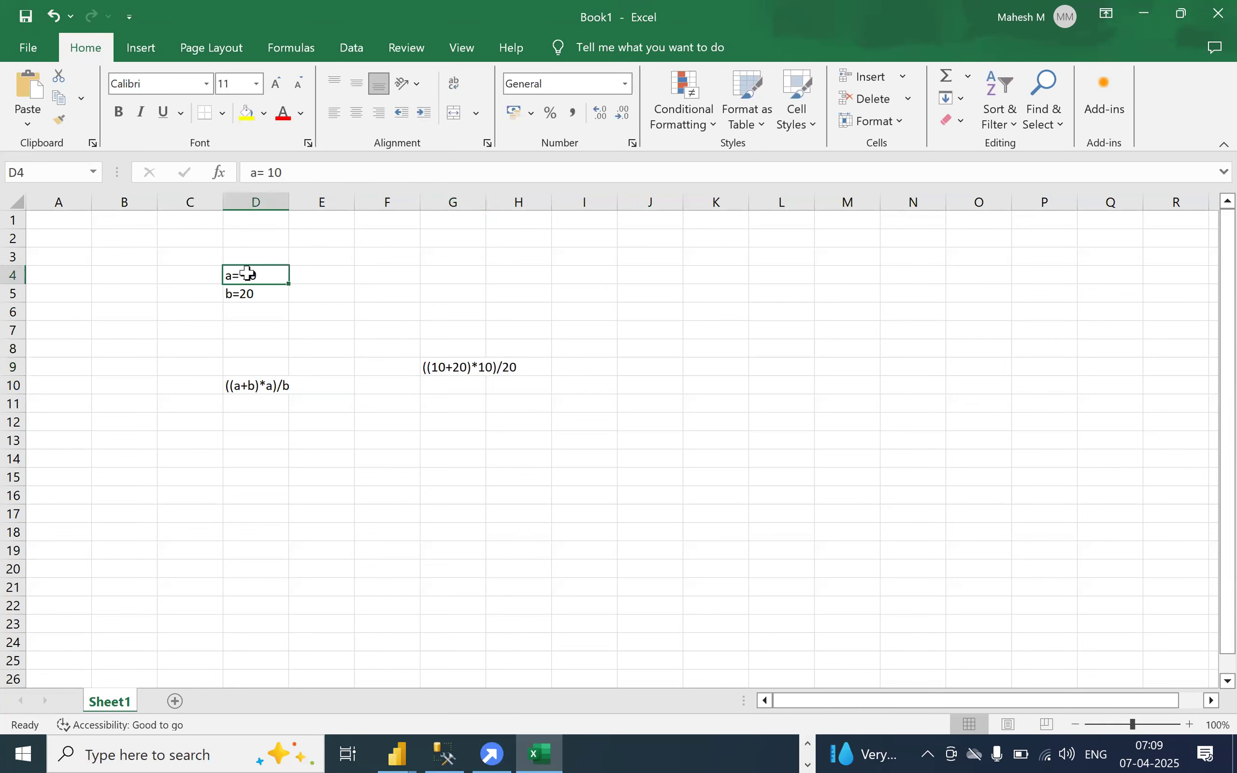
pyautogui.click(256, 291)
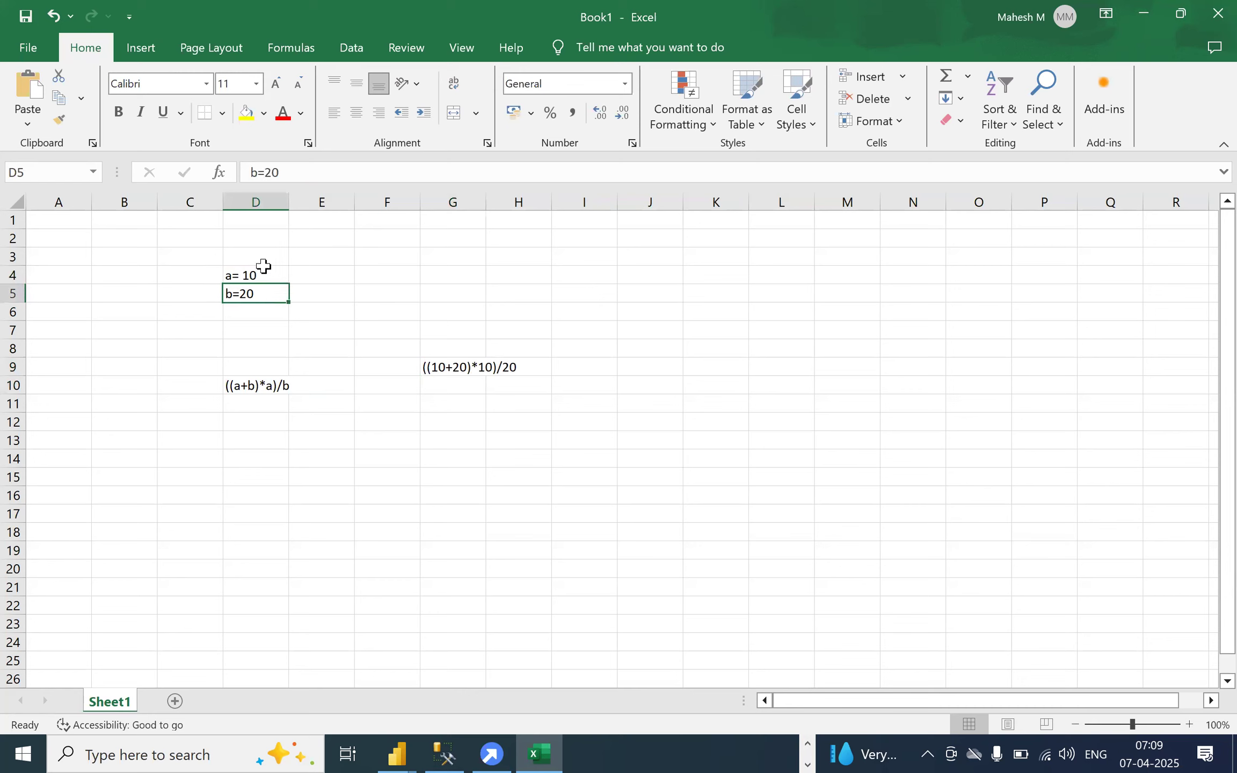
pyautogui.click(267, 275)
pyautogui.click(285, 173)
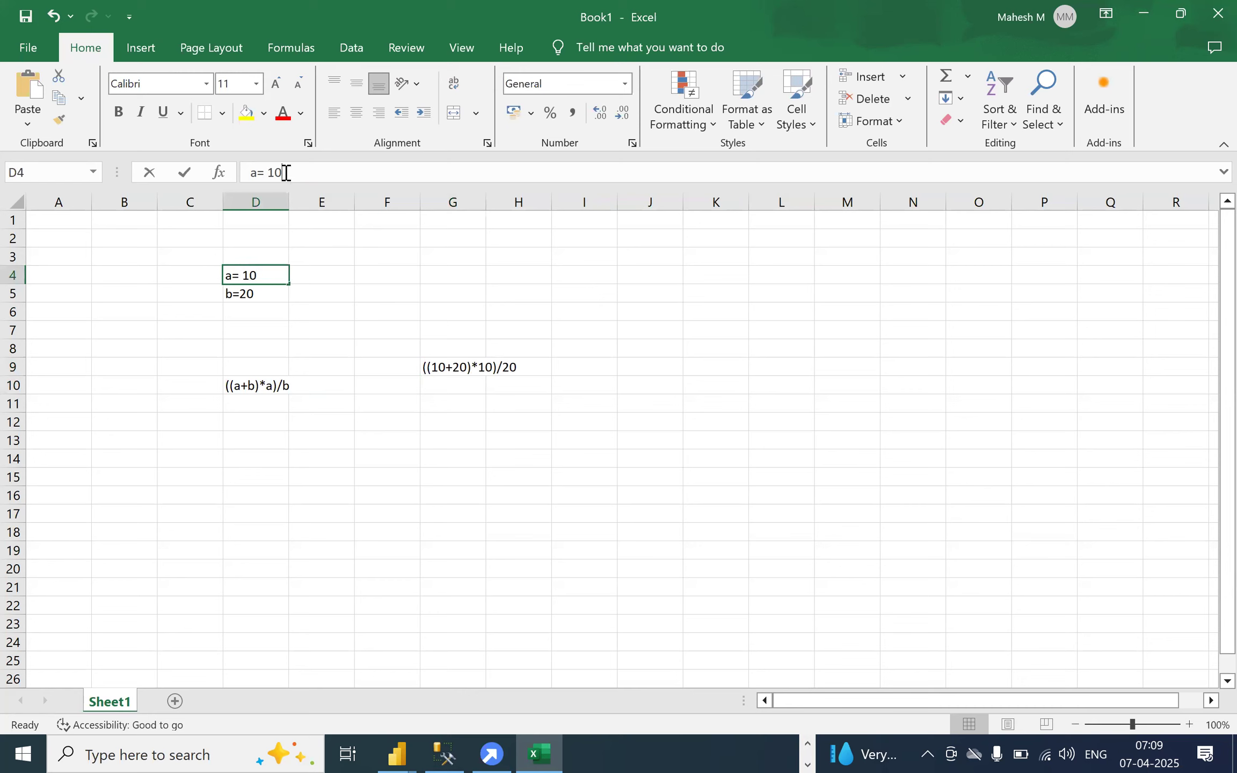
pyautogui.press('BackSpace')
pyautogui.write('30')
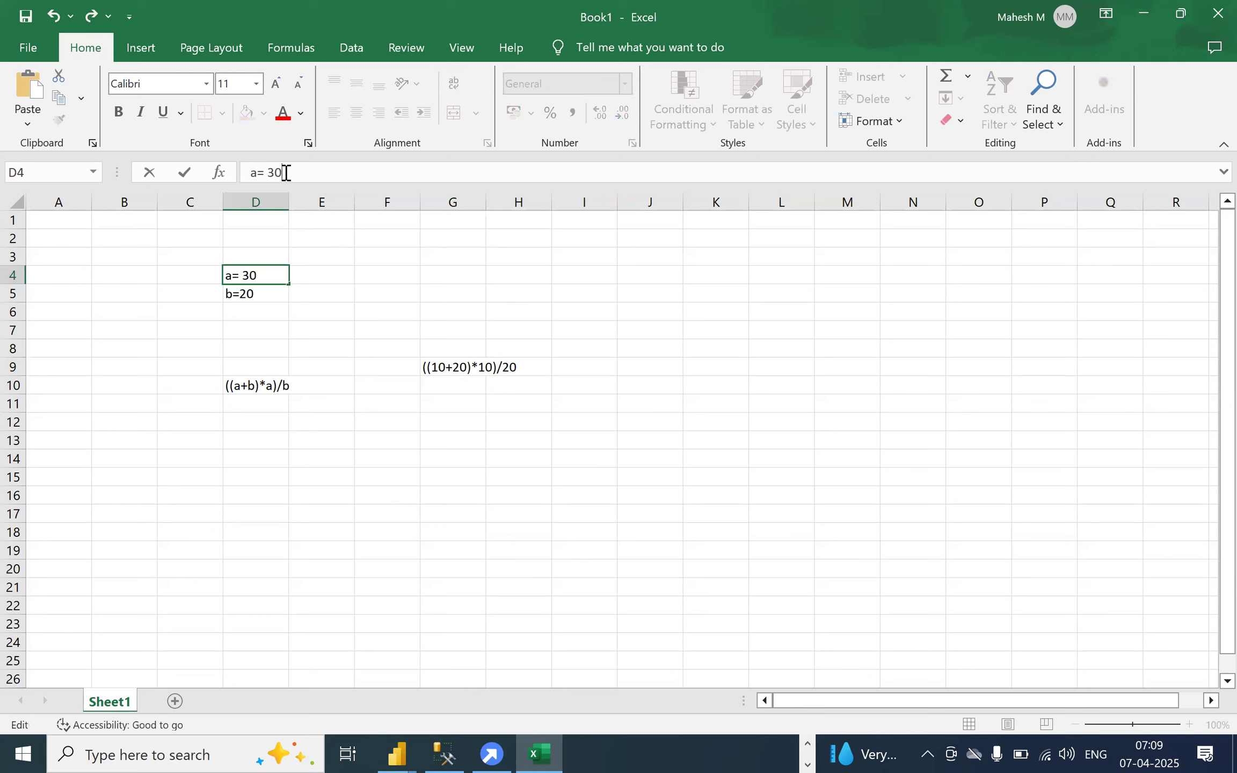
pyautogui.click(267, 297)
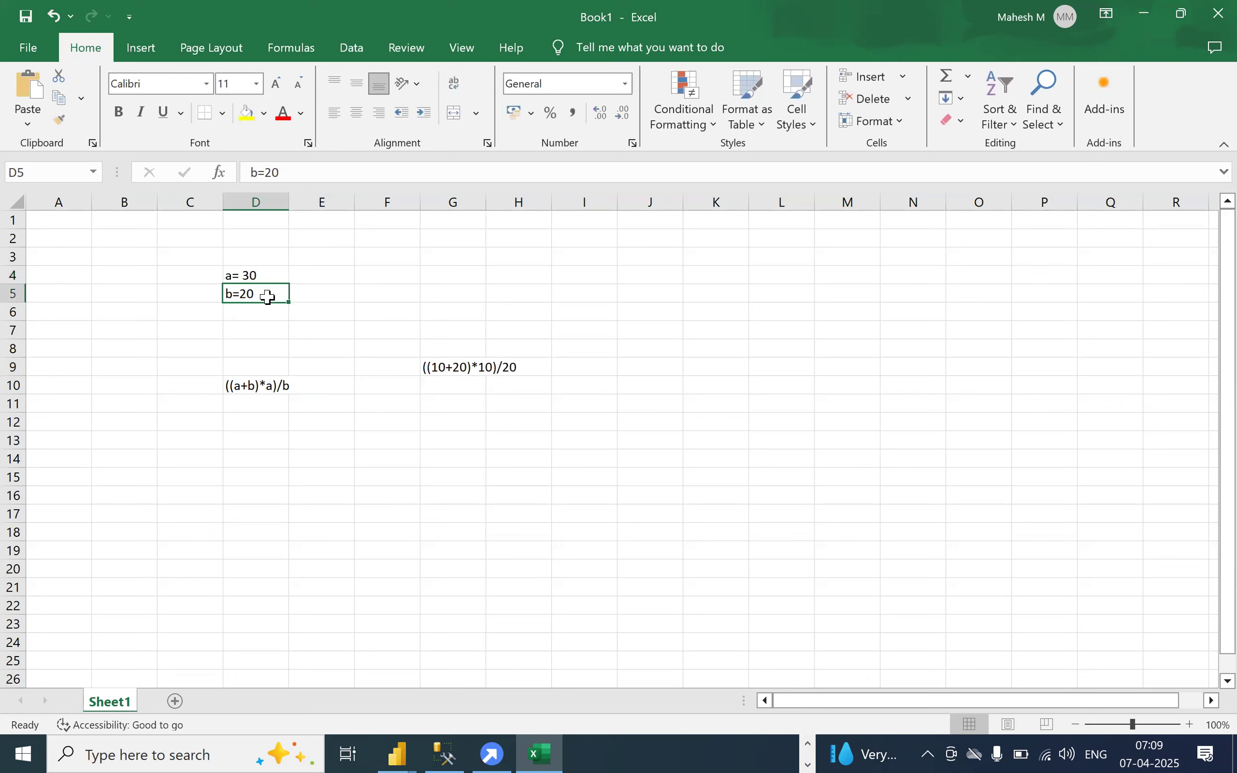
# - Change the variable b in cell D5 to 40
pyautogui.click(302, 175)
pyautogui.press('BackSpace')
pyautogui.press('BackSpace')
pyautogui.write('40')
pyautogui.press('Return')
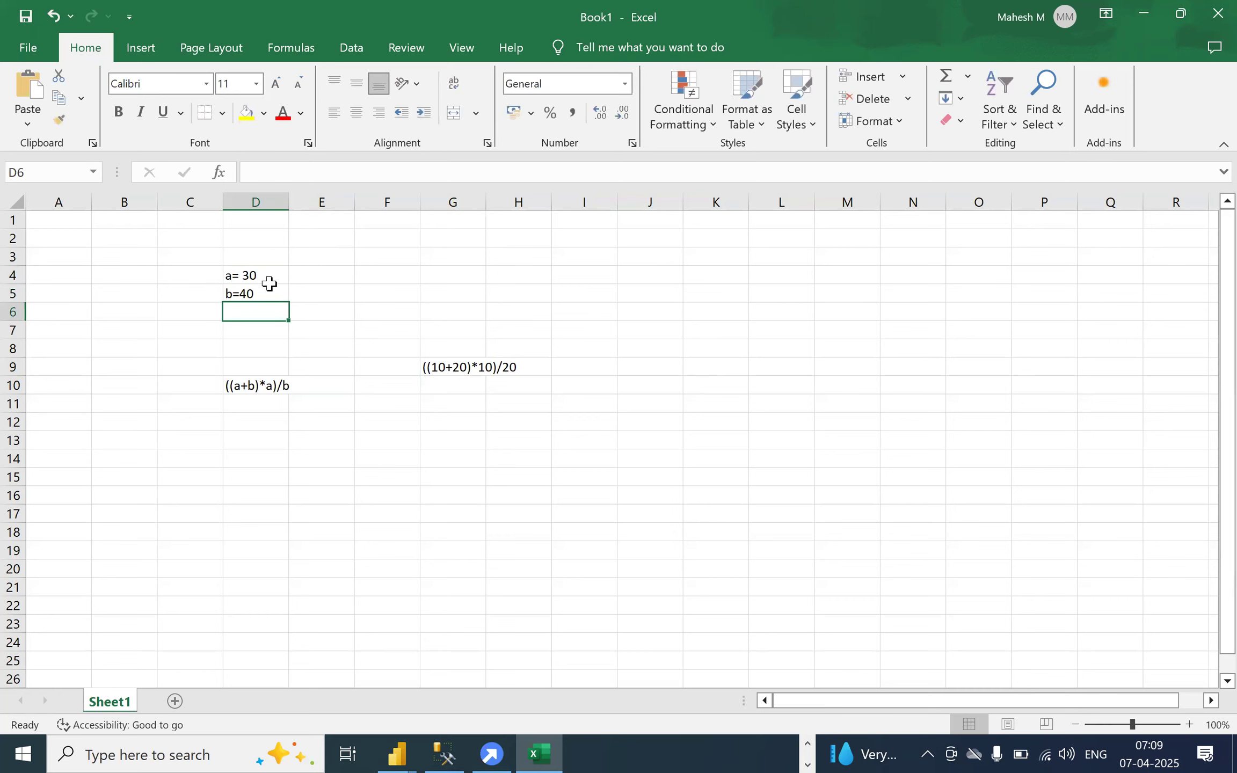
# - Compare the variable expression in D10 with the hard-coded one in G9 and the variables in D4 and D5
pyautogui.click(251, 384)
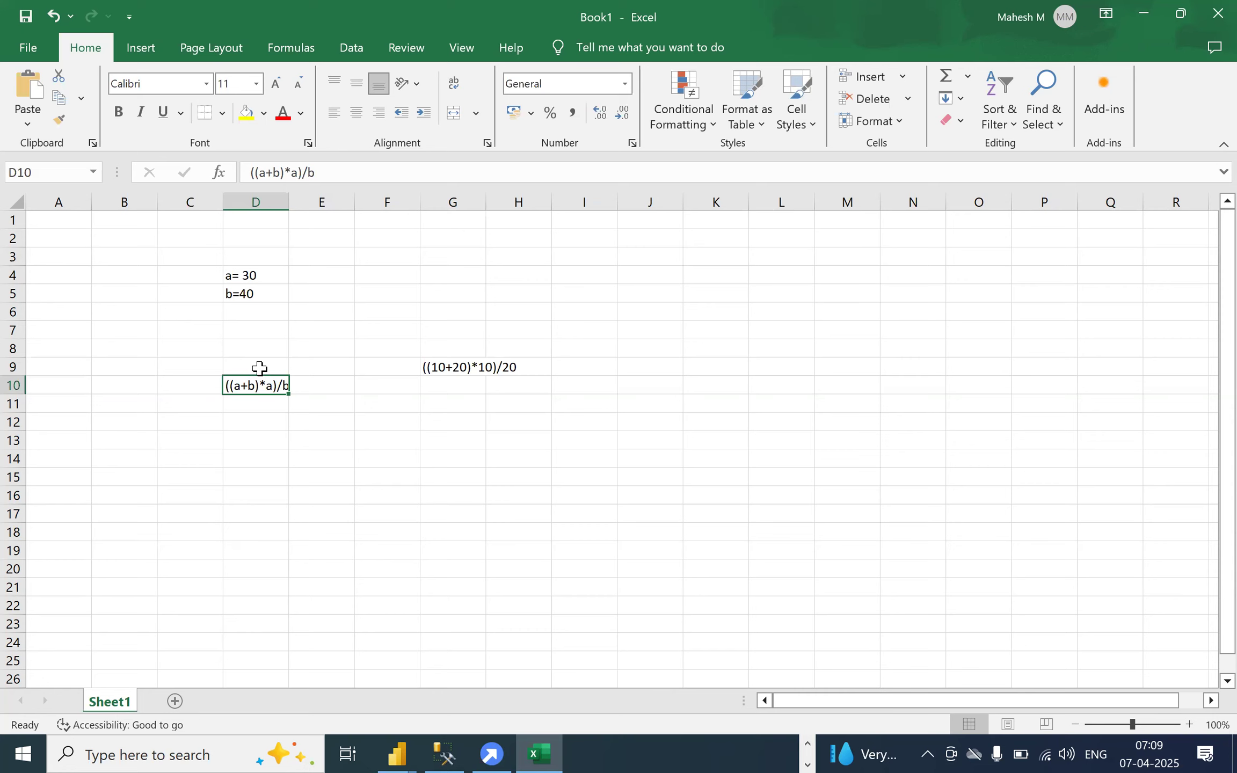
pyautogui.click(448, 369)
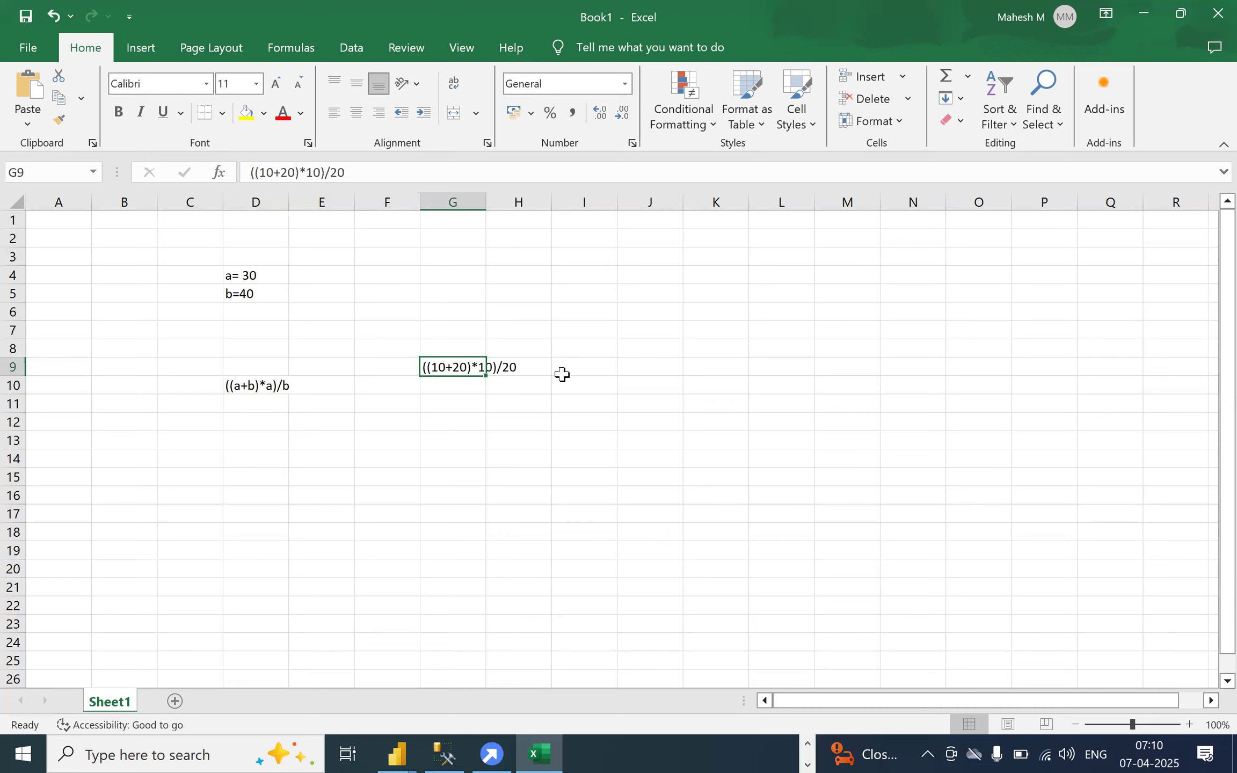
pyautogui.click(243, 382)
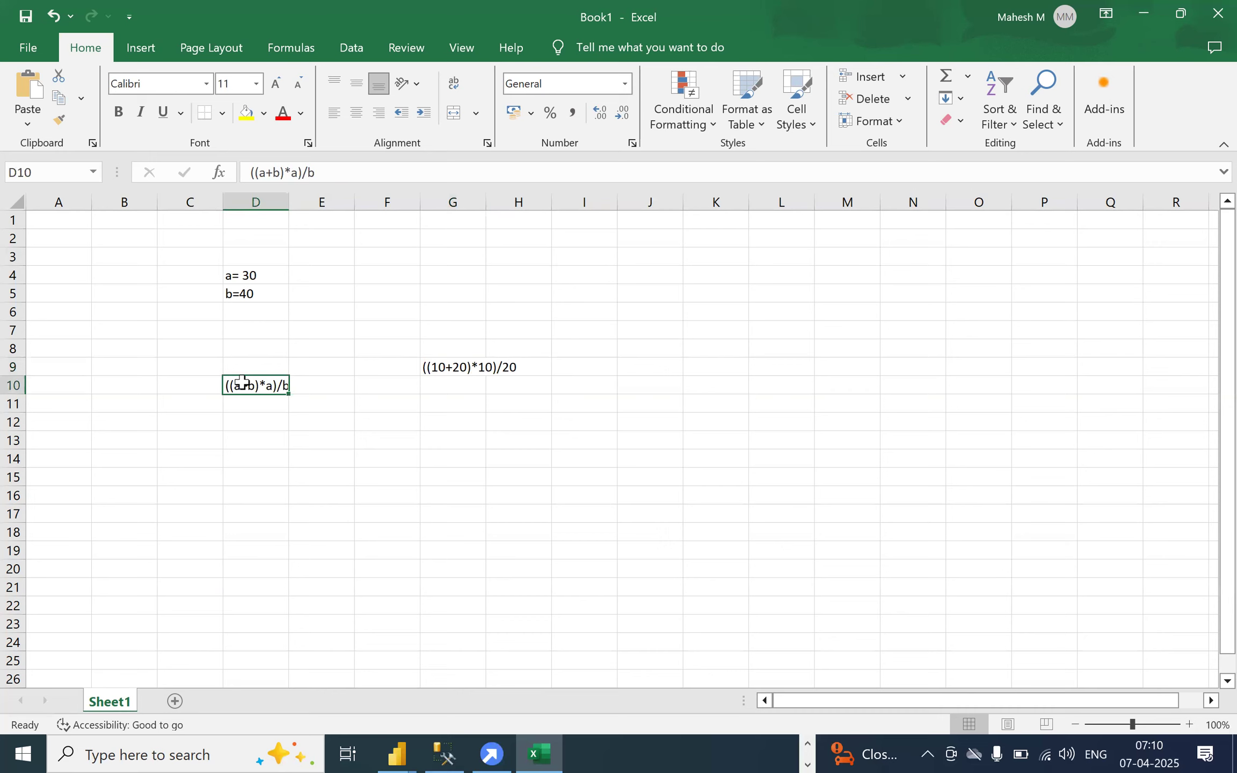
pyautogui.click(258, 290)
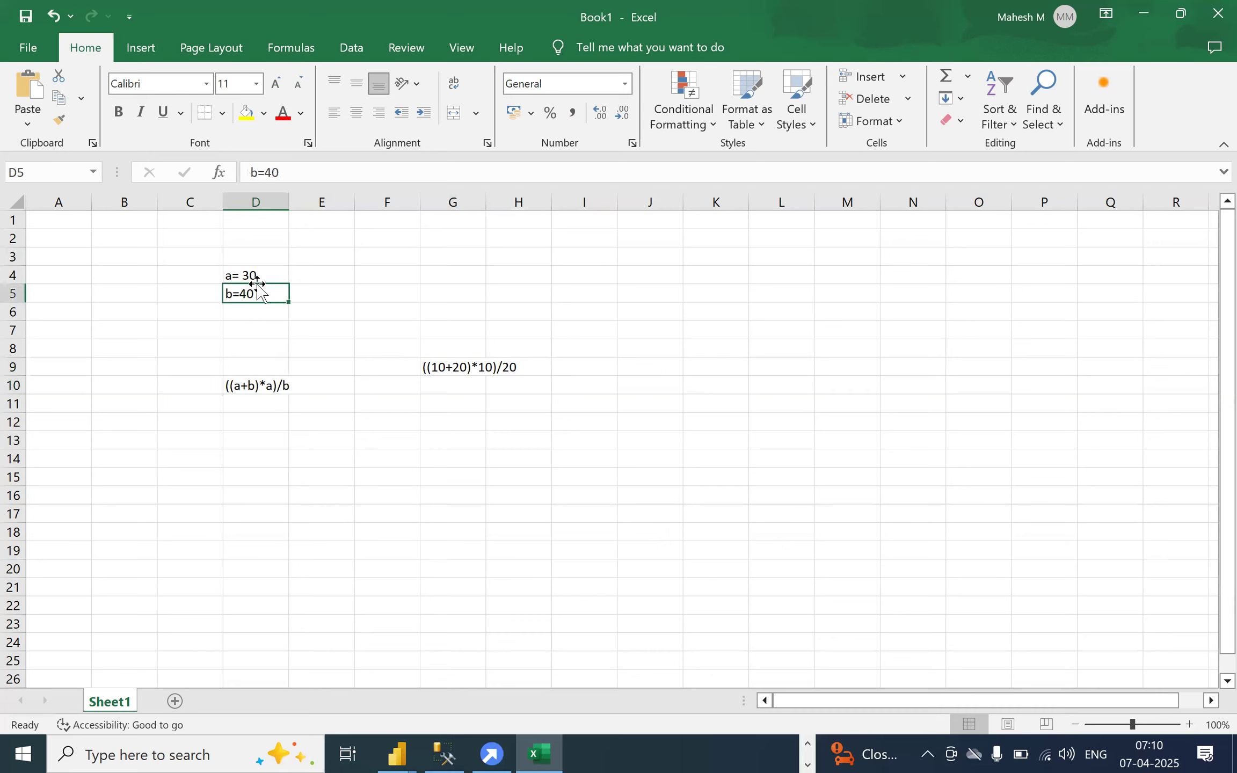
pyautogui.click(243, 272)
pyautogui.click(274, 296)
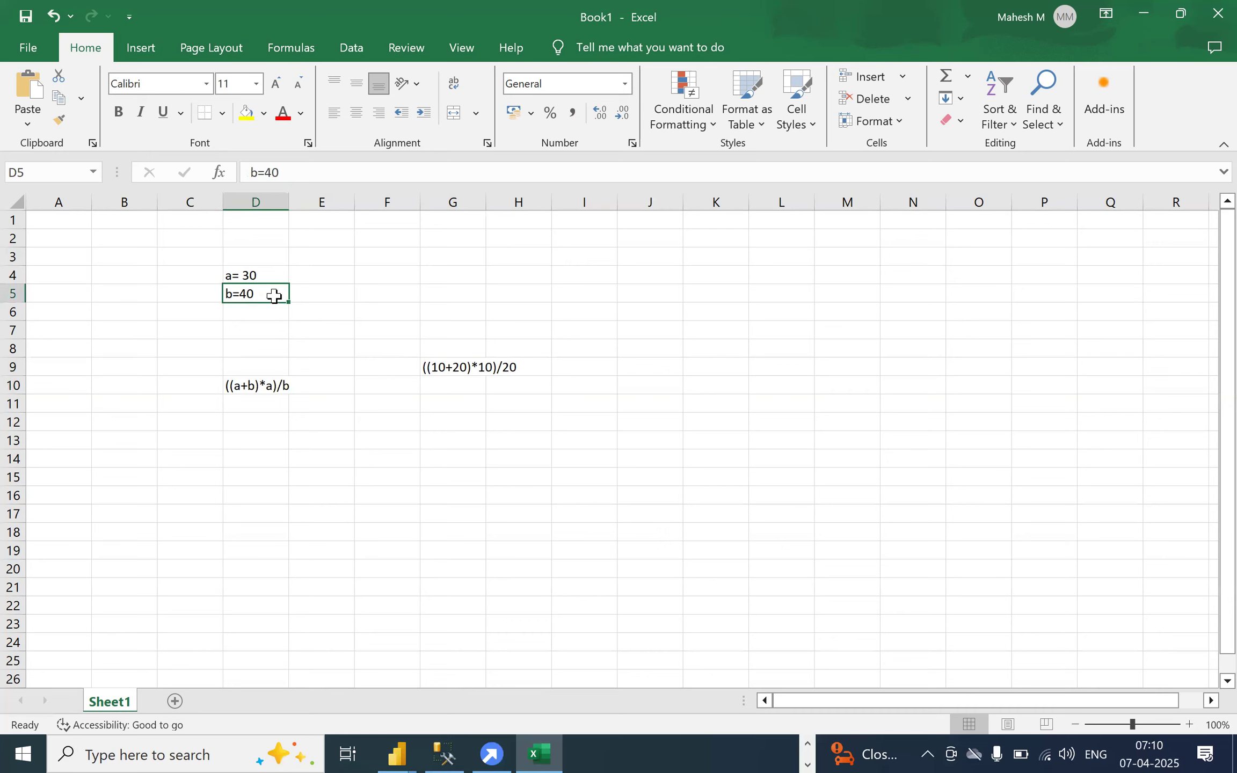
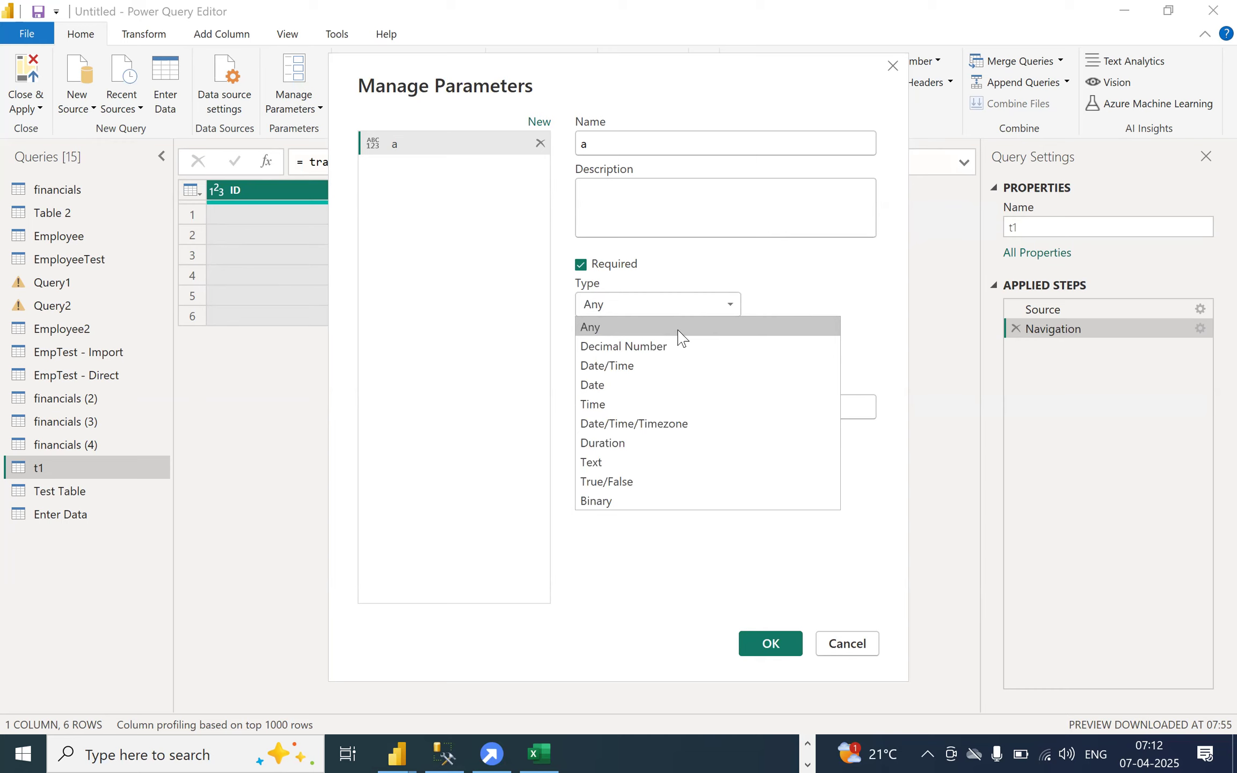
# - Set parameter a to type Decimal Number with a current value of 10
pyautogui.click(625, 346)
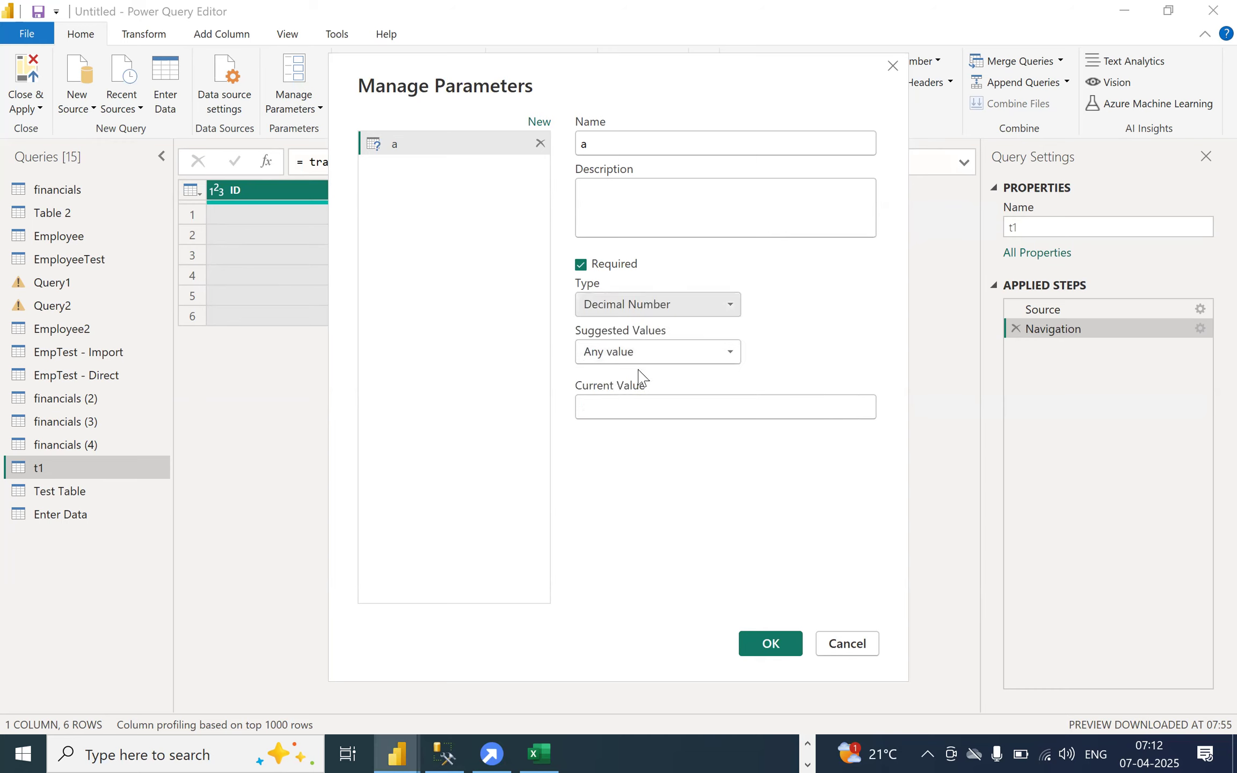
pyautogui.click(623, 407)
pyautogui.click(612, 309)
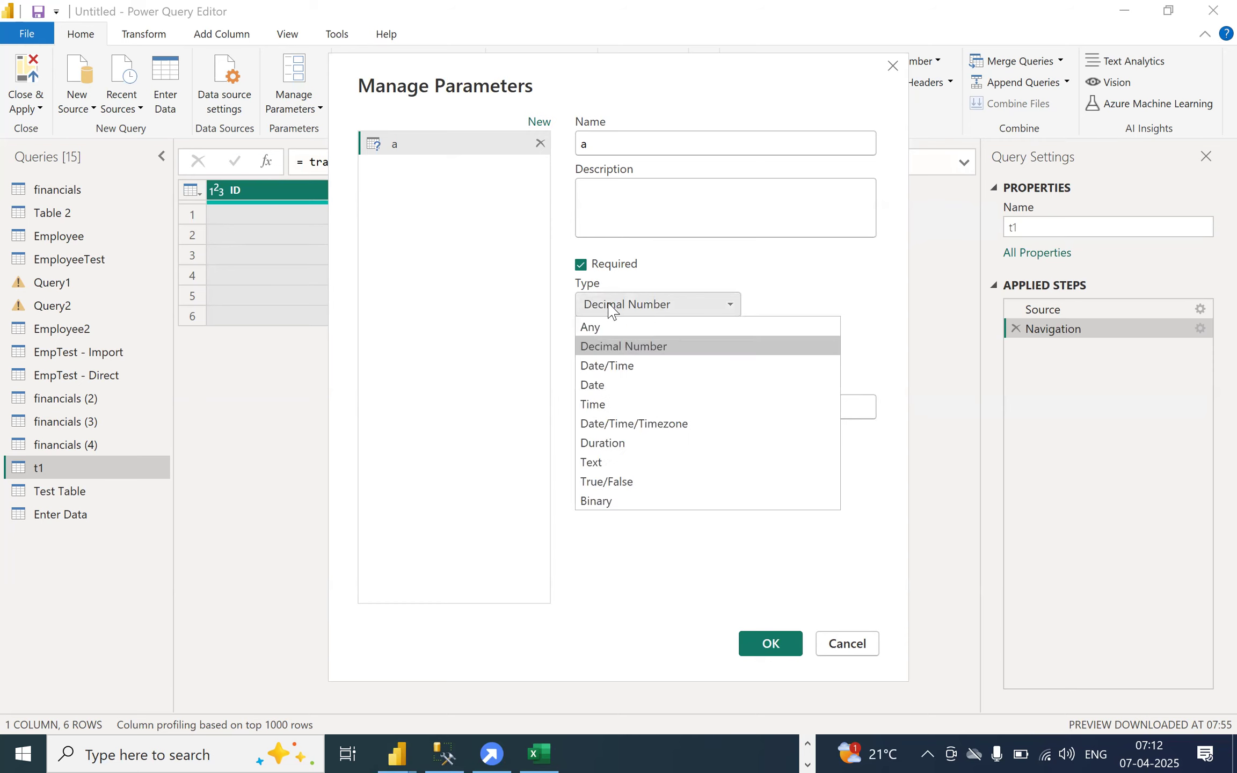
pyautogui.click(655, 314)
pyautogui.click(607, 414)
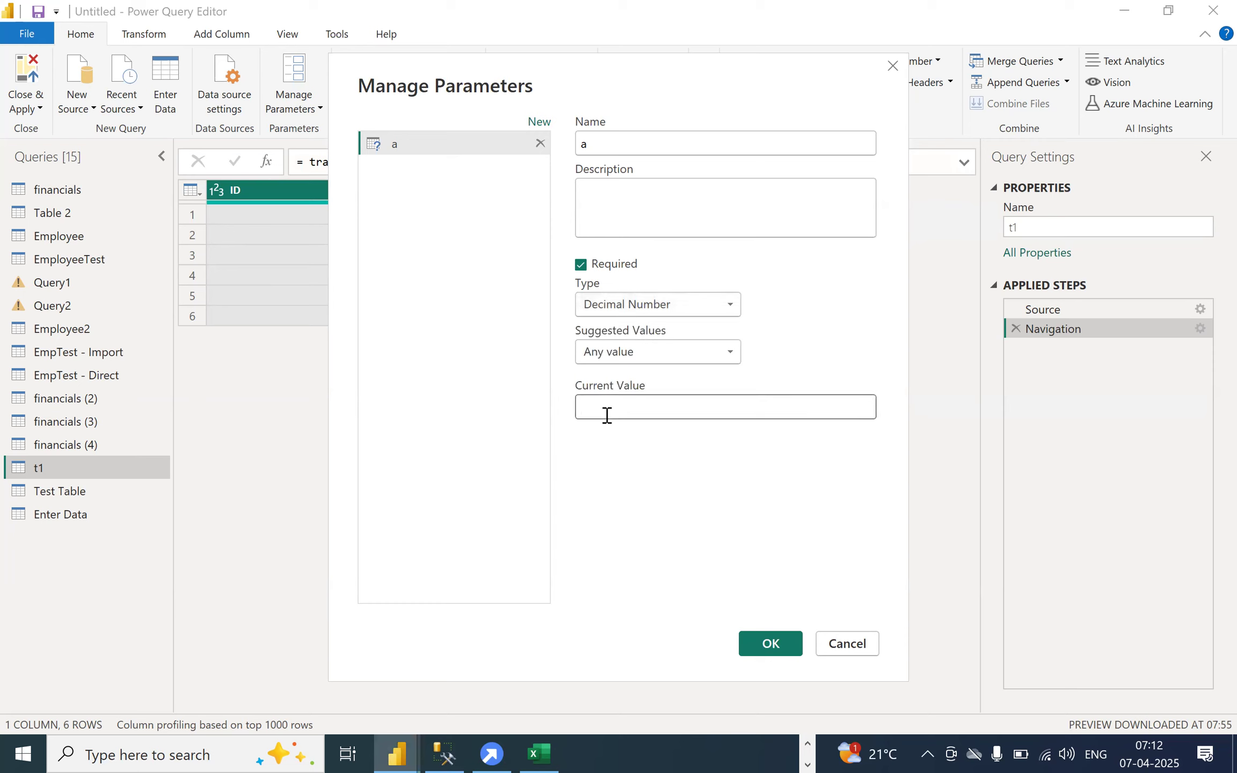
pyautogui.write('10')
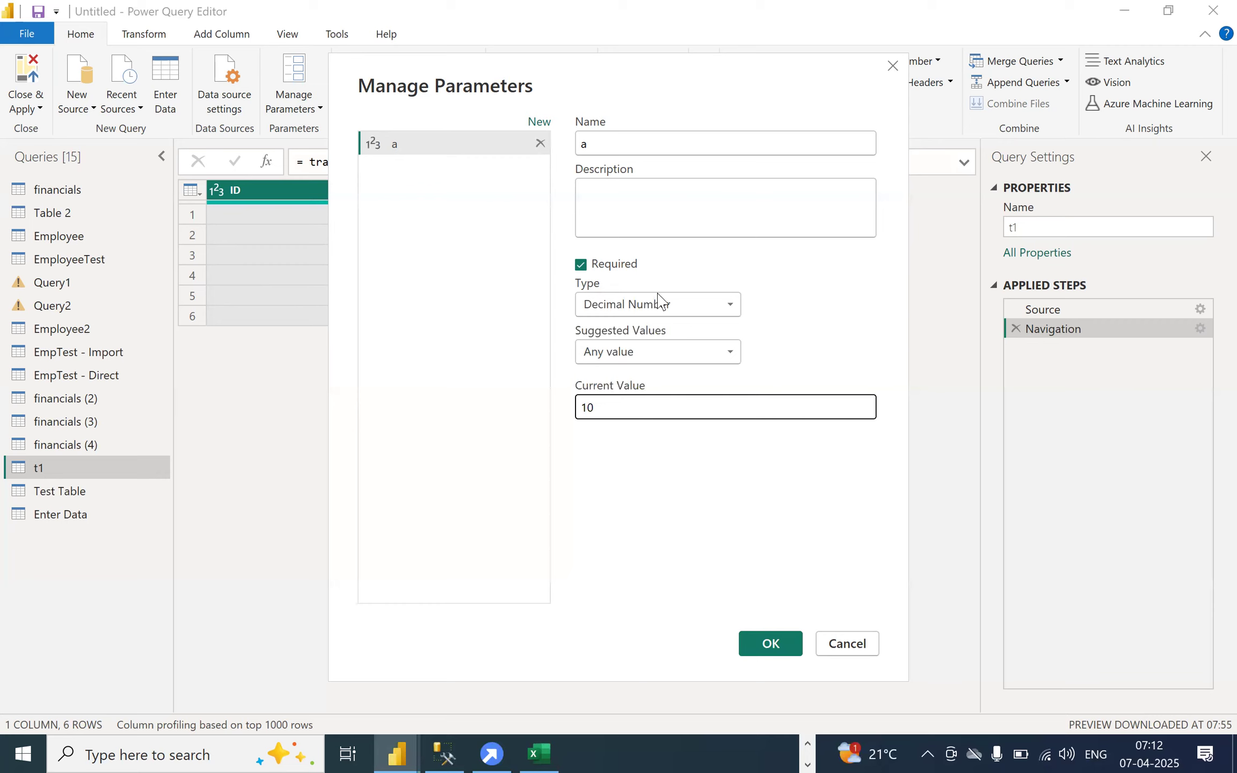
# - Add a second parameter named b of type Decimal Number with current value 20, and save both parameters
pyautogui.click(536, 126)
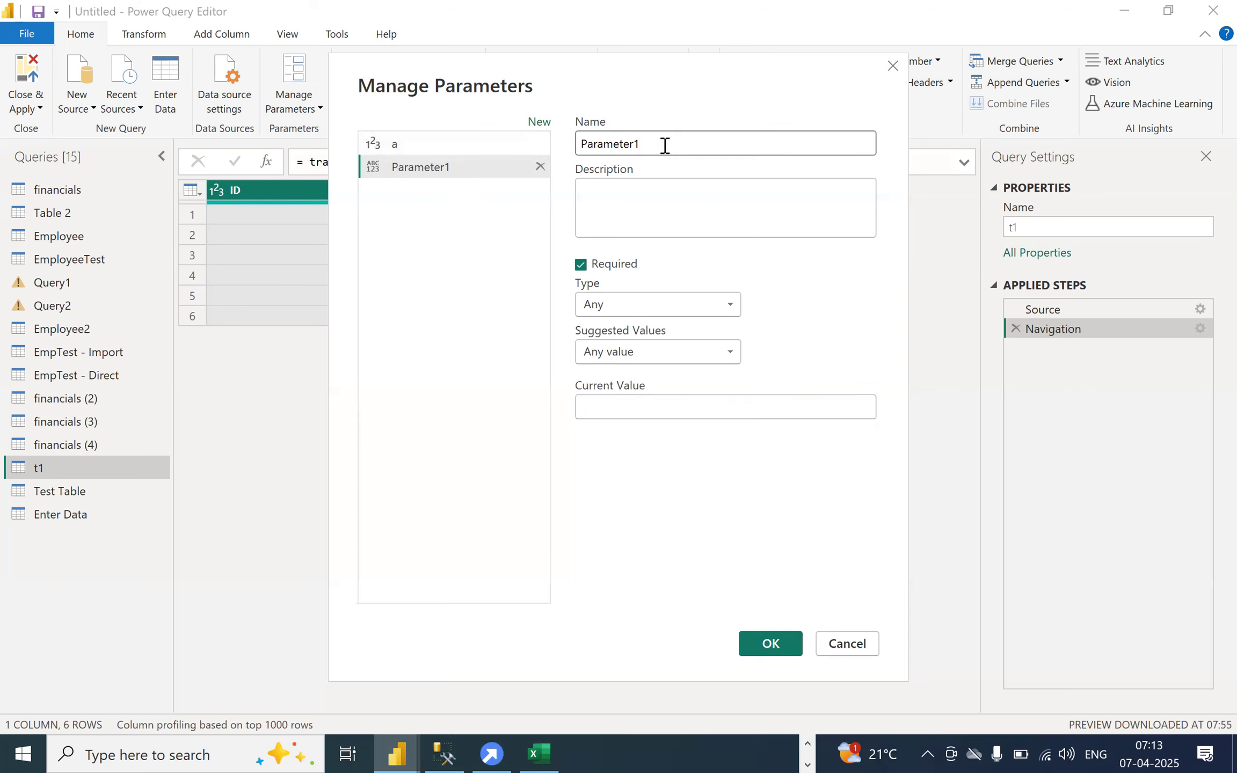
pyautogui.moveTo(662, 144); pyautogui.dragTo(577, 172)
pyautogui.write('b')
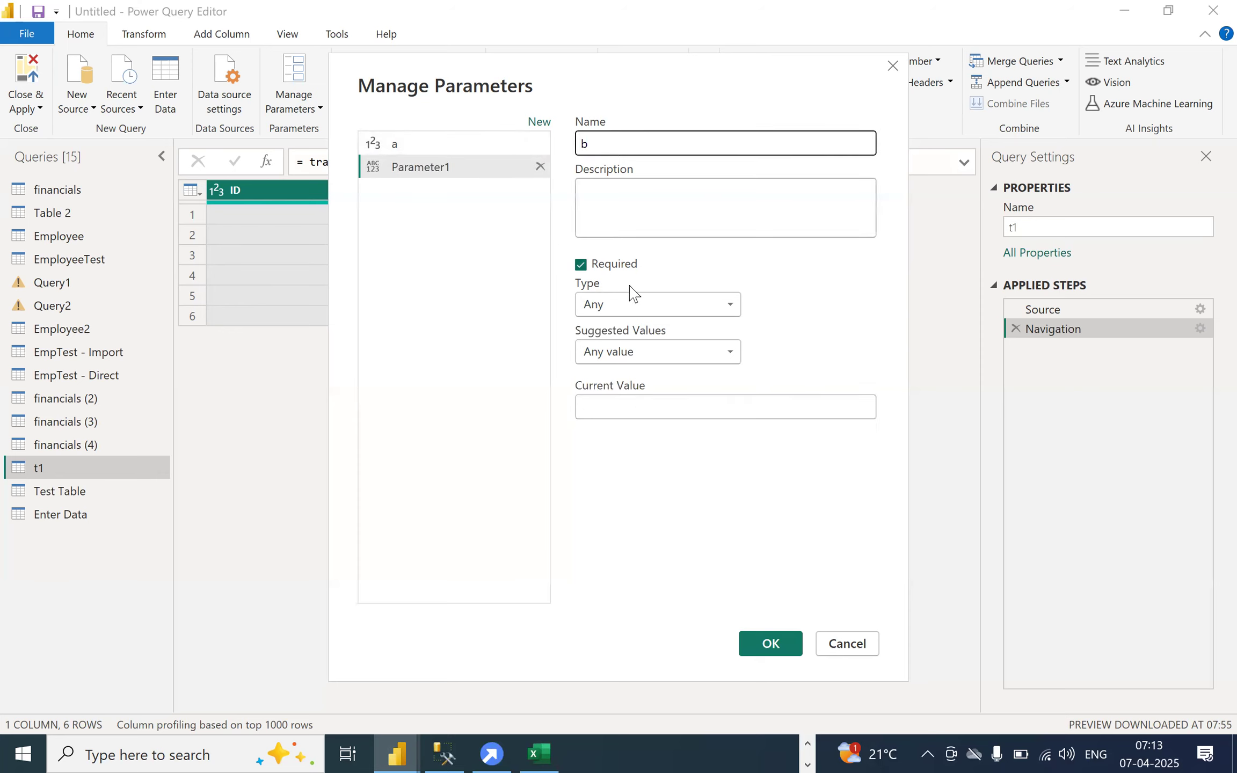
pyautogui.click(648, 303)
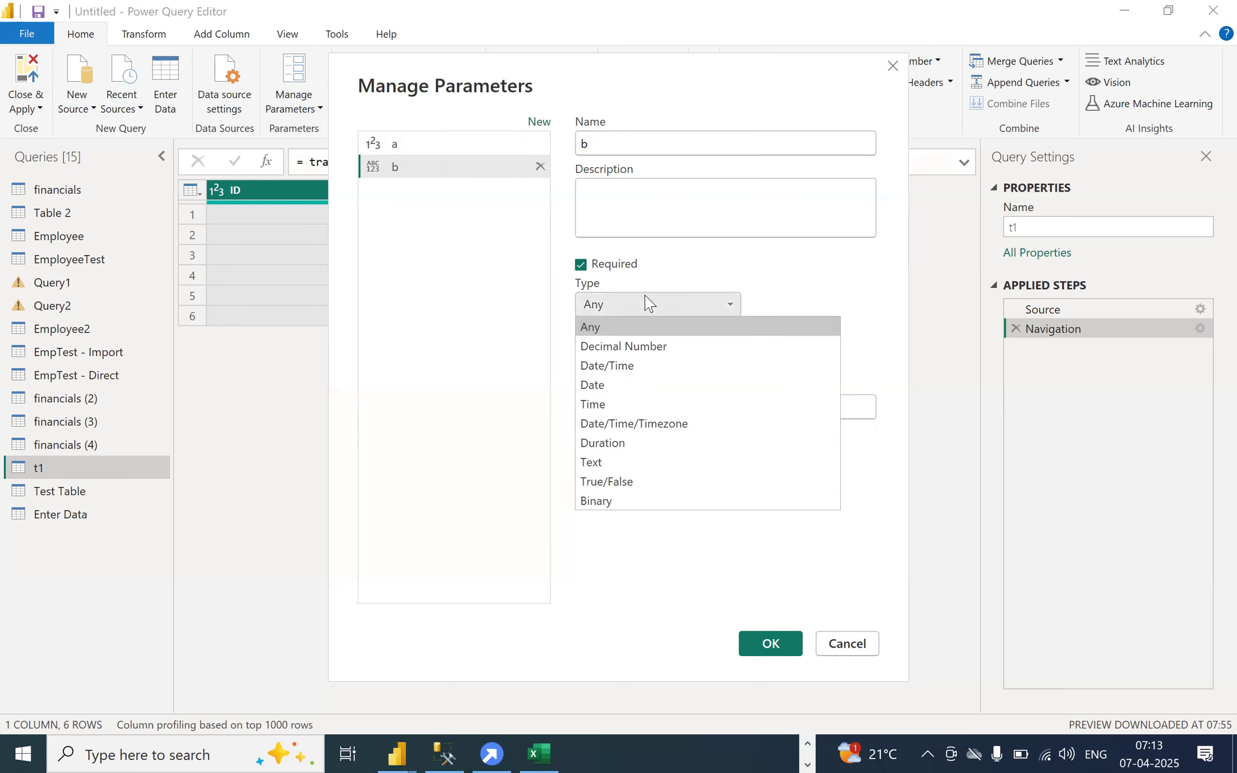
pyautogui.click(625, 347)
pyautogui.click(640, 396)
pyautogui.write('20')
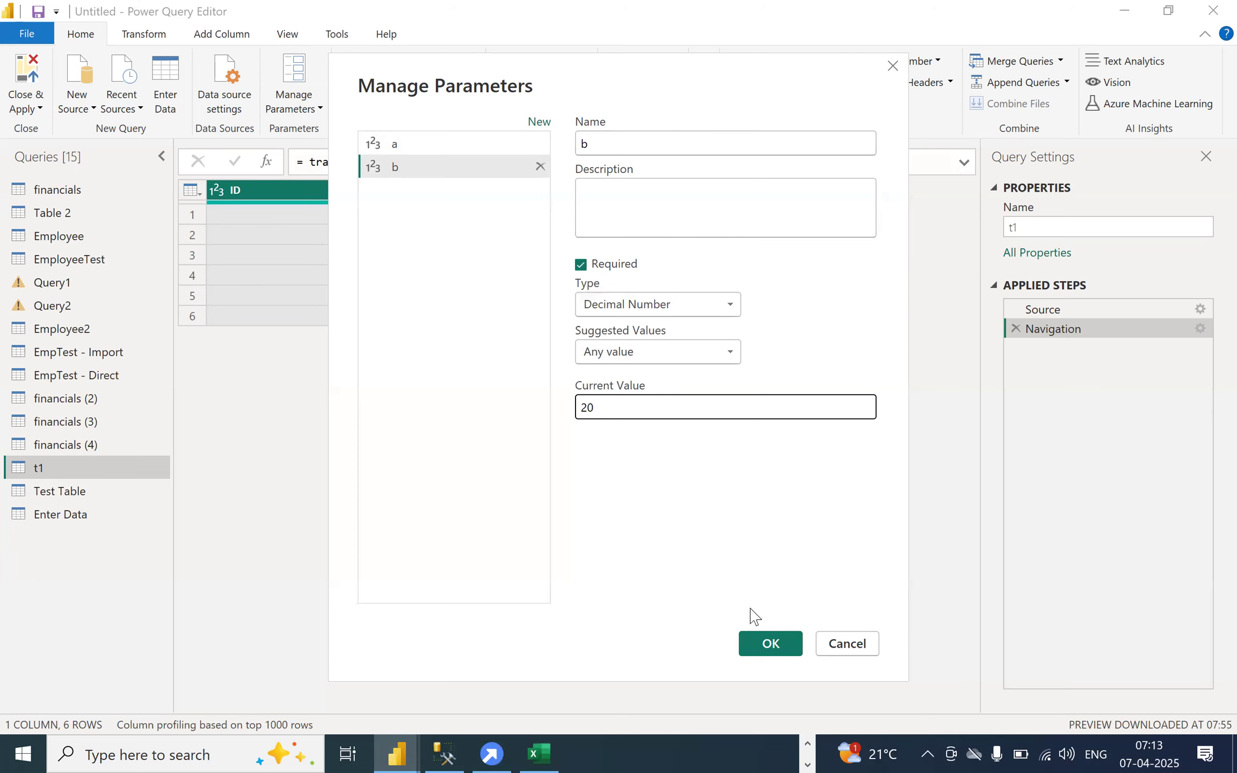
pyautogui.click(768, 644)
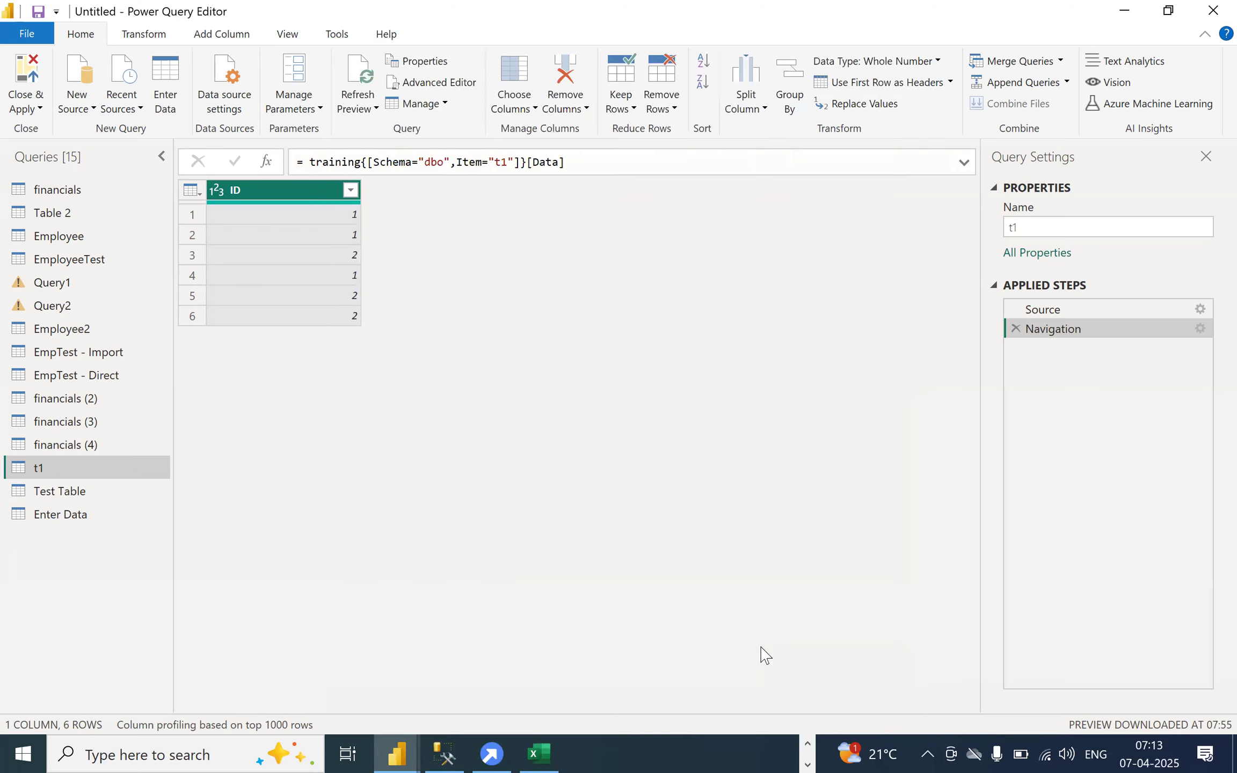
# - Change the current value of parameter b to 30 in the query editor
pyautogui.click(70, 556)
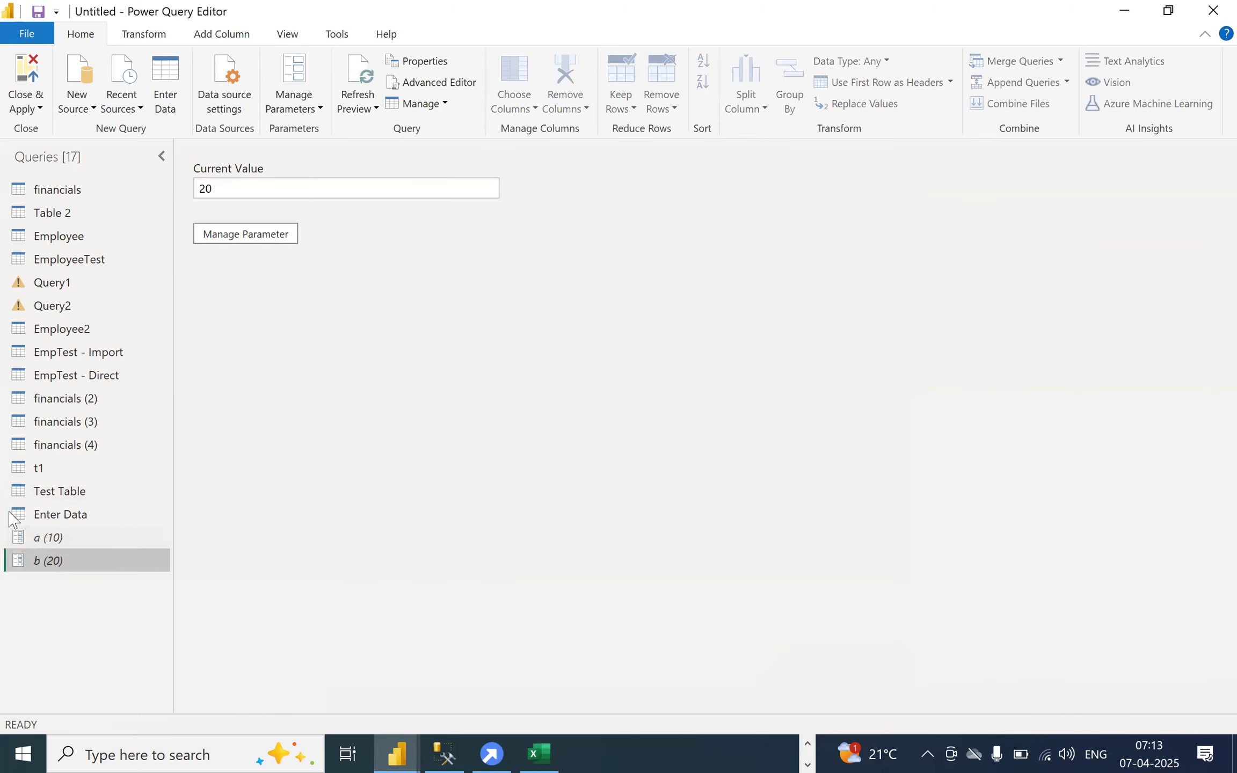
pyautogui.moveTo(41, 538); pyautogui.dragTo(33, 560)
pyautogui.click(207, 188)
pyautogui.click(215, 191)
pyautogui.write('30')
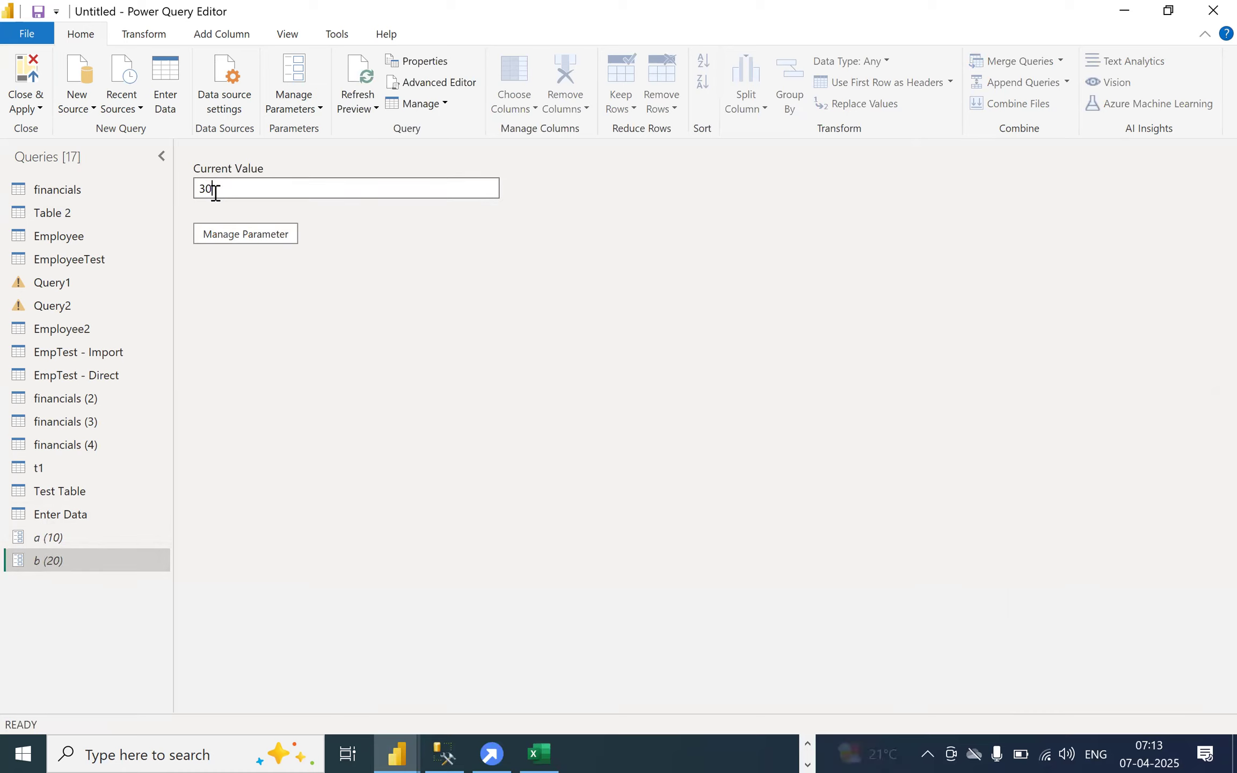
# - Change the current value of parameter a to 40
pyautogui.click(60, 542)
pyautogui.click(220, 188)
pyautogui.doubleClick(221, 189)
pyautogui.write('40')
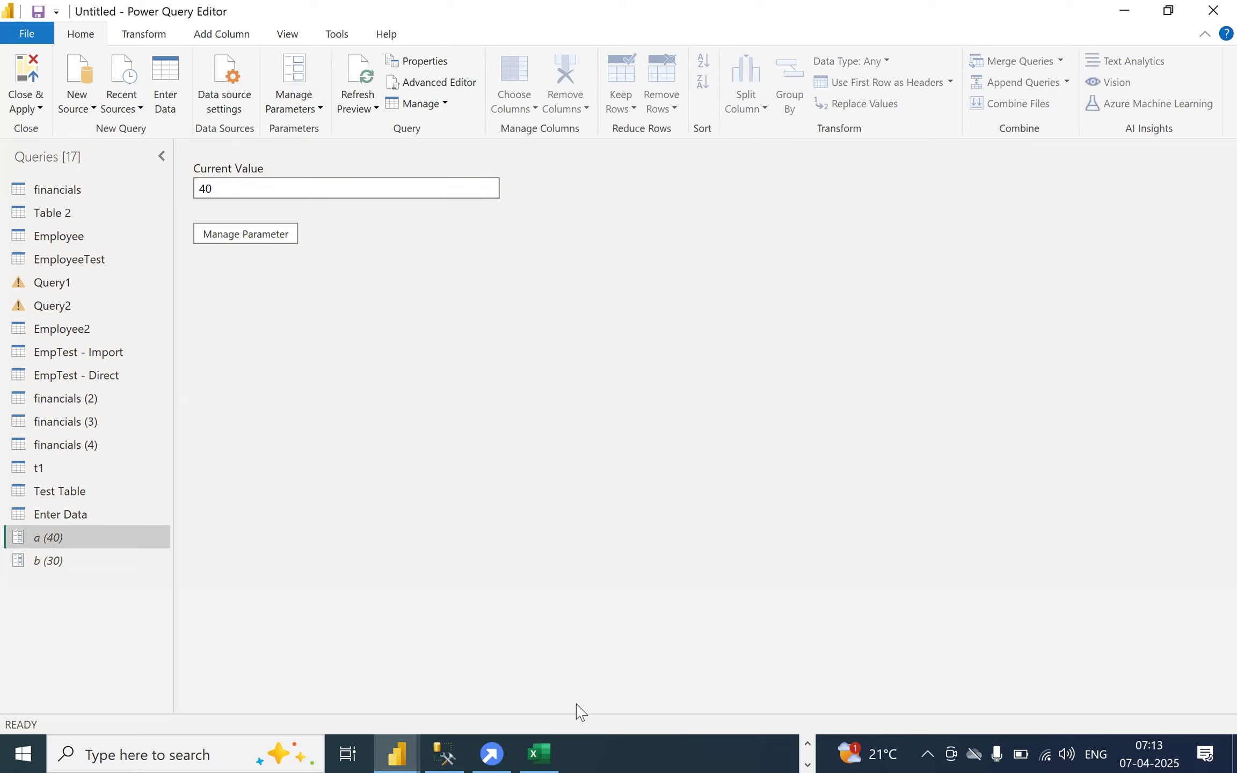
# - Check the variables in the Excel sheet, then return to Power Query and review the existing parameters' settings
pyautogui.click(539, 754)
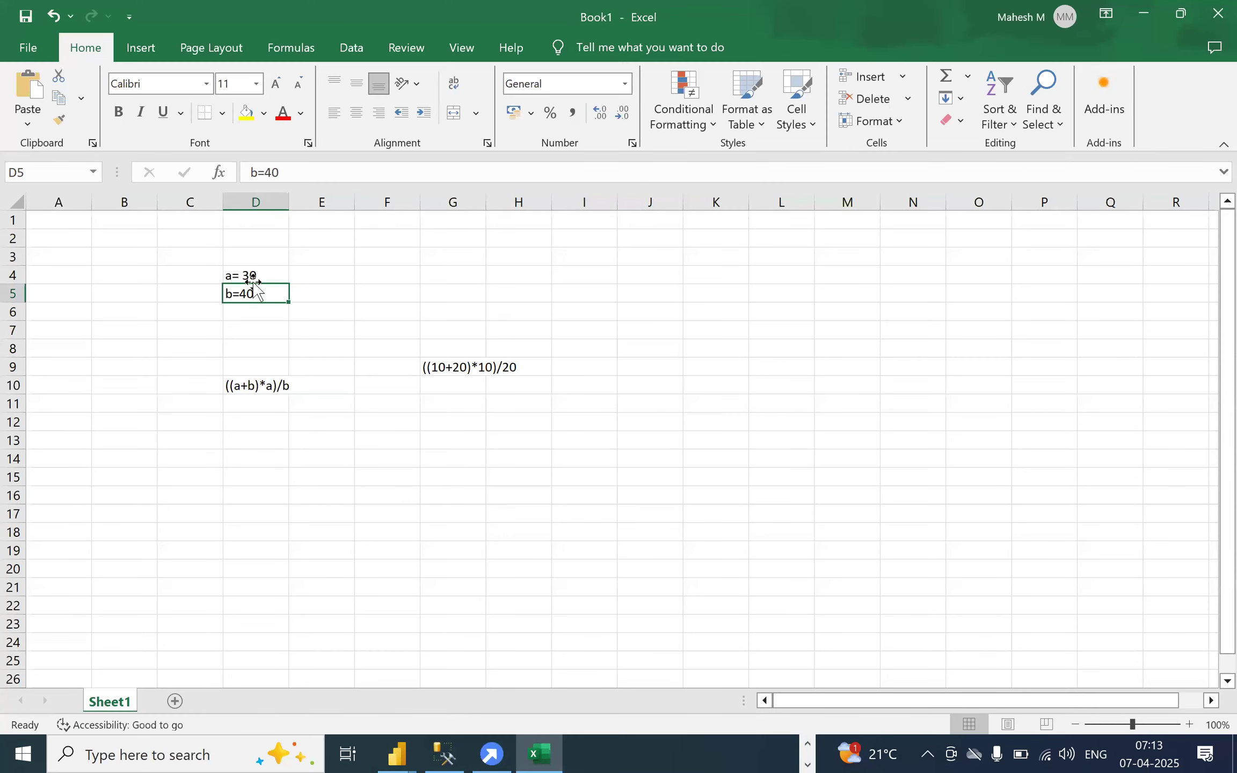
pyautogui.hotkey('alt', 'Tab')
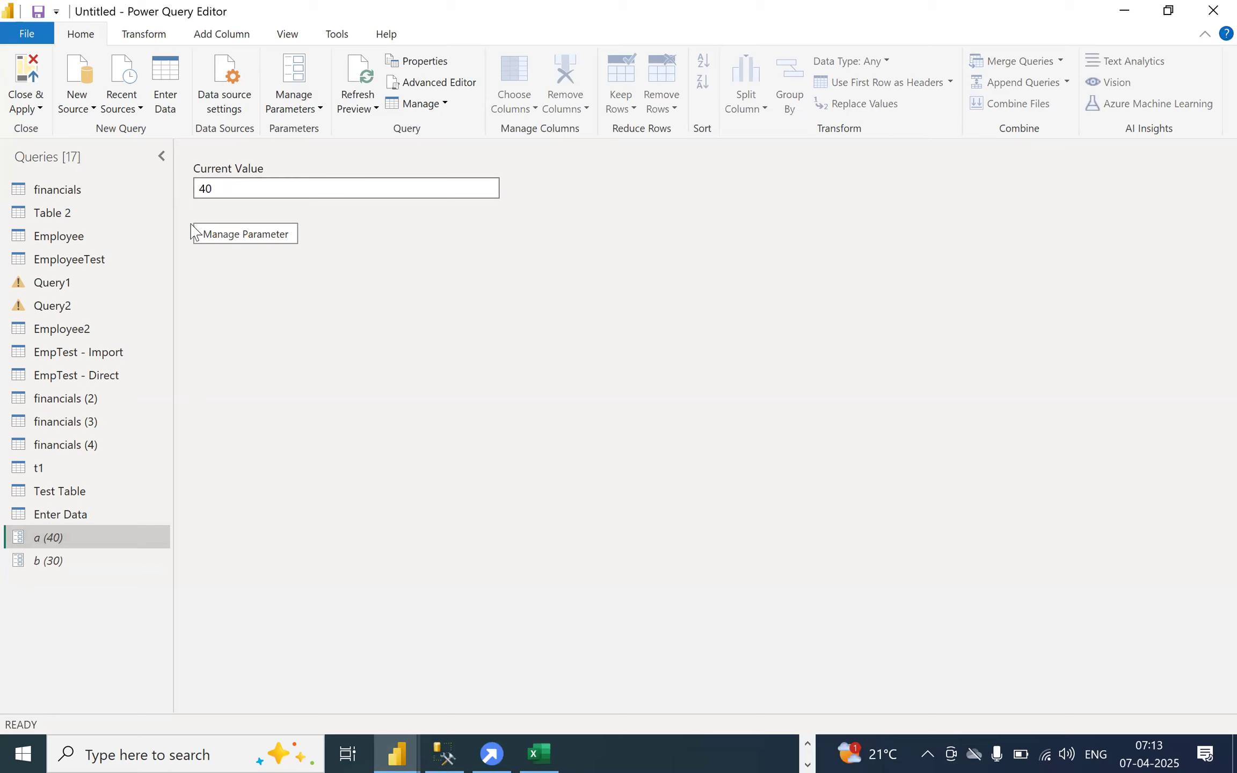
pyautogui.click(303, 107)
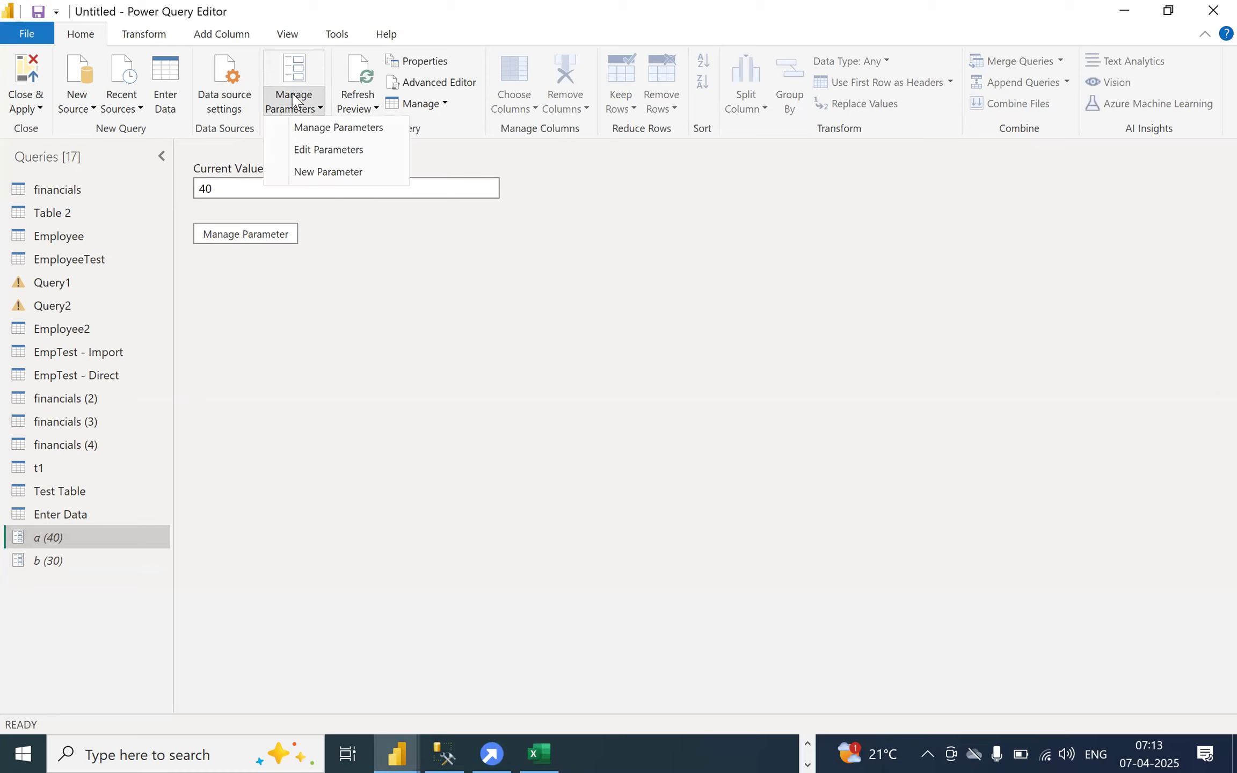
pyautogui.click(322, 129)
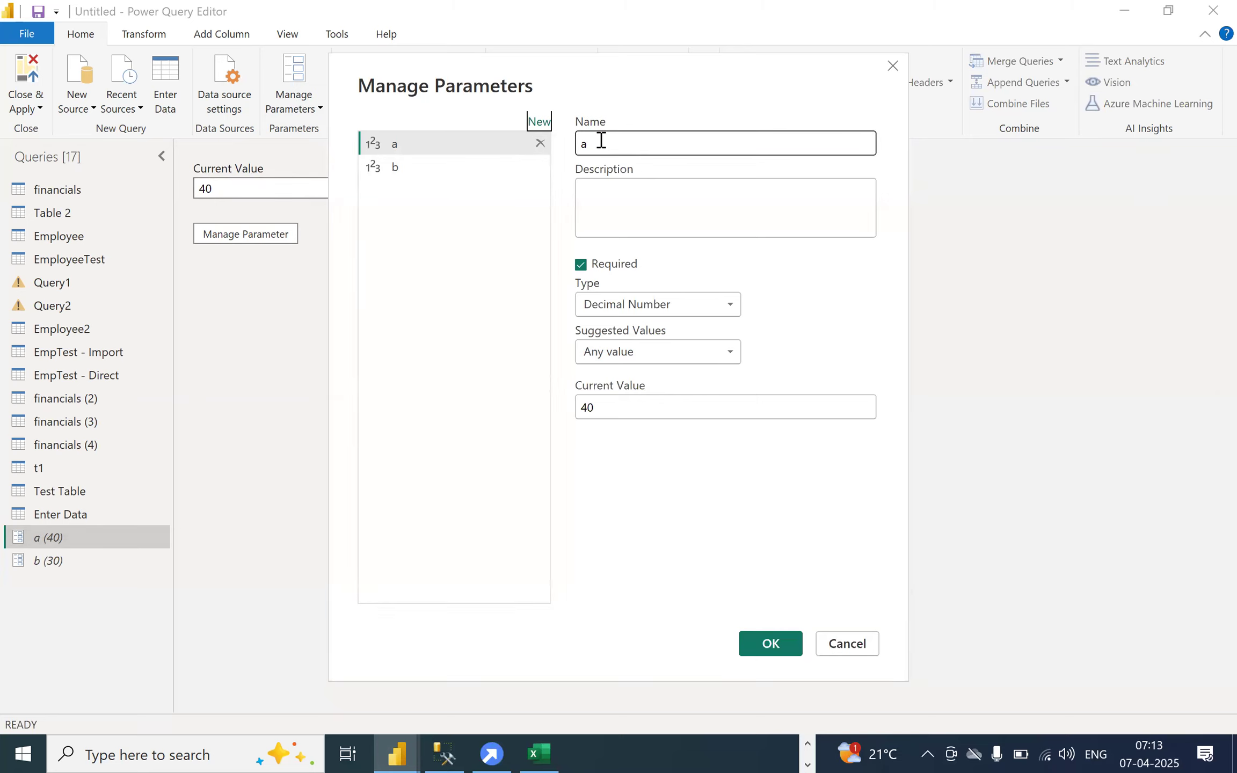
pyautogui.click(869, 643)
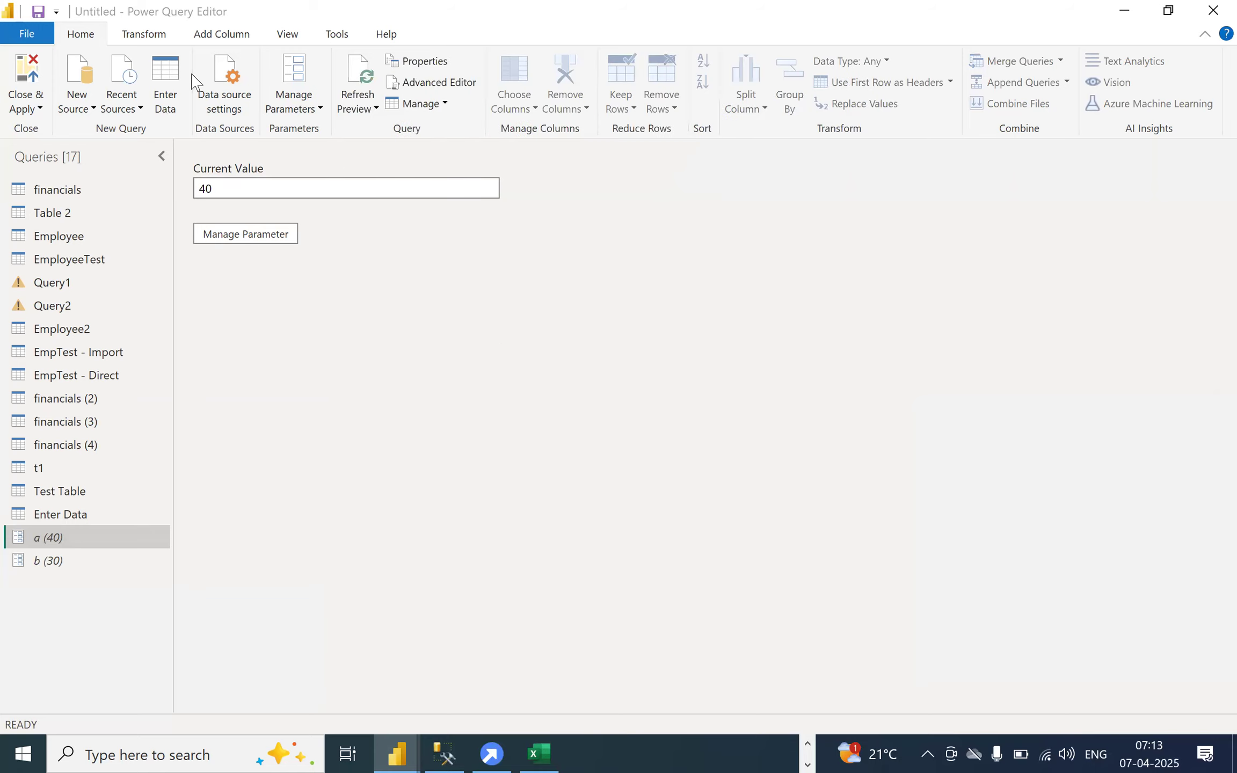
# - Add a new parameter of type Text and name it ServerName
pyautogui.click(304, 109)
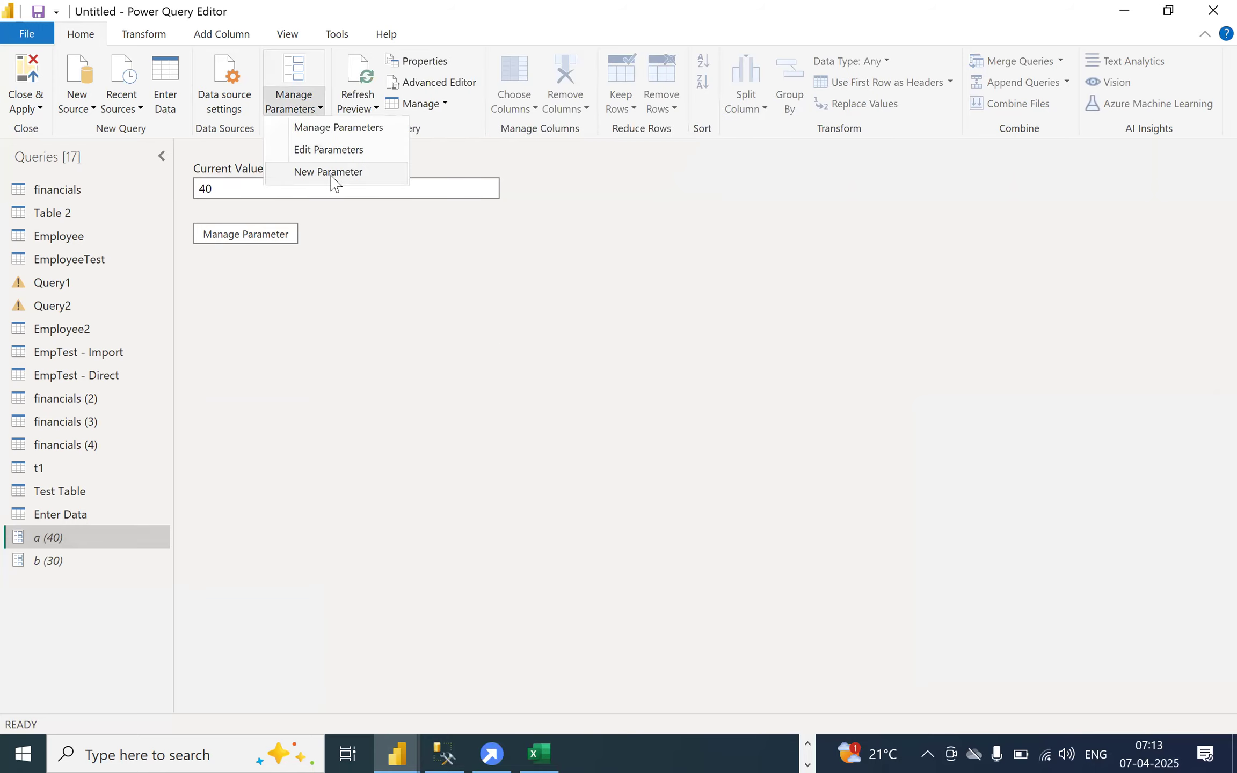
pyautogui.click(332, 177)
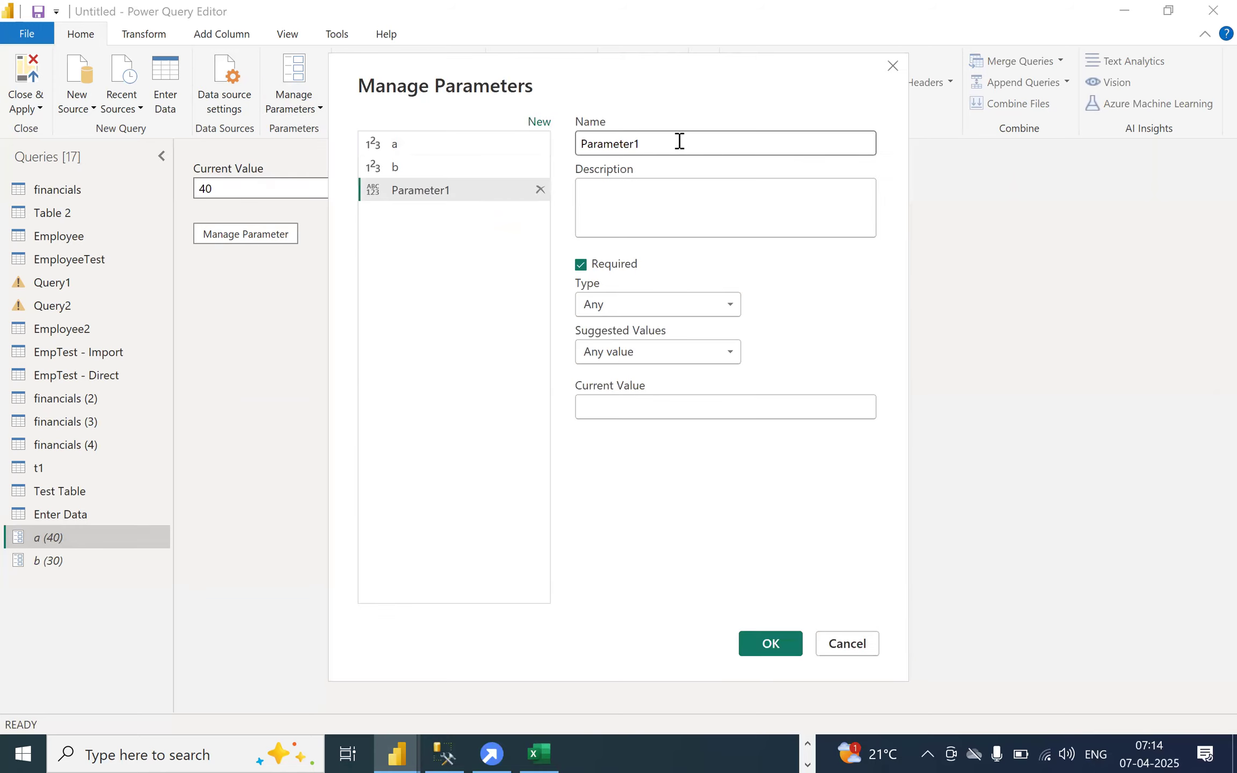
pyautogui.doubleClick(618, 145)
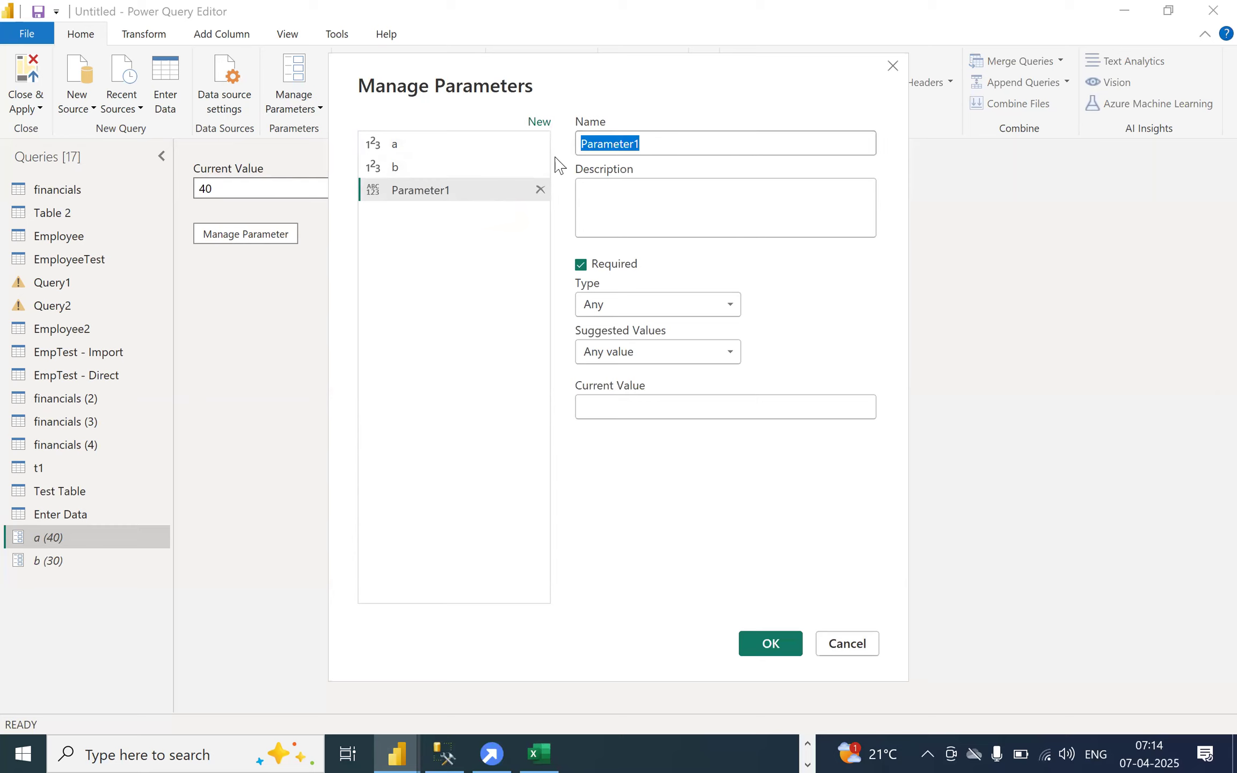
pyautogui.write('c')
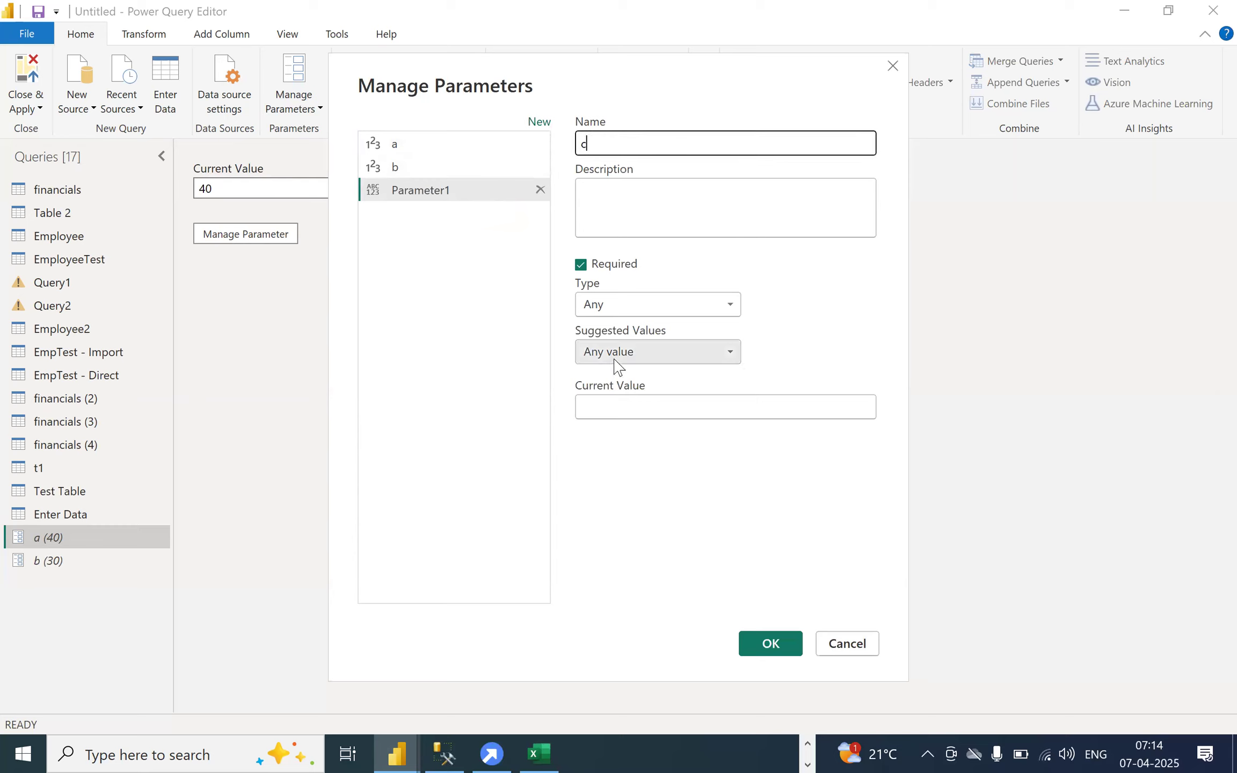
pyautogui.click(633, 311)
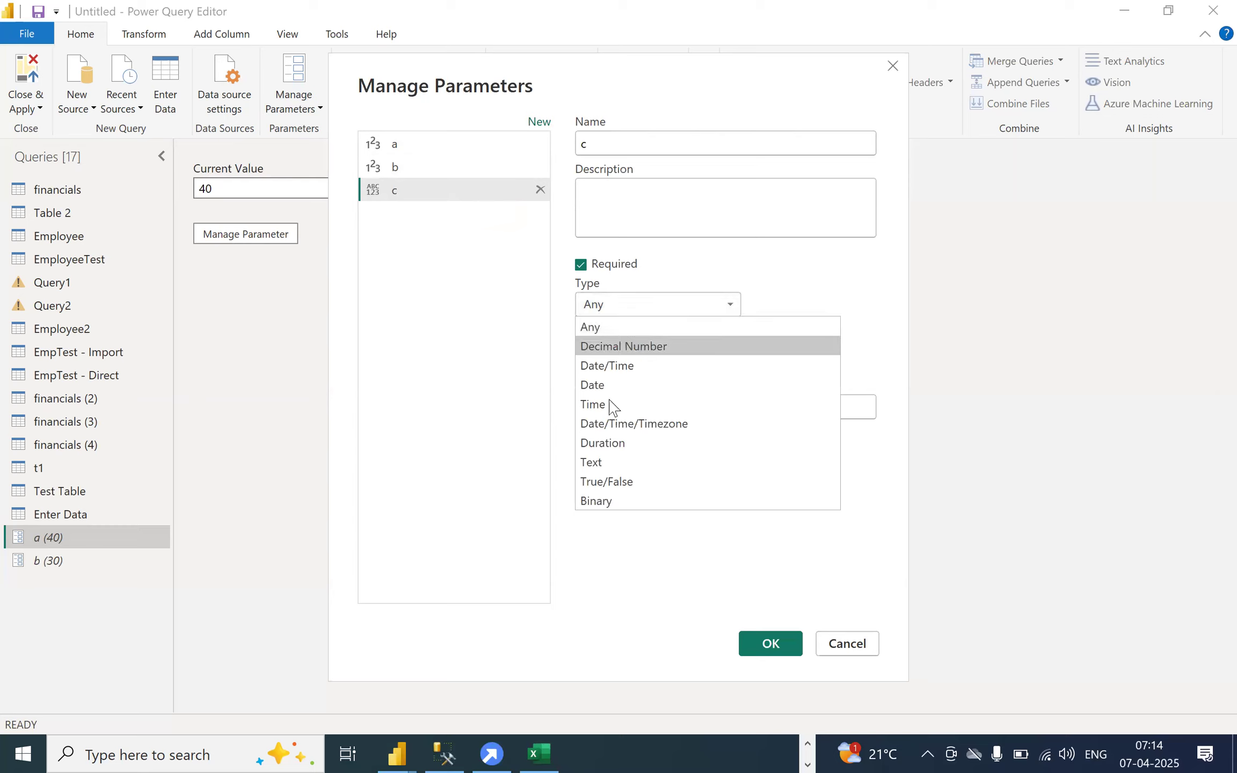
pyautogui.click(612, 462)
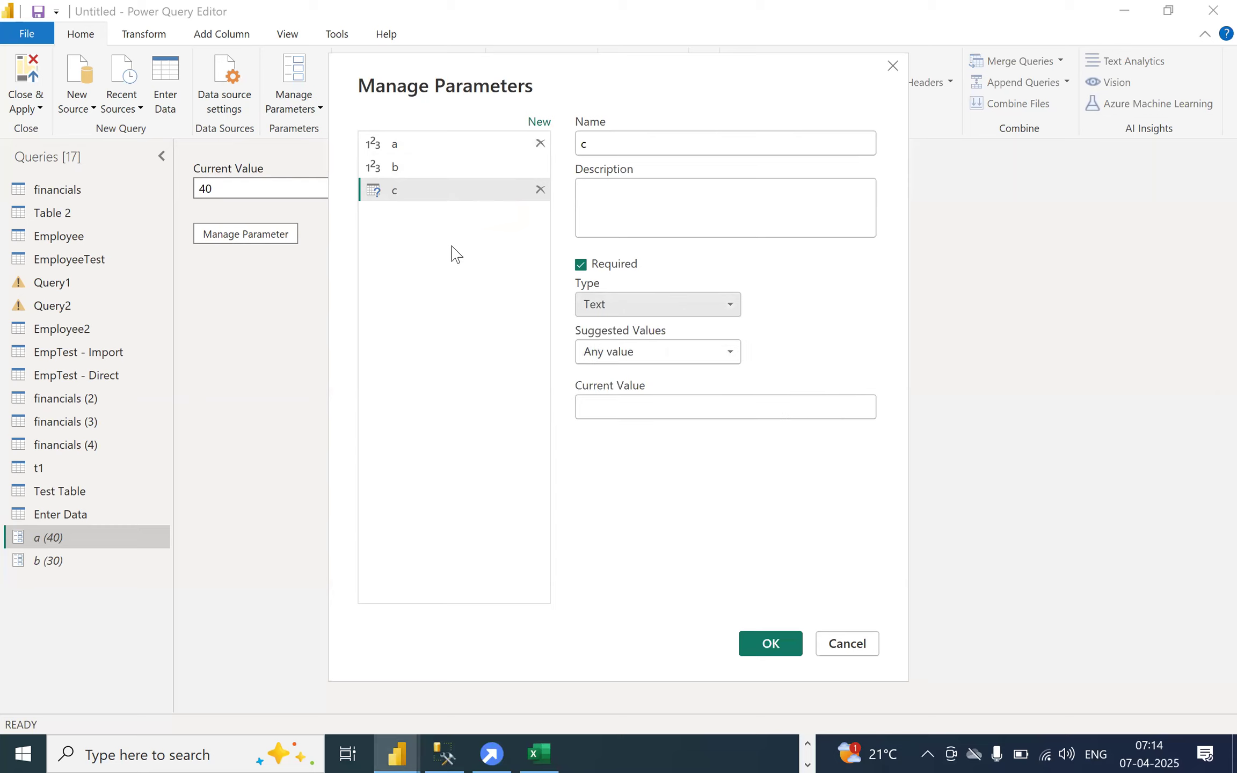
pyautogui.moveTo(613, 145); pyautogui.dragTo(554, 157)
pyautogui.write('ServerName')
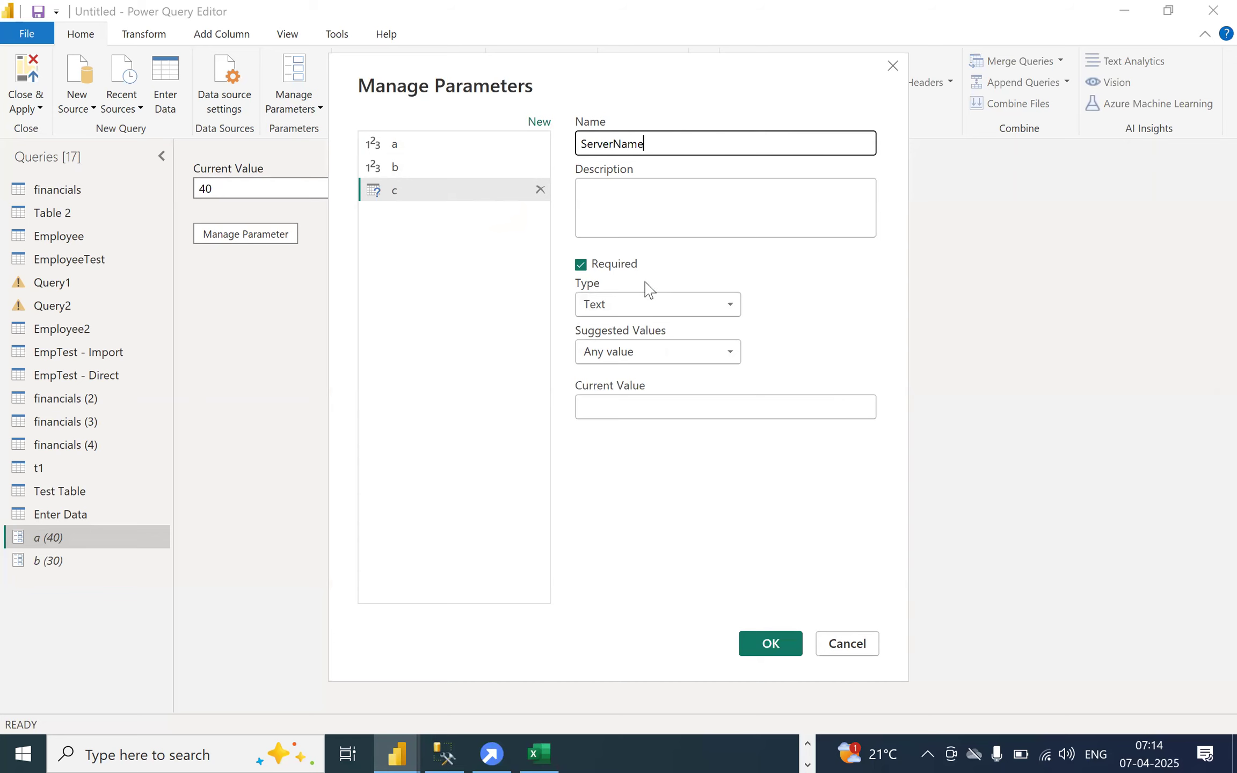
# - Switch to SQL Server Management Studio and copy the server name from the connected server's connection dialog
pyautogui.click(444, 754)
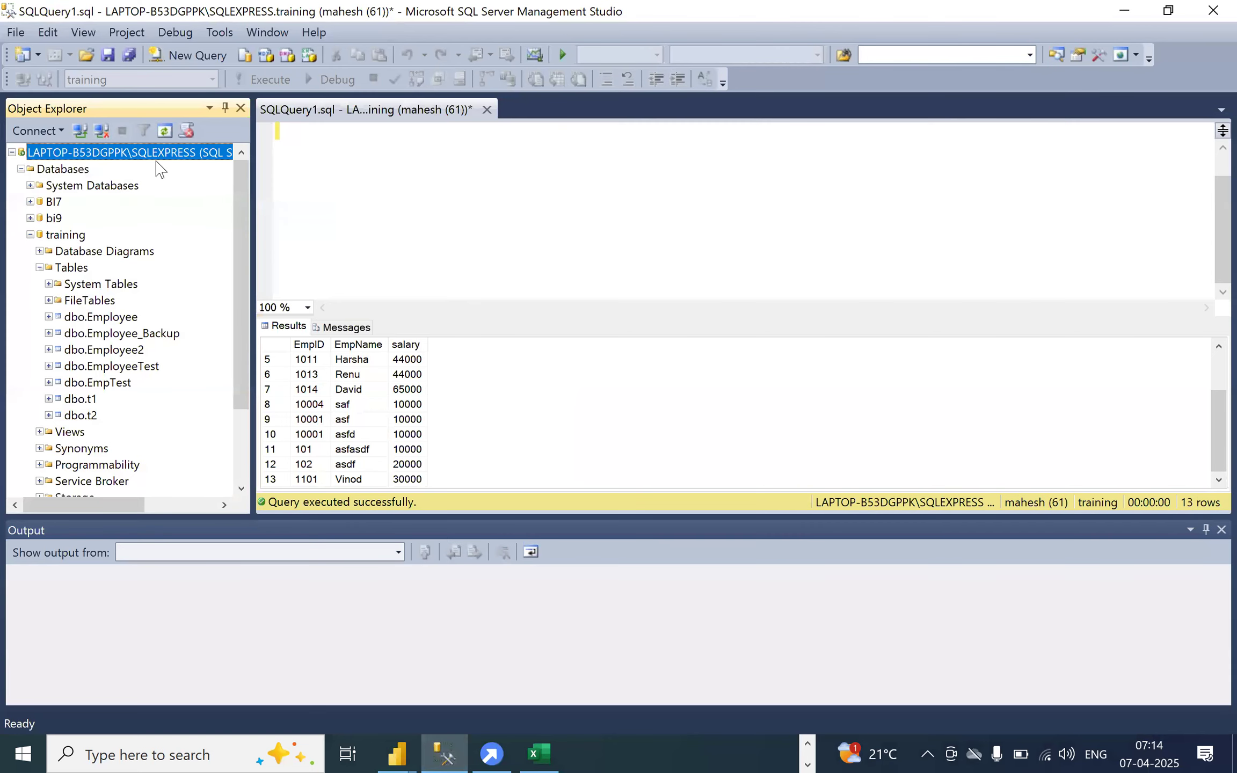
pyautogui.rightClick(157, 154)
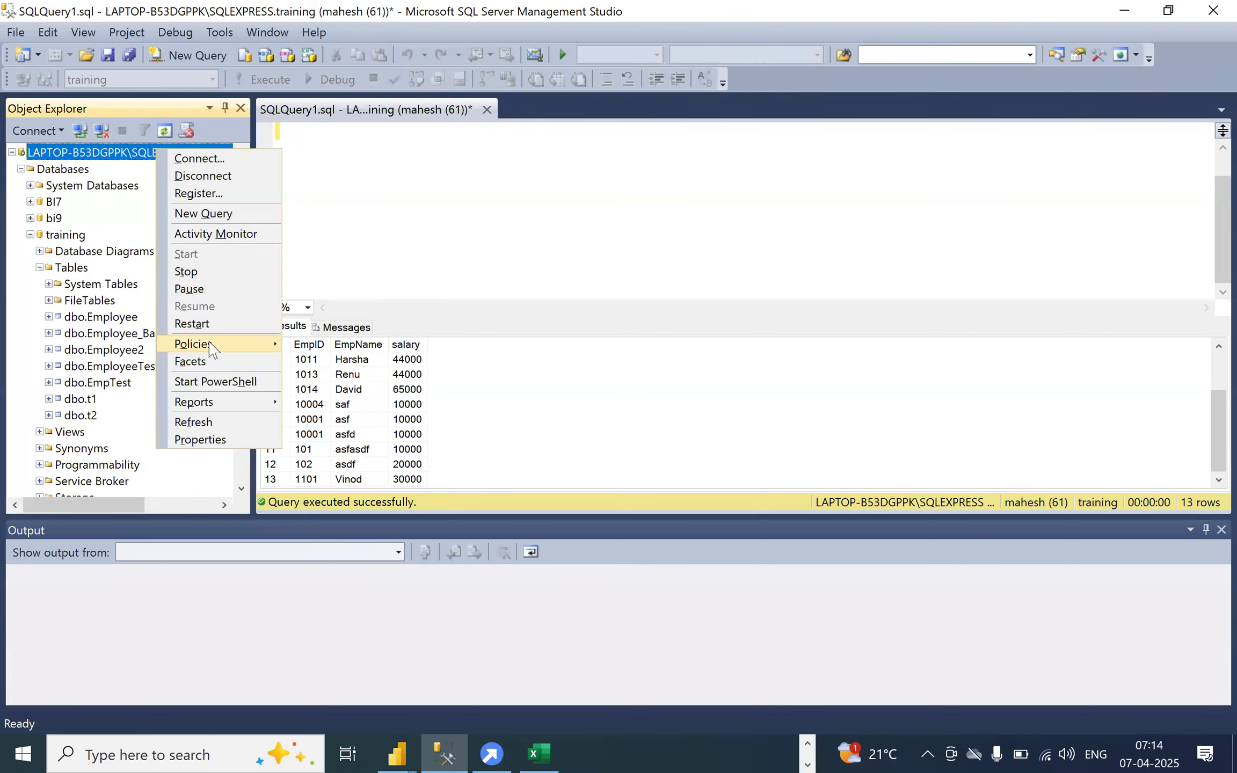
pyautogui.moveTo(209, 345)
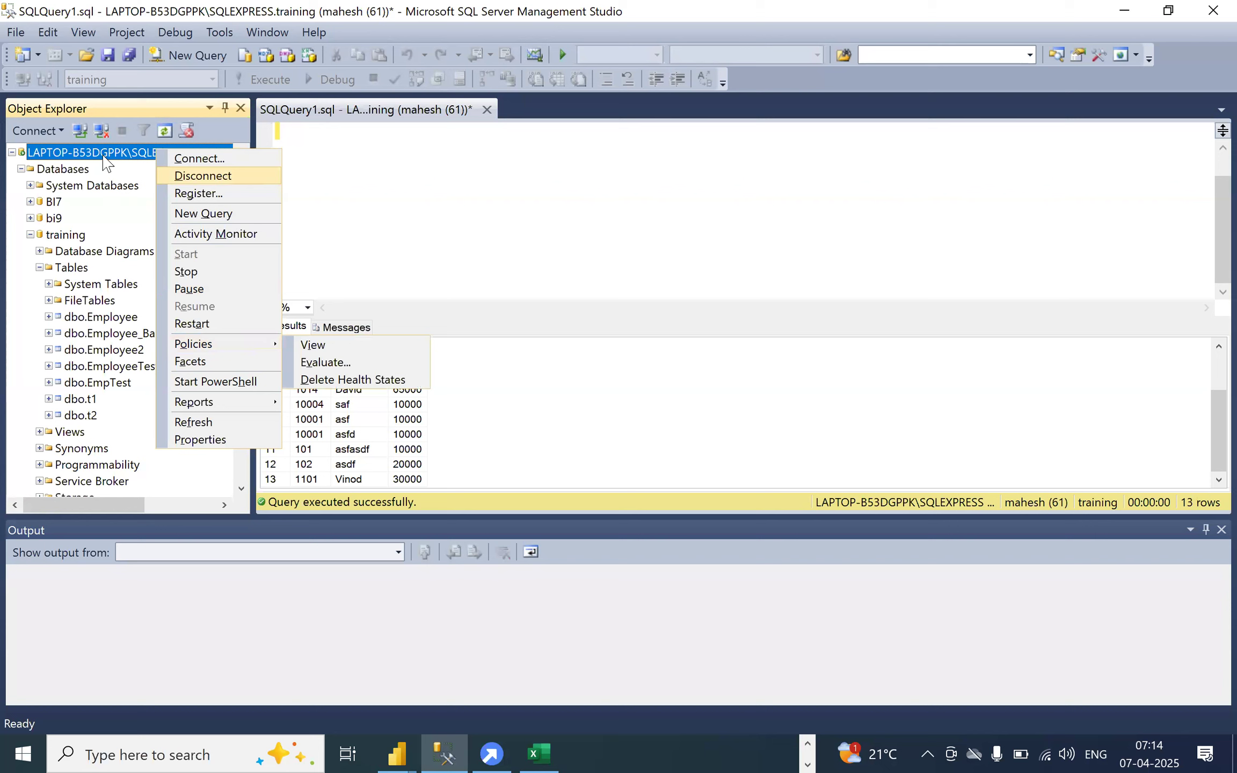
pyautogui.click(197, 159)
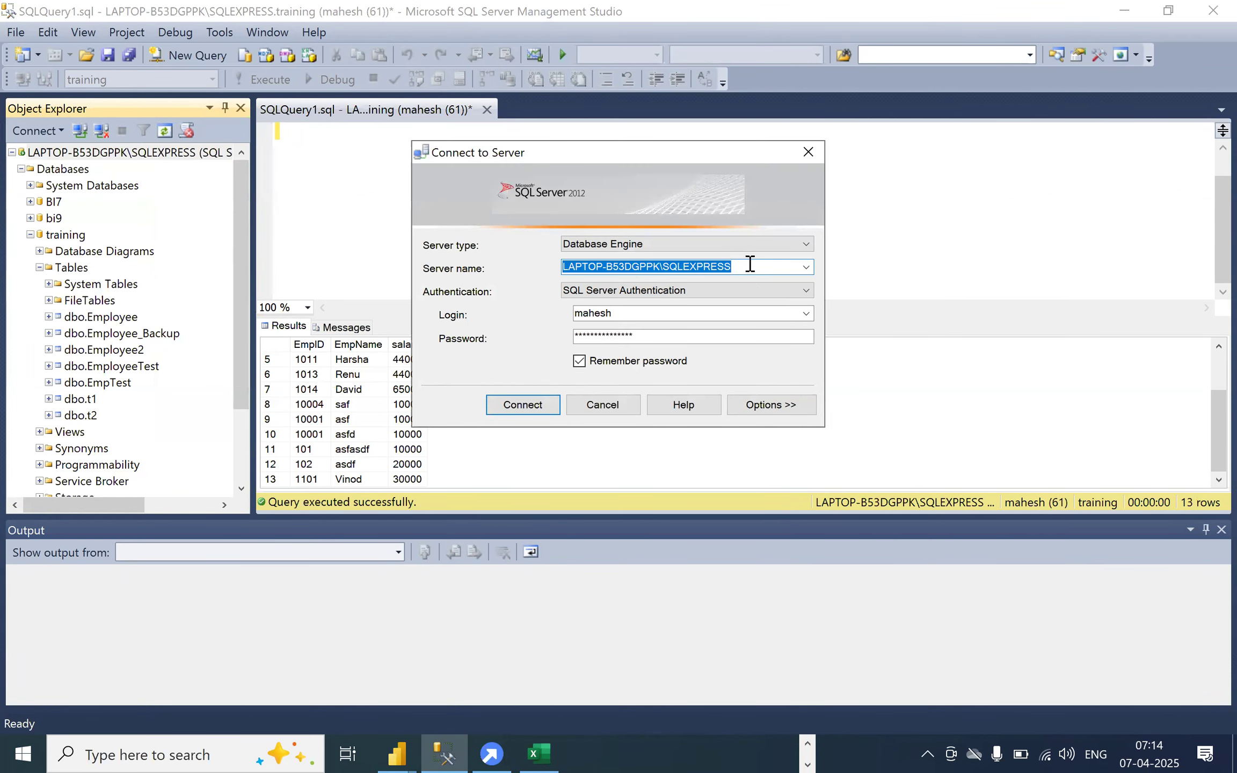
pyautogui.click(750, 264)
pyautogui.moveTo(750, 264); pyautogui.dragTo(553, 268)
pyautogui.hotkey('alt', 'Tab')
pyautogui.press('super')
pyautogui.click(750, 268)
pyautogui.moveTo(750, 268); pyautogui.dragTo(560, 268)
pyautogui.hotkey('ctrl', 'c')
# - Return to Power Query, set the ServerName parameter's current value to LAPTOP-B53DGPPK\SQLEXPRESS and save the parameter
pyautogui.hotkey('alt', 'Tab')
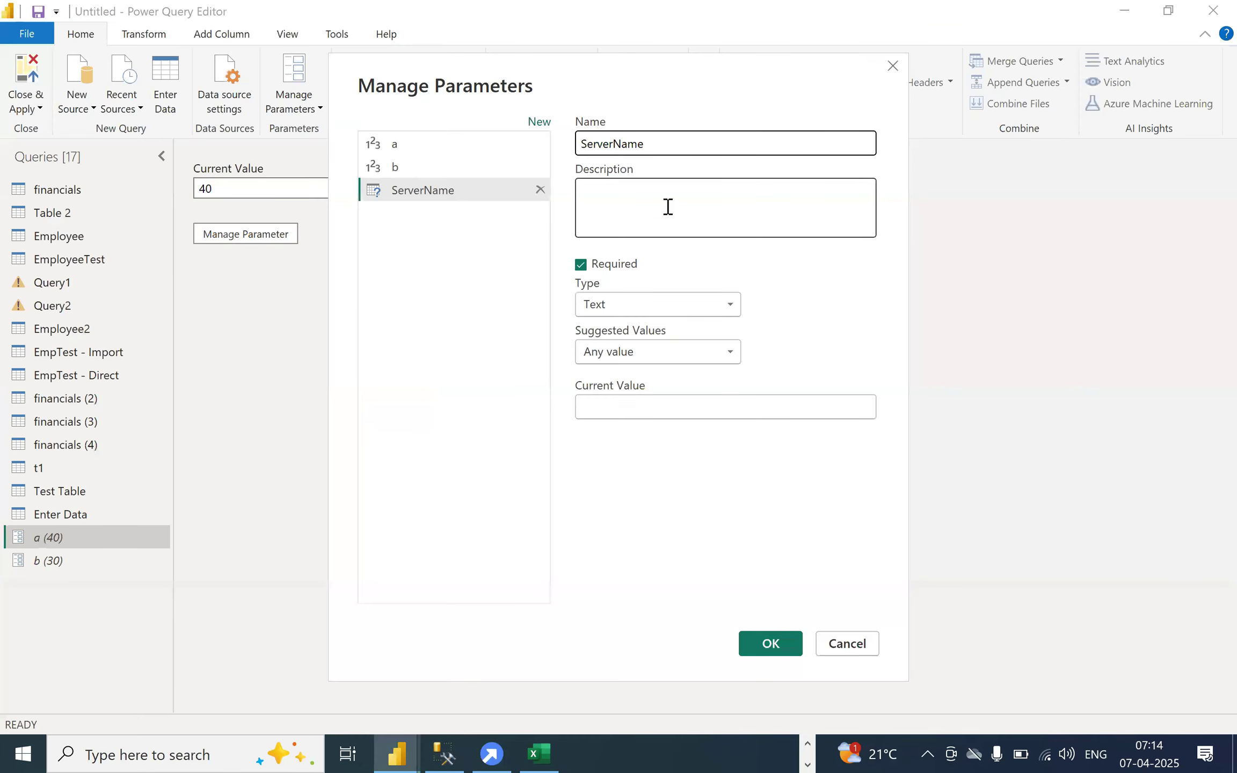
pyautogui.click(607, 411)
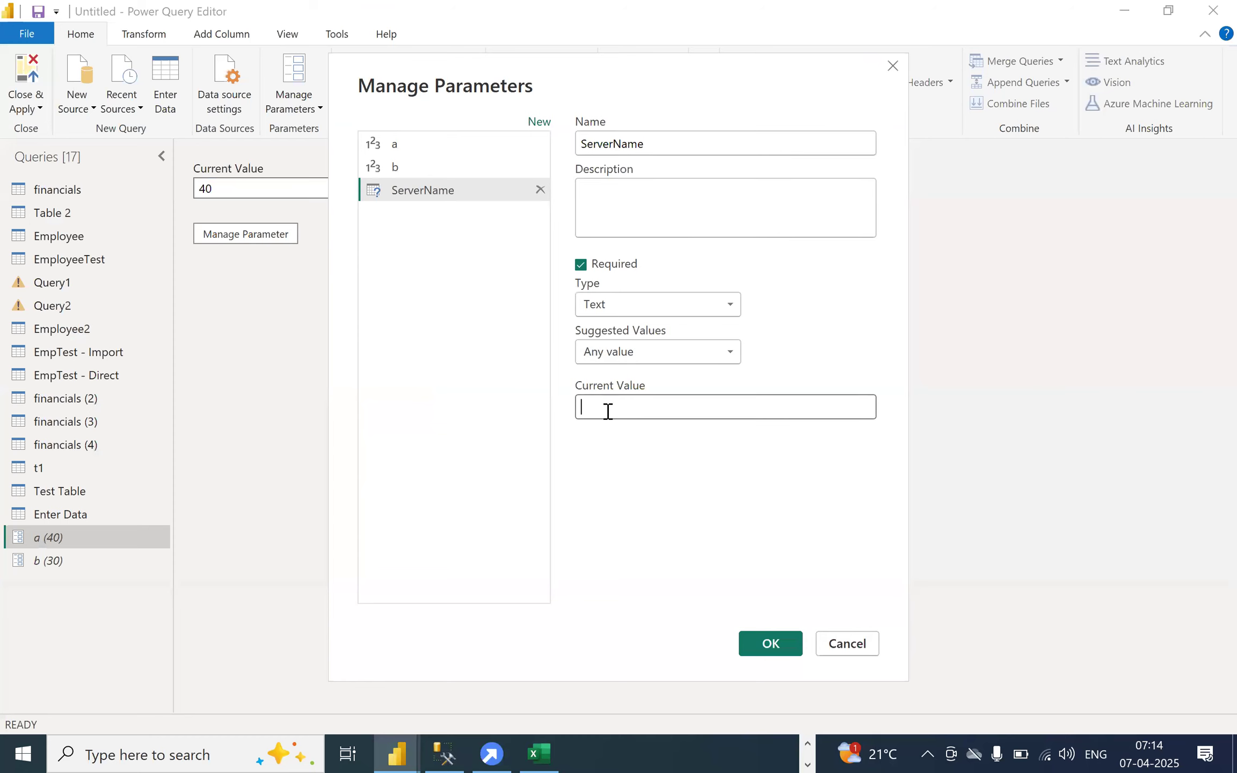
pyautogui.hotkey('ctrl', 'v')
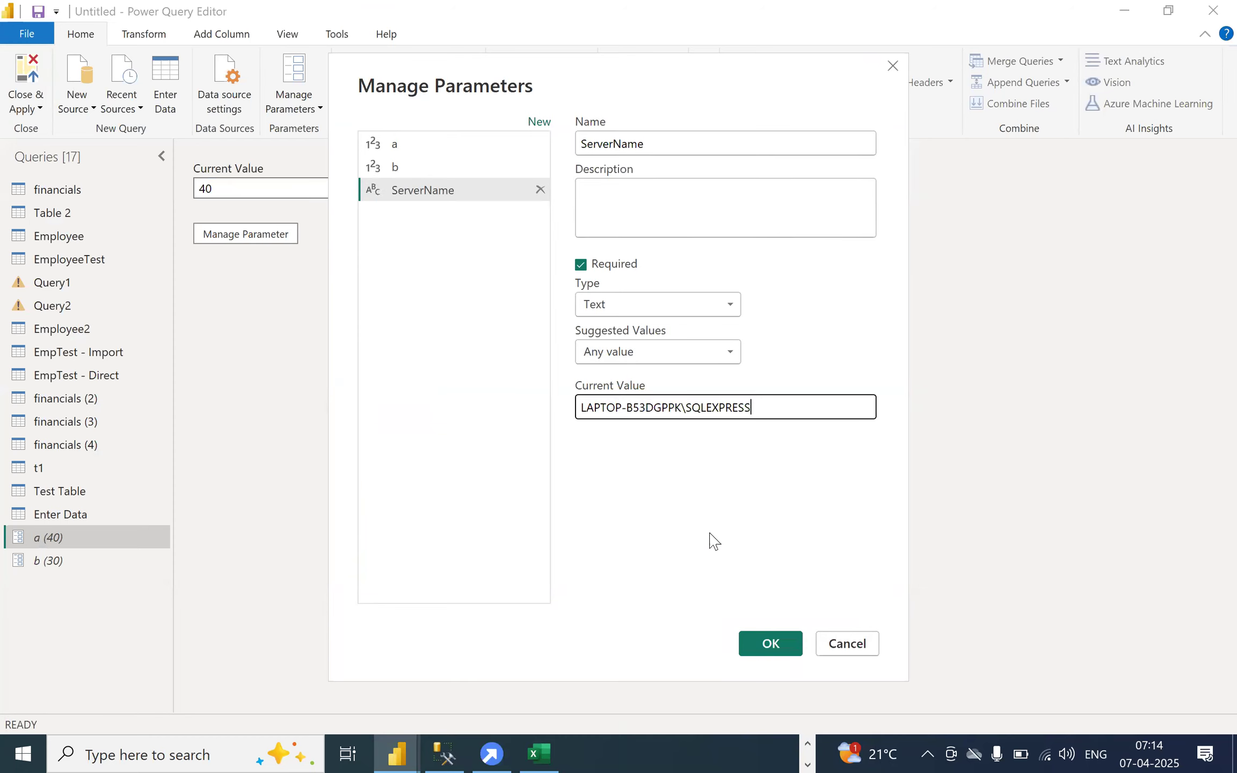
pyautogui.click(662, 578)
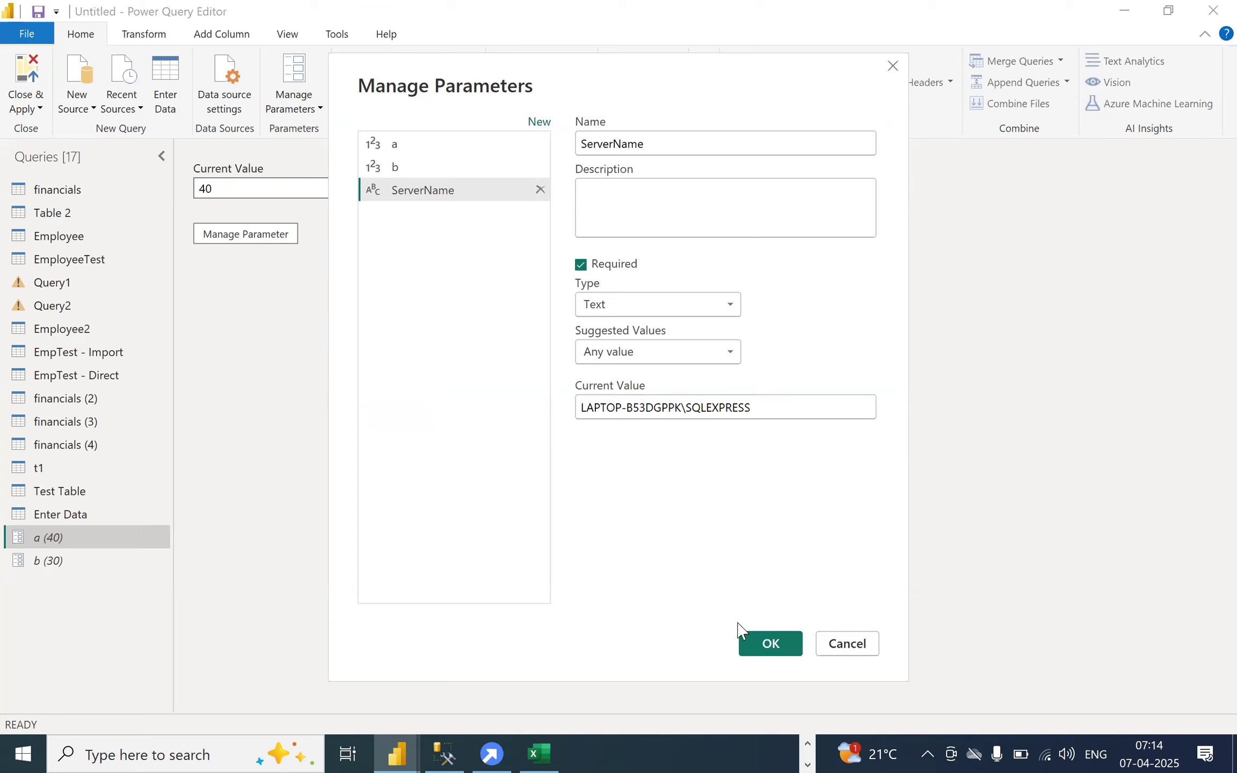
pyautogui.click(771, 644)
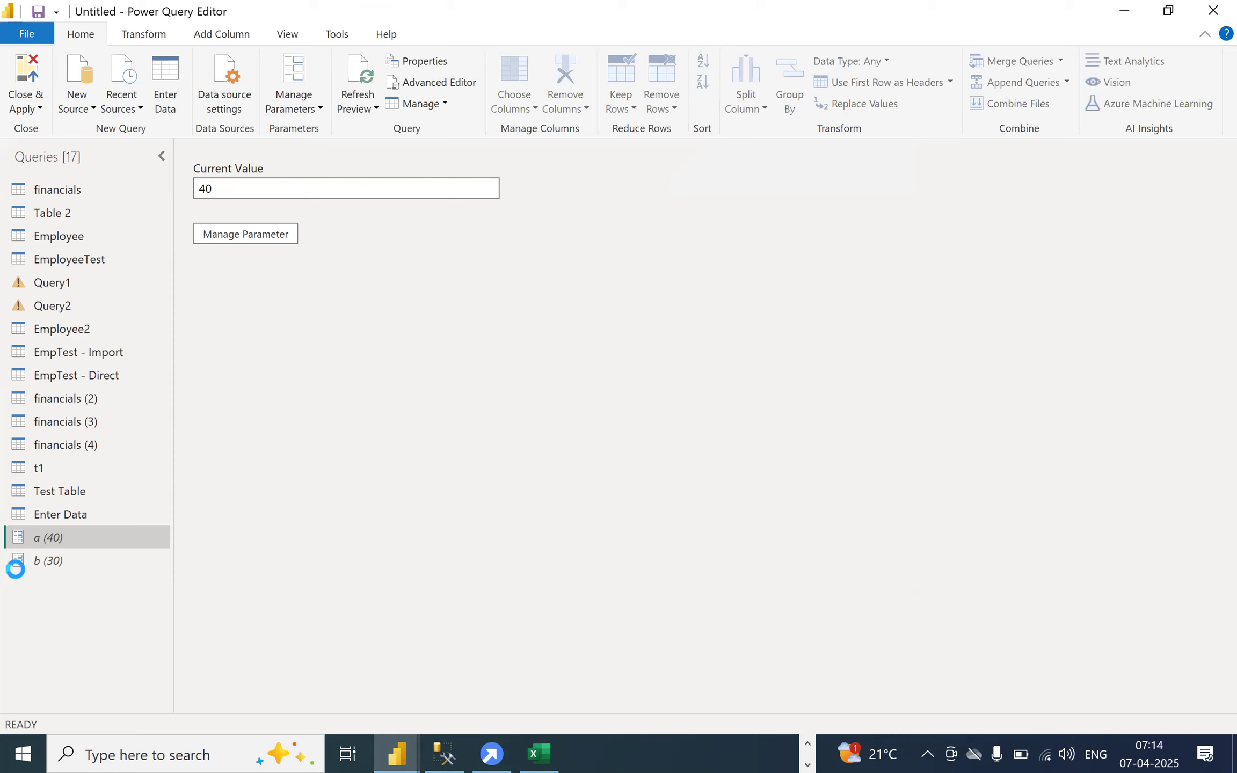
# - Review the current values of the parameters a, b and ServerName in the queries list
pyautogui.click(65, 537)
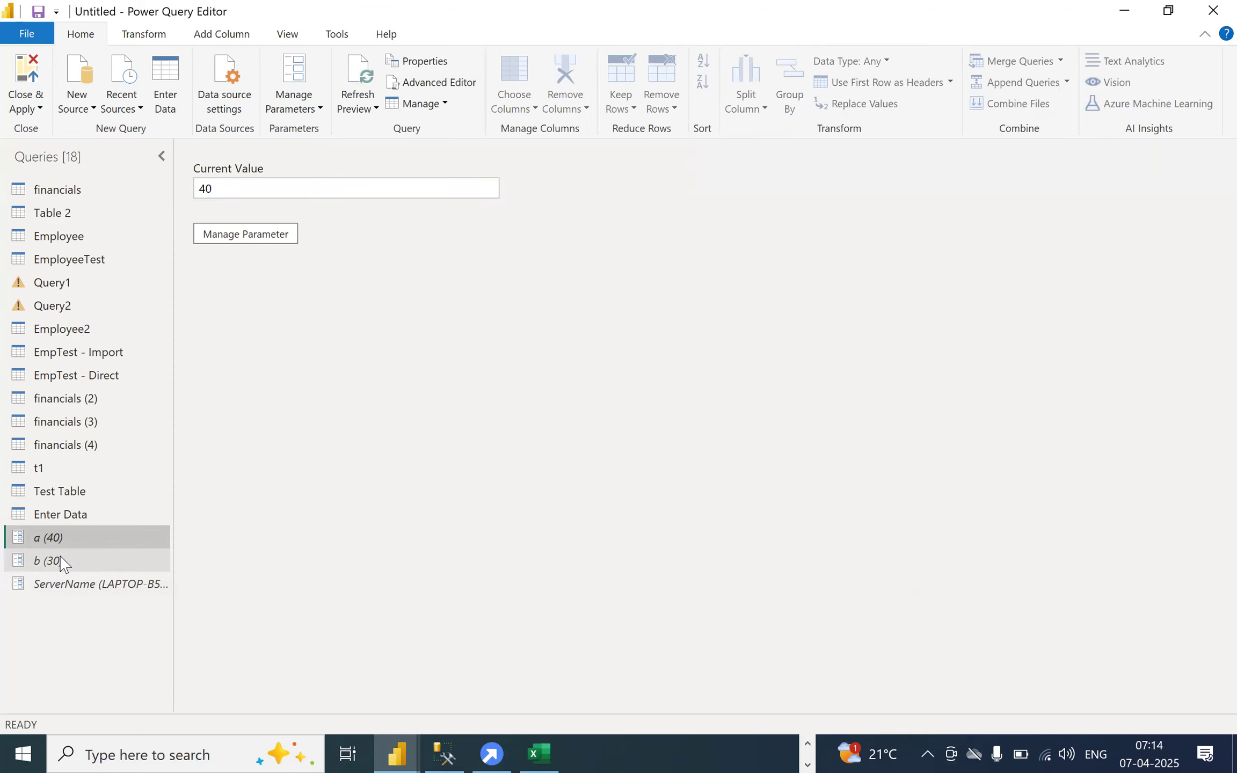
pyautogui.click(63, 561)
pyautogui.click(74, 585)
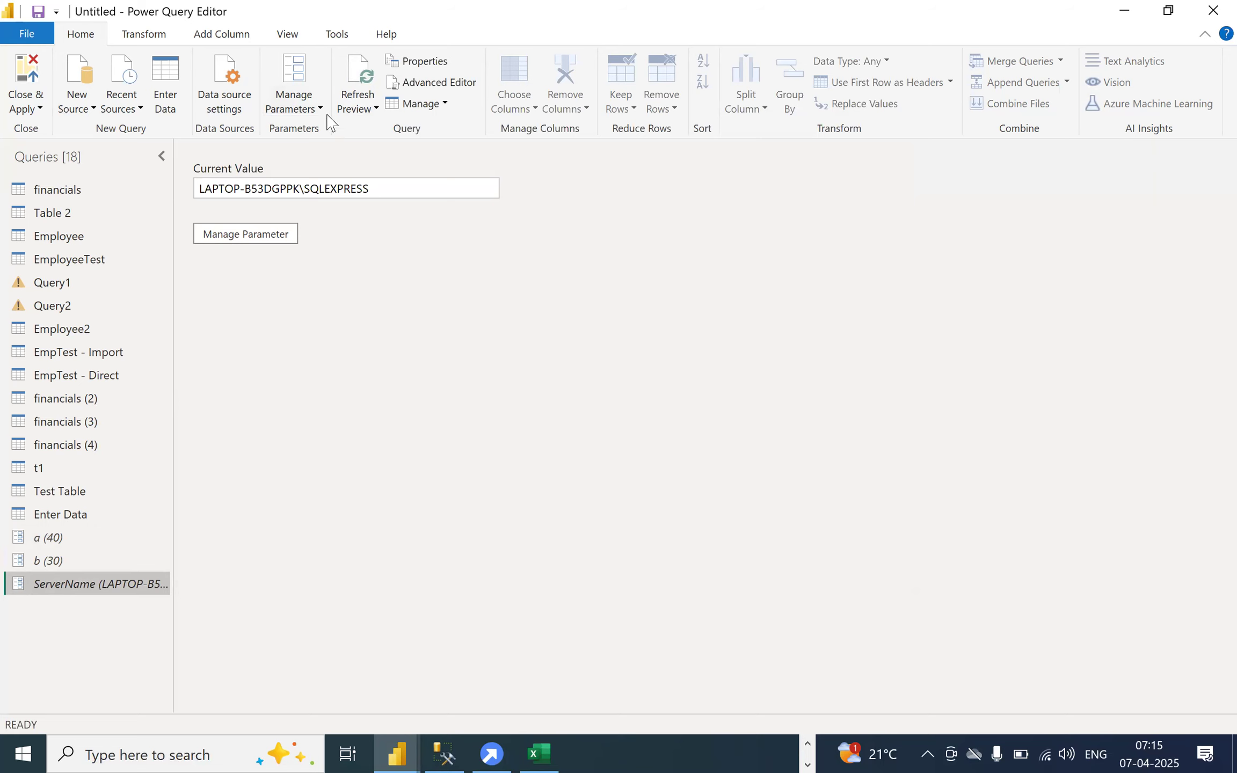
# - Open the EmpTest - Import query and refresh its data preview
pyautogui.click(58, 195)
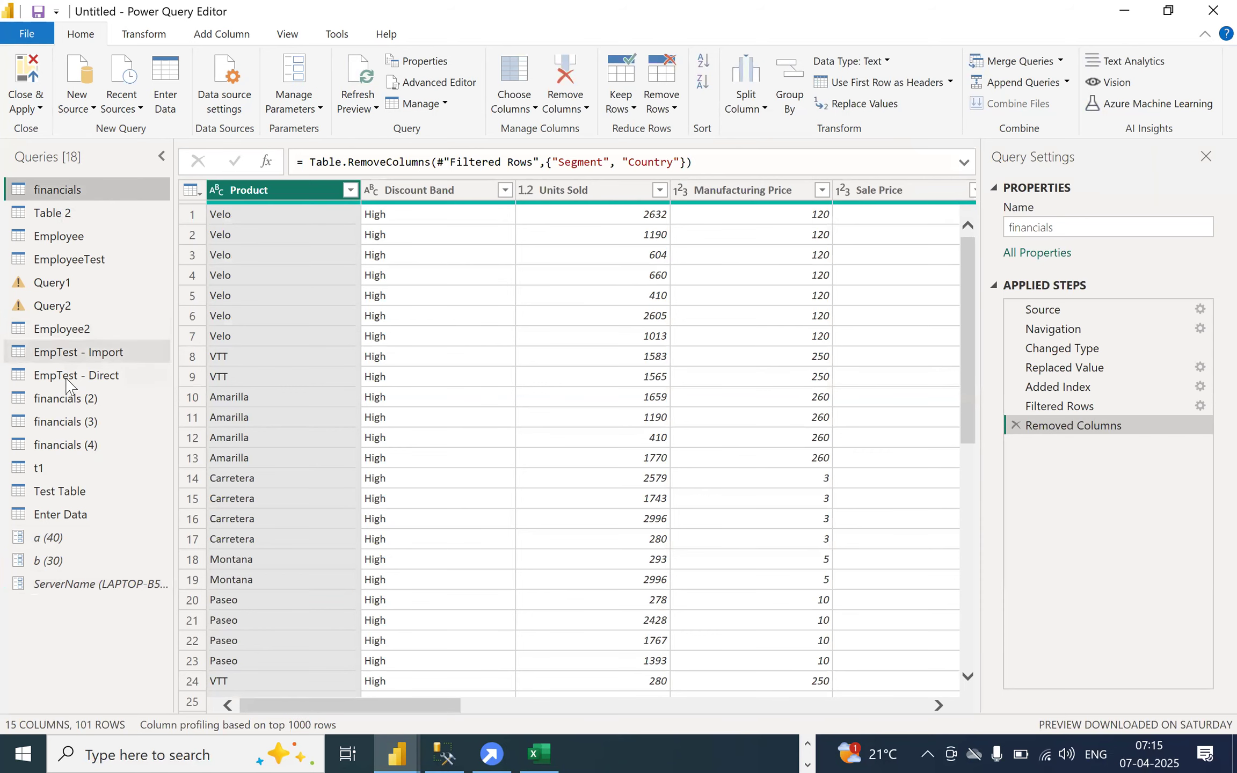
pyautogui.click(60, 354)
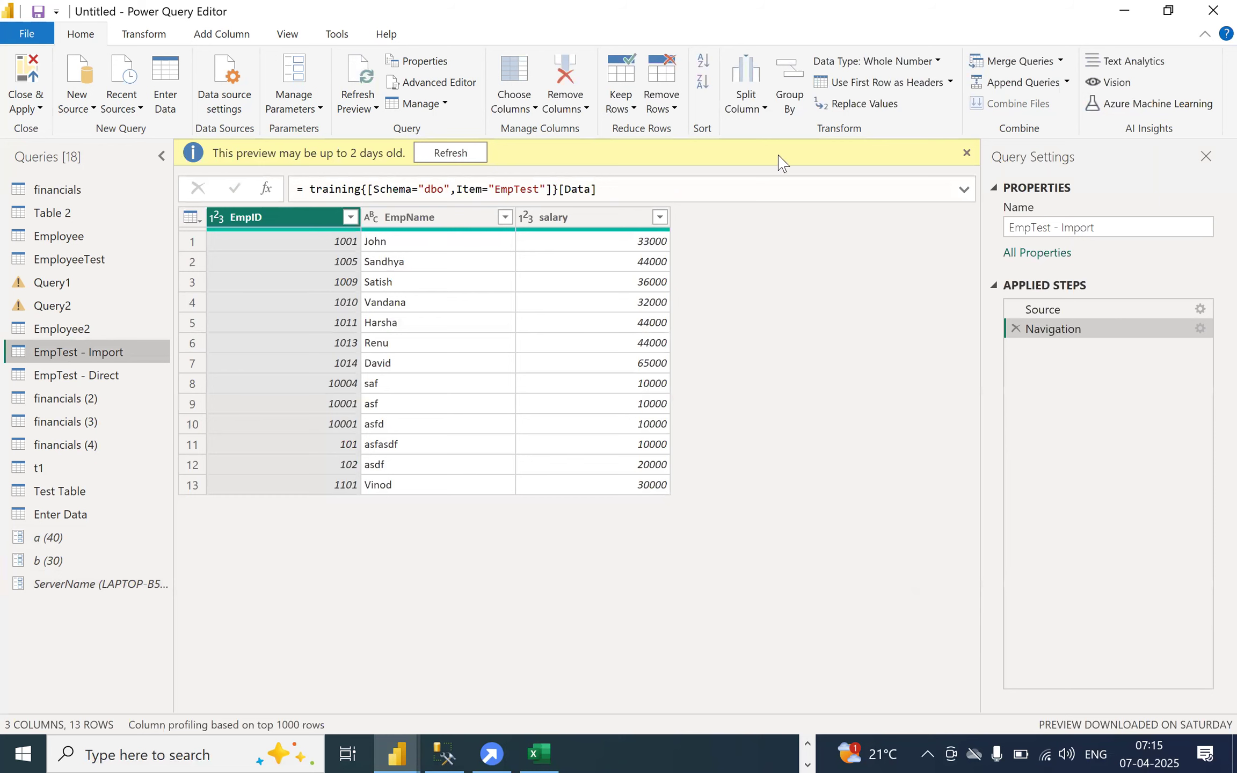
pyautogui.click(438, 155)
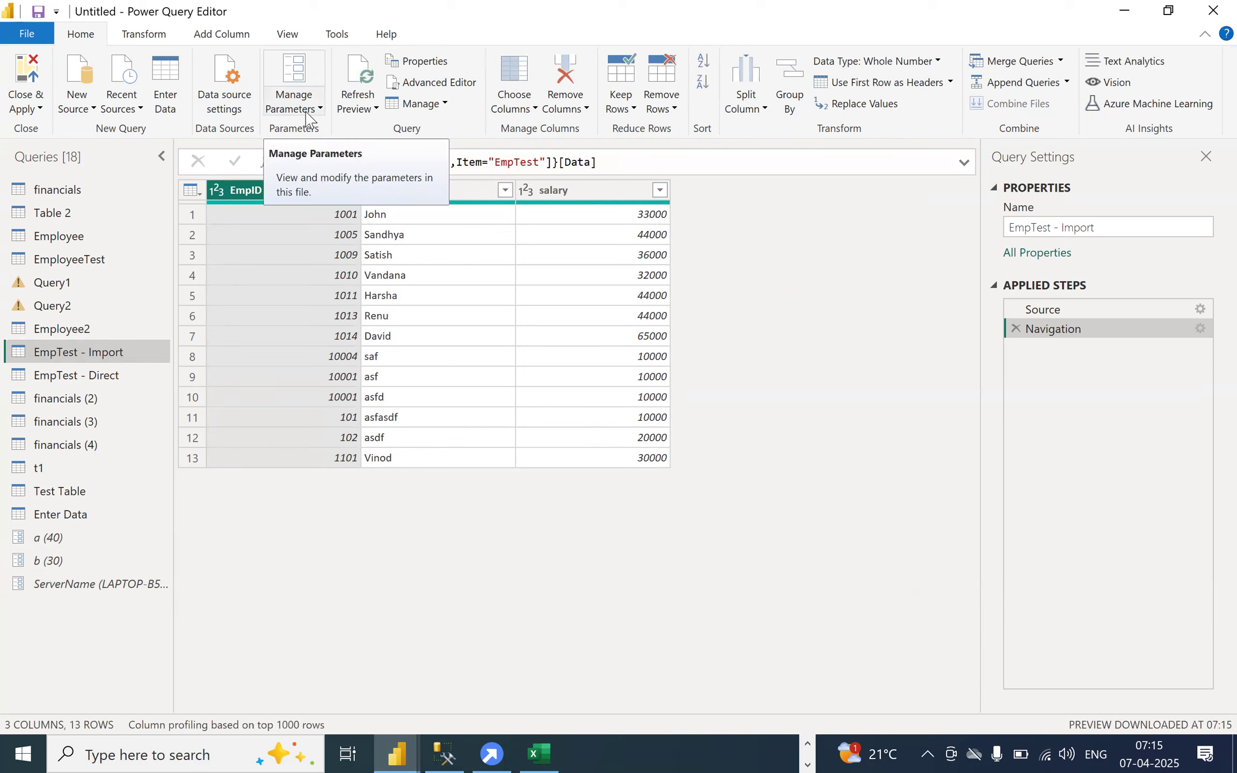
pyautogui.click(281, 111)
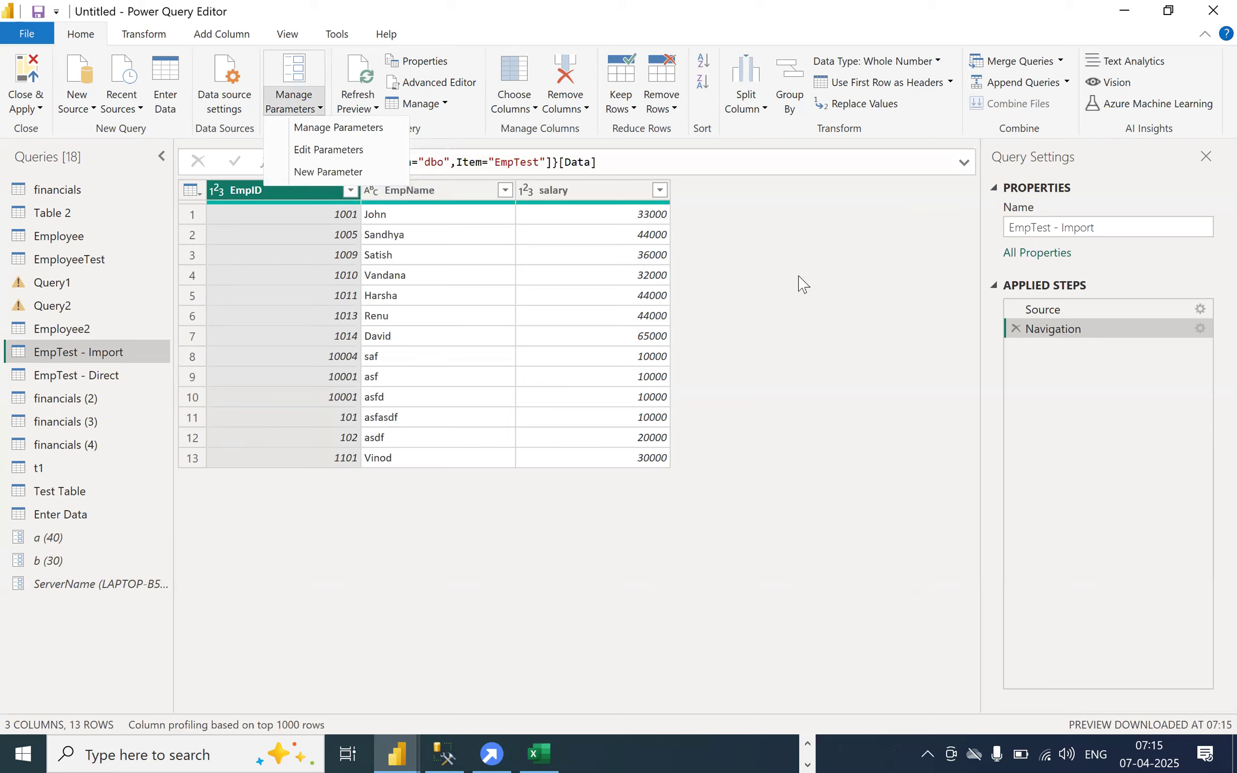
pyautogui.click(798, 276)
pyautogui.click(290, 109)
pyautogui.click(717, 211)
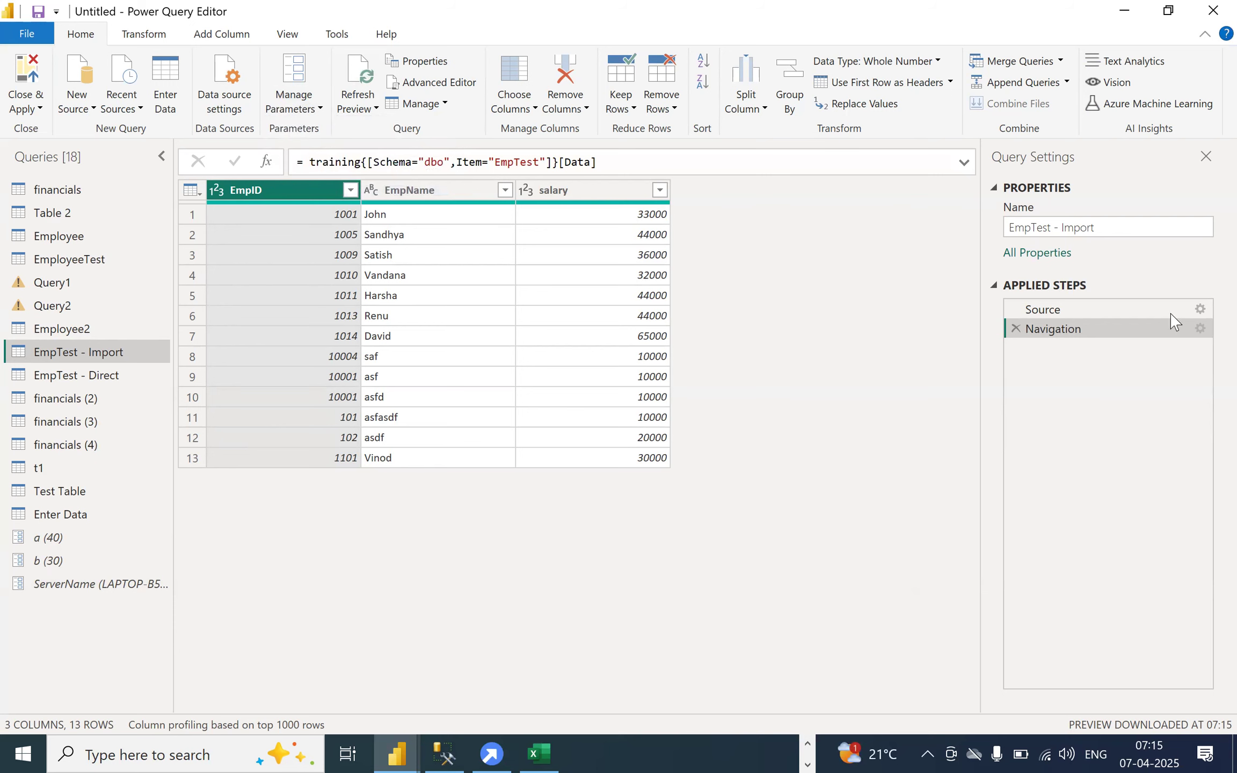
# - Examine the server entered in the Source step settings of the EmpTest - Import query, then close them without changes
pyautogui.click(1201, 310)
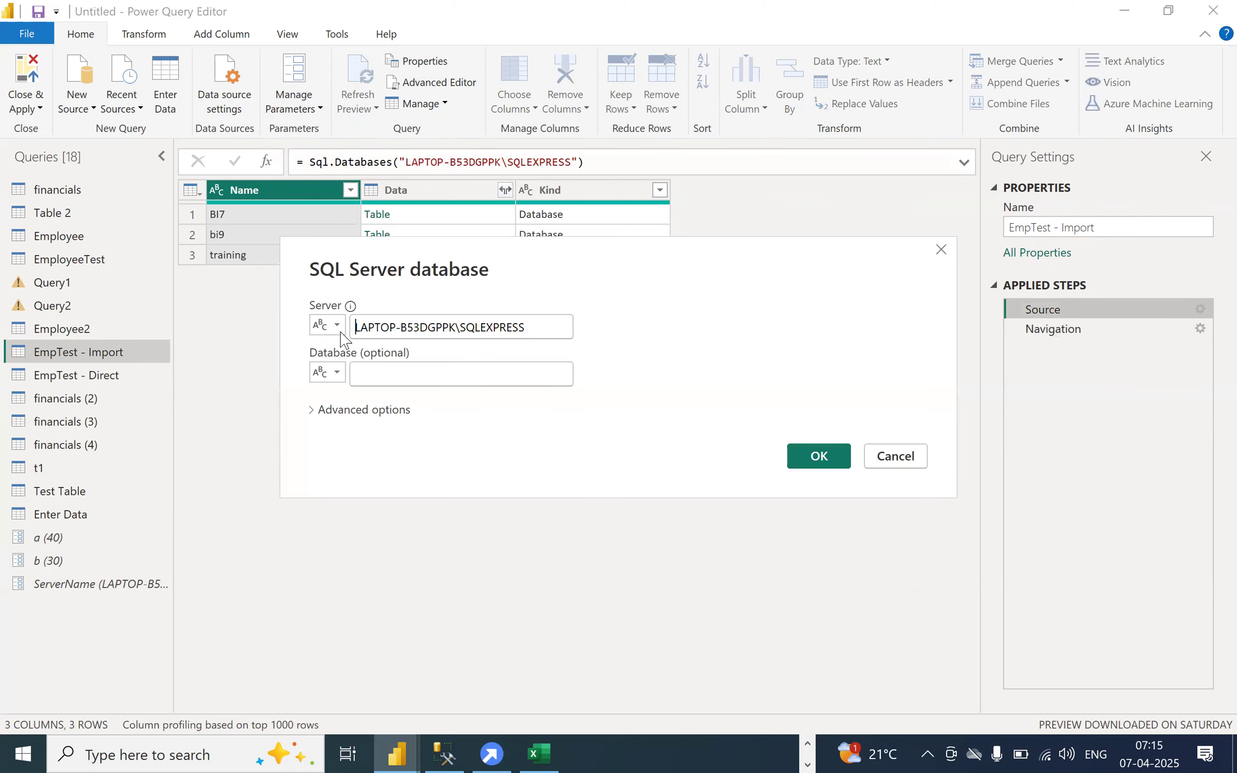
pyautogui.tripleClick(473, 329)
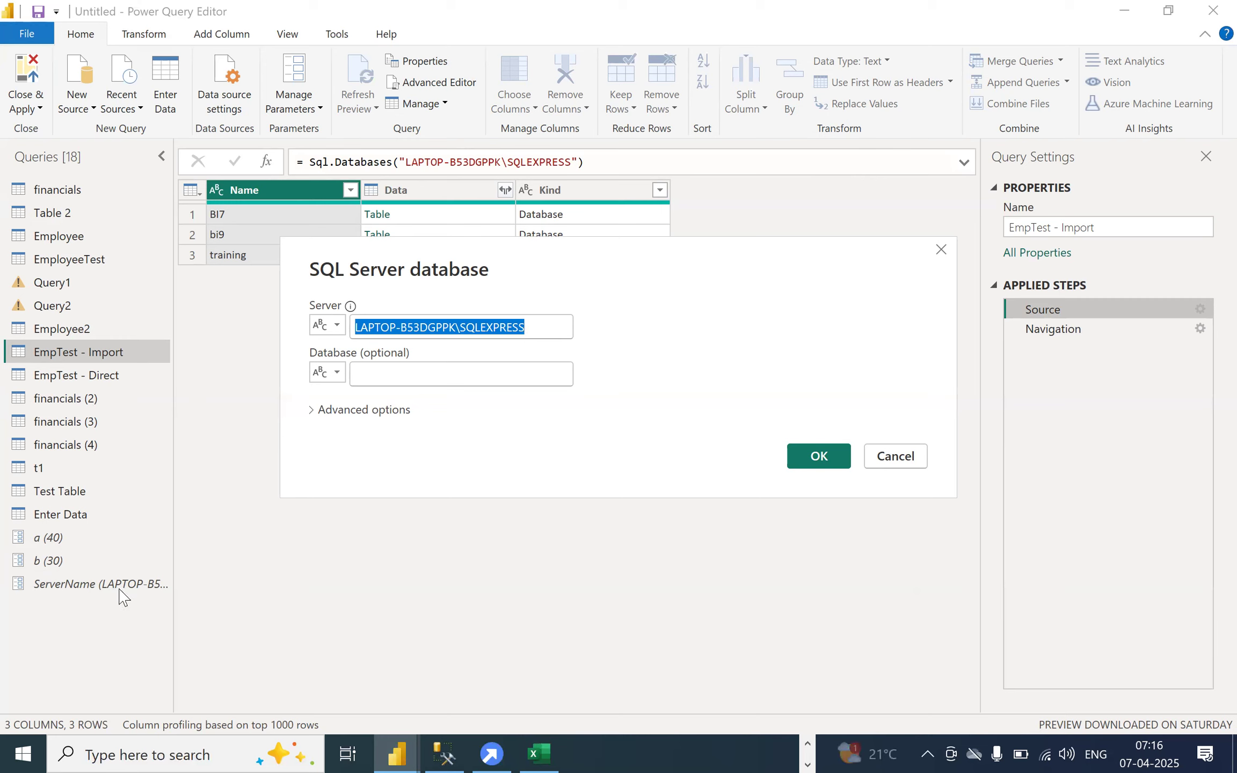
pyautogui.press('Escape')
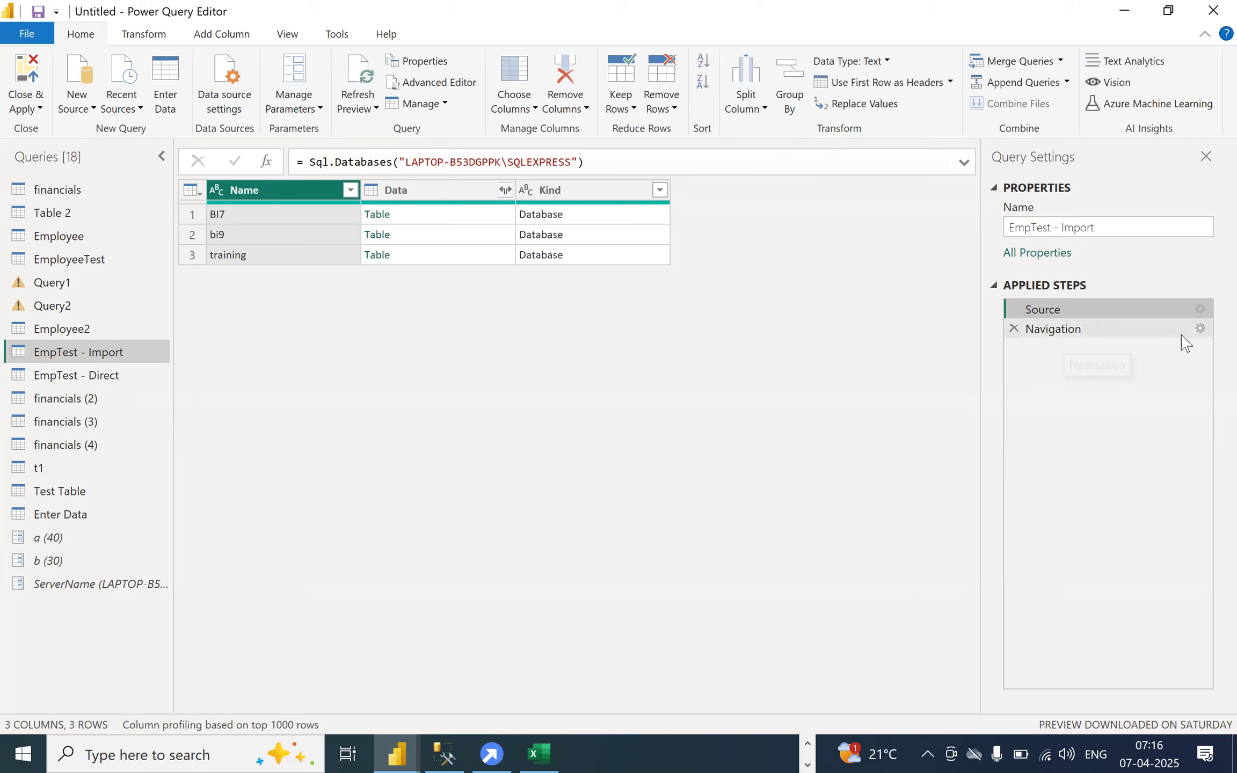
# - Set the server in the EmpTest - Import query's Source step to the ServerName parameter instead of fixed text
pyautogui.click(1199, 308)
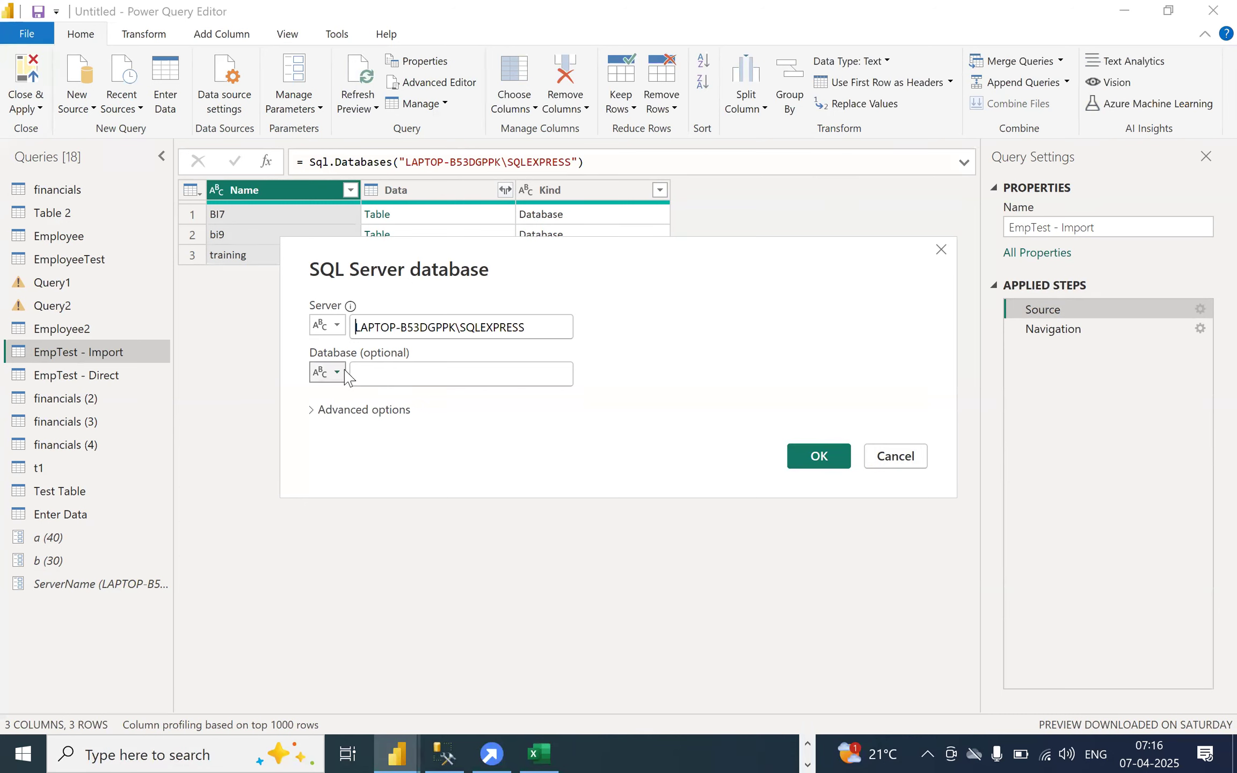
pyautogui.click(338, 326)
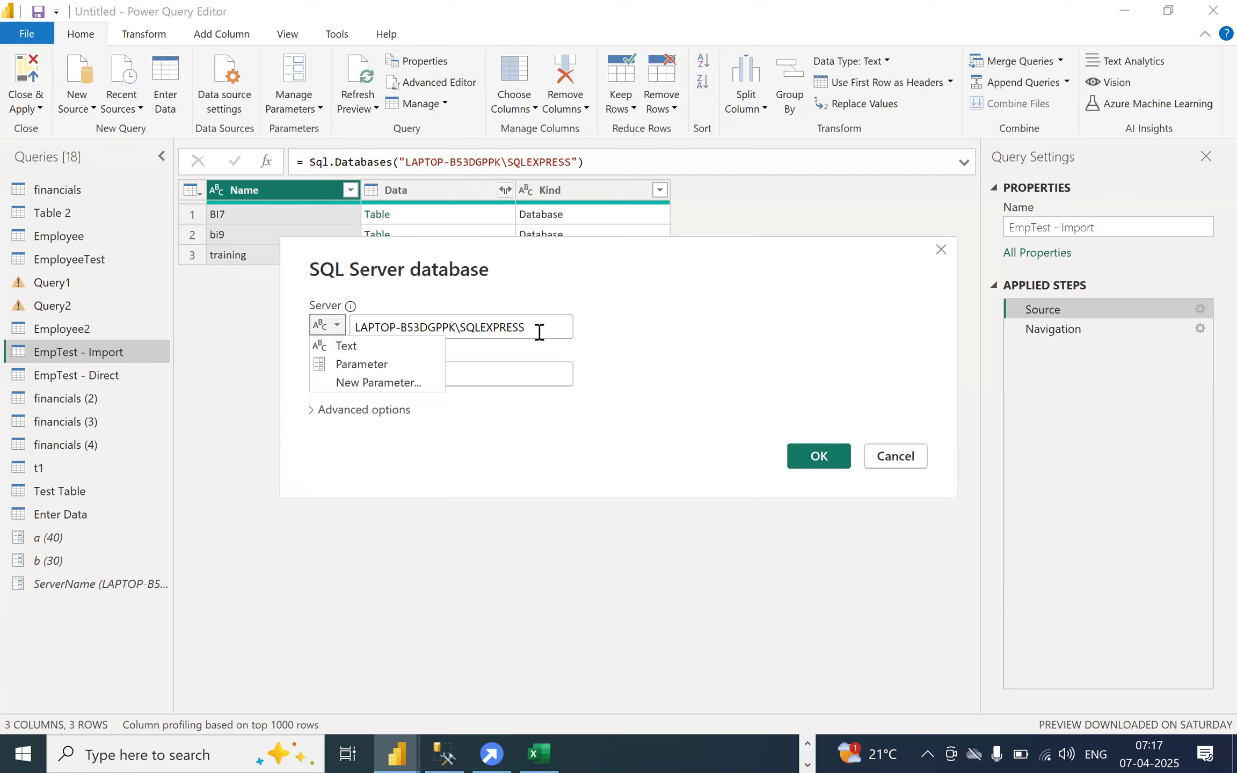
pyautogui.click(348, 365)
pyautogui.click(442, 328)
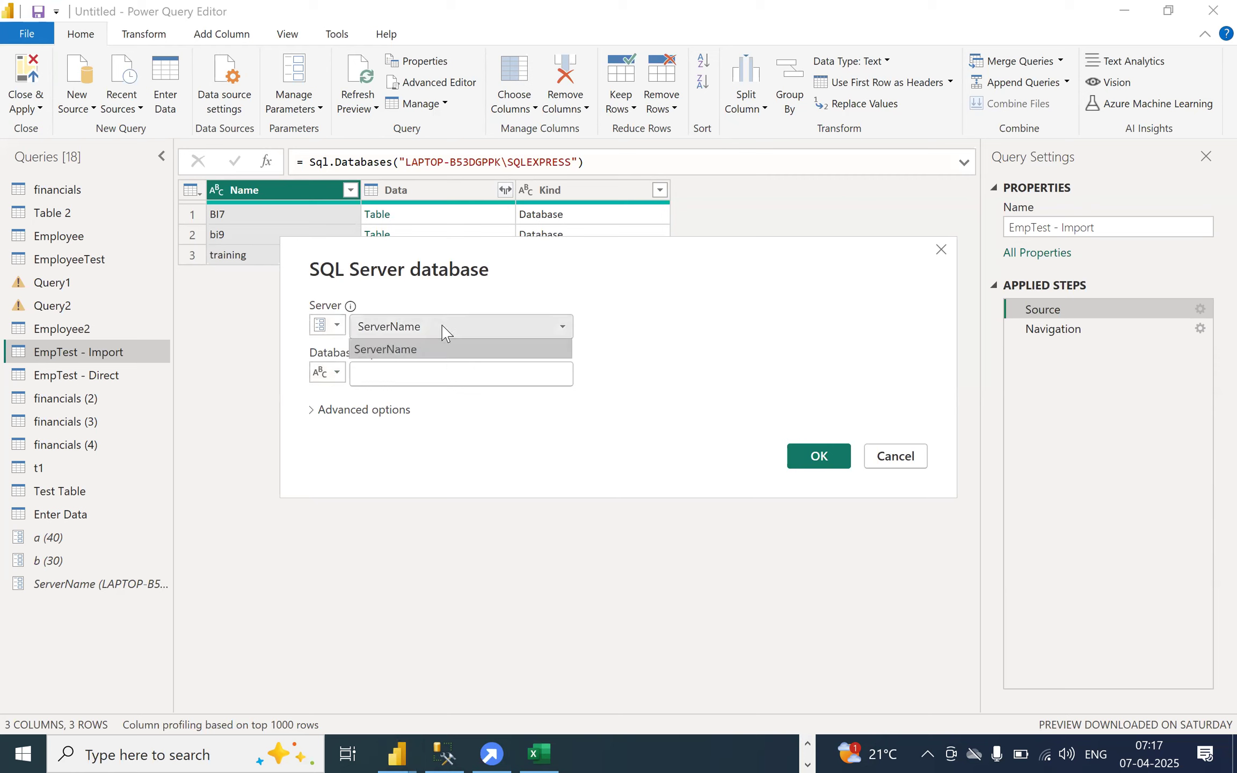
pyautogui.click(395, 352)
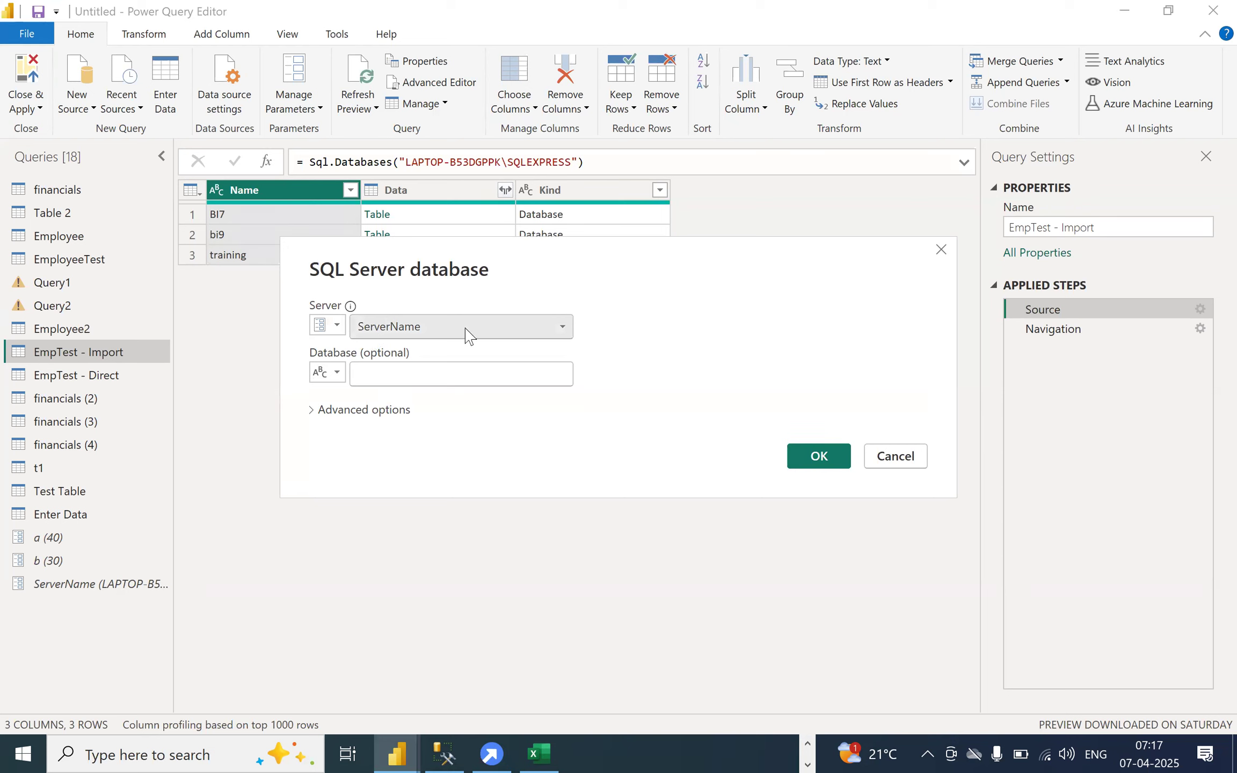
pyautogui.press('Return')
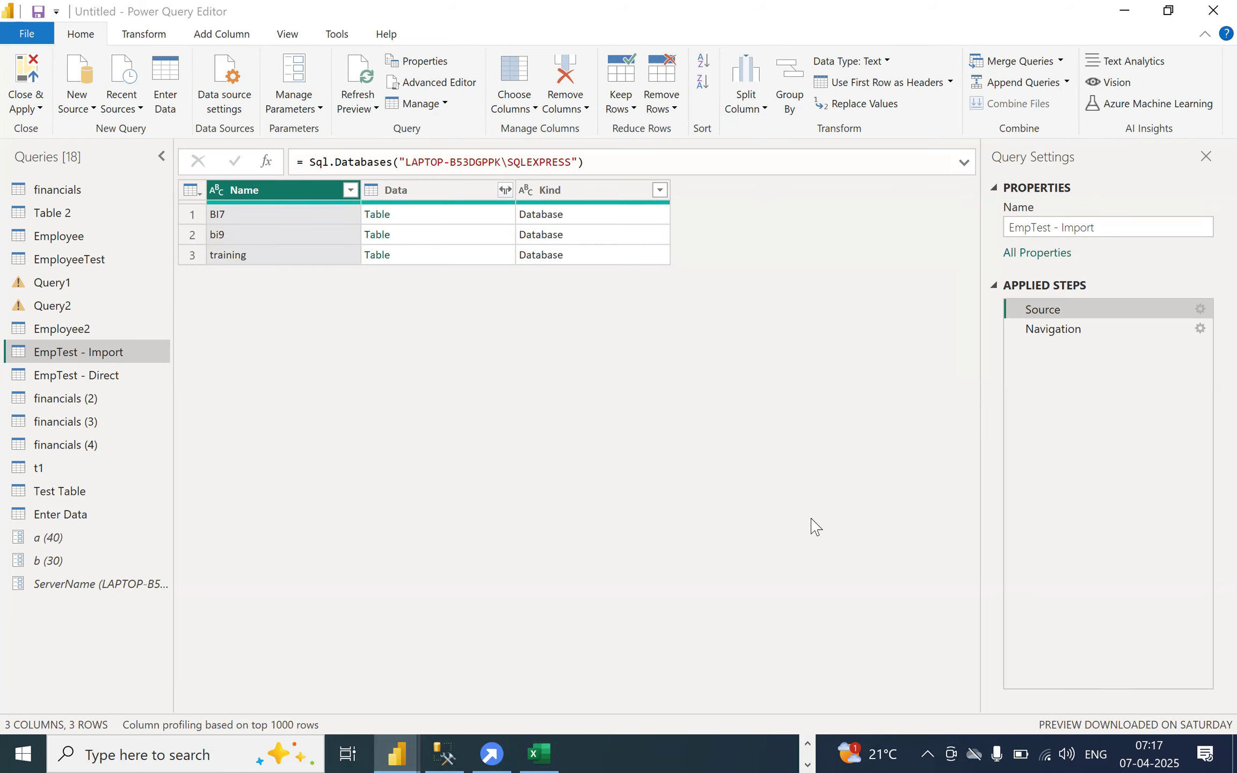
# - Check the EmpTest - Import query's Navigation step and the current value of the ServerName parameter
pyautogui.click(1052, 324)
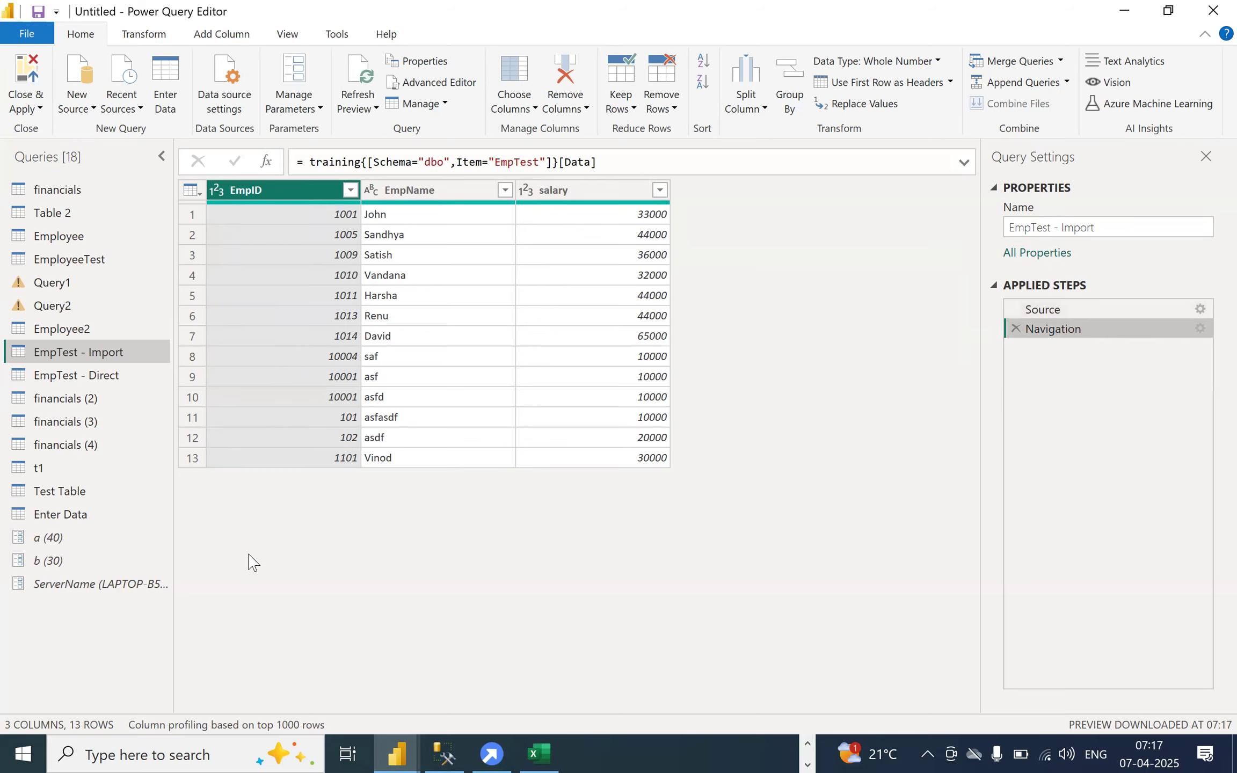
pyautogui.click(151, 586)
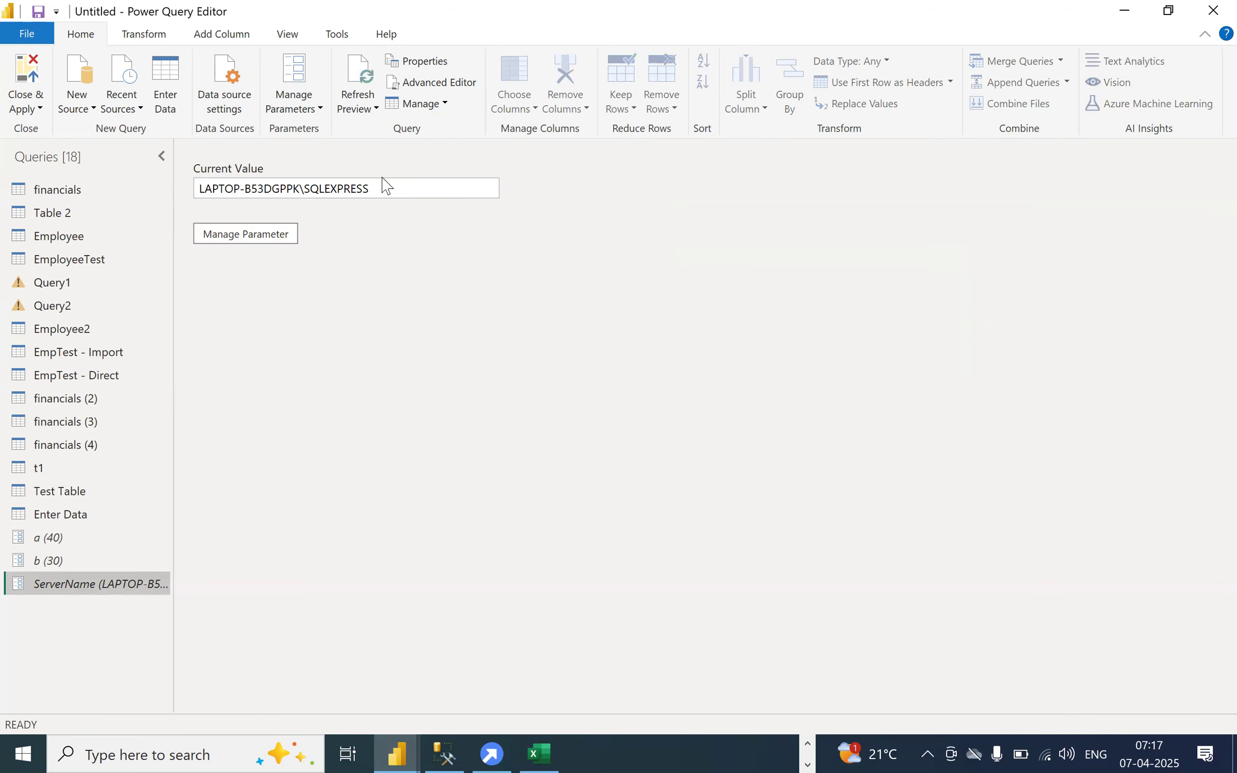
pyautogui.moveTo(388, 194); pyautogui.dragTo(191, 204)
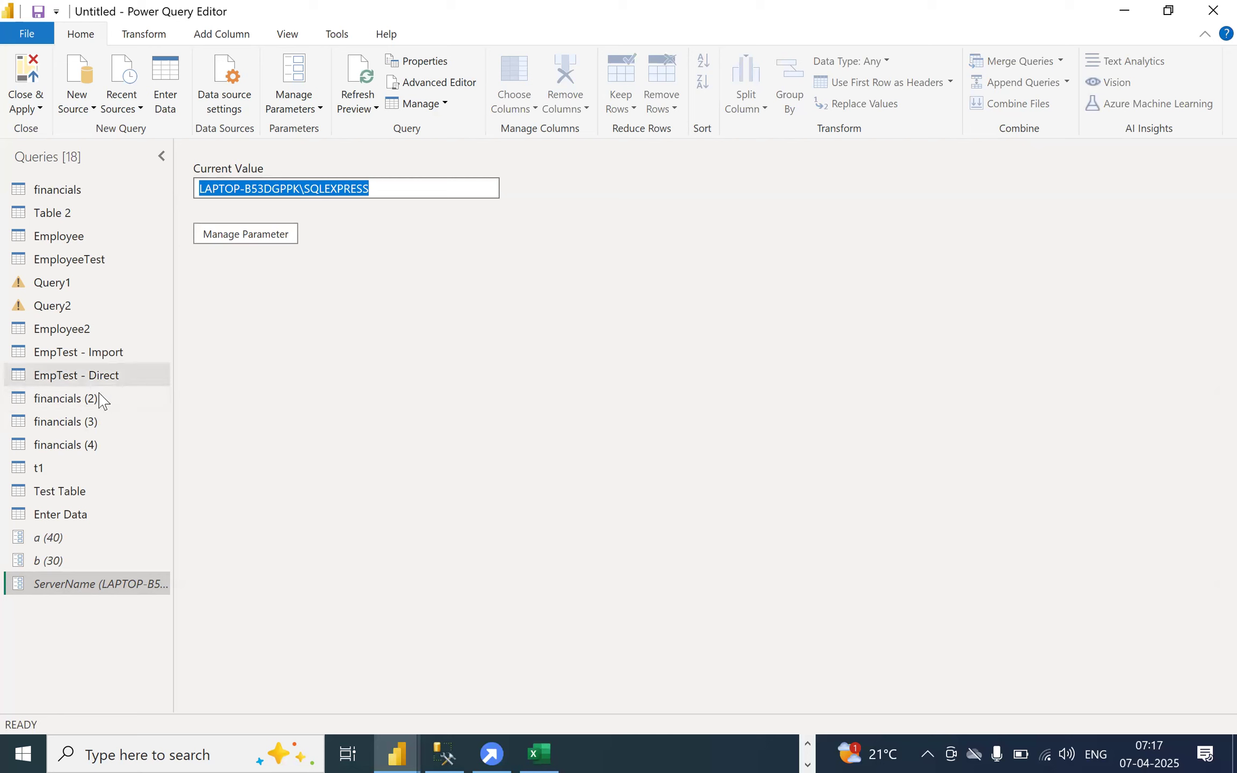
pyautogui.click(64, 354)
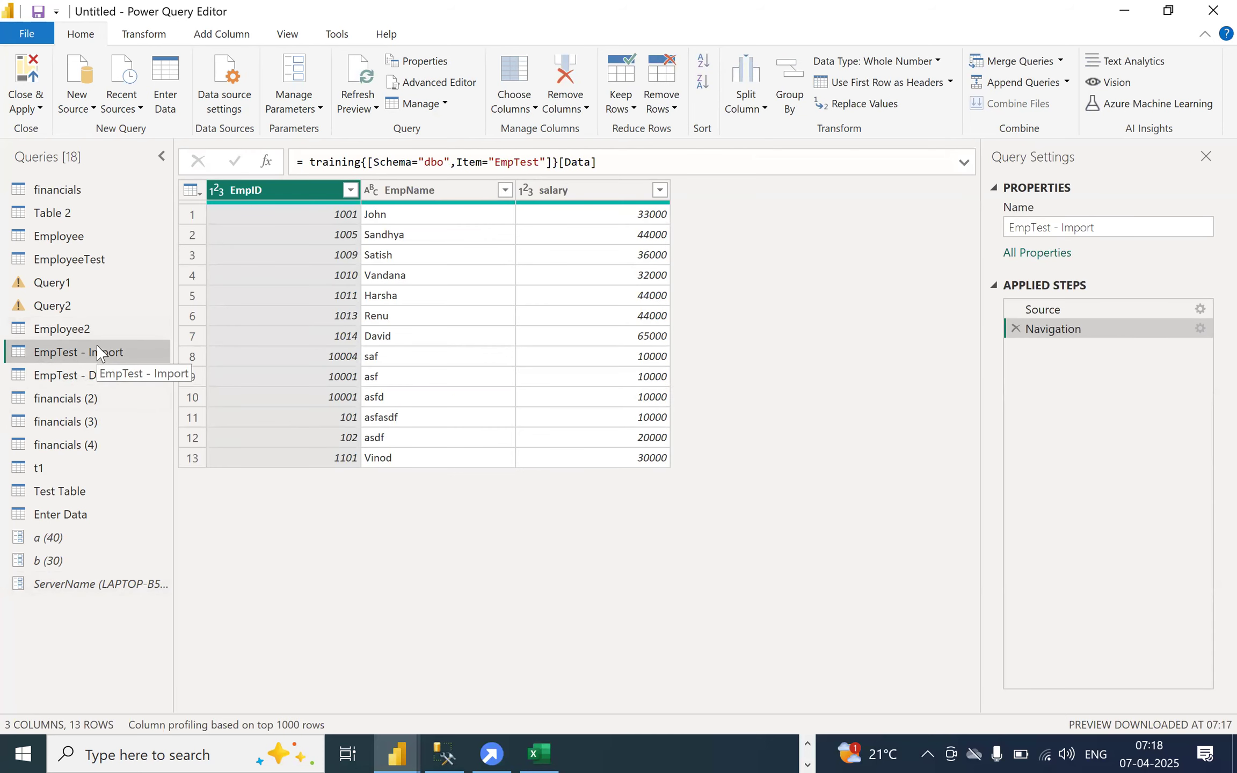
# - Set the server in the EmpTest - Direct query's Source step to the ServerName parameter
pyautogui.click(68, 374)
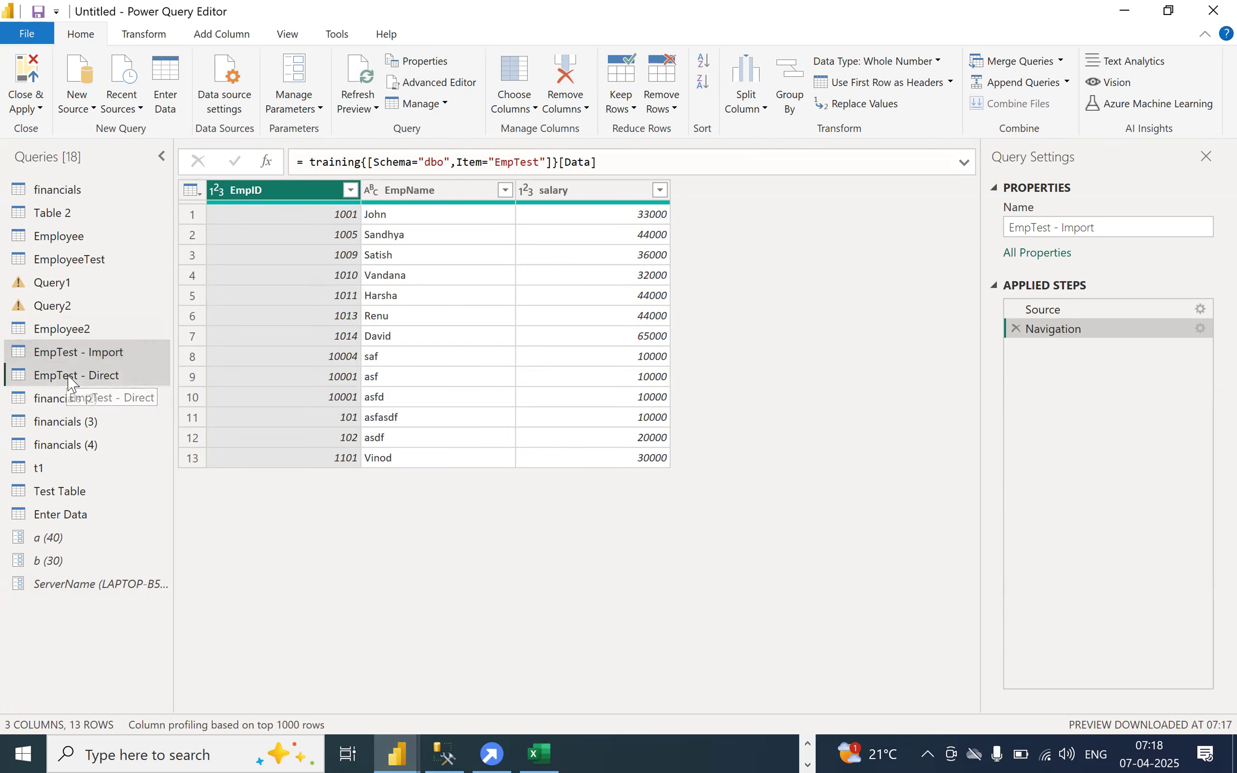
pyautogui.click(1200, 310)
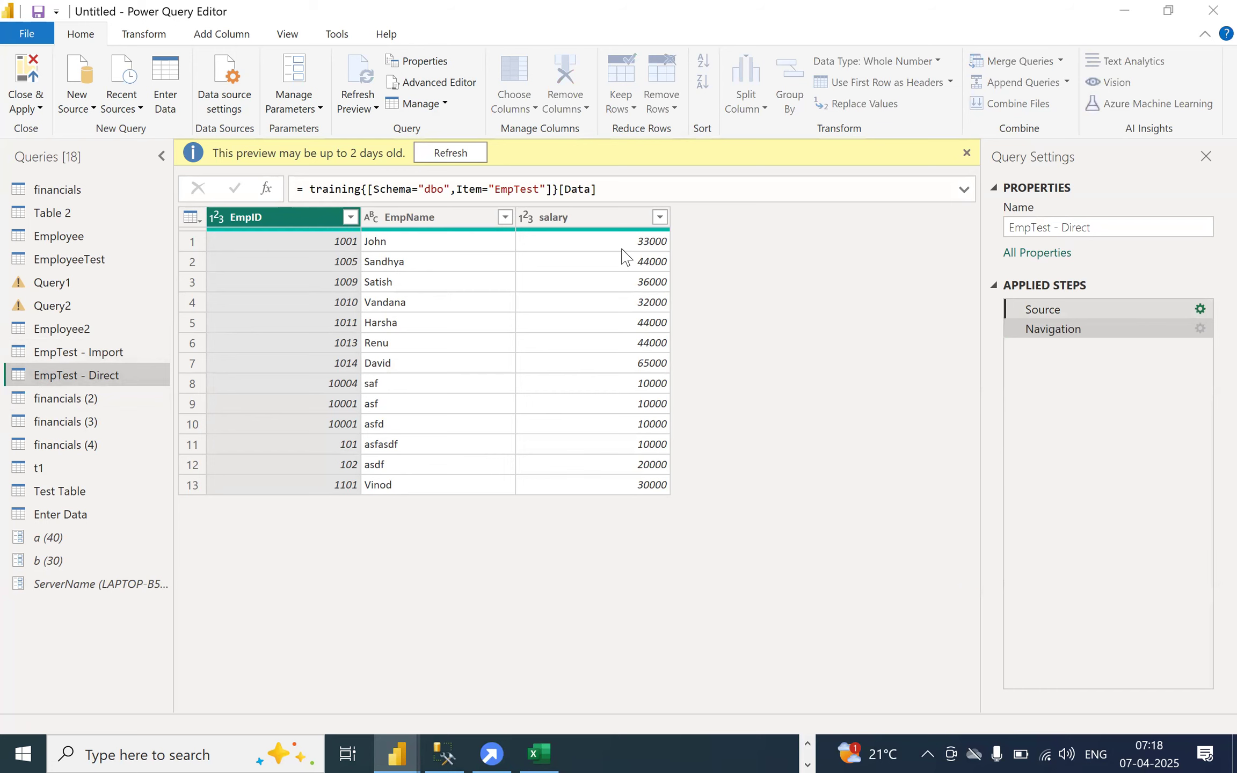
pyautogui.click(337, 325)
pyautogui.click(343, 364)
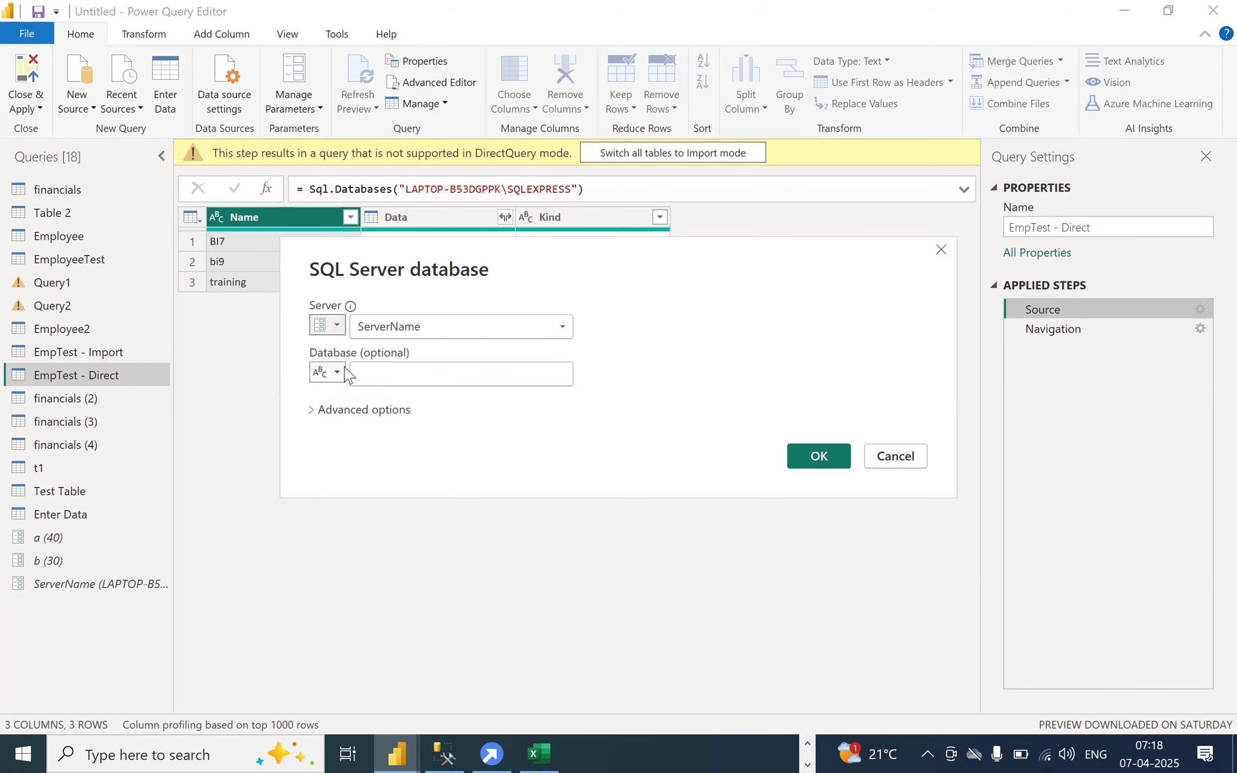
pyautogui.click(454, 332)
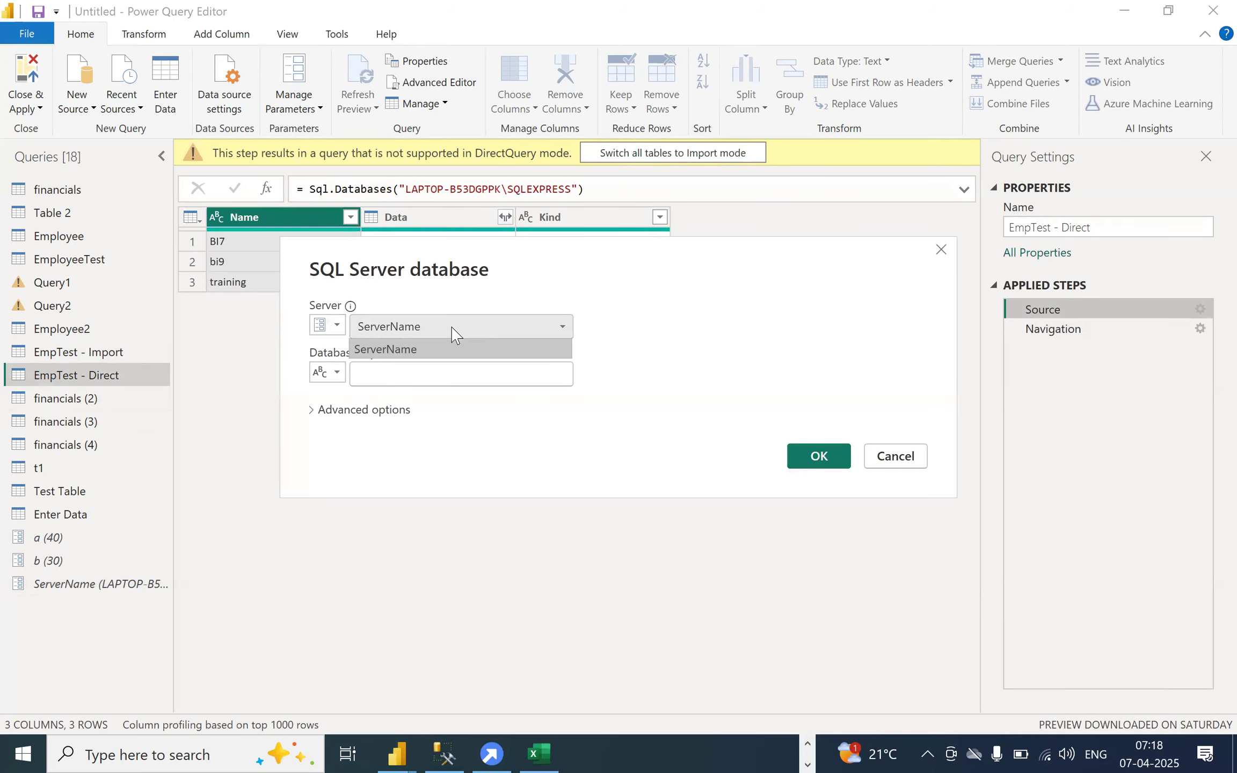
pyautogui.click(408, 350)
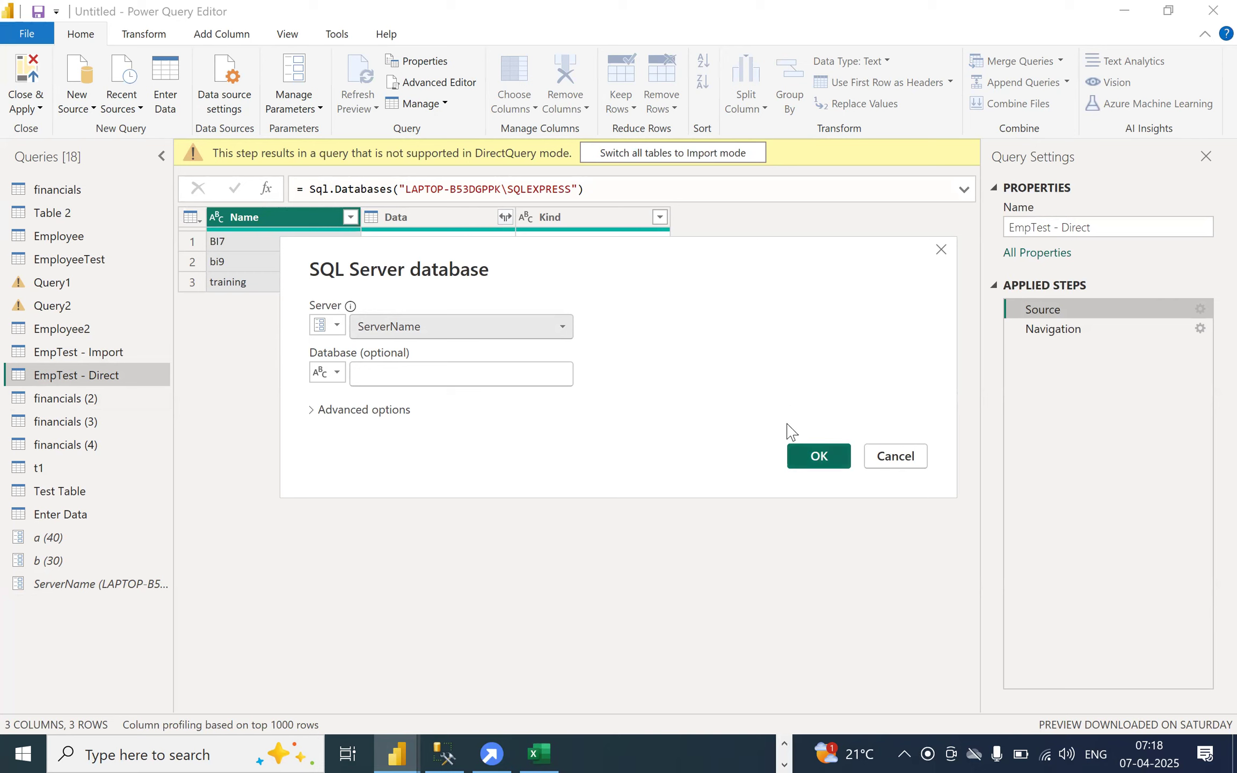
# - Try using a parameter for the optional database of the EmpTest - Direct source, and return the field to empty text
pyautogui.click(337, 373)
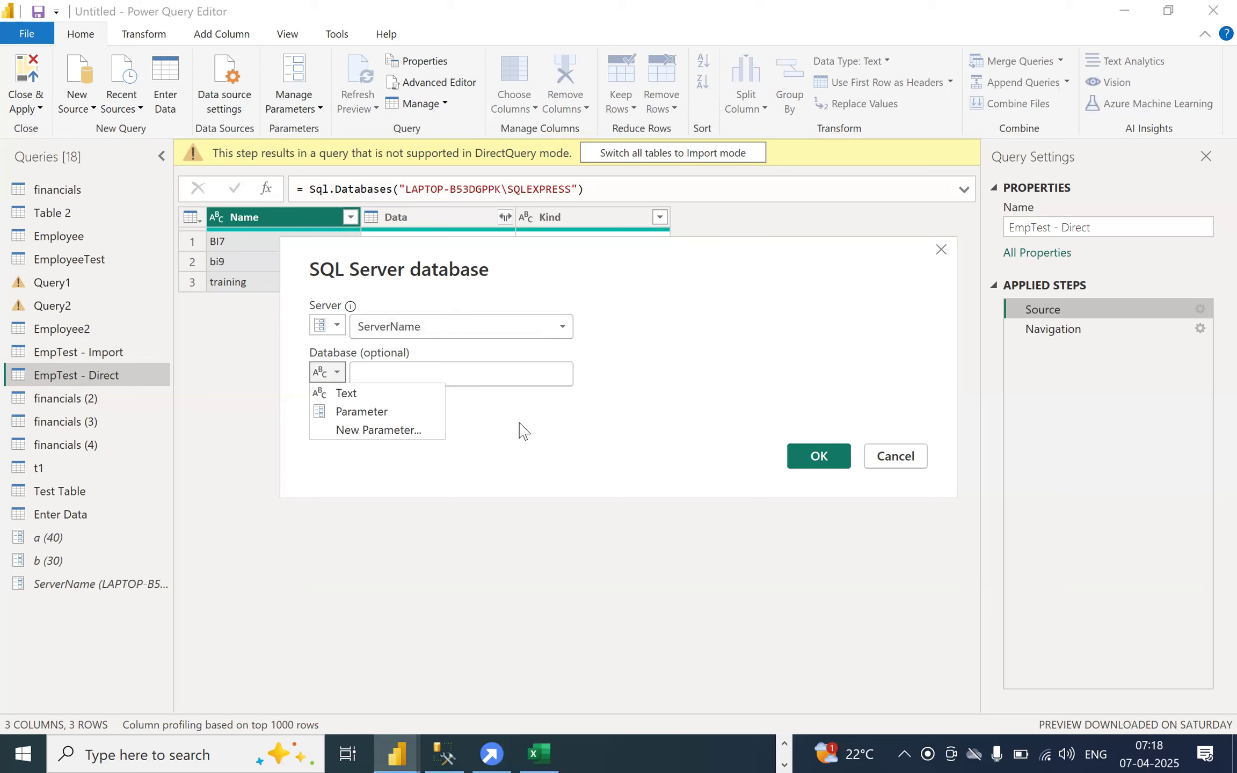
pyautogui.click(337, 380)
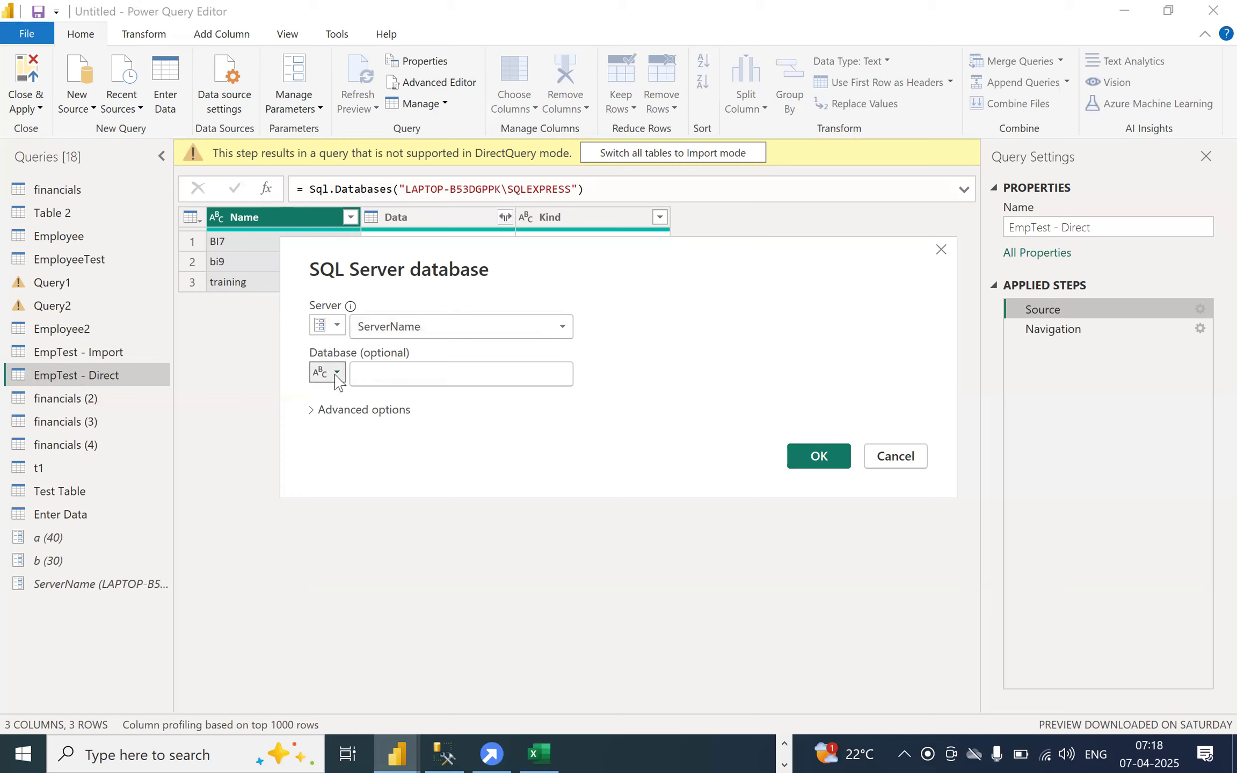
pyautogui.click(335, 375)
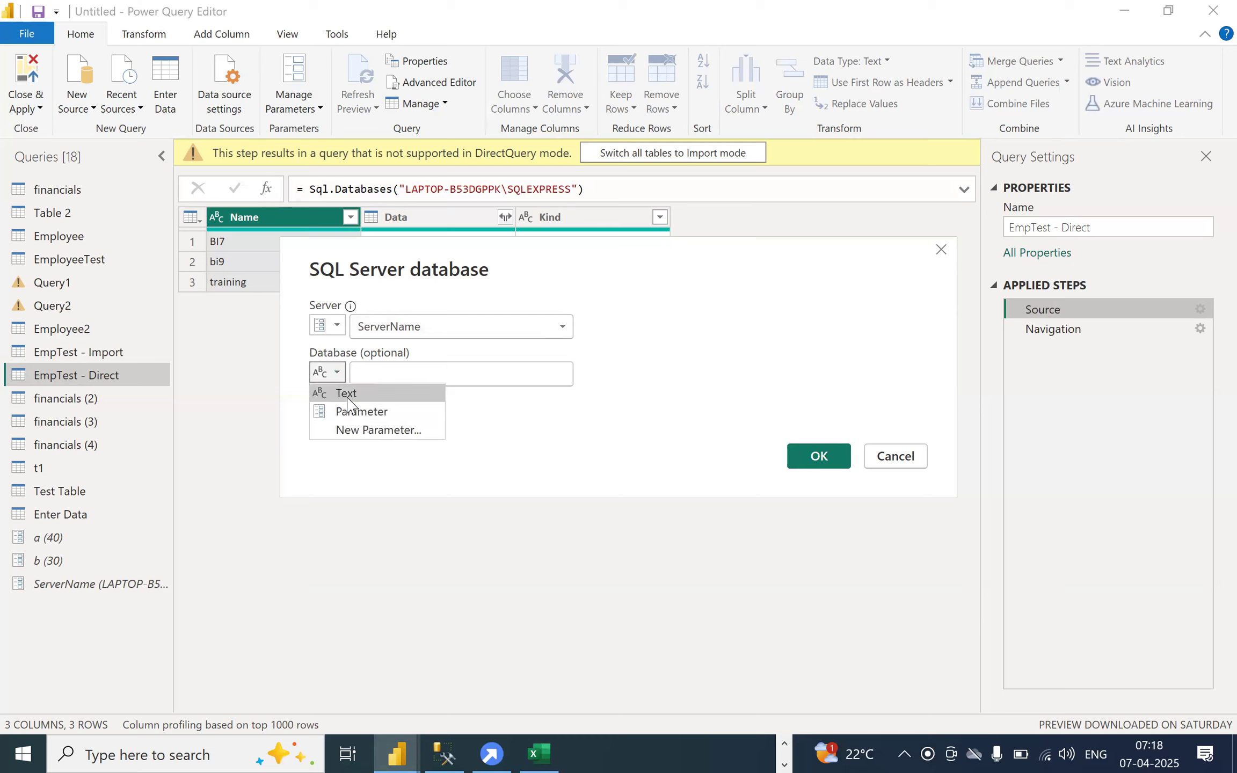
pyautogui.click(349, 412)
pyautogui.click(379, 375)
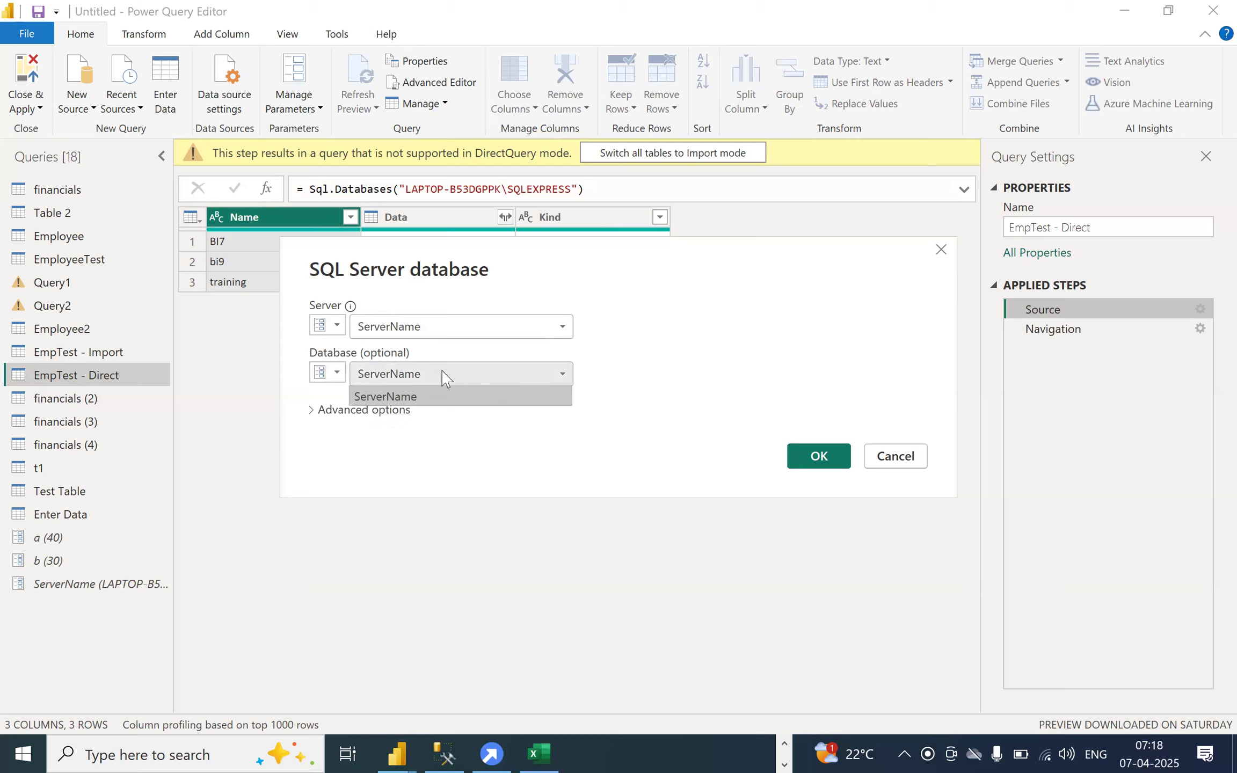
pyautogui.click(504, 427)
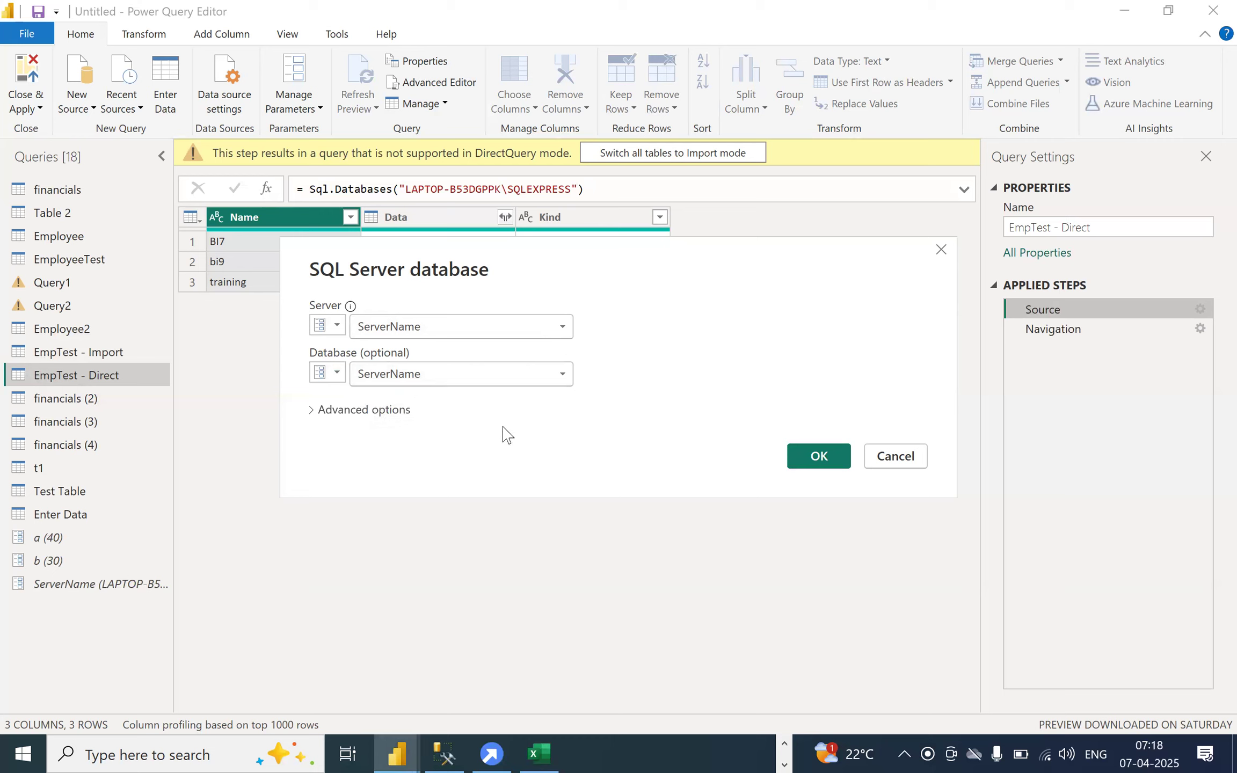
pyautogui.click(330, 374)
pyautogui.click(339, 392)
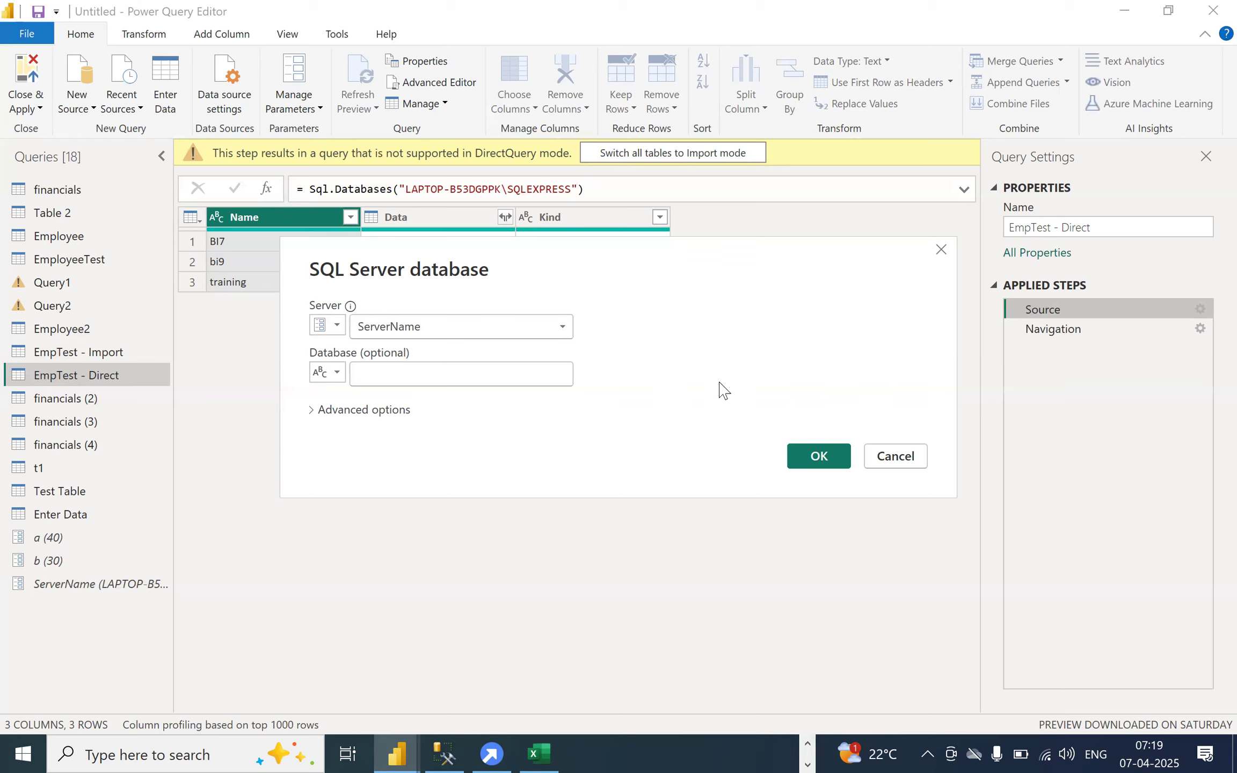
# - Apply the EmpTest - Direct source settings and check its Navigation step data and the ServerName parameter's current value
pyautogui.press('Return')
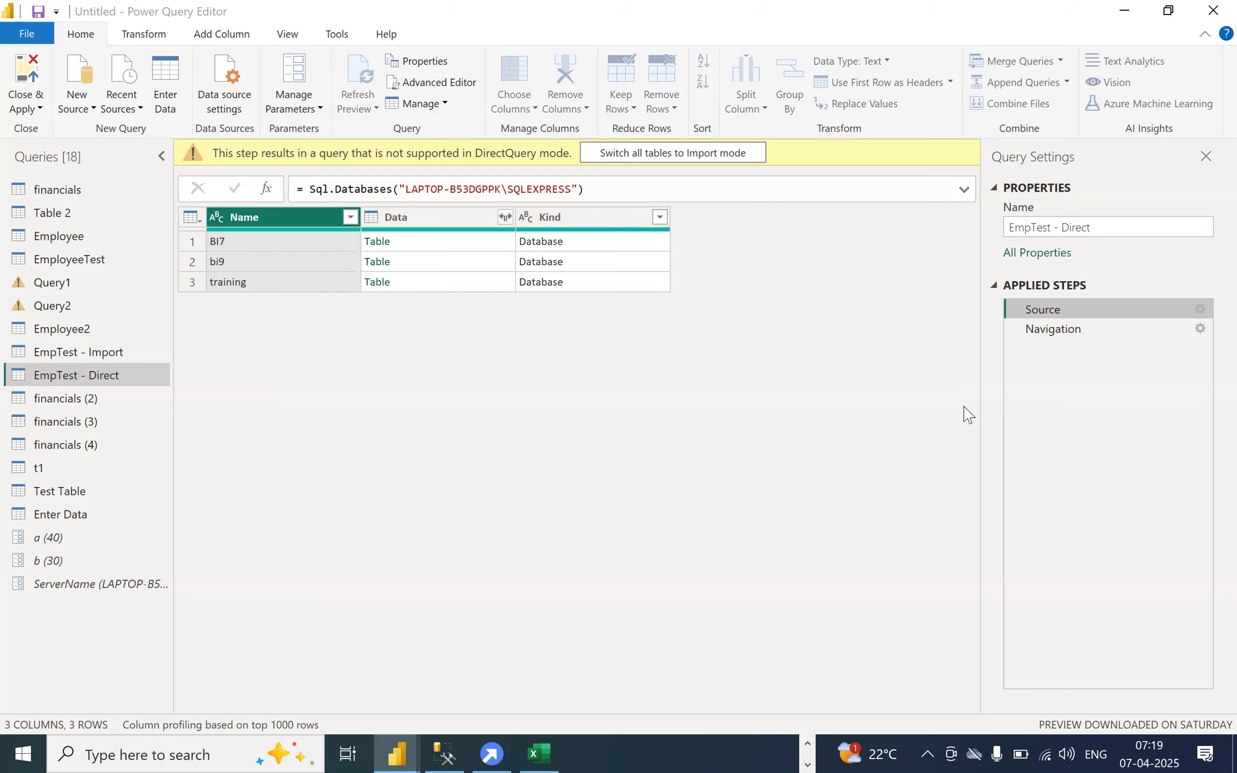
pyautogui.click(1074, 330)
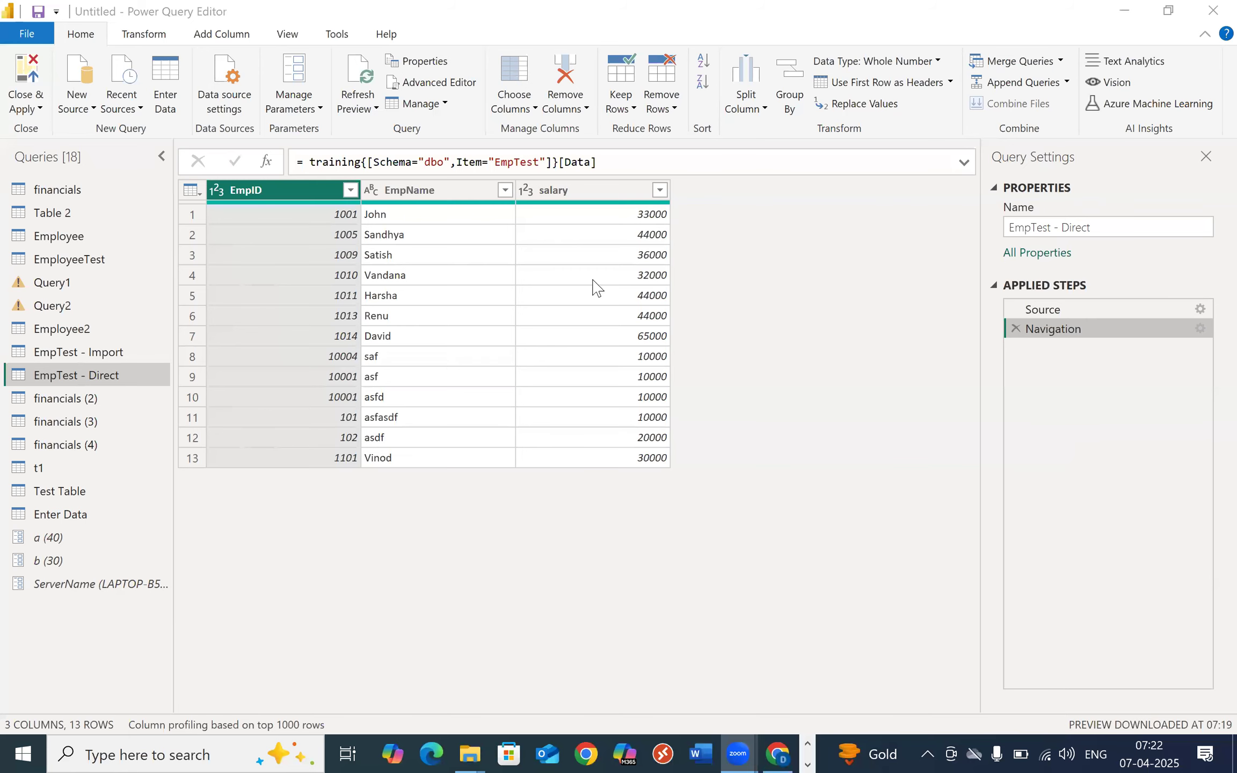
pyautogui.moveTo(563, 202)
pyautogui.click(83, 586)
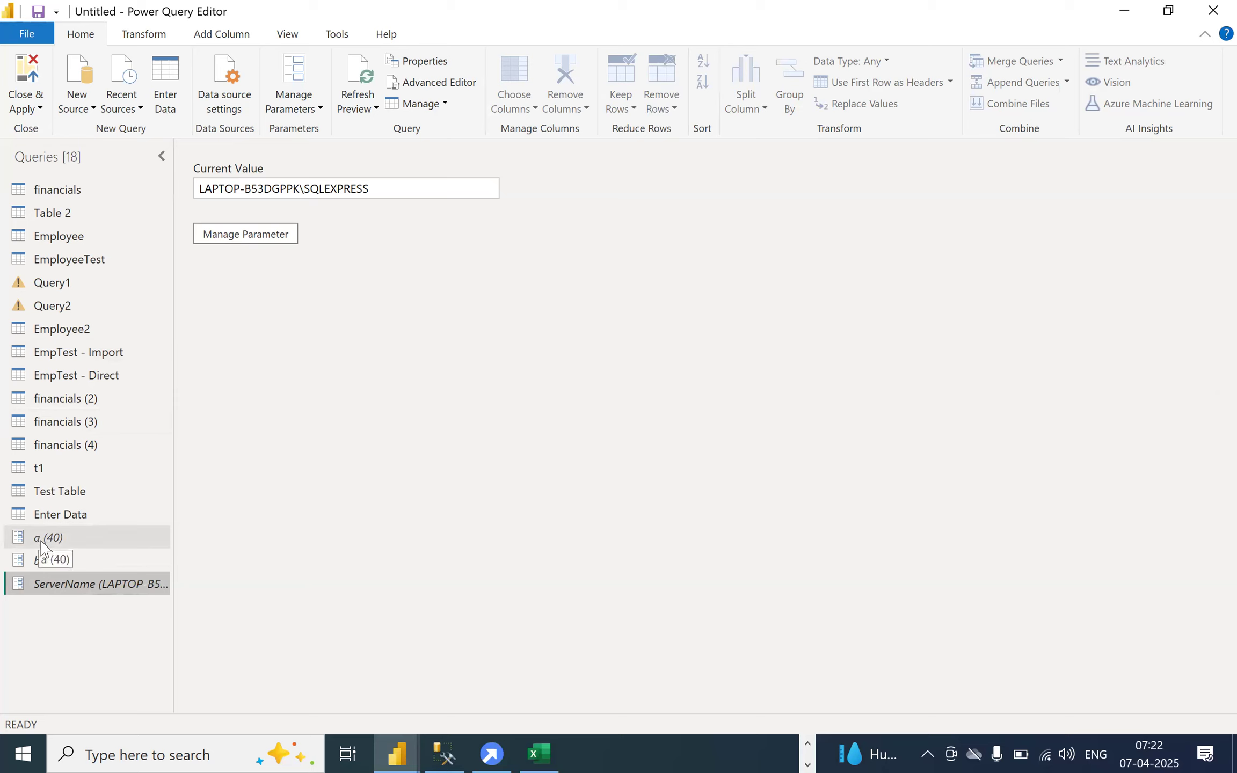
# - Filter the EmpTest - Import query to keep rows where salary is greater than 30000
pyautogui.click(88, 353)
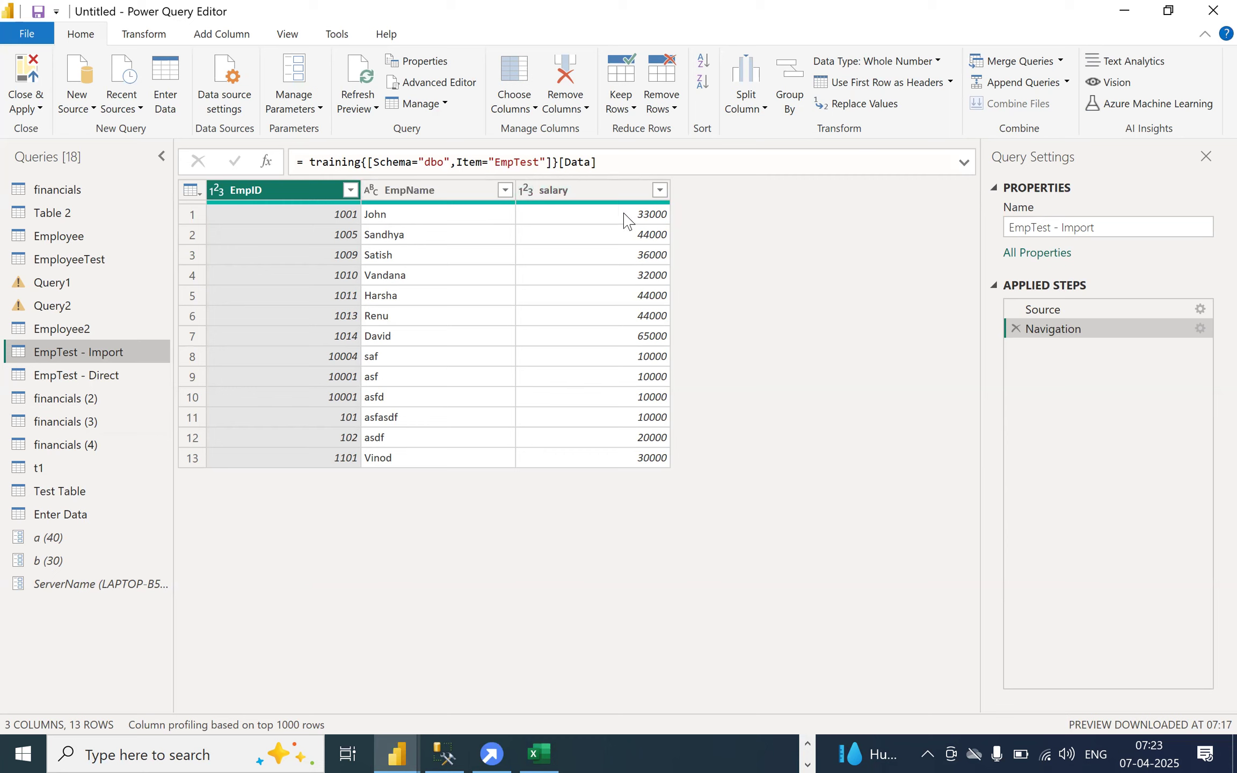
pyautogui.click(574, 200)
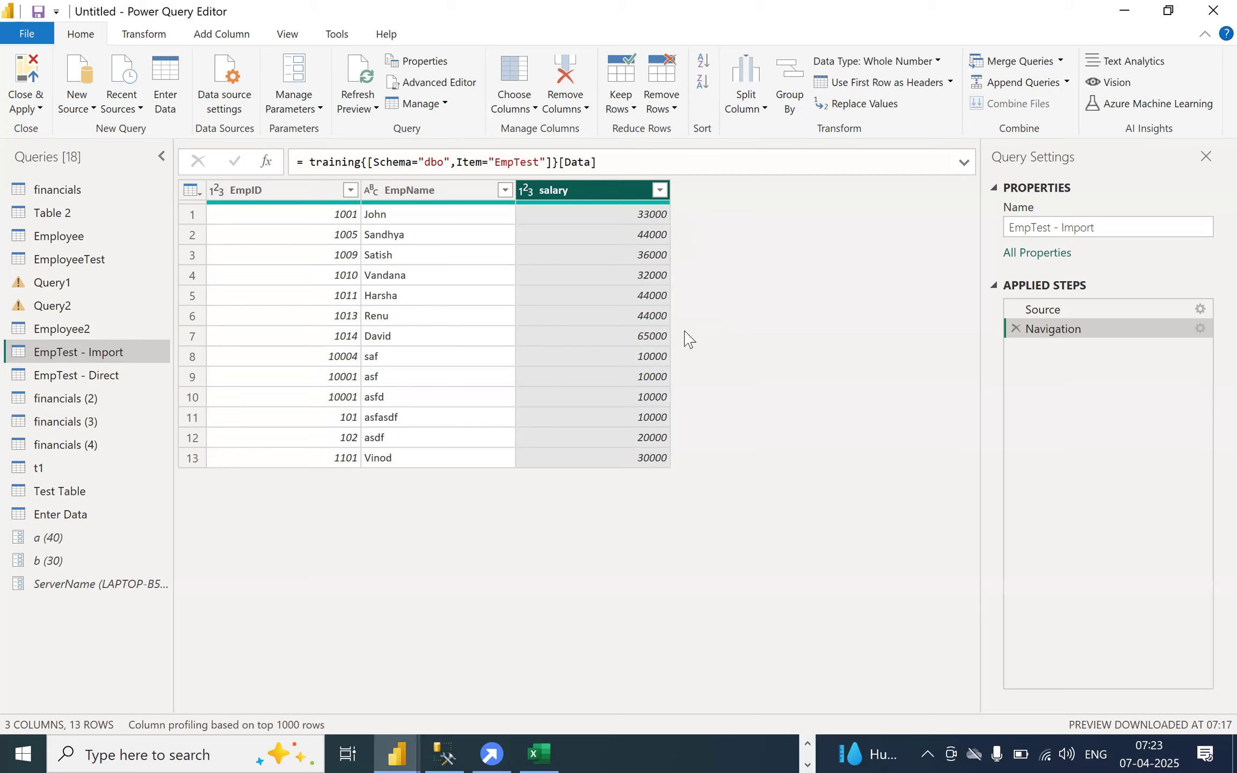
pyautogui.click(660, 190)
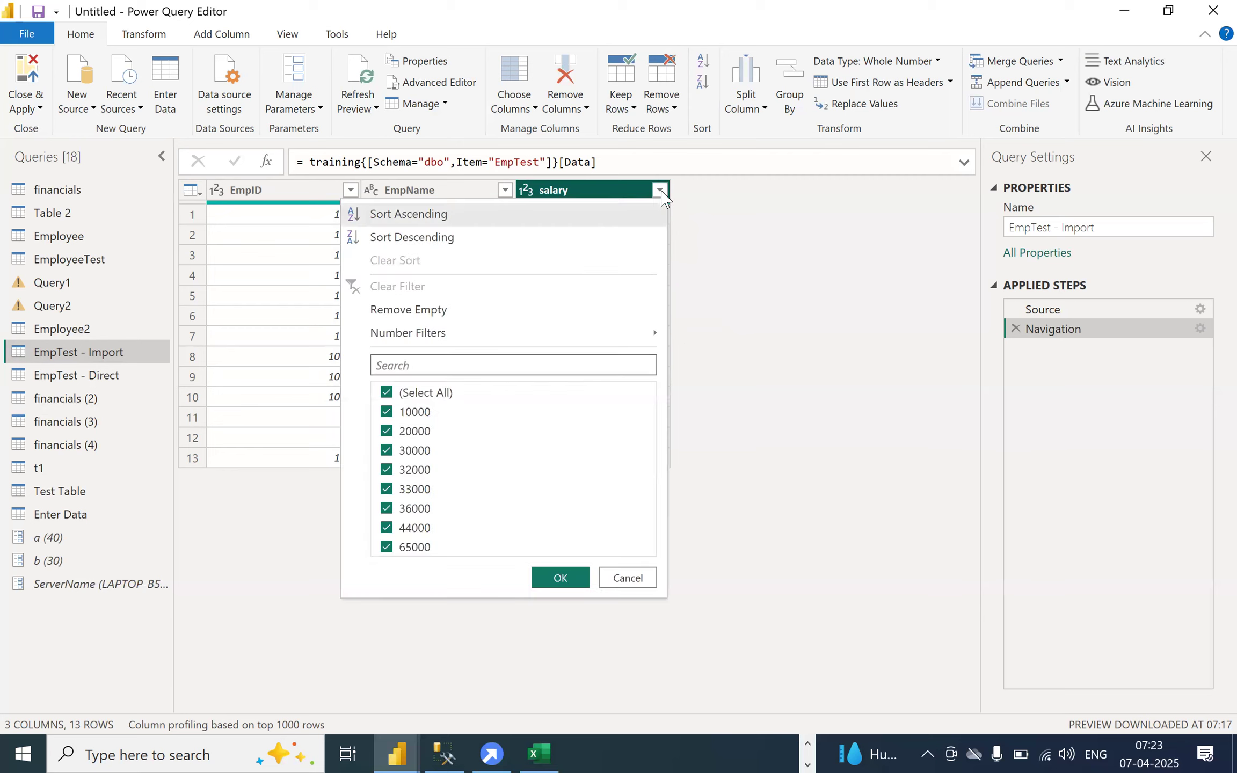
pyautogui.click(620, 579)
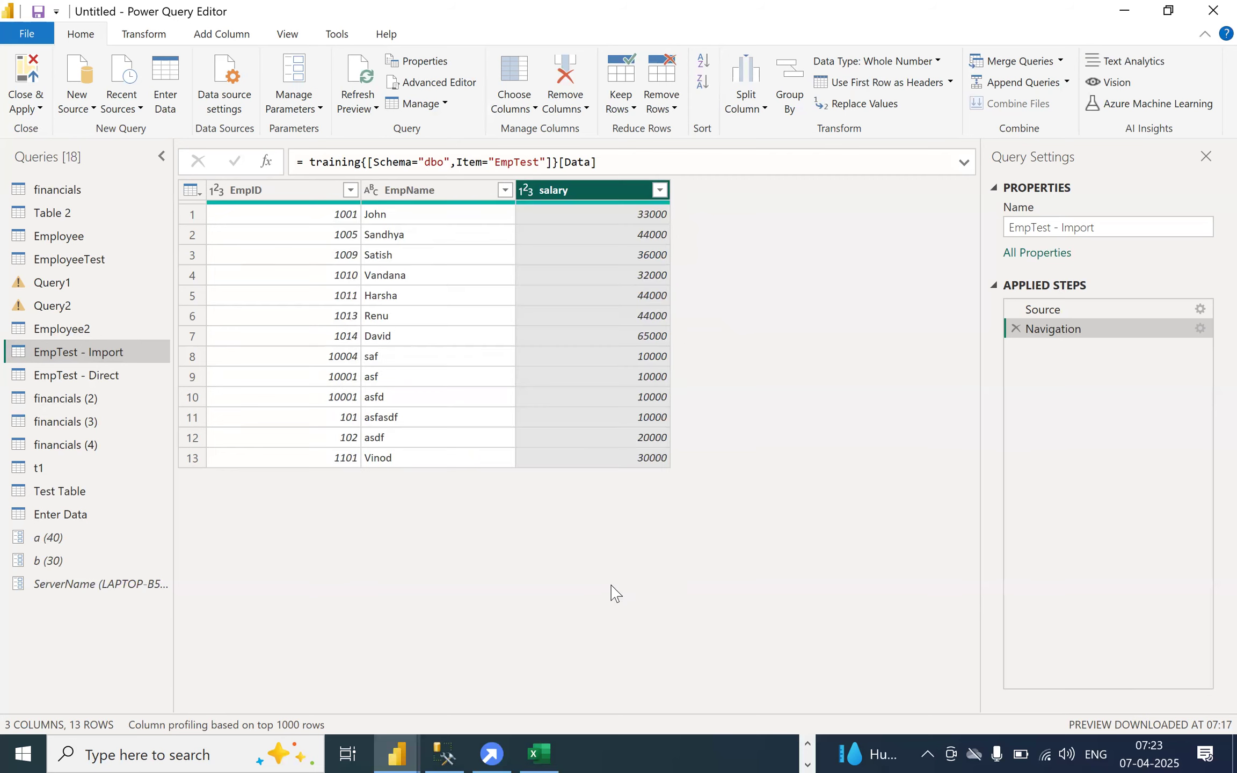
pyautogui.click(659, 191)
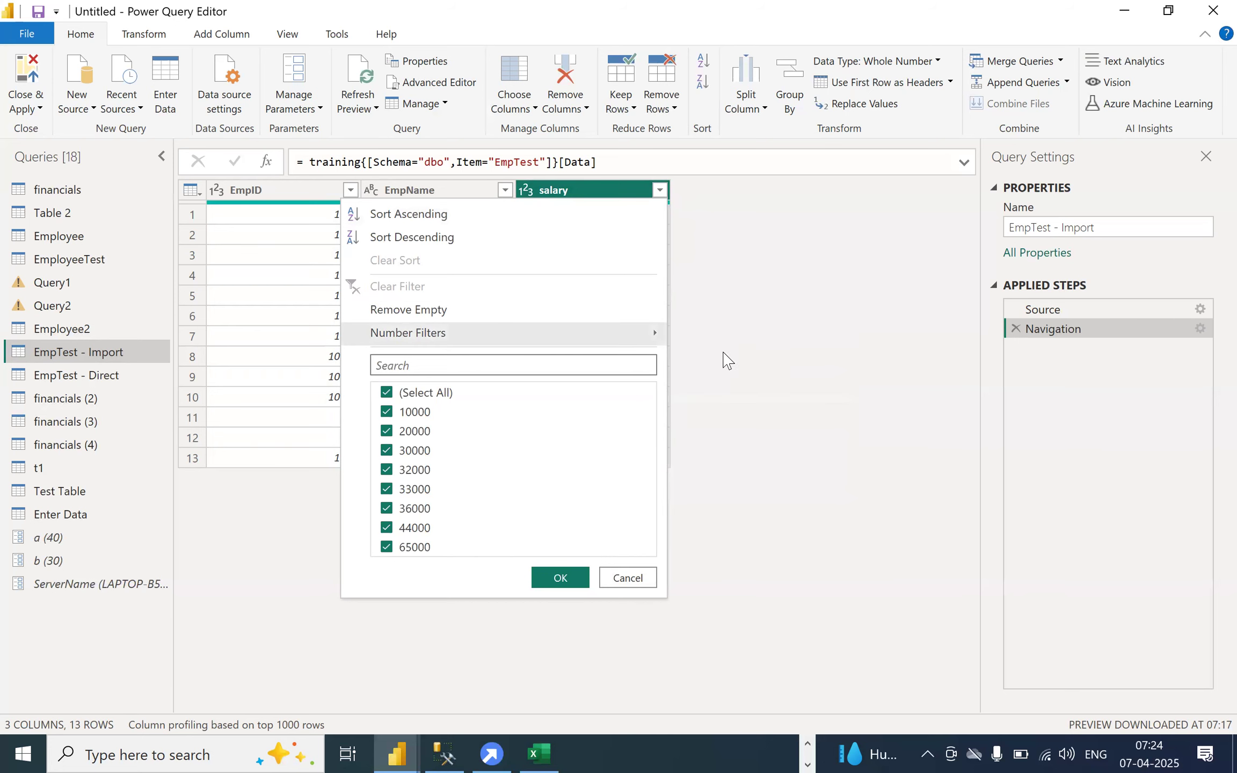
pyautogui.moveTo(635, 334)
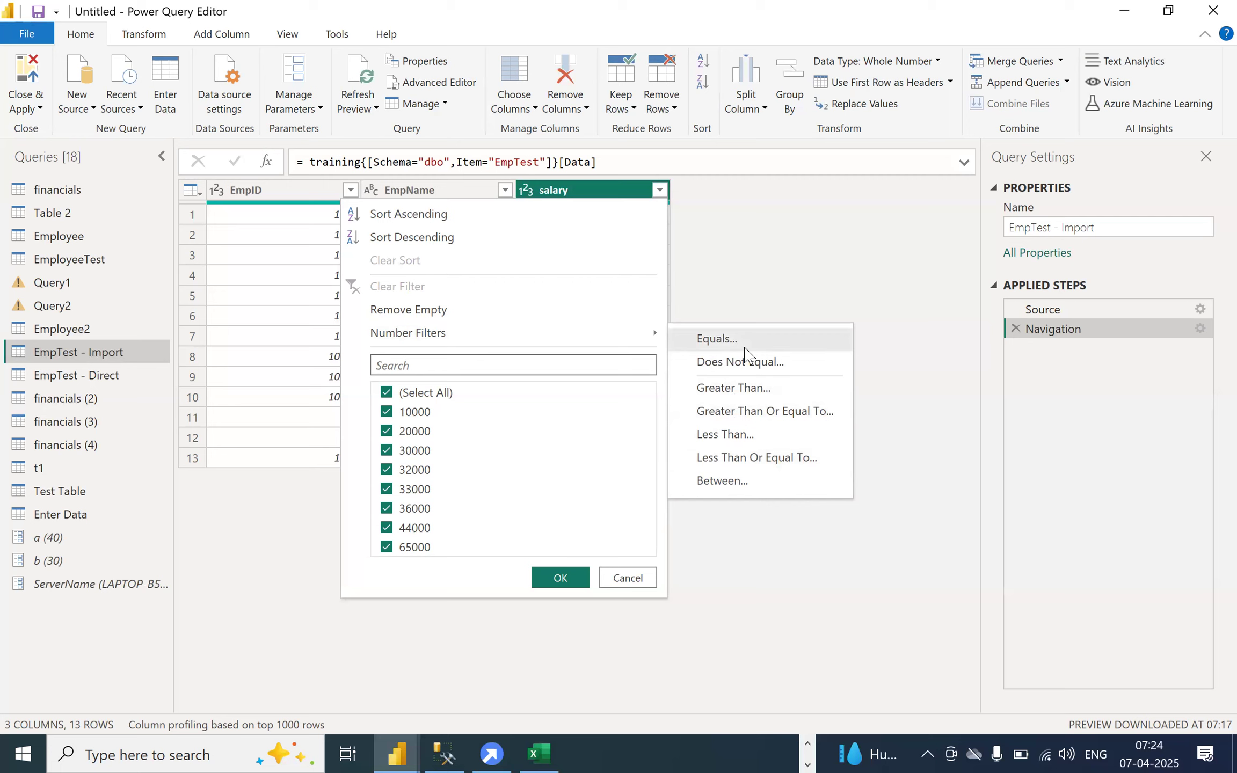
pyautogui.click(754, 393)
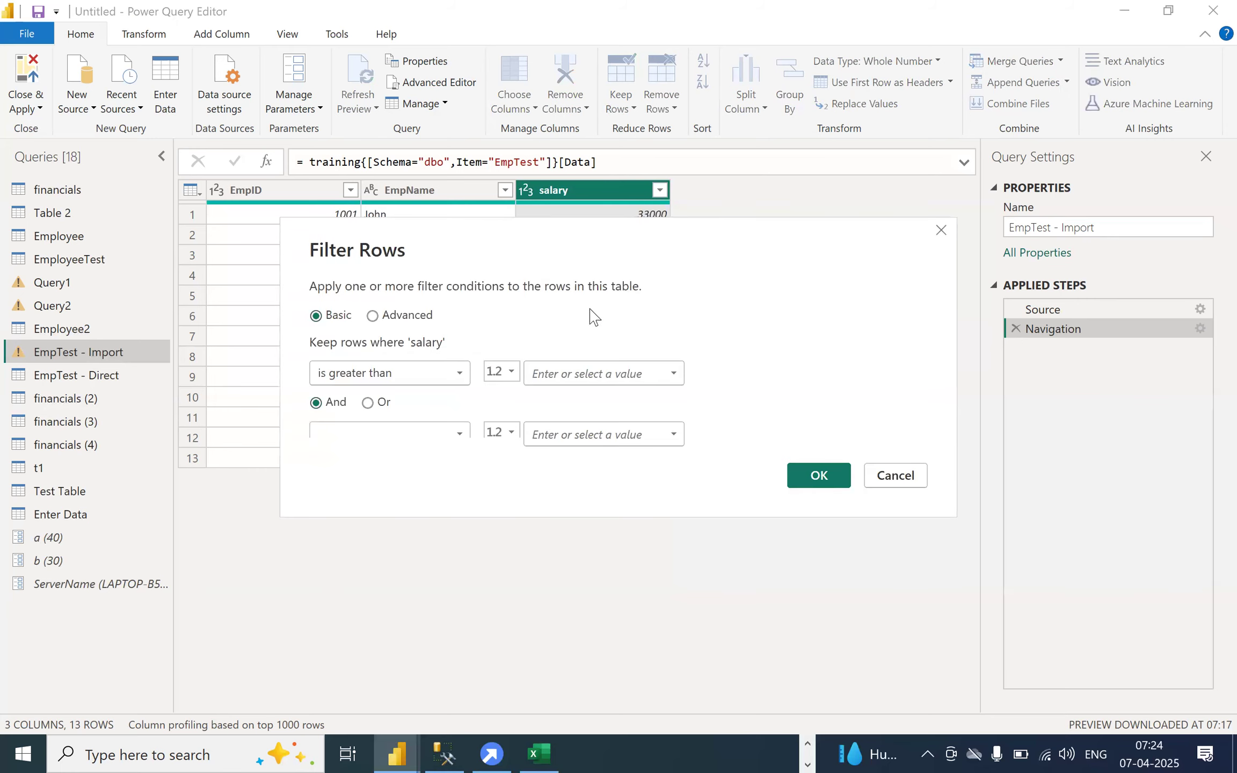
pyautogui.click(582, 373)
pyautogui.write('30000')
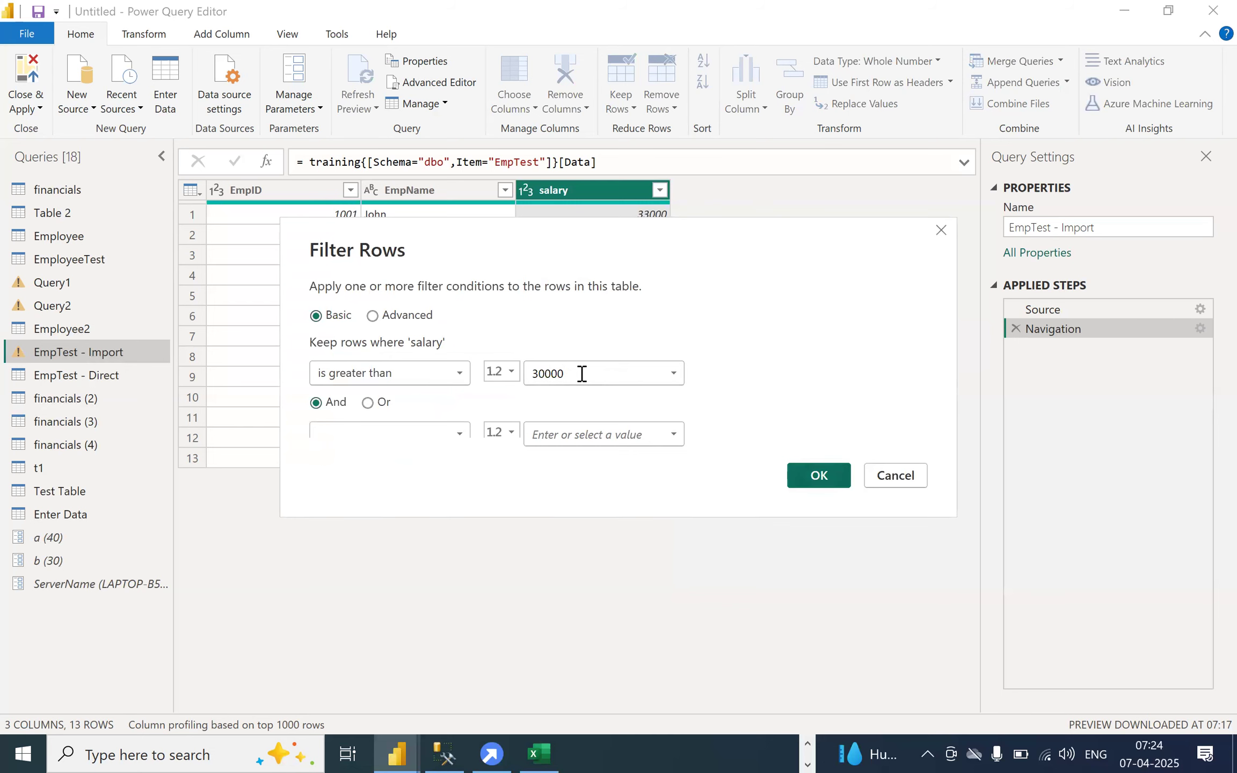
pyautogui.press('Return')
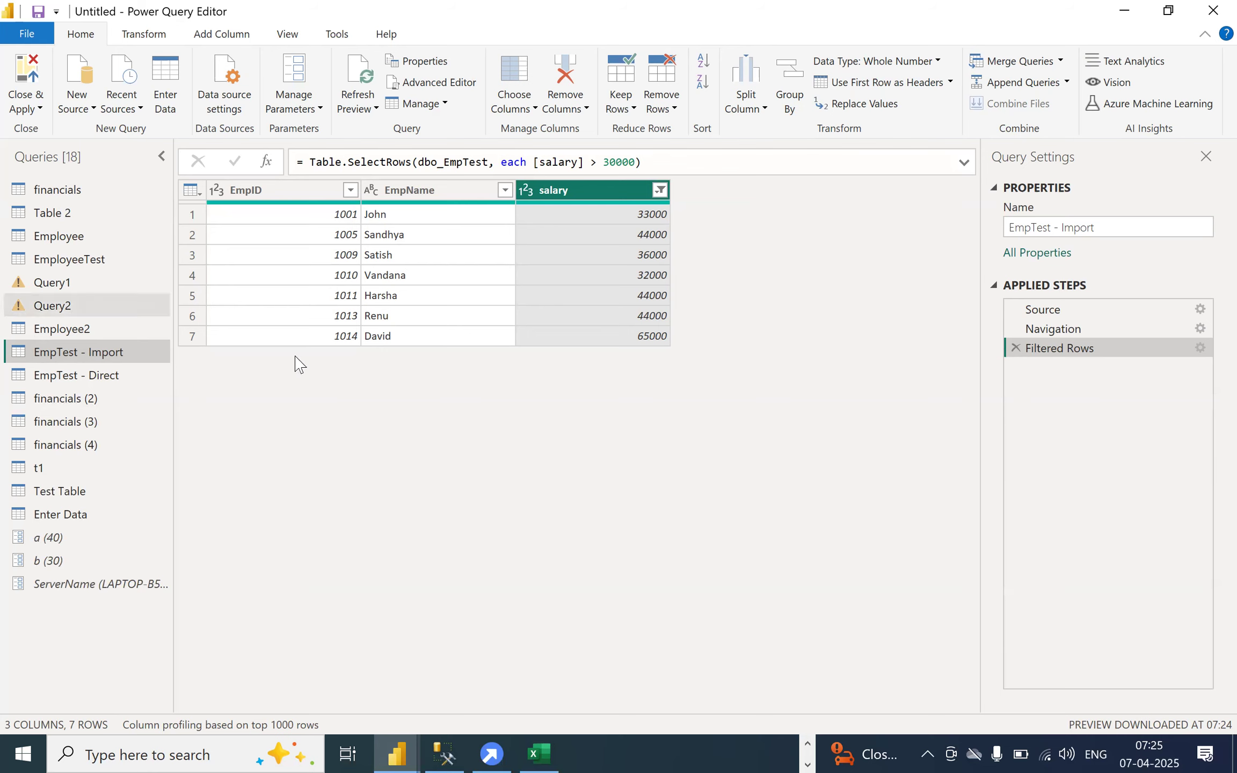
# - Change the salary filter's threshold to 40000 in the Filtered Rows step, and delete that step from EmpTest - Import
pyautogui.click(1200, 347)
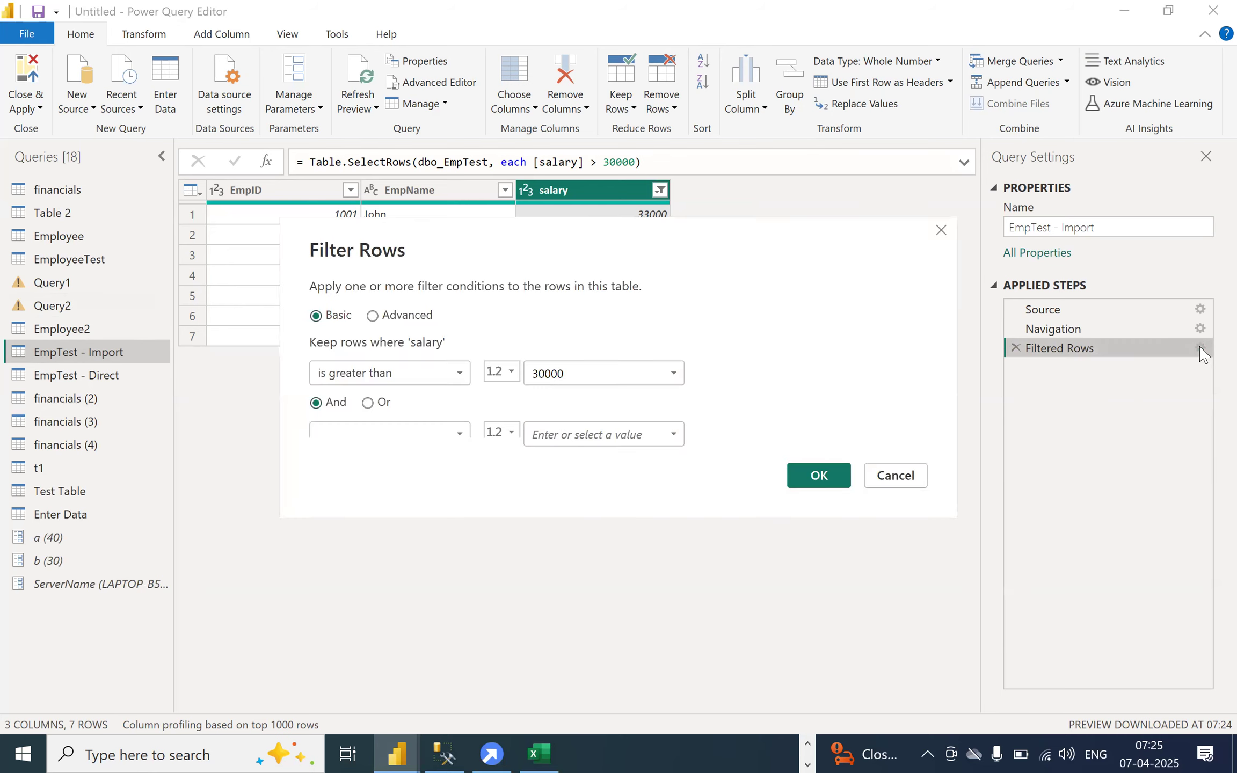
pyautogui.moveTo(593, 369); pyautogui.dragTo(529, 386)
pyautogui.write('40000')
pyautogui.press('Return')
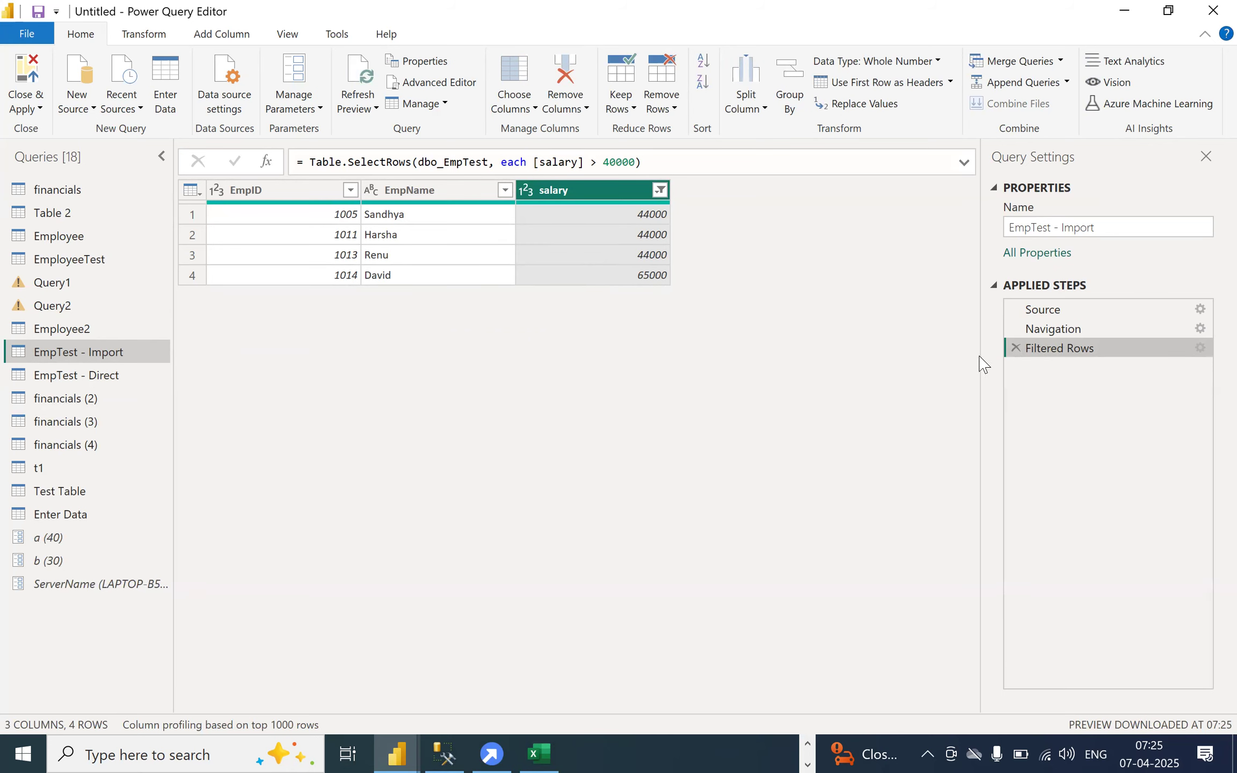
pyautogui.click(1015, 347)
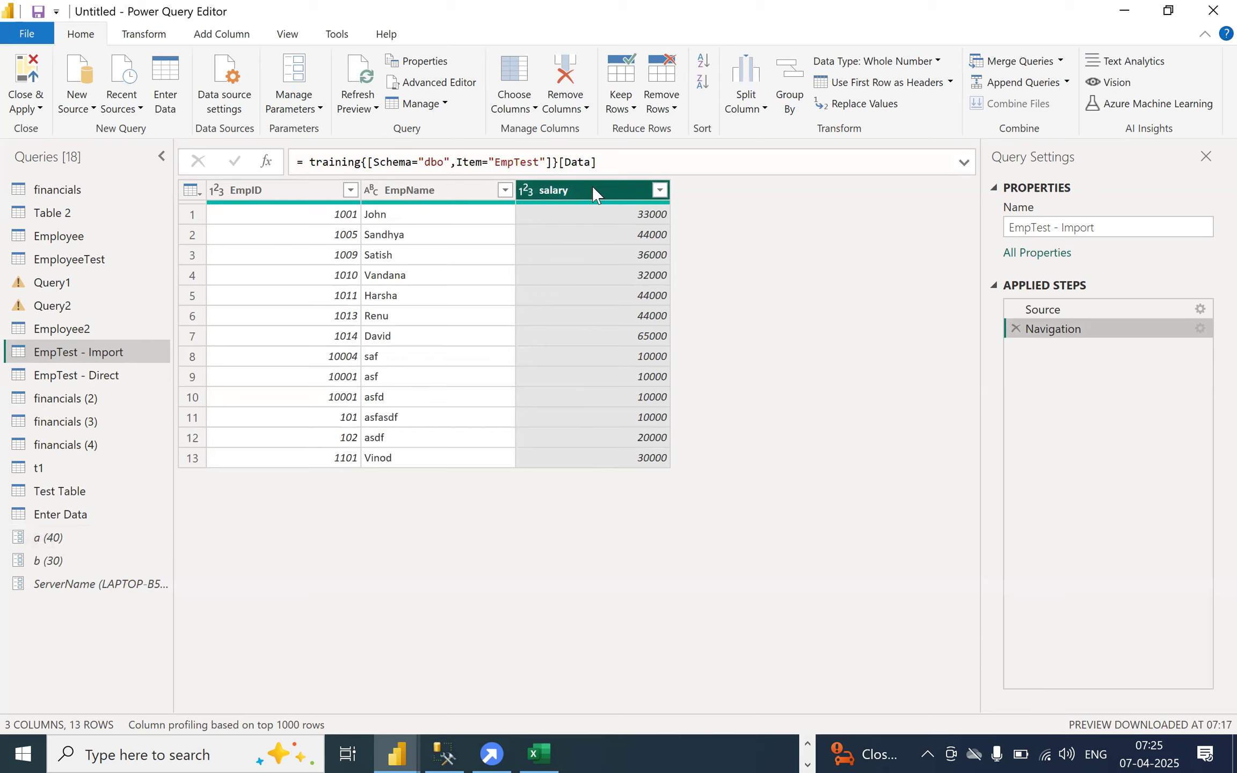
# - Set the current value of parameter a to 30000
pyautogui.click(42, 539)
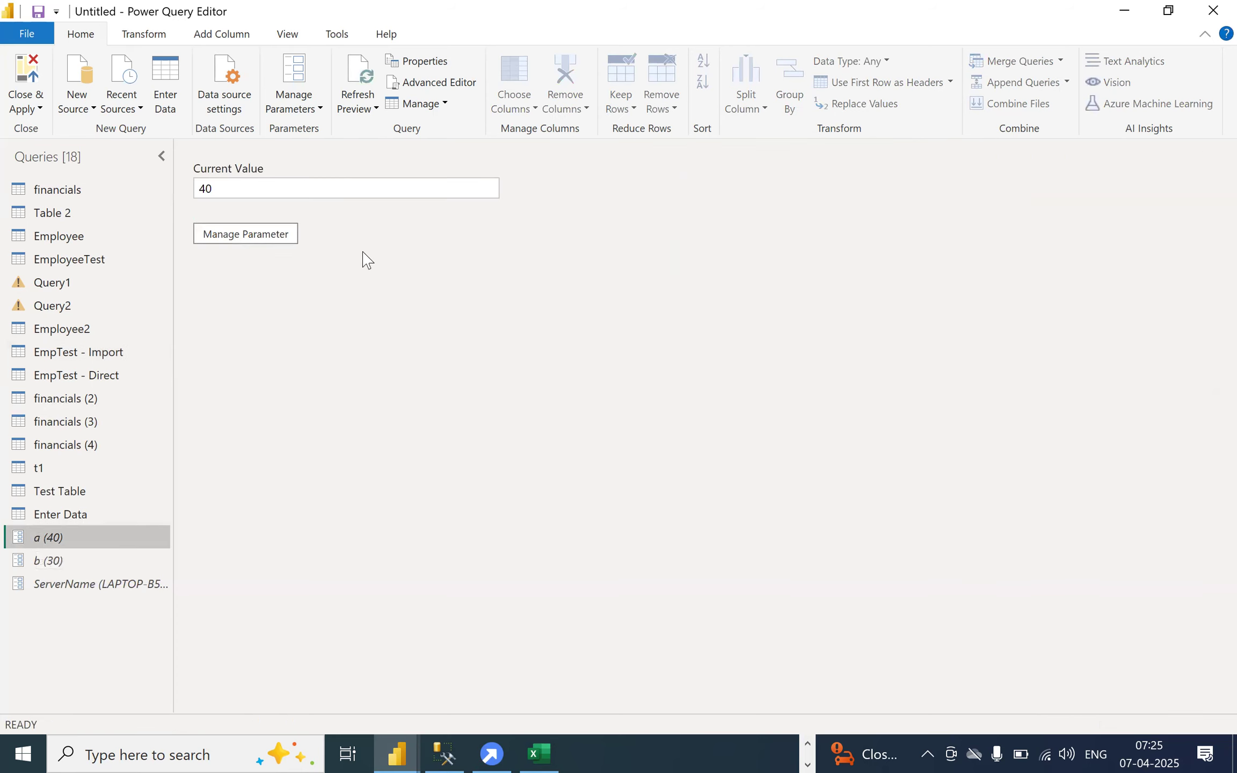
pyautogui.moveTo(220, 188); pyautogui.dragTo(189, 196)
pyautogui.write('30000')
pyautogui.press('Return')
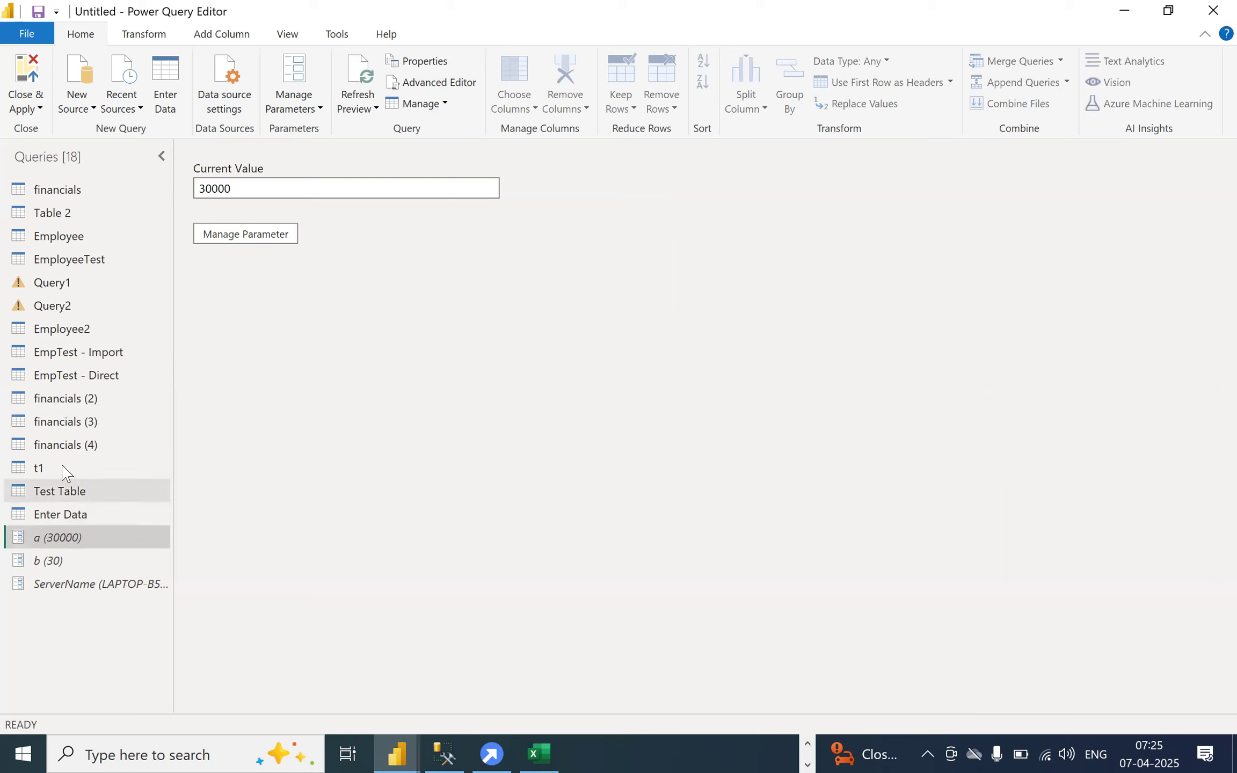
# - Filter the EmpTest - Import query to keep rows where salary is greater than parameter a
pyautogui.click(64, 354)
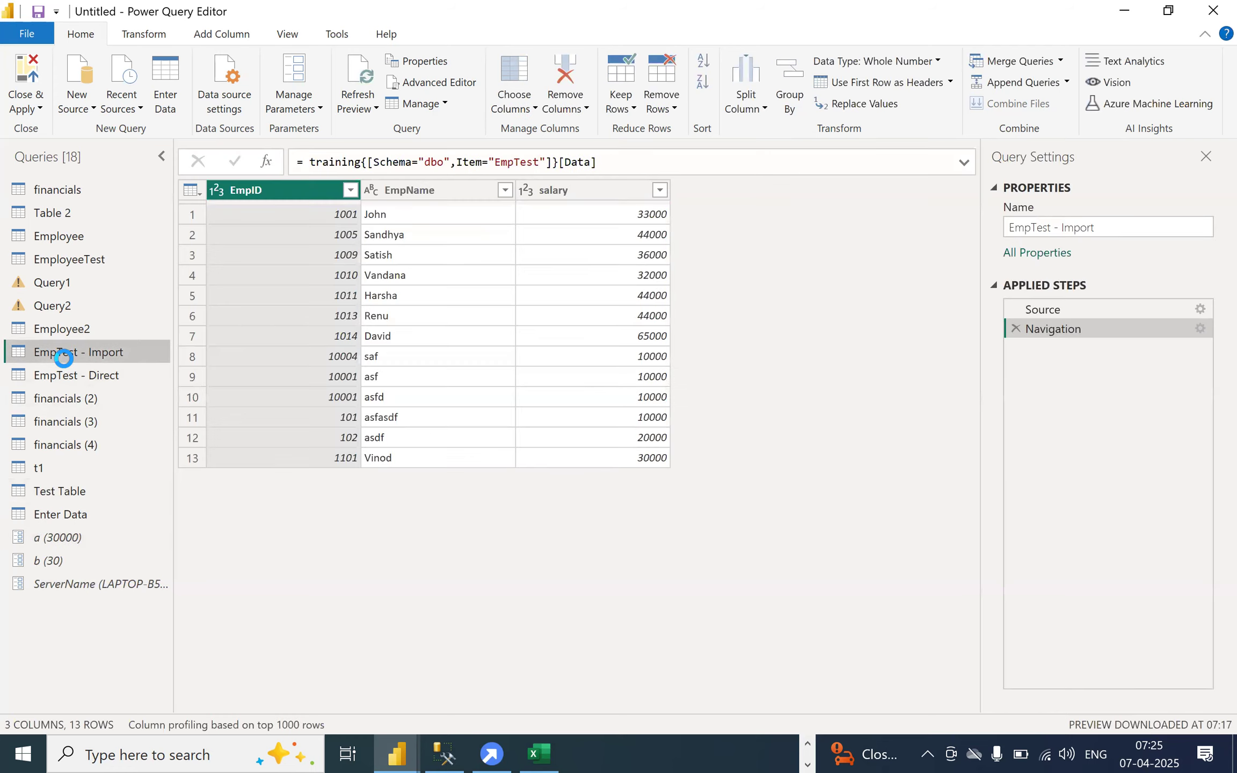
pyautogui.click(656, 190)
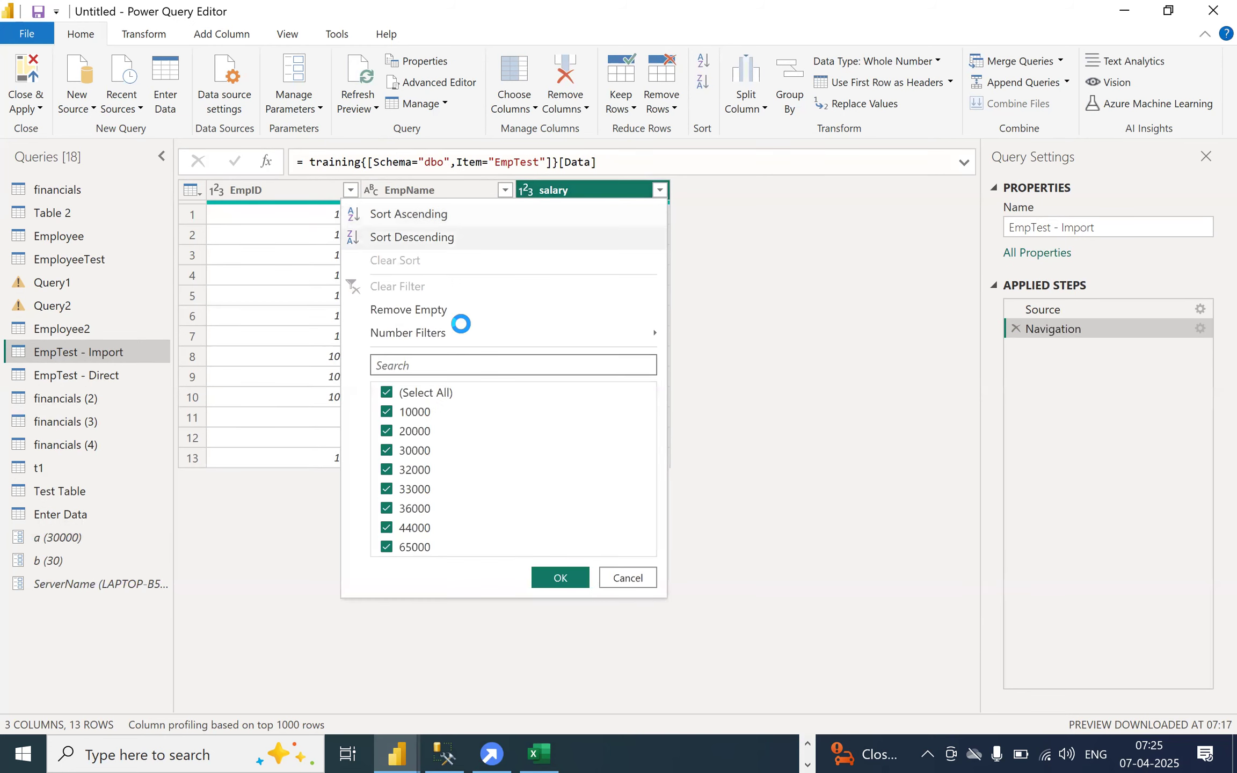
pyautogui.moveTo(422, 333)
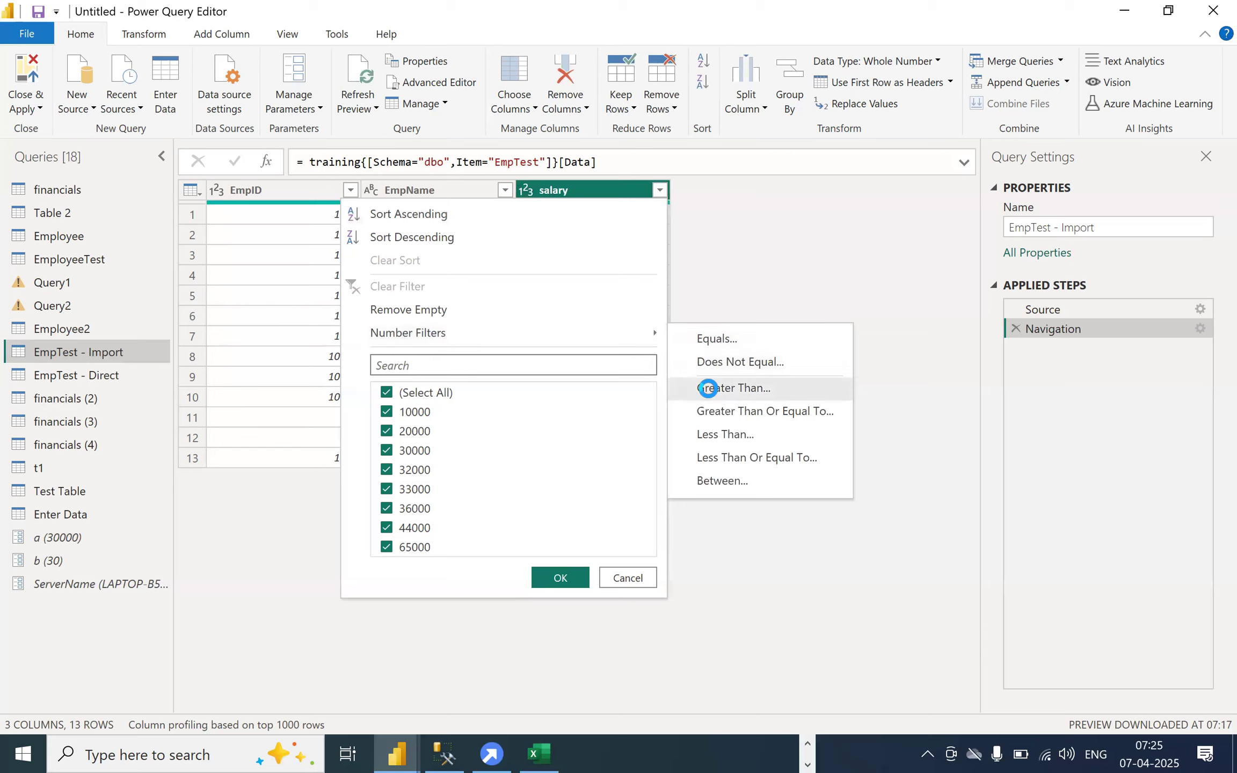
pyautogui.click(707, 387)
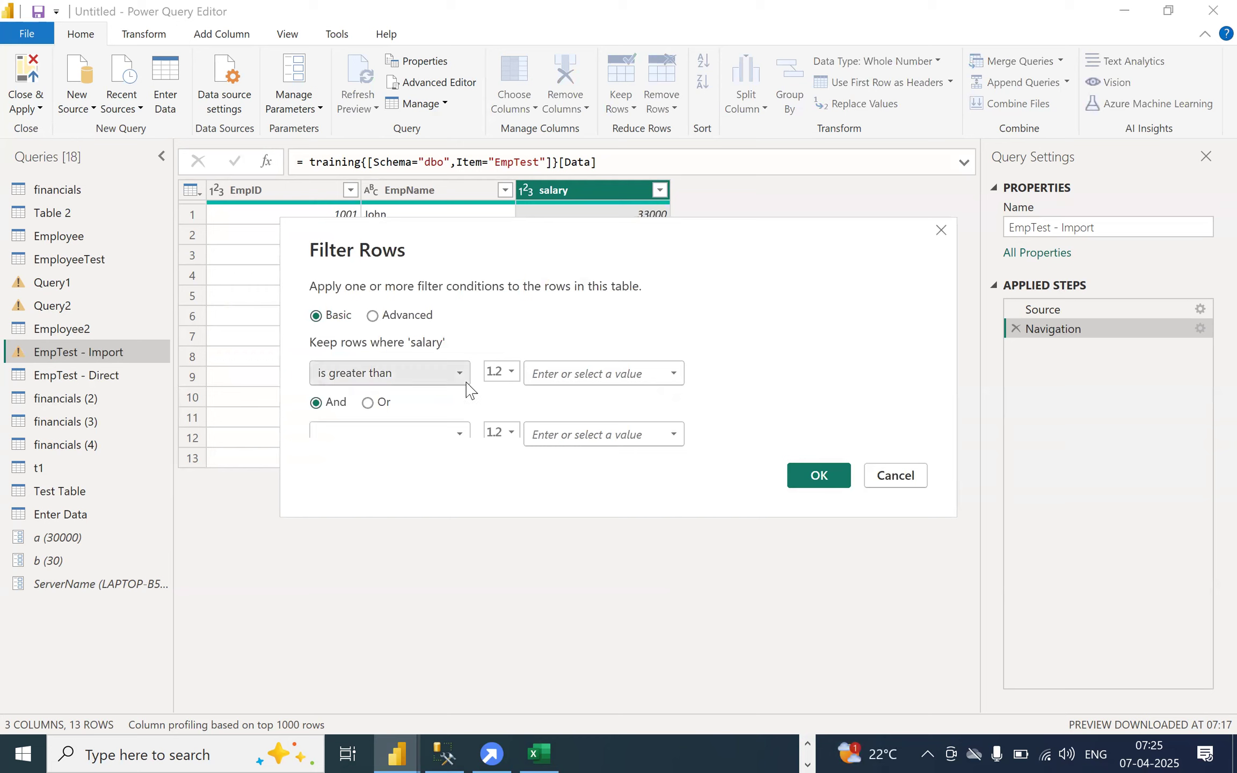
pyautogui.click(567, 372)
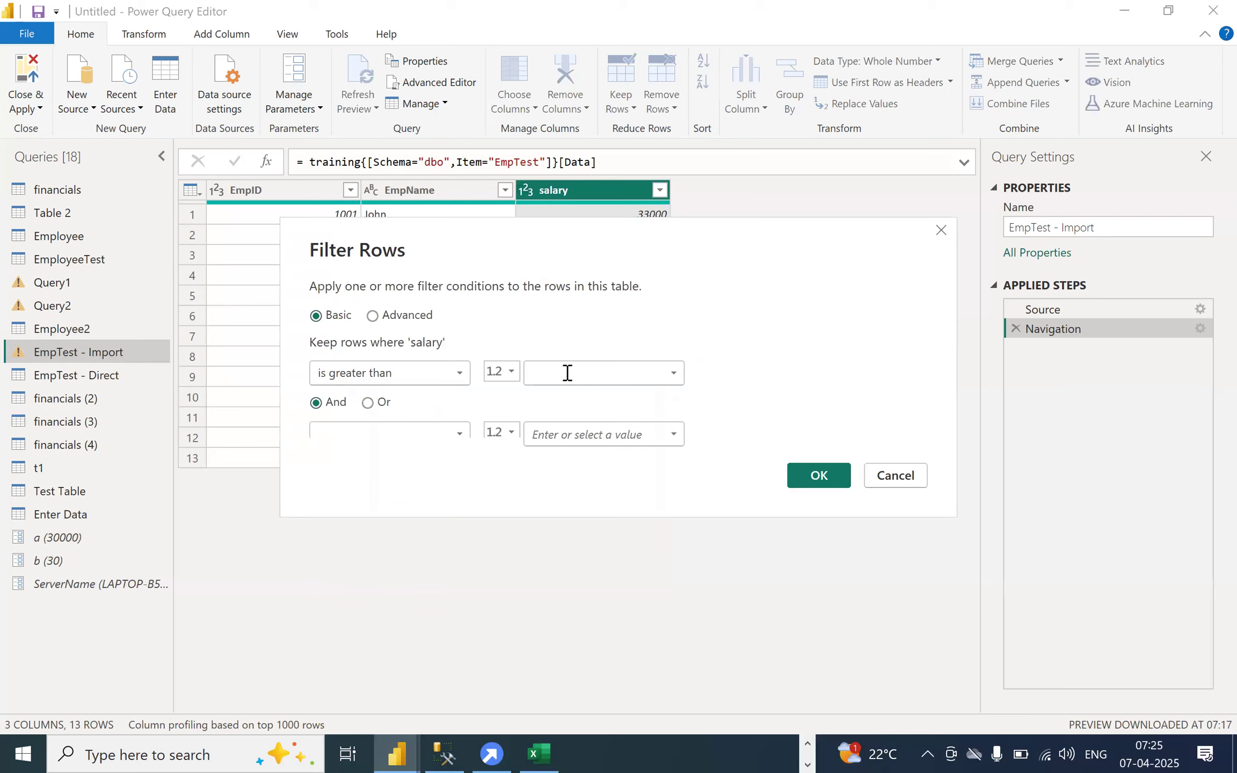
pyautogui.click(513, 378)
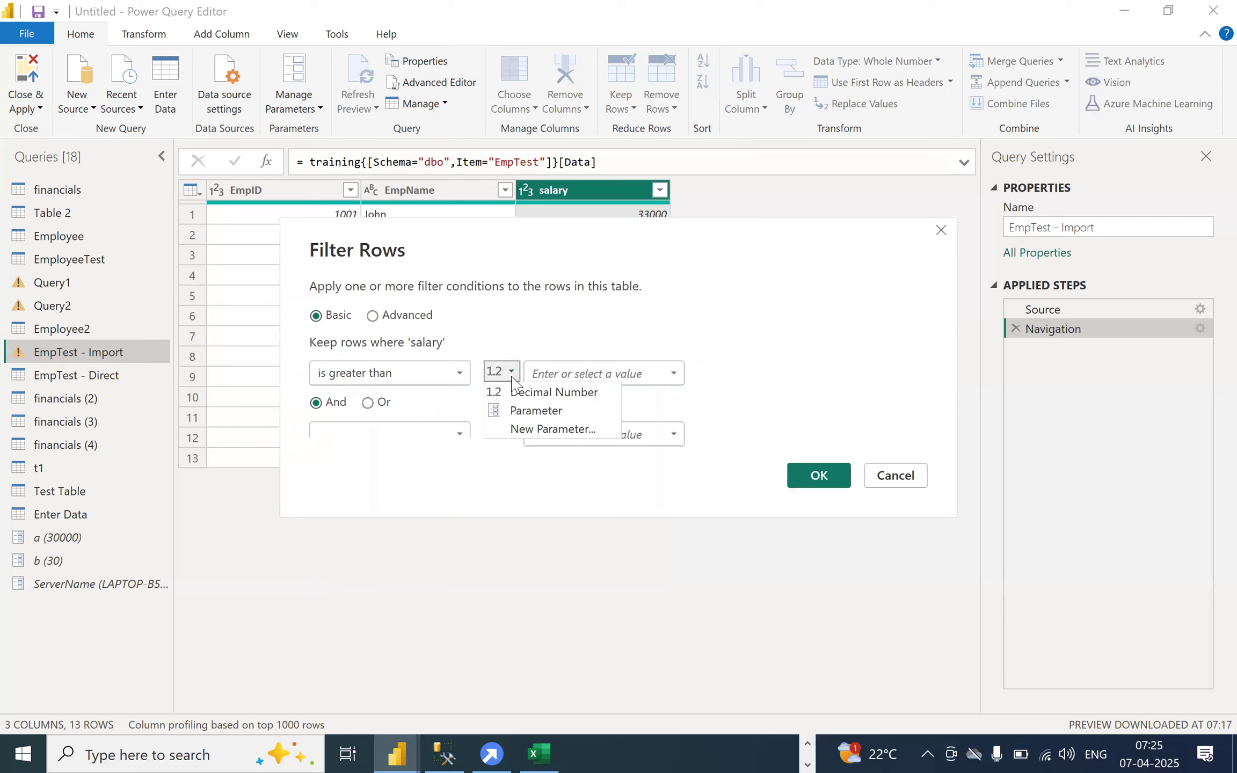
pyautogui.click(524, 411)
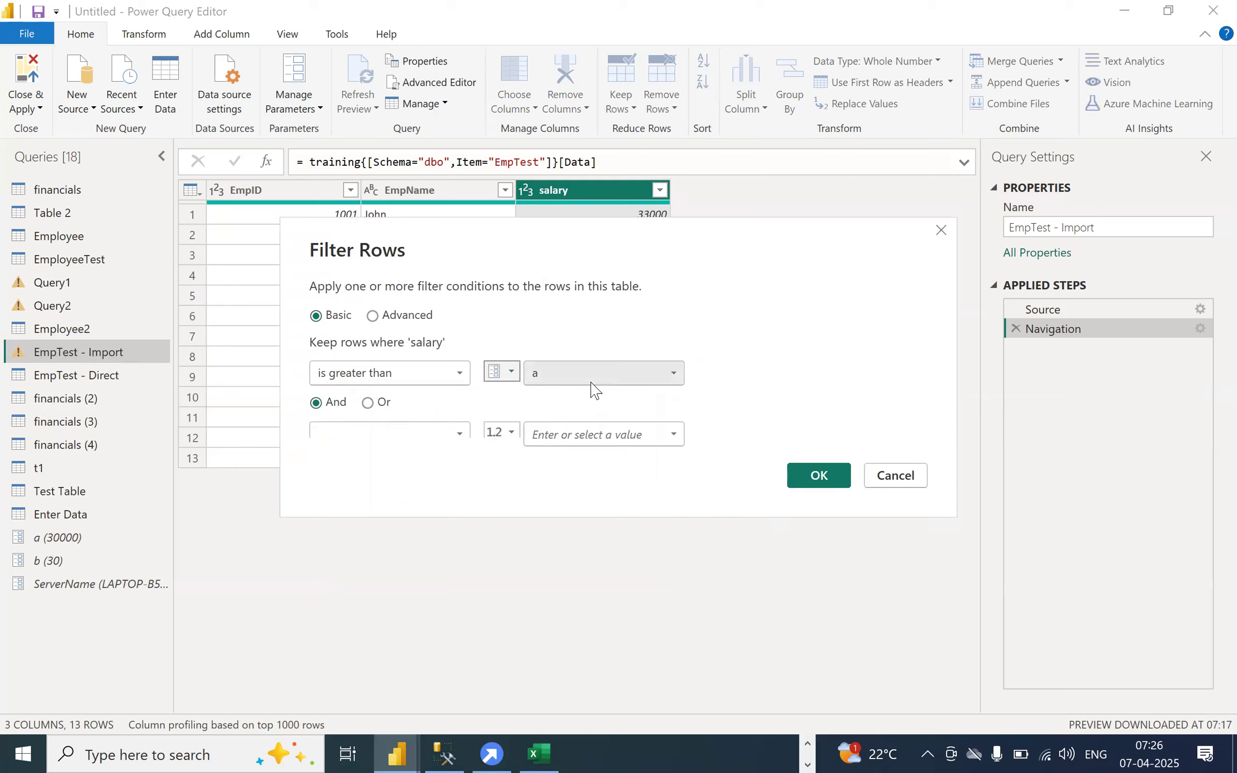
pyautogui.click(550, 376)
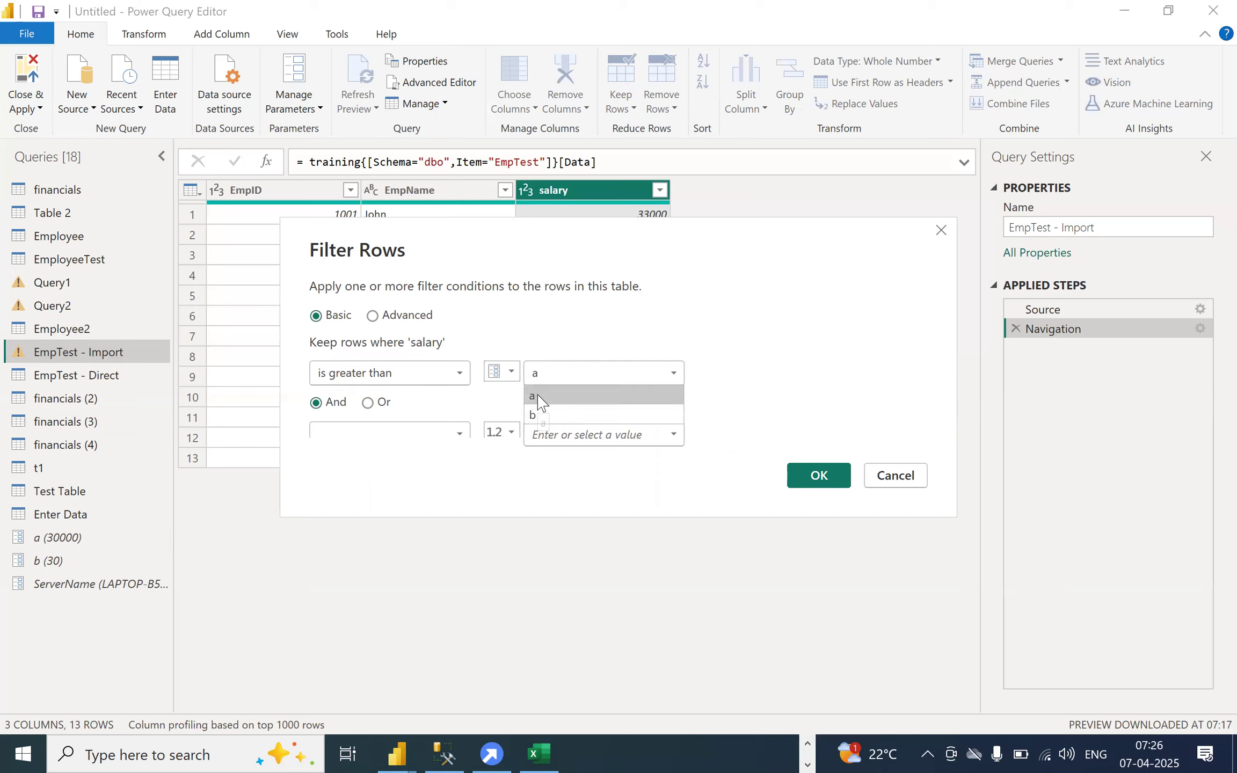
pyautogui.click(541, 402)
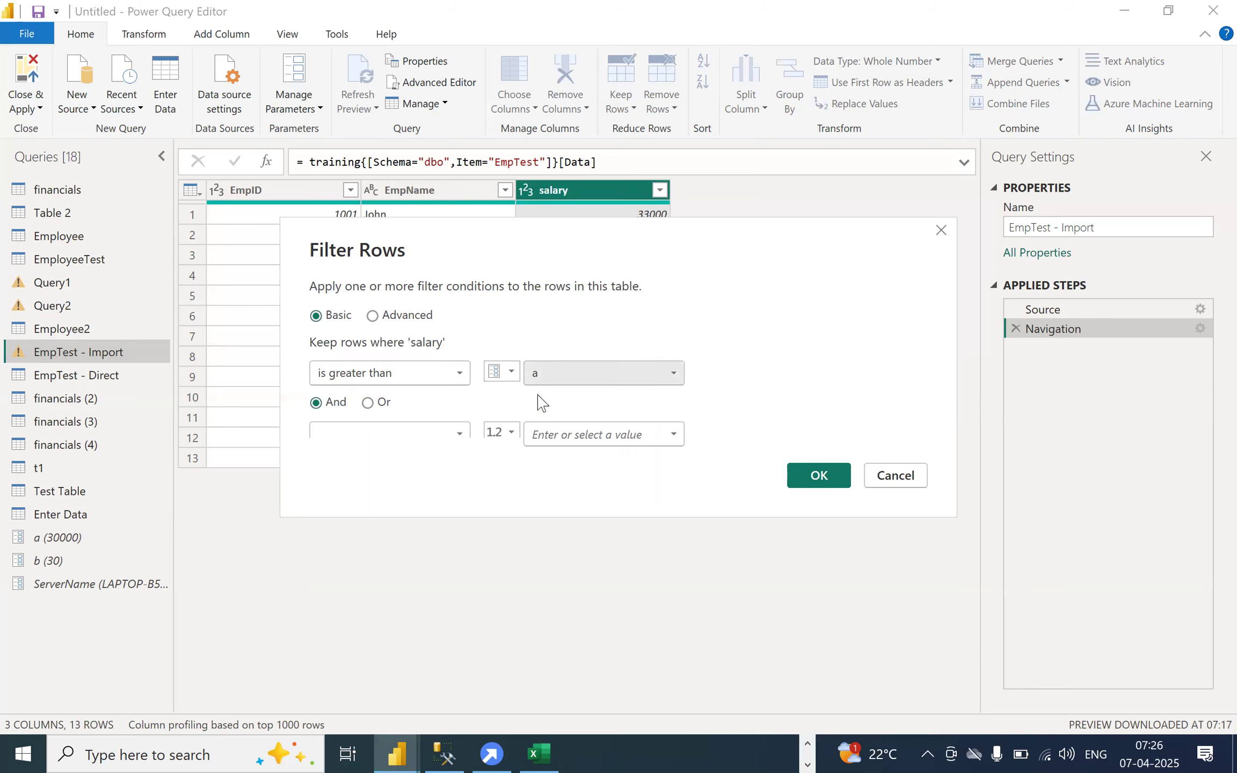
pyautogui.press('Return')
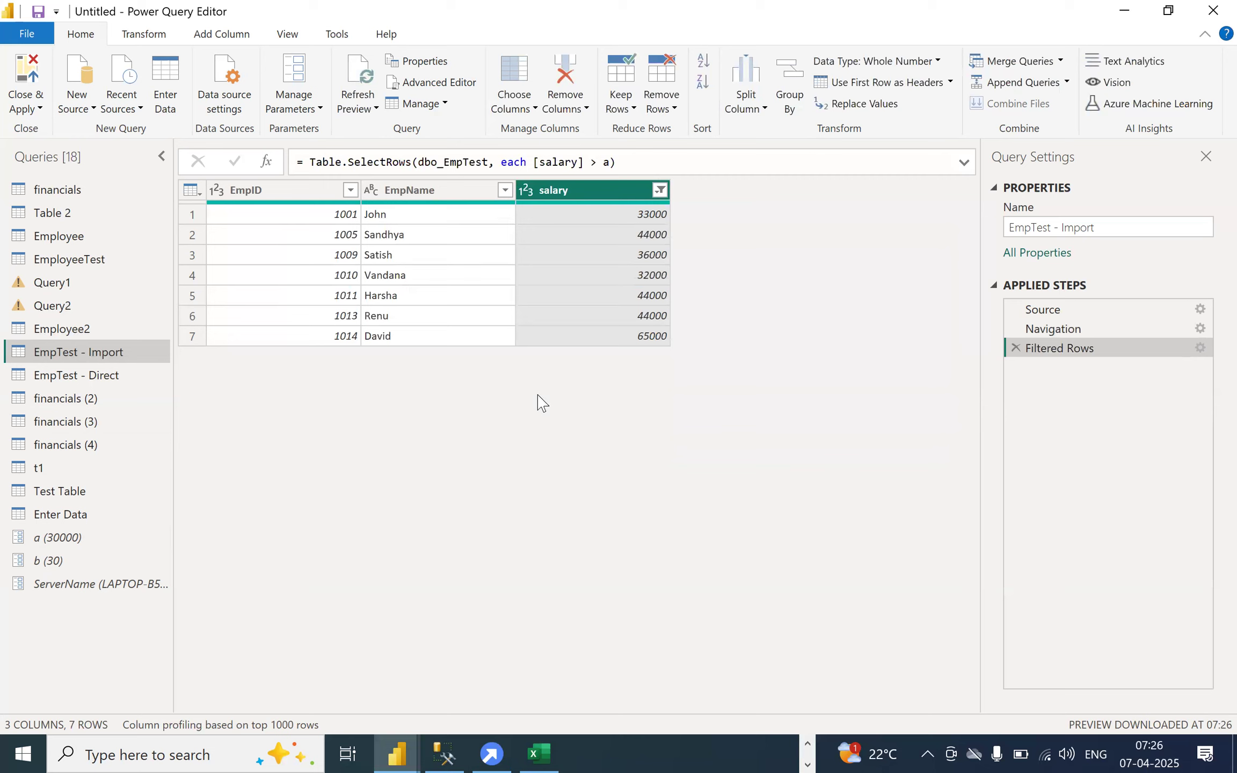
# - Set the current value of parameter a to 40000 and check the filtered rows in EmpTest - Import
pyautogui.click(92, 536)
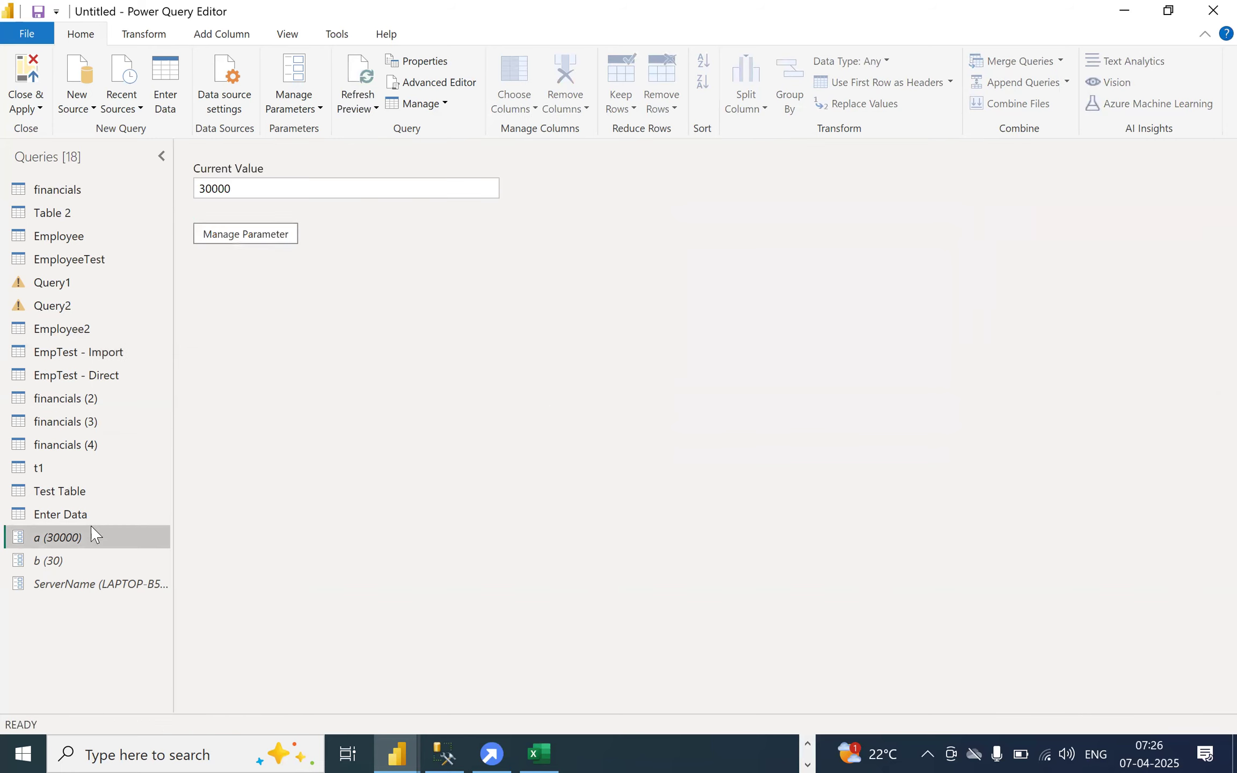
pyautogui.moveTo(238, 188); pyautogui.dragTo(178, 199)
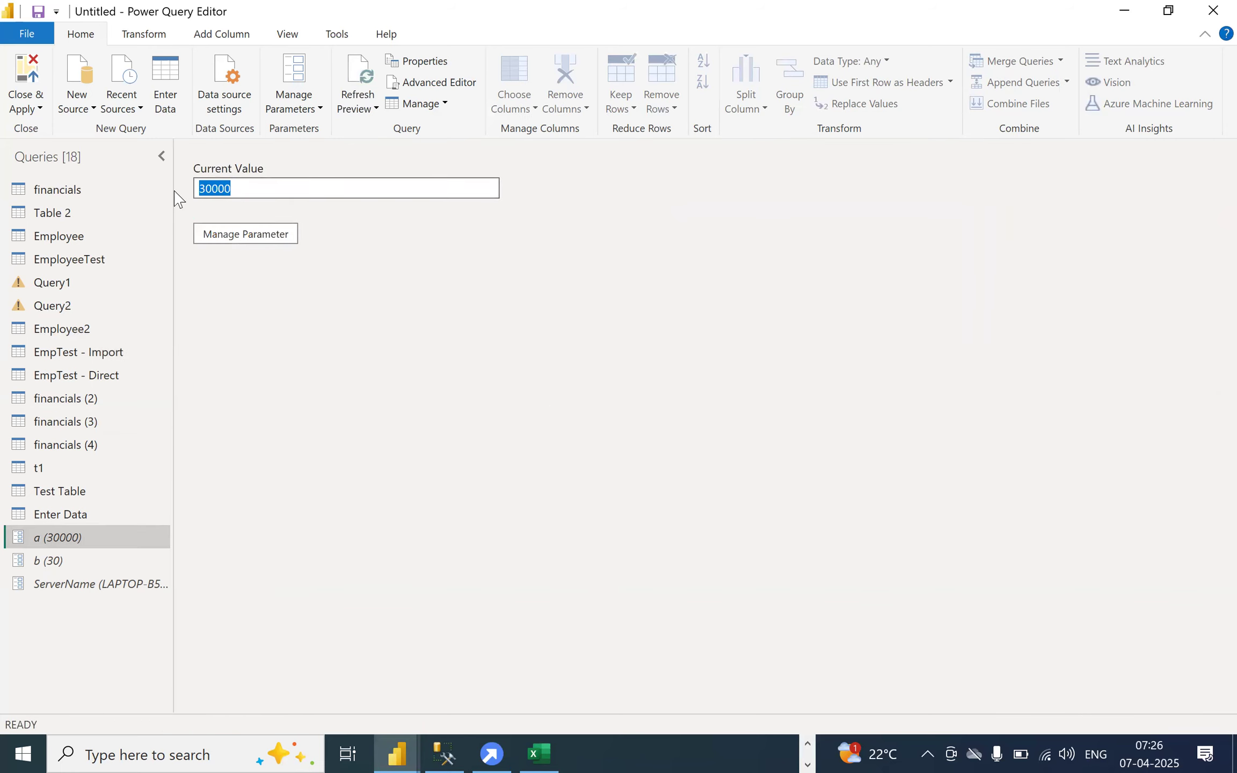
pyautogui.write('40000')
pyautogui.click(85, 354)
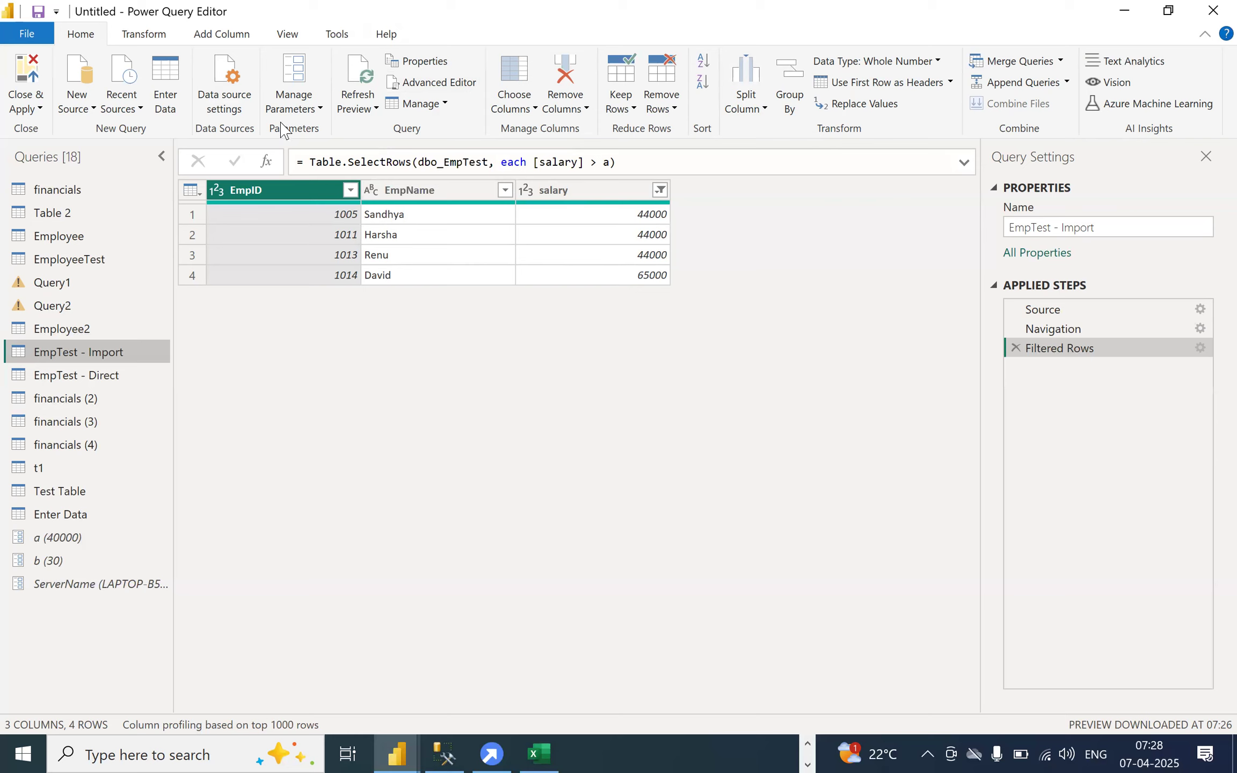
pyautogui.click(300, 107)
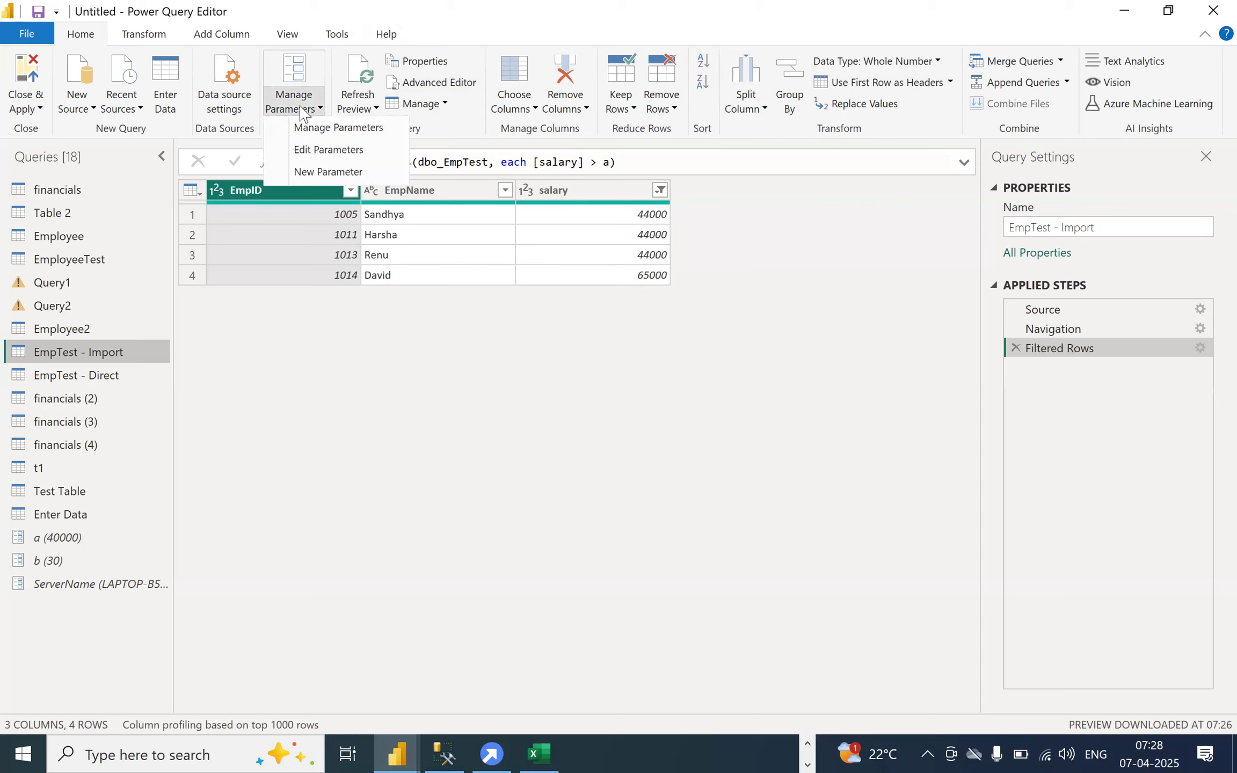
pyautogui.click(368, 331)
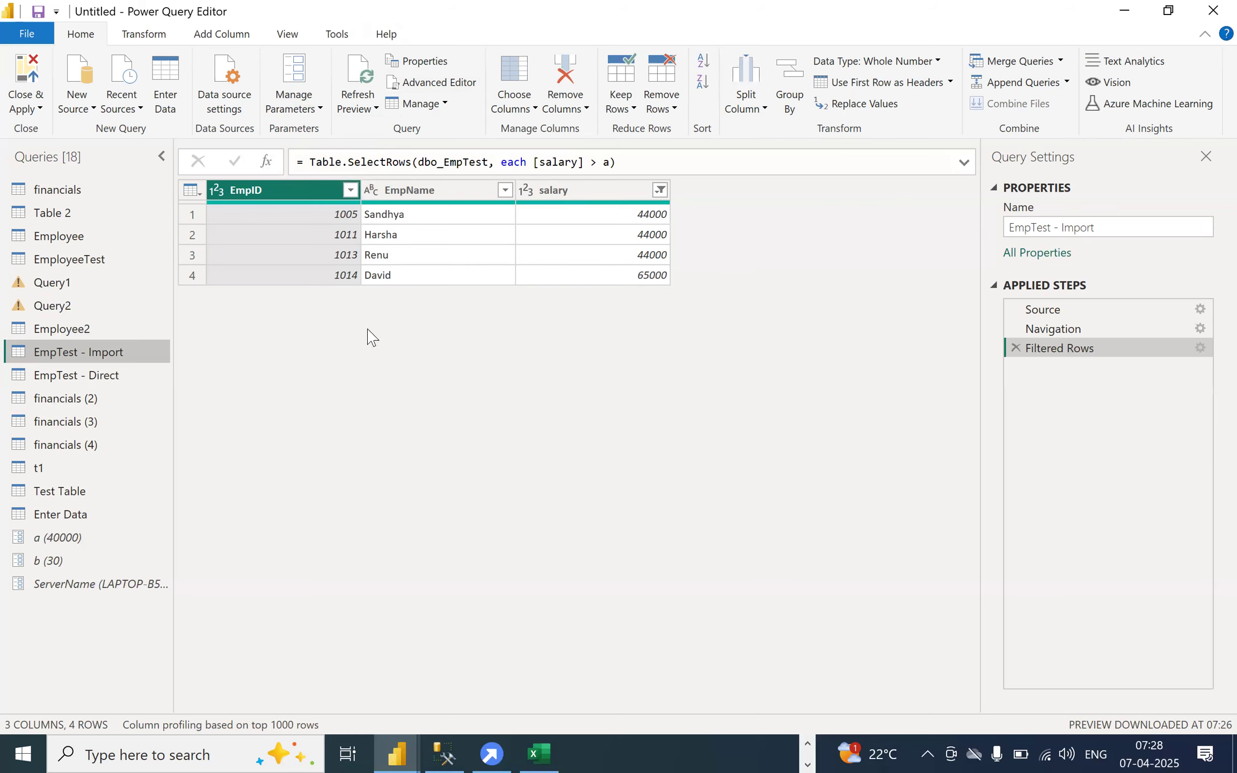
pyautogui.click(372, 106)
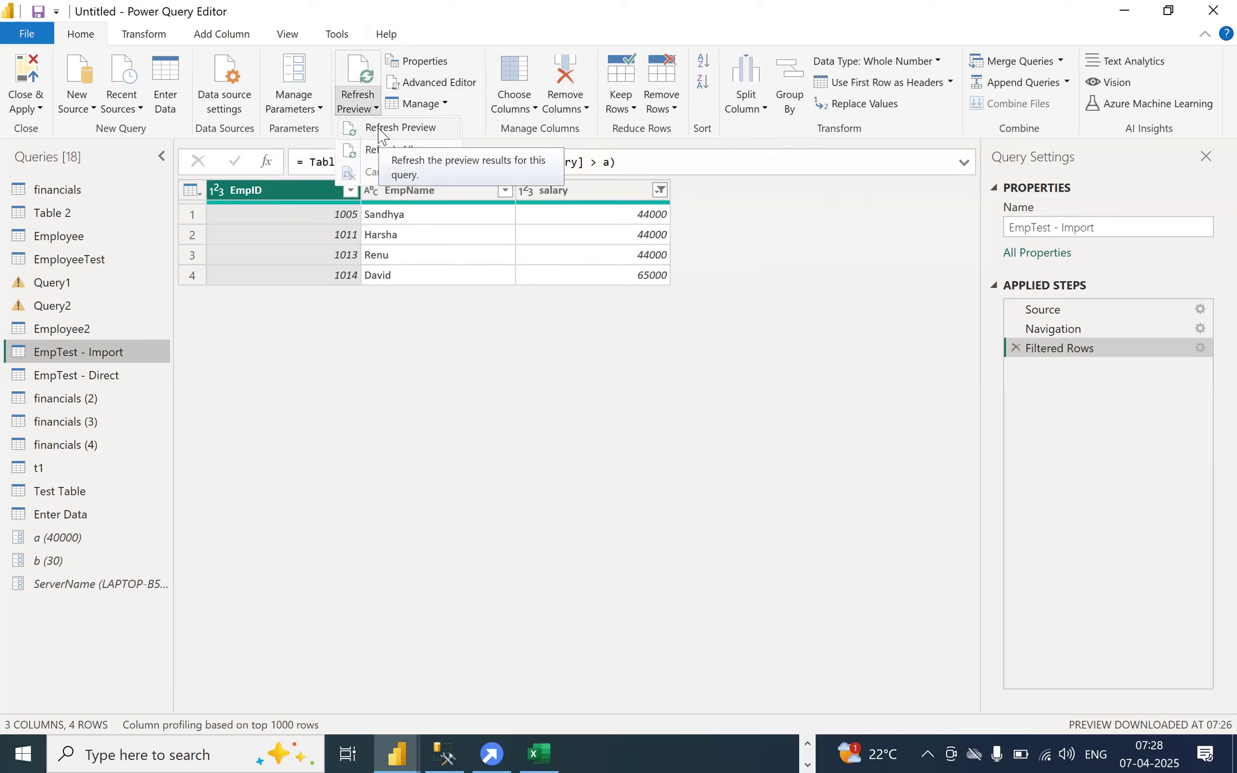
# - Grant permission to run Query2's native database query and run it
pyautogui.click(61, 307)
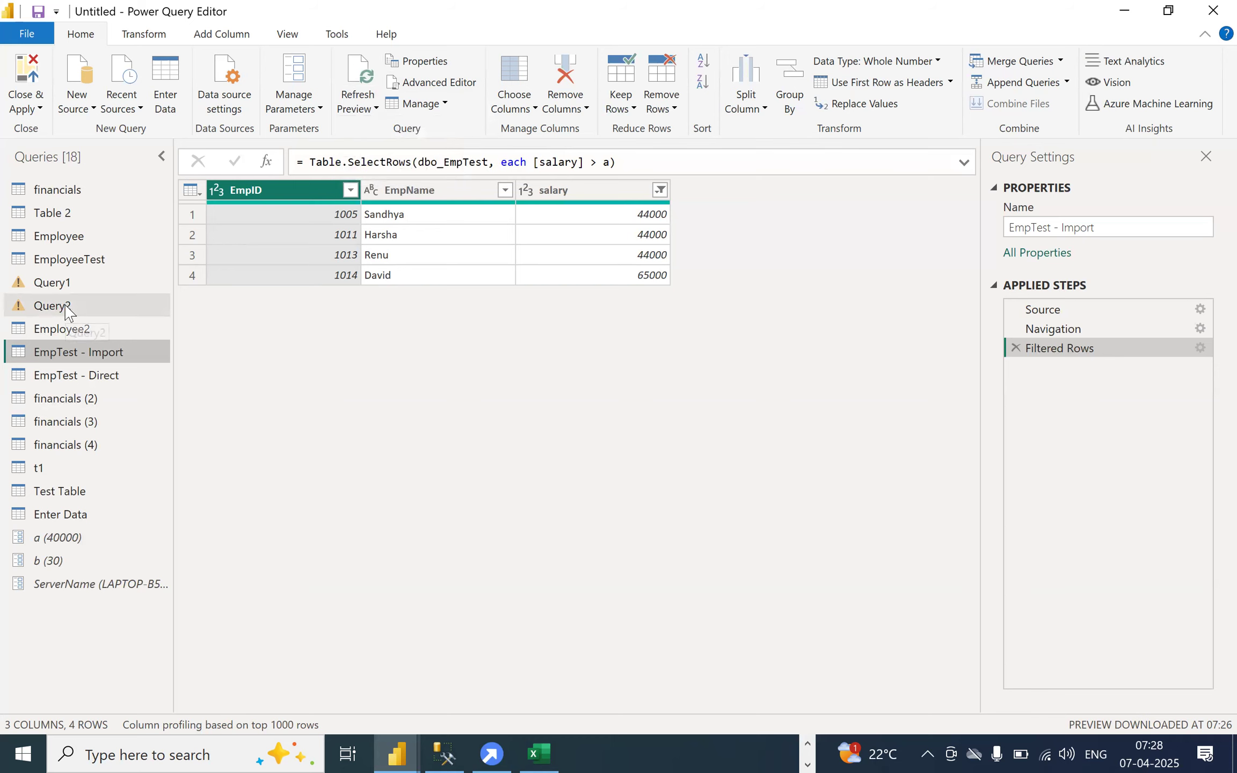
pyautogui.click(64, 306)
pyautogui.click(555, 200)
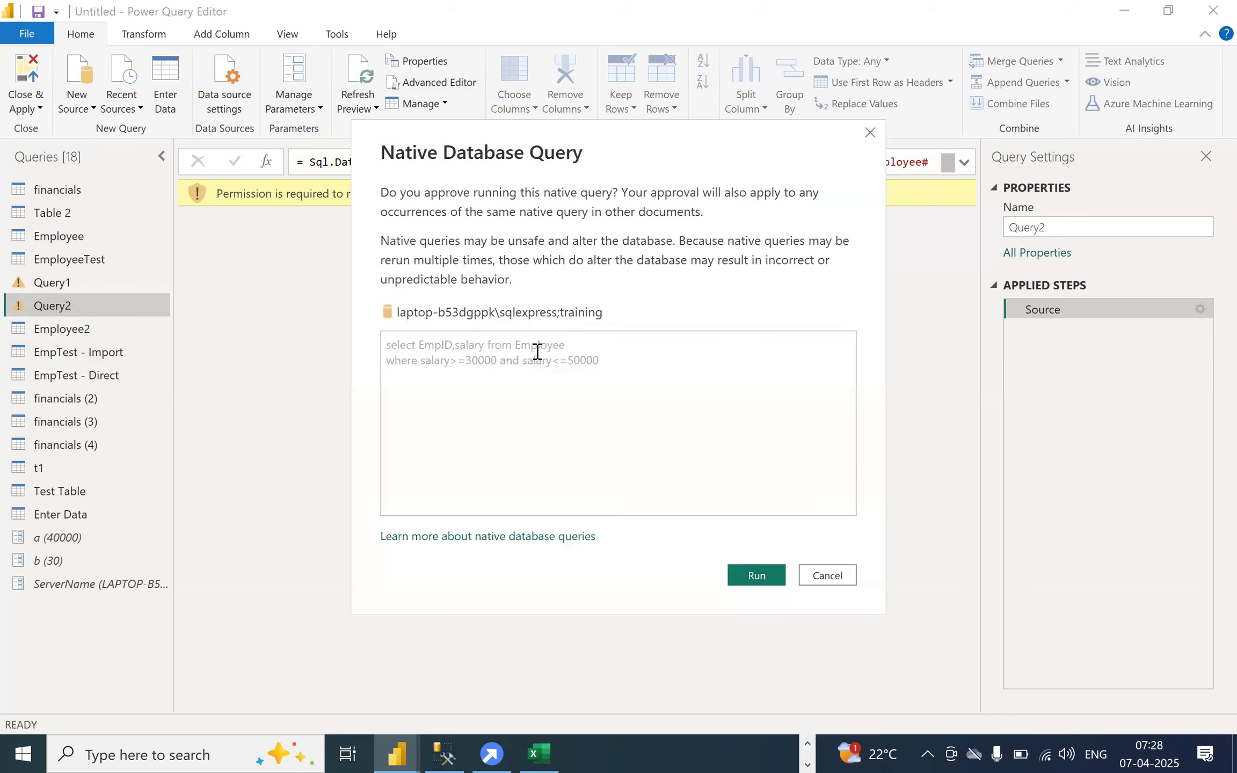
pyautogui.click(768, 584)
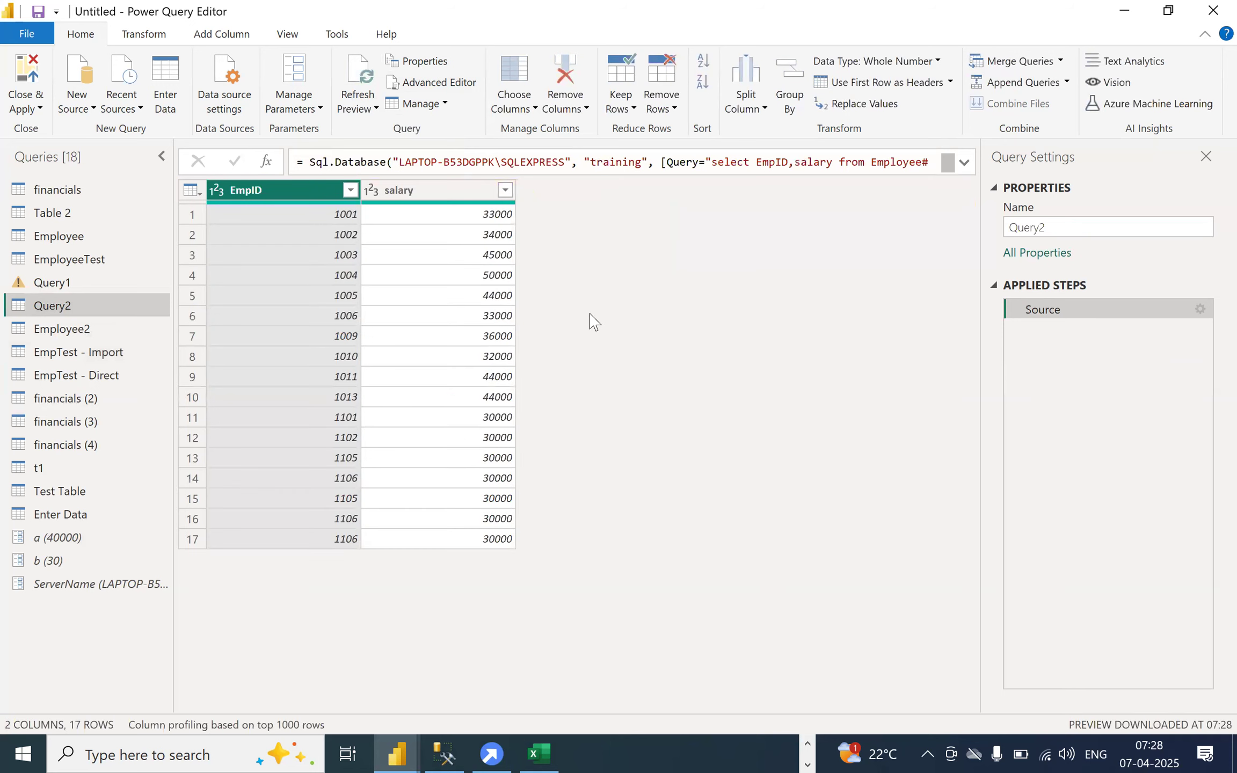
# - Approve and run the native database query behind Query1
pyautogui.click(100, 283)
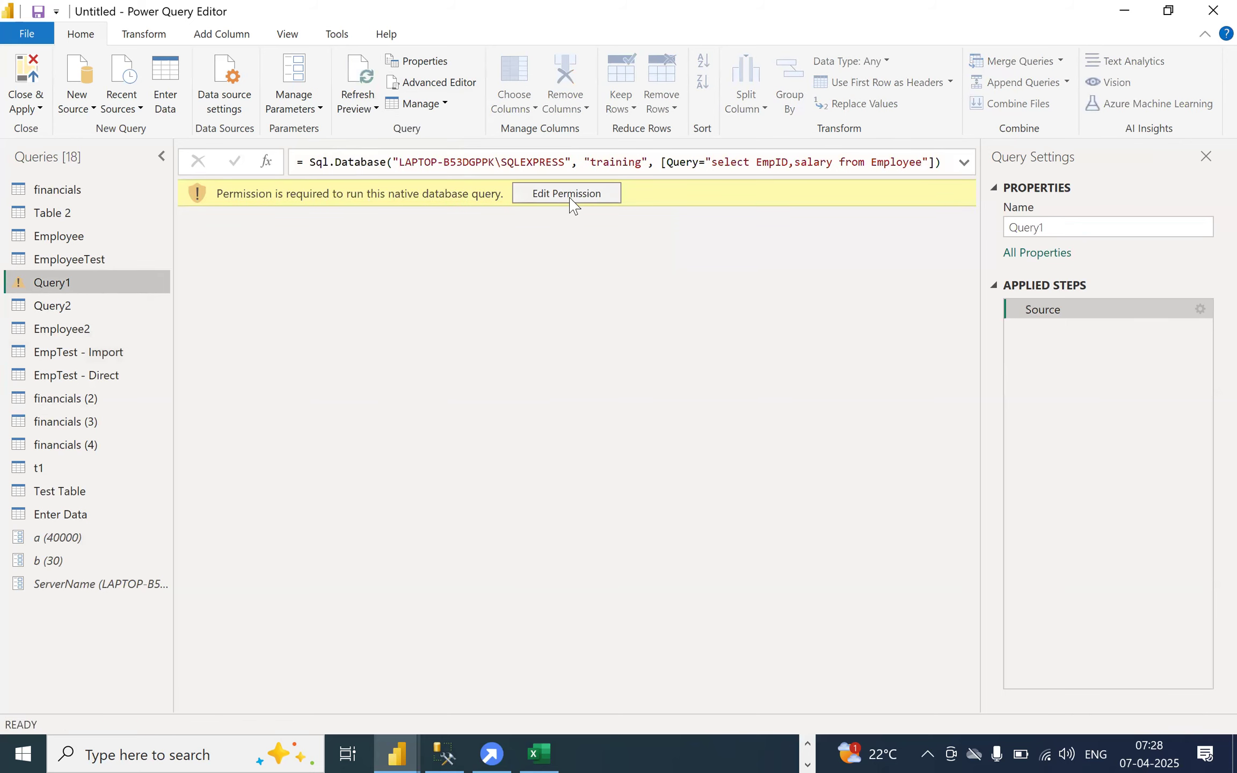
pyautogui.click(548, 194)
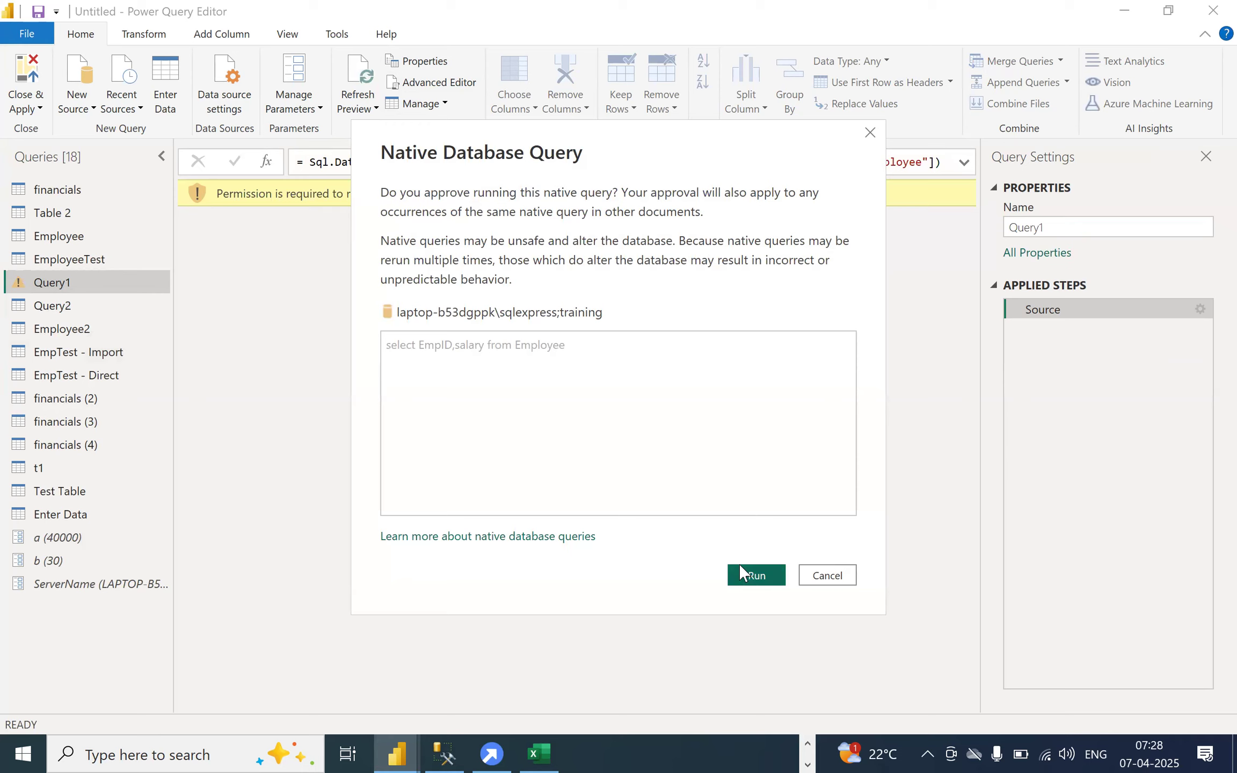
pyautogui.click(740, 578)
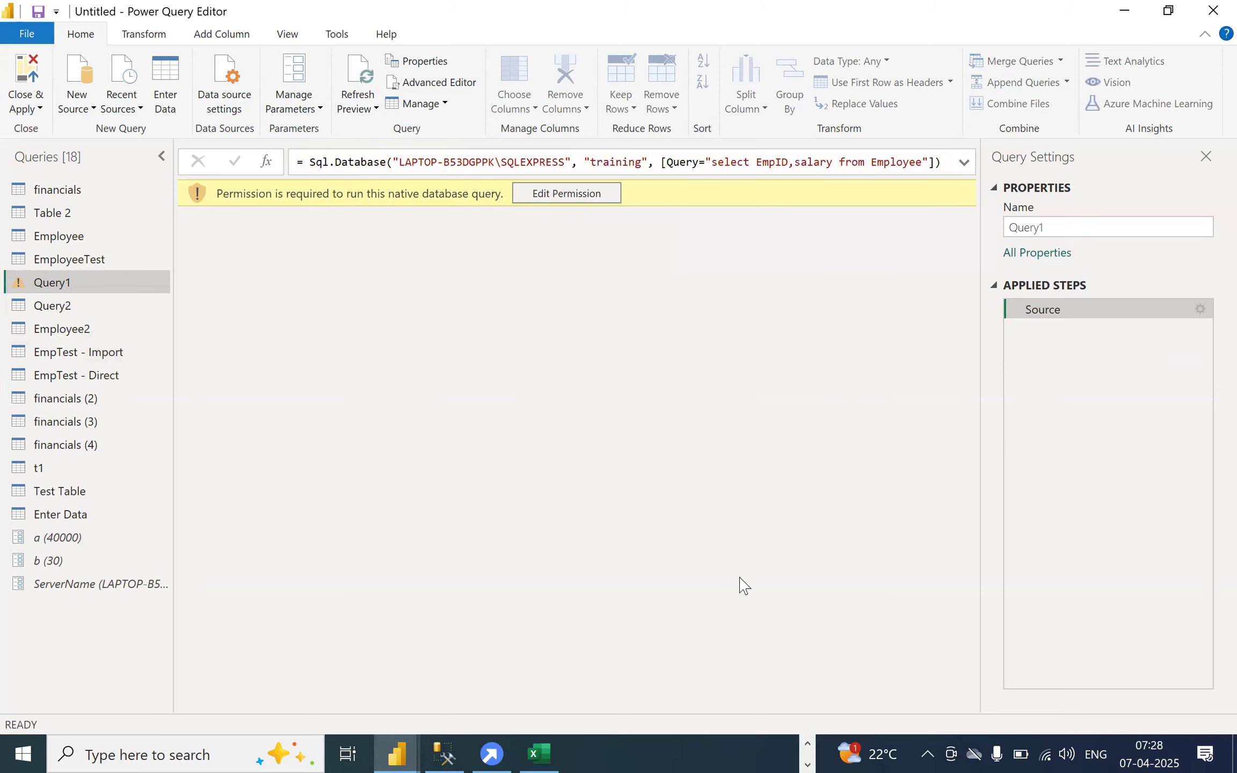
pyautogui.click(54, 214)
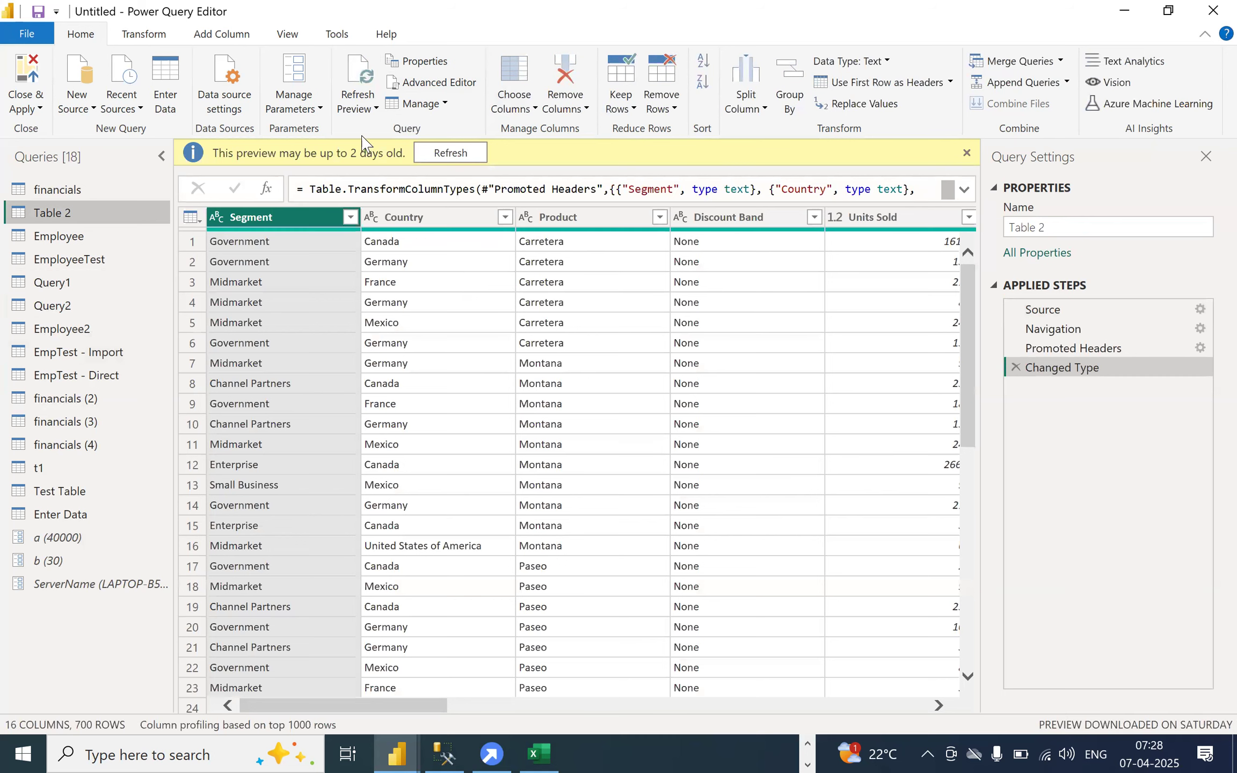
pyautogui.click(376, 109)
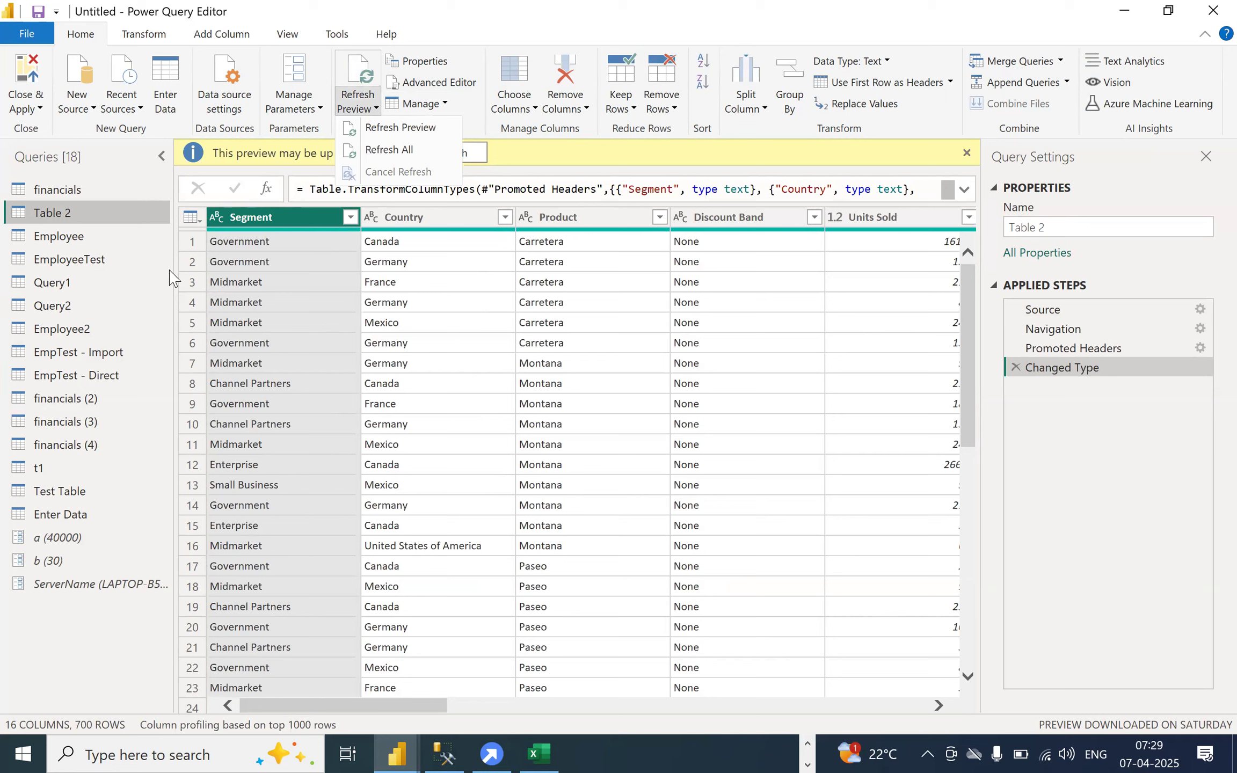
# - Refresh only the Employee query's preview and look through its updated rows
pyautogui.click(64, 236)
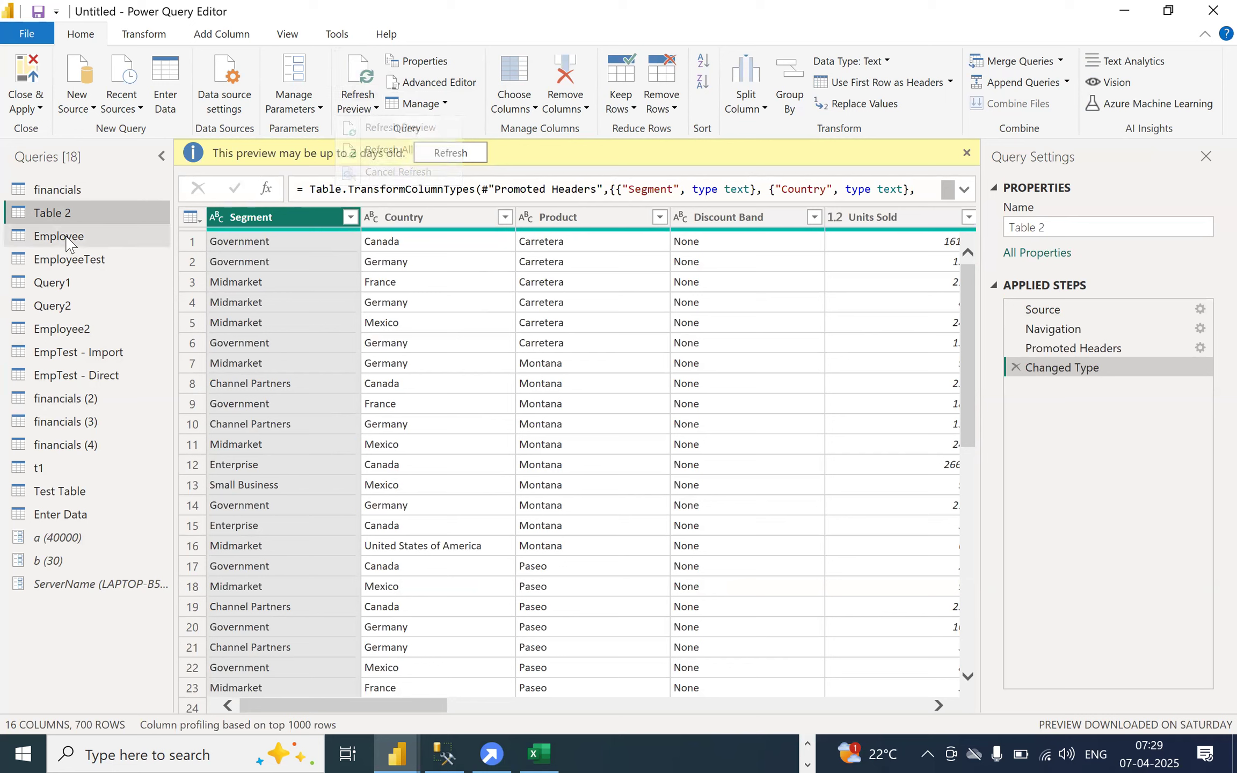
pyautogui.click(69, 240)
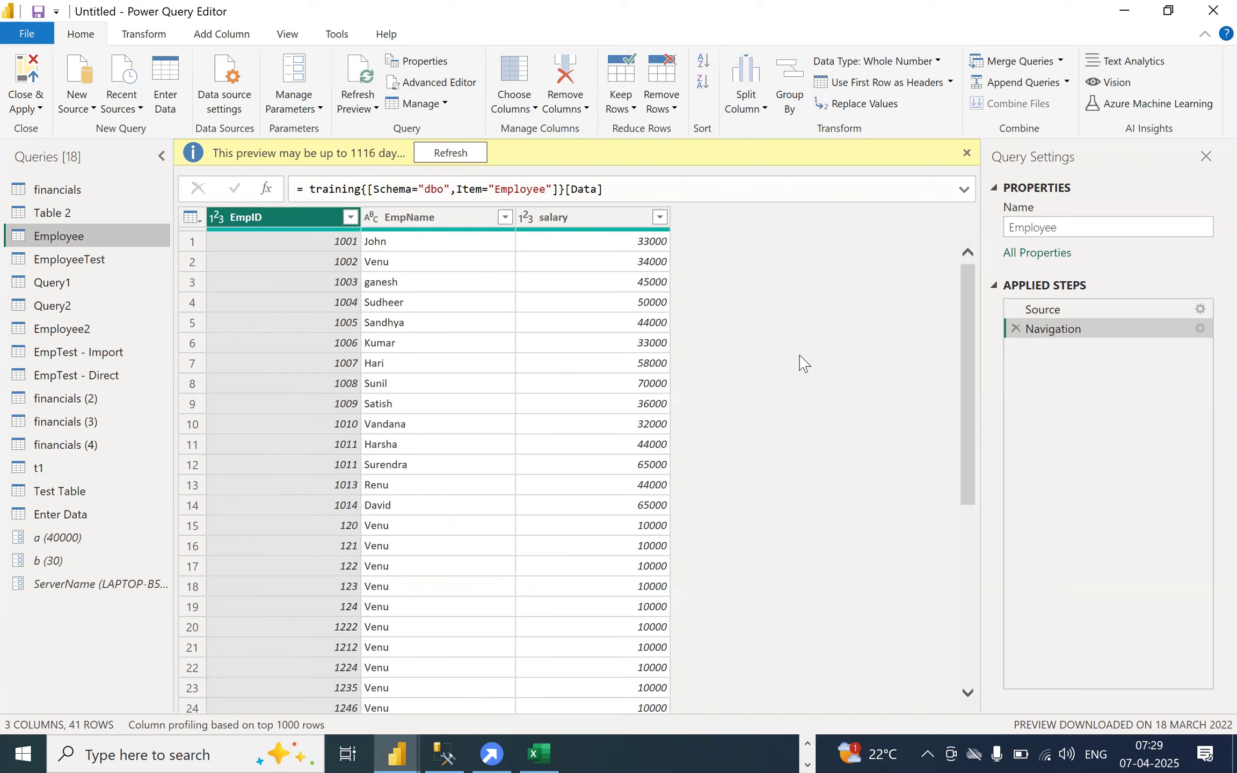
pyautogui.click(378, 109)
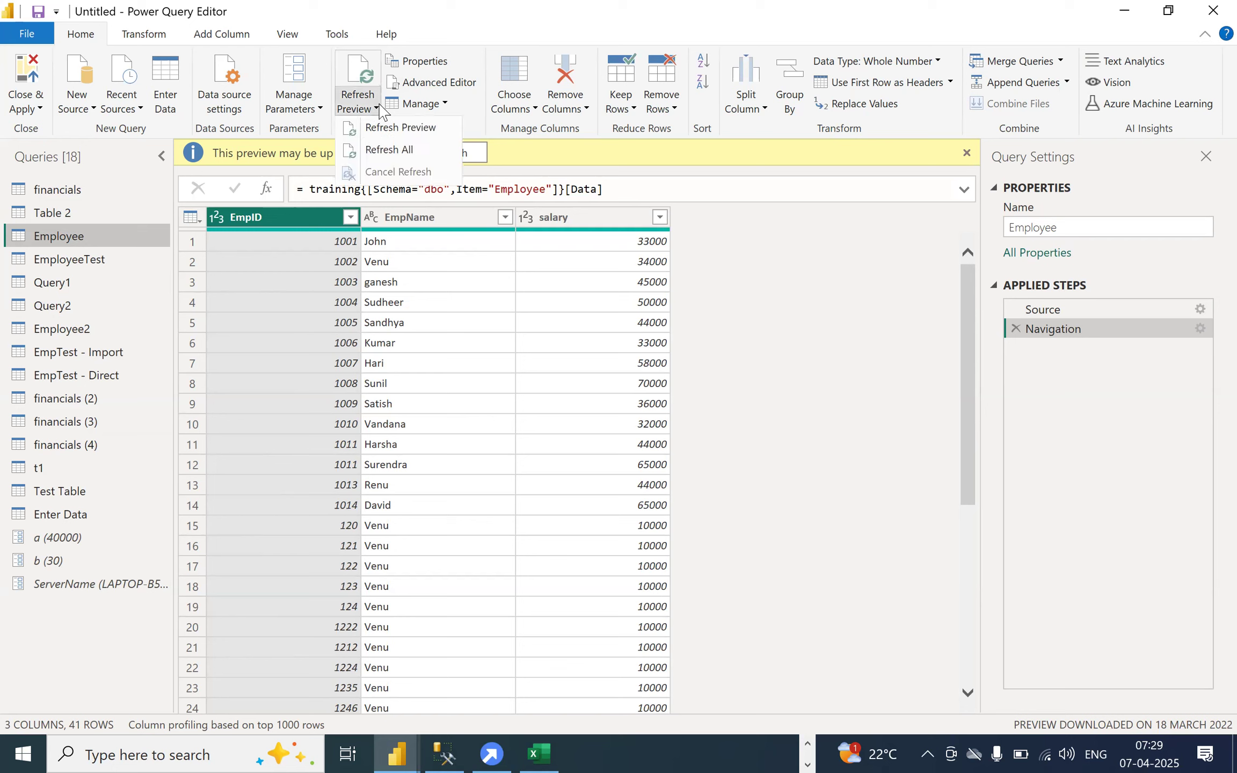
pyautogui.click(397, 127)
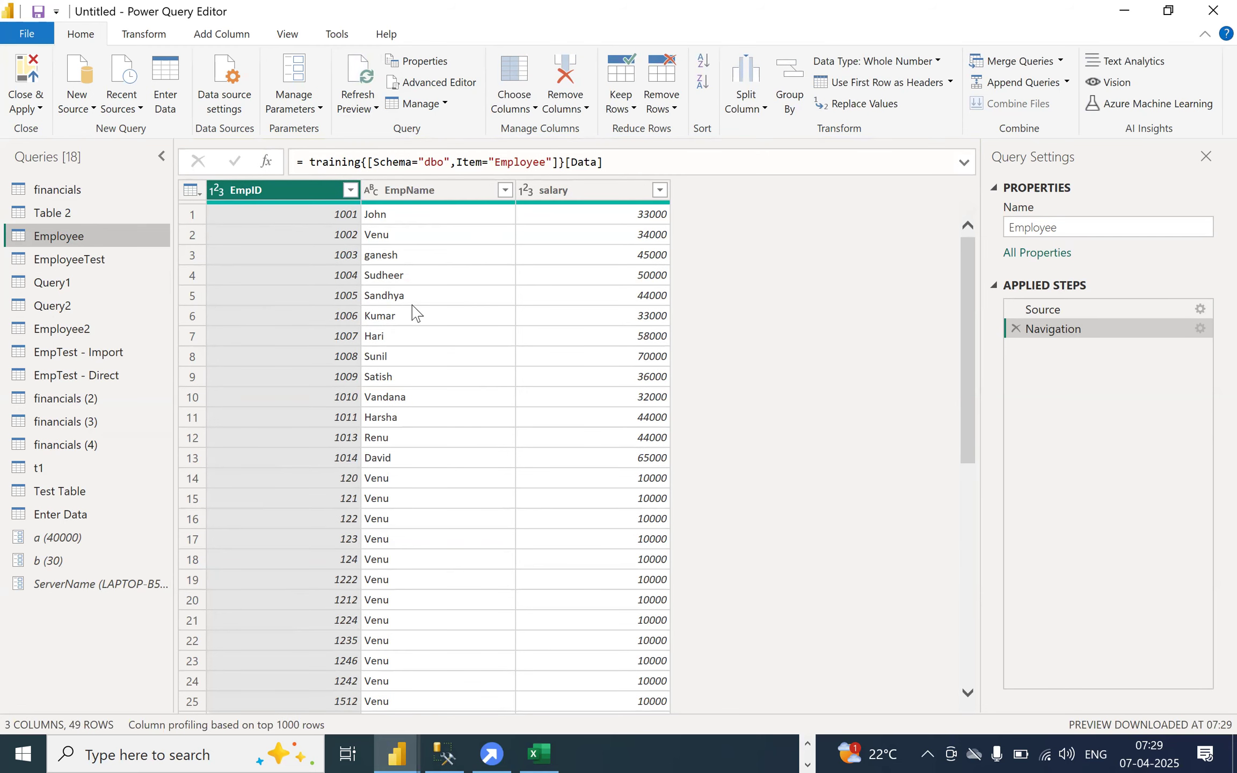
pyautogui.scroll(-8, 413, 314)
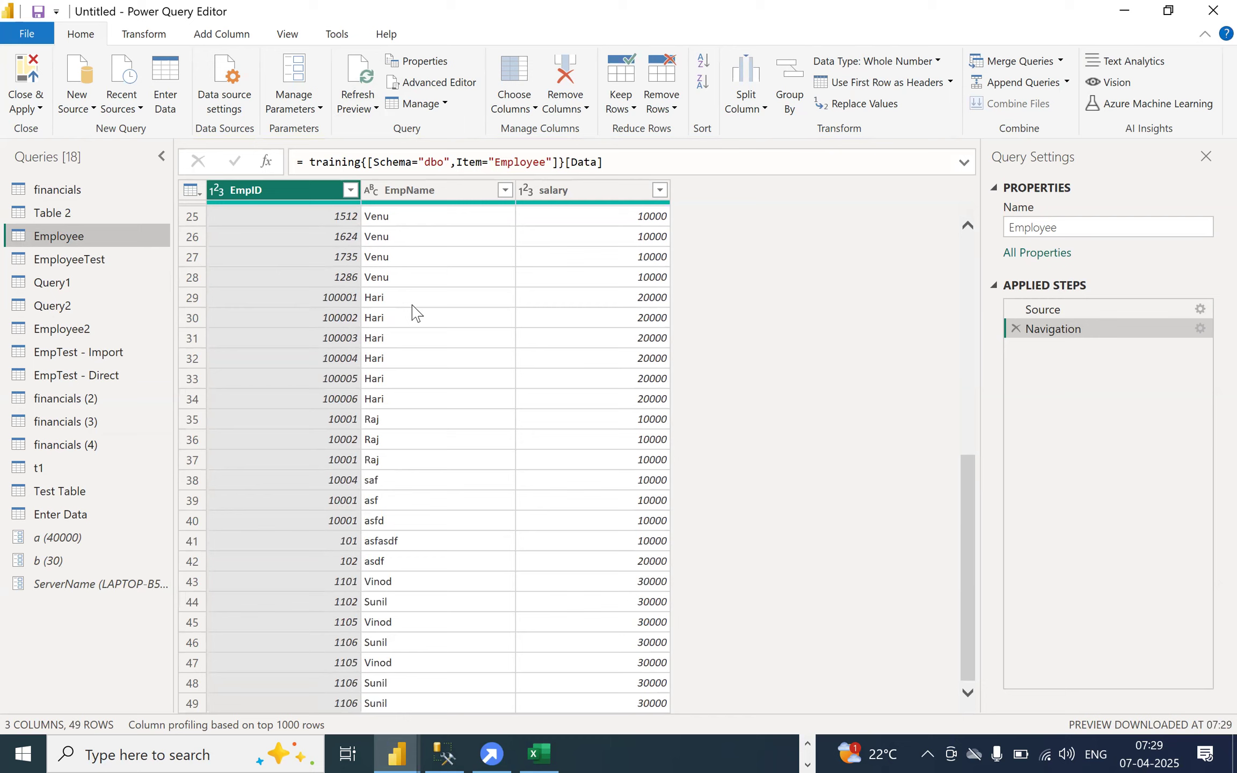
pyautogui.scroll(8, 413, 314)
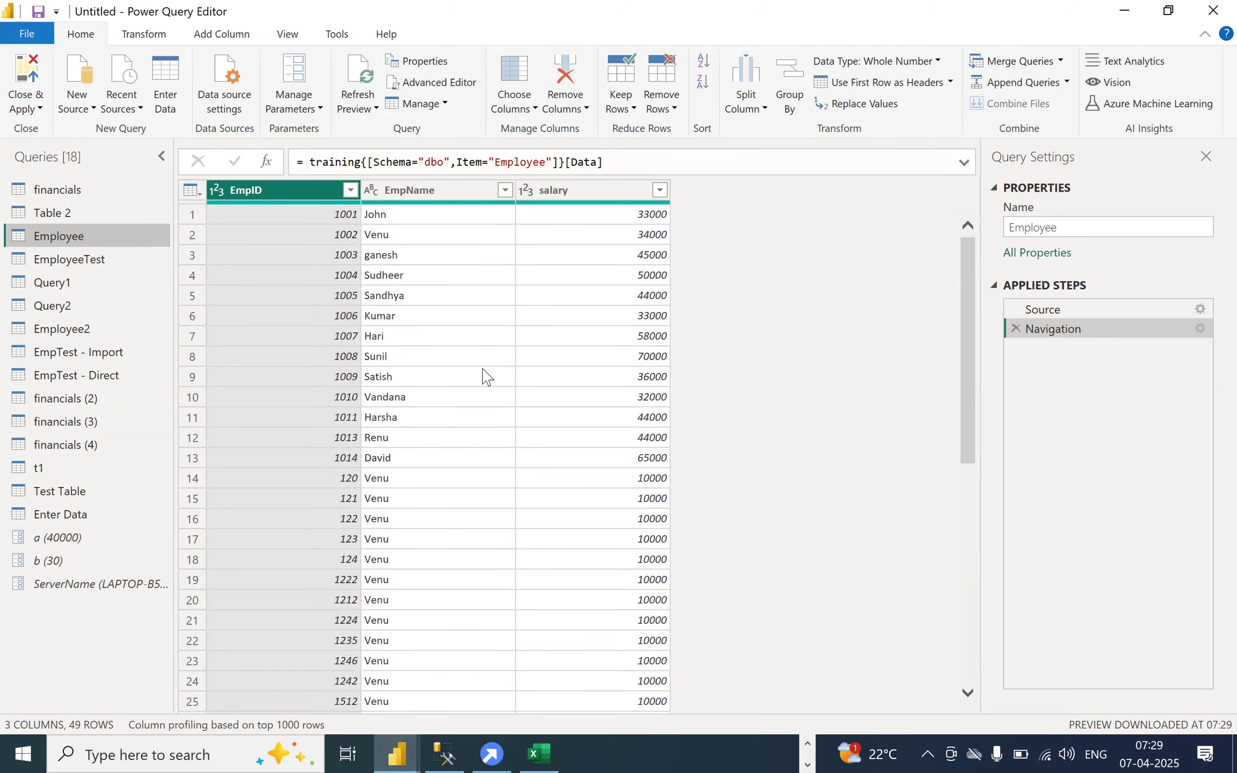
# - Refresh the previews of all queries
pyautogui.click(370, 108)
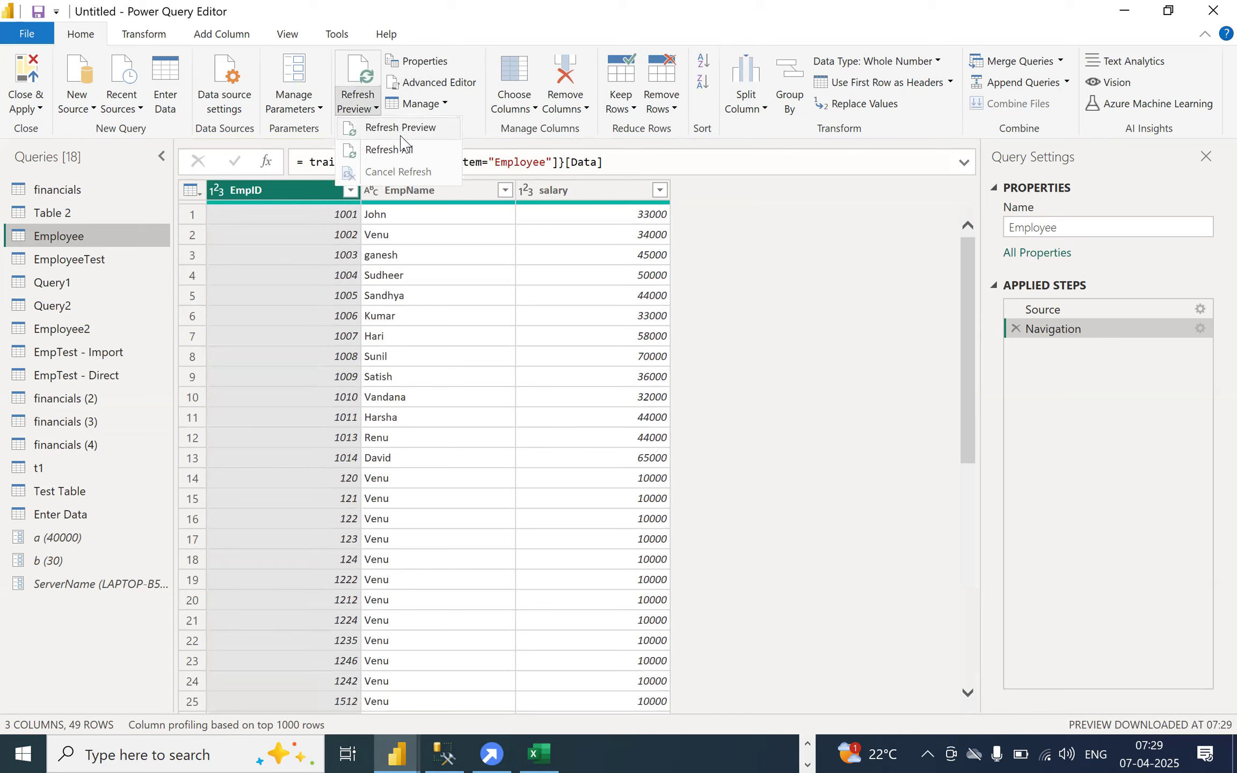
pyautogui.click(386, 151)
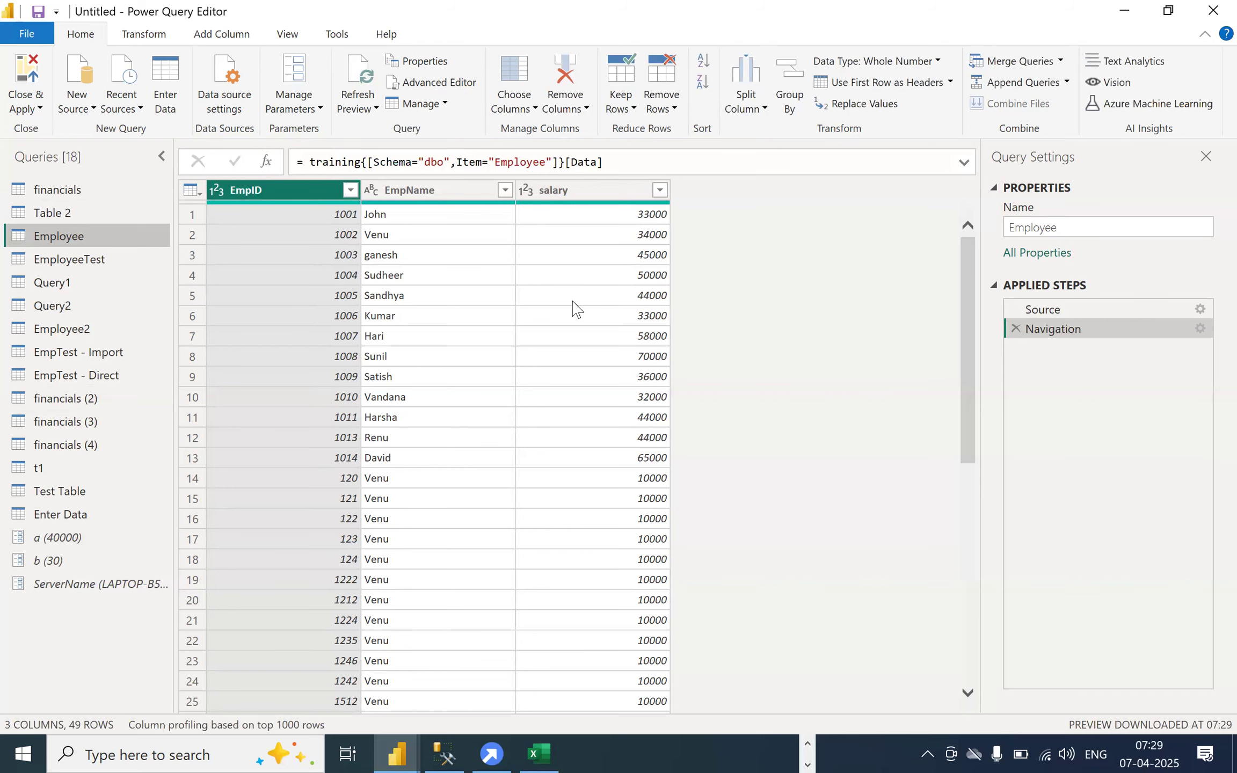
pyautogui.doubleClick(502, 14)
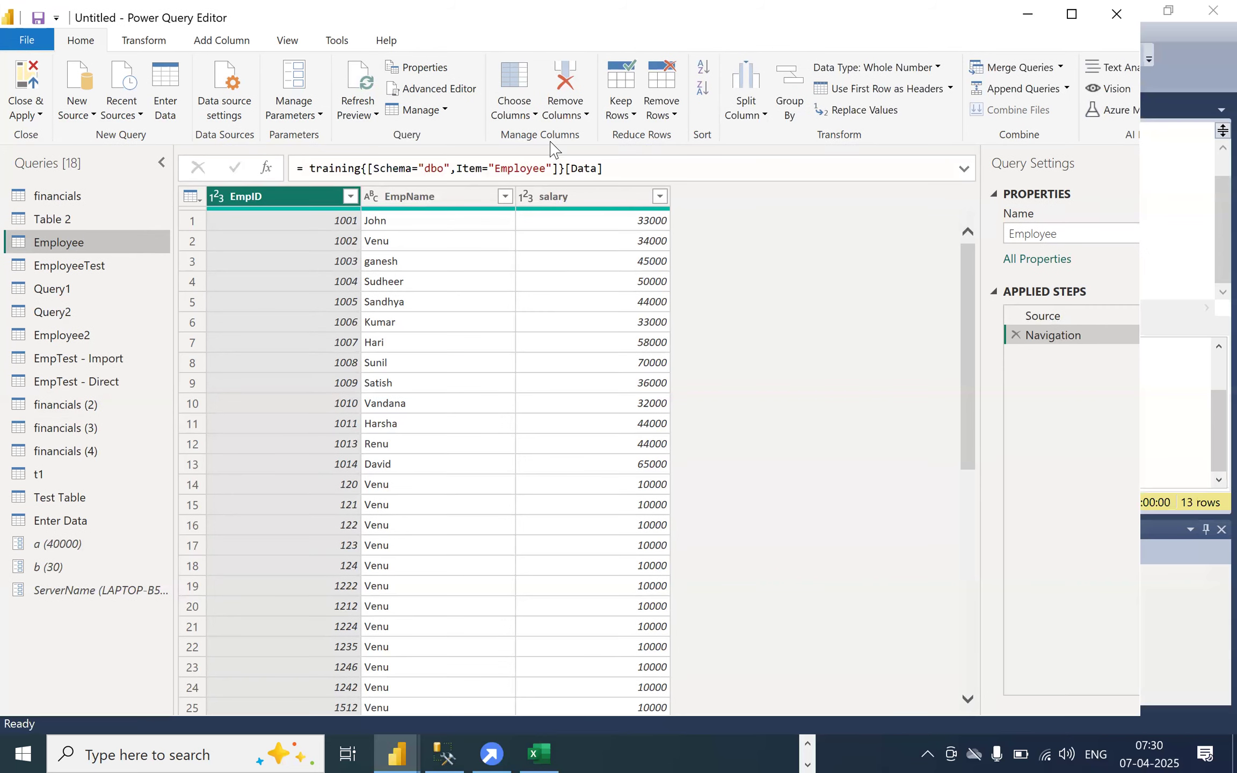
pyautogui.moveTo(550, 142); pyautogui.dragTo(560, 177)
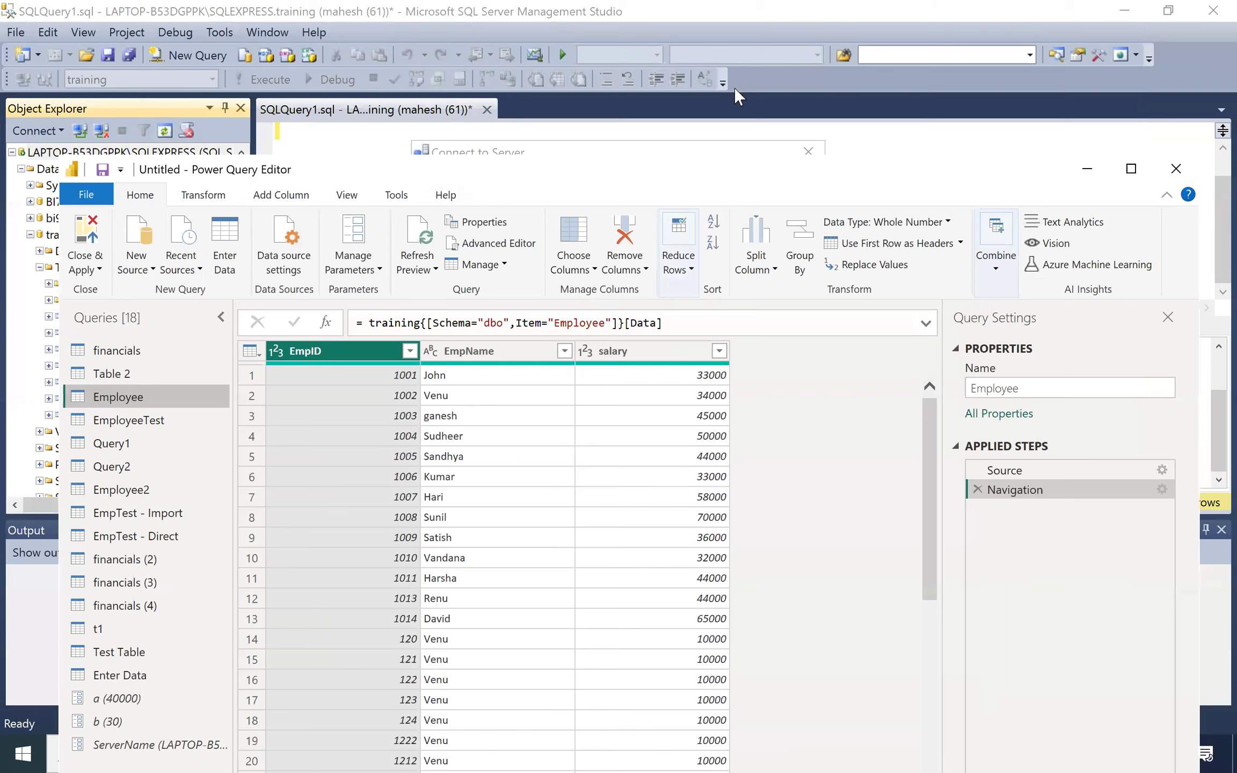
pyautogui.click(1131, 171)
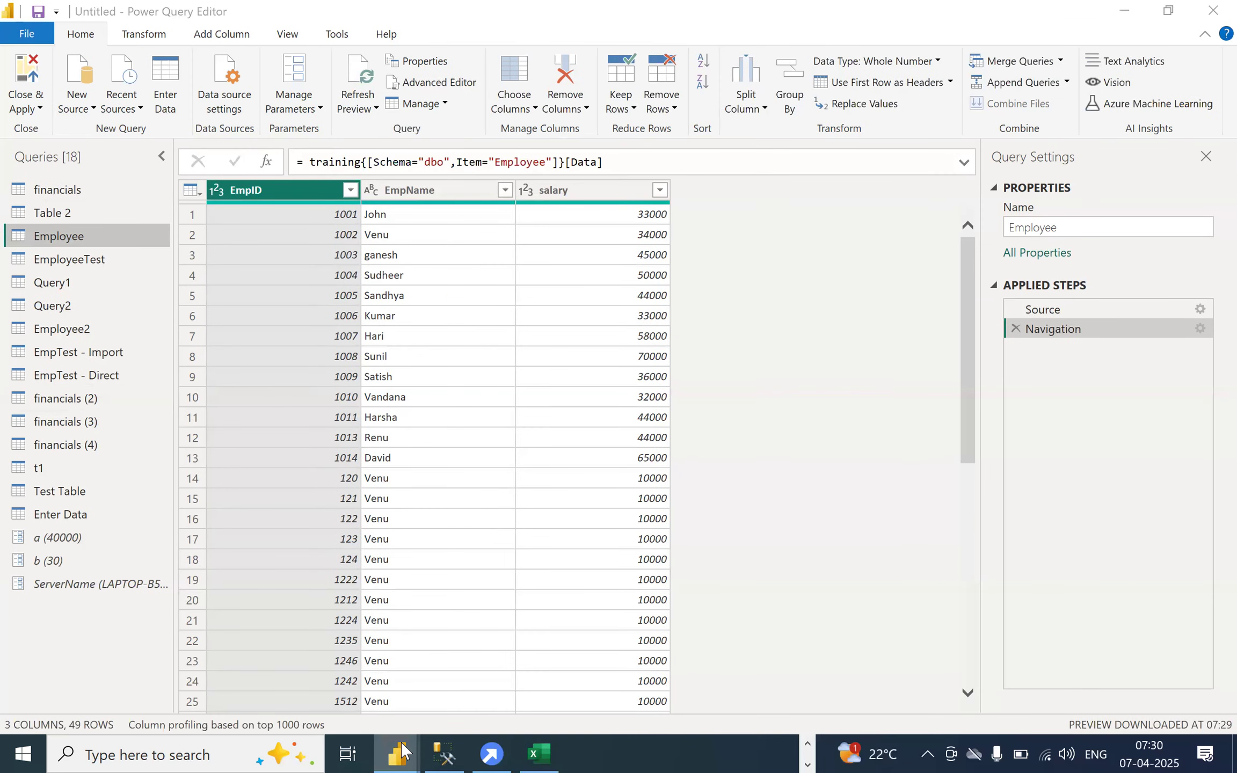
# - Switch to the Power BI Desktop window and try to refresh only the EmpTest - Import table's data
pyautogui.moveTo(401, 752)
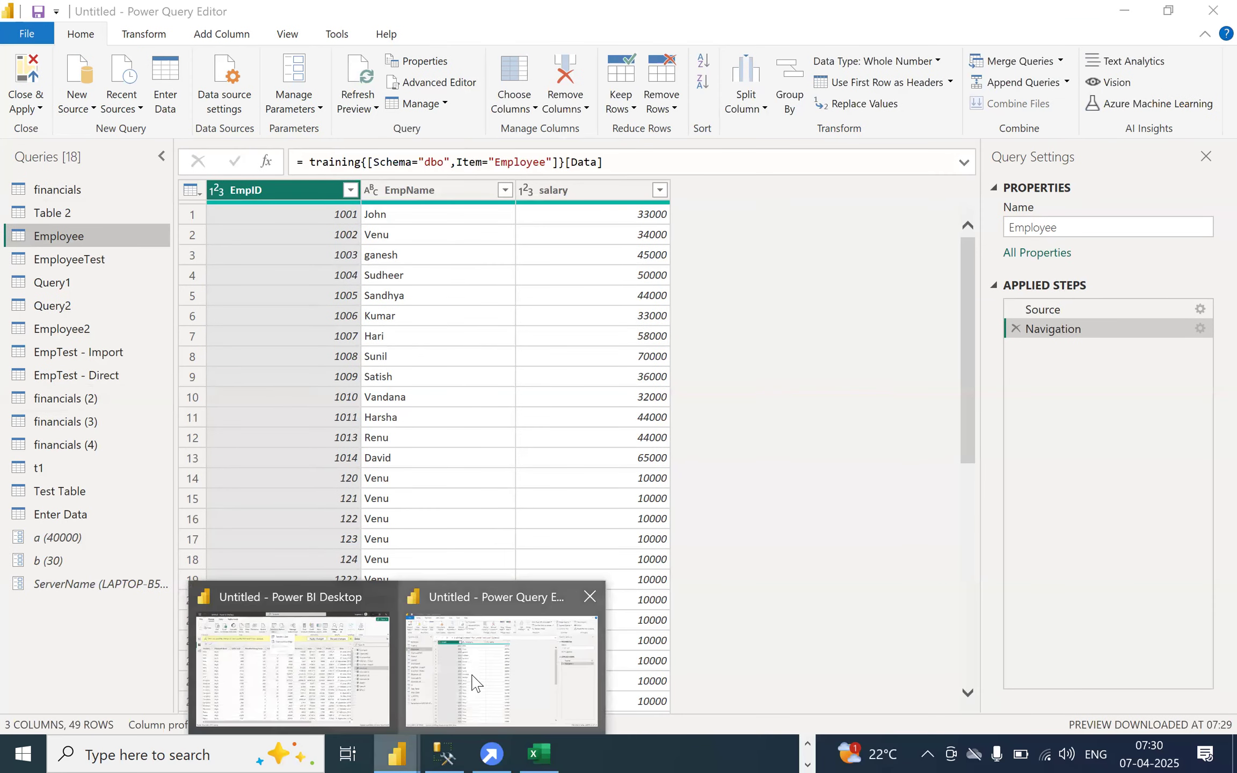
pyautogui.click(332, 598)
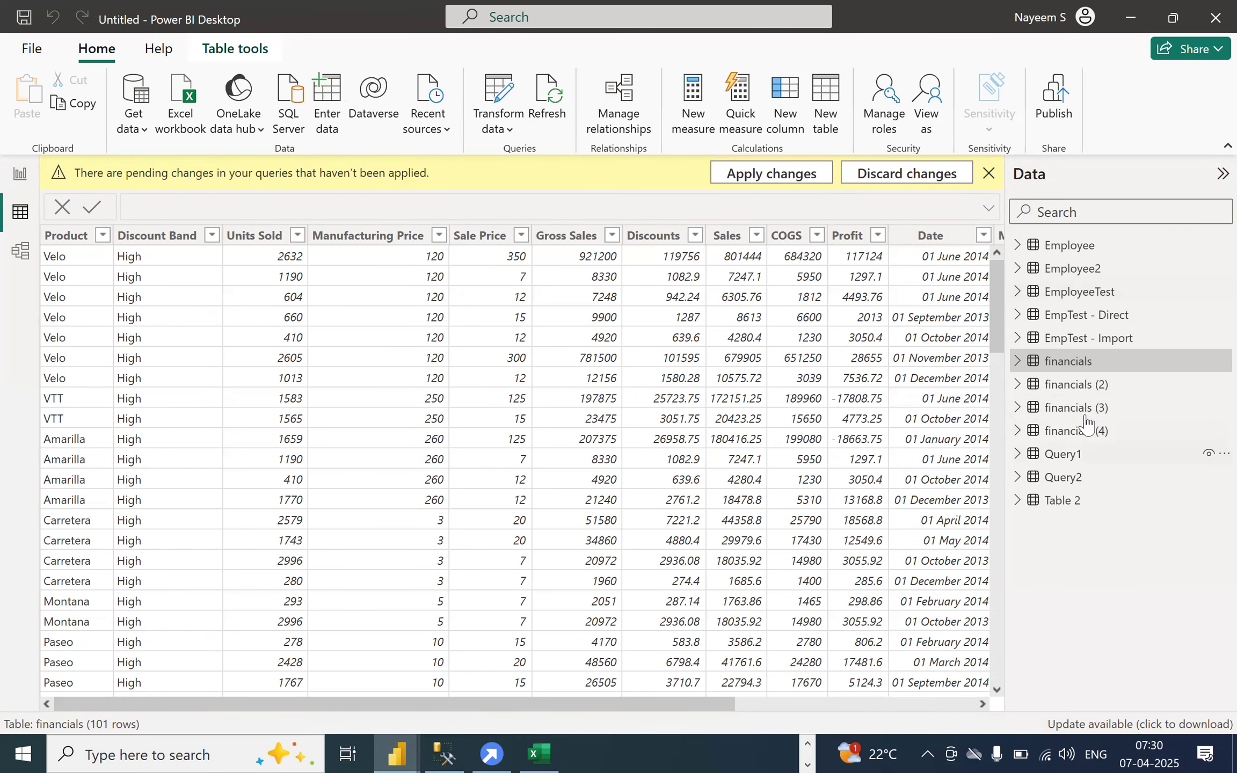
pyautogui.rightClick(1056, 322)
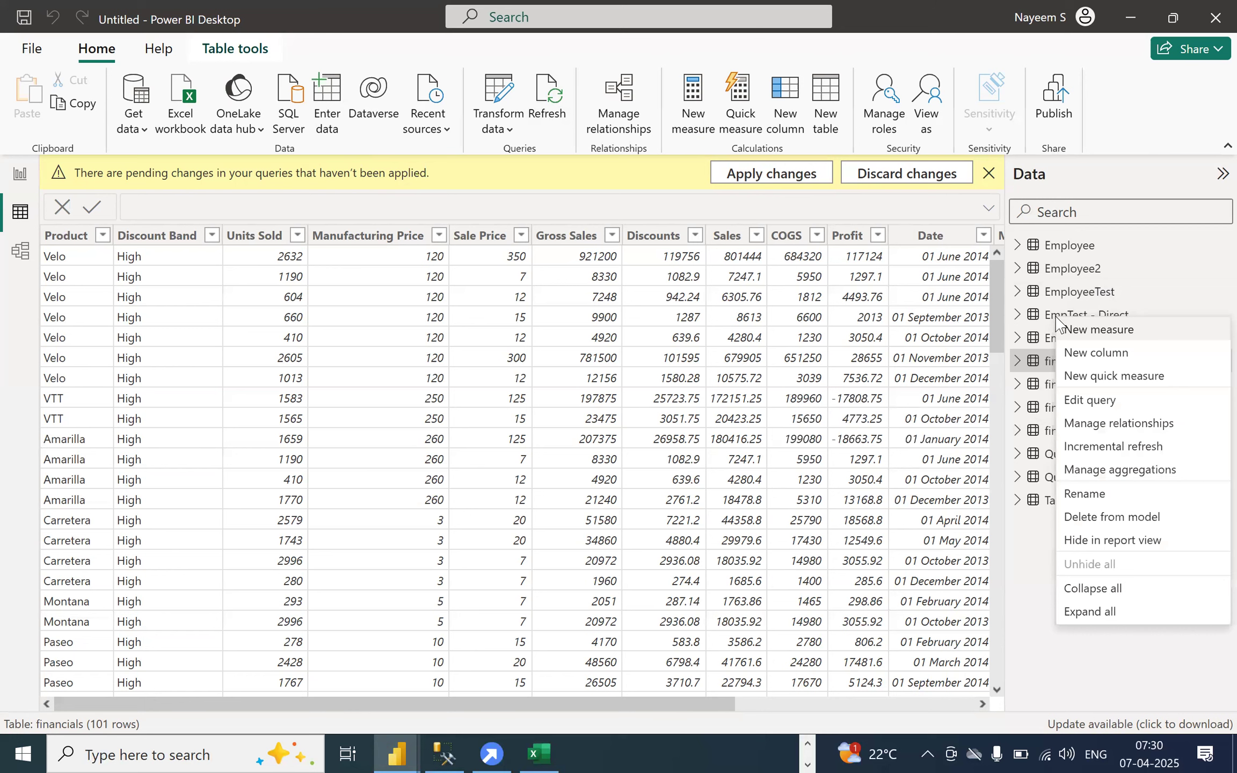
pyautogui.click(1031, 523)
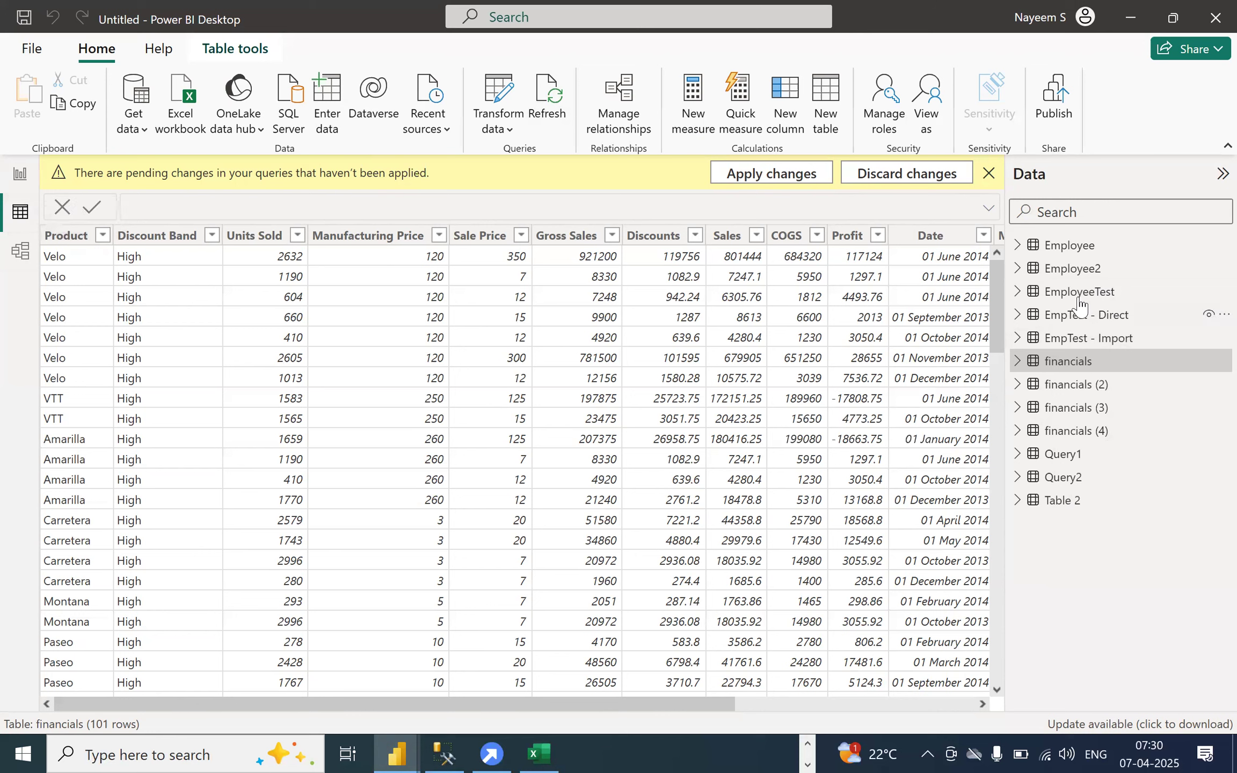
pyautogui.rightClick(1082, 346)
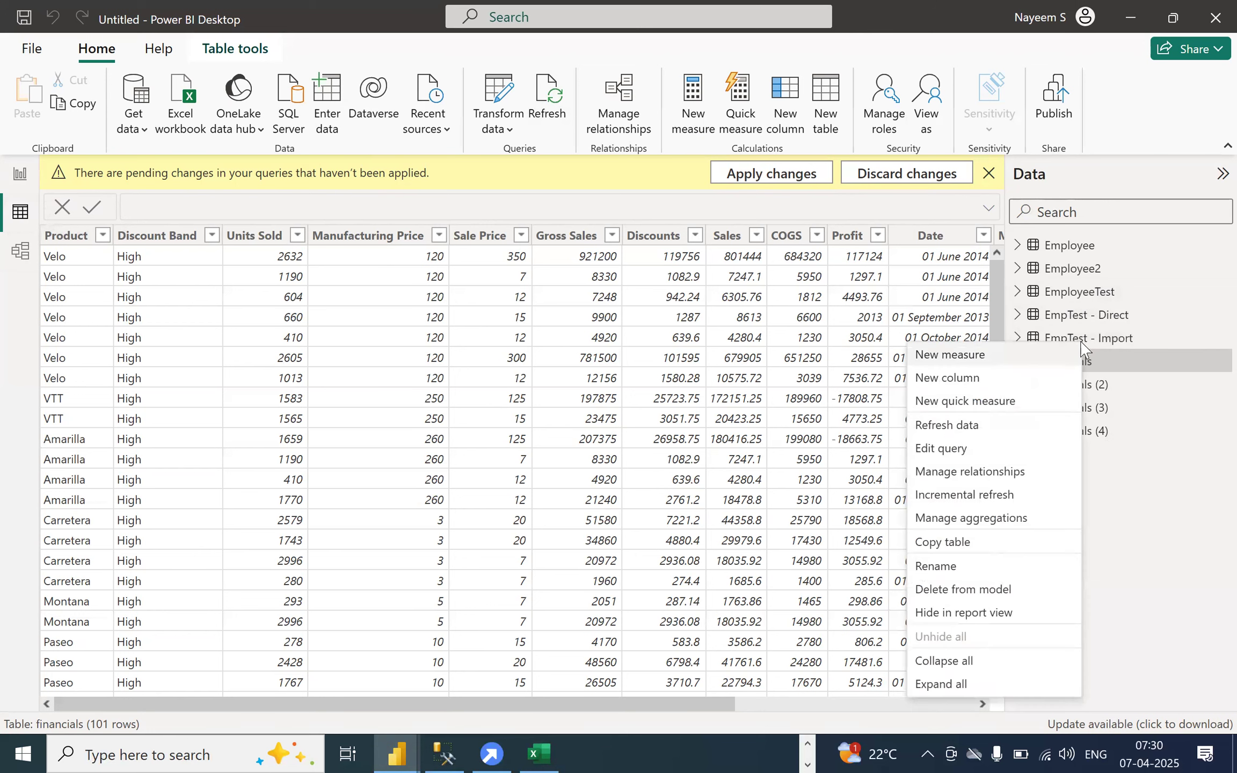
pyautogui.click(966, 427)
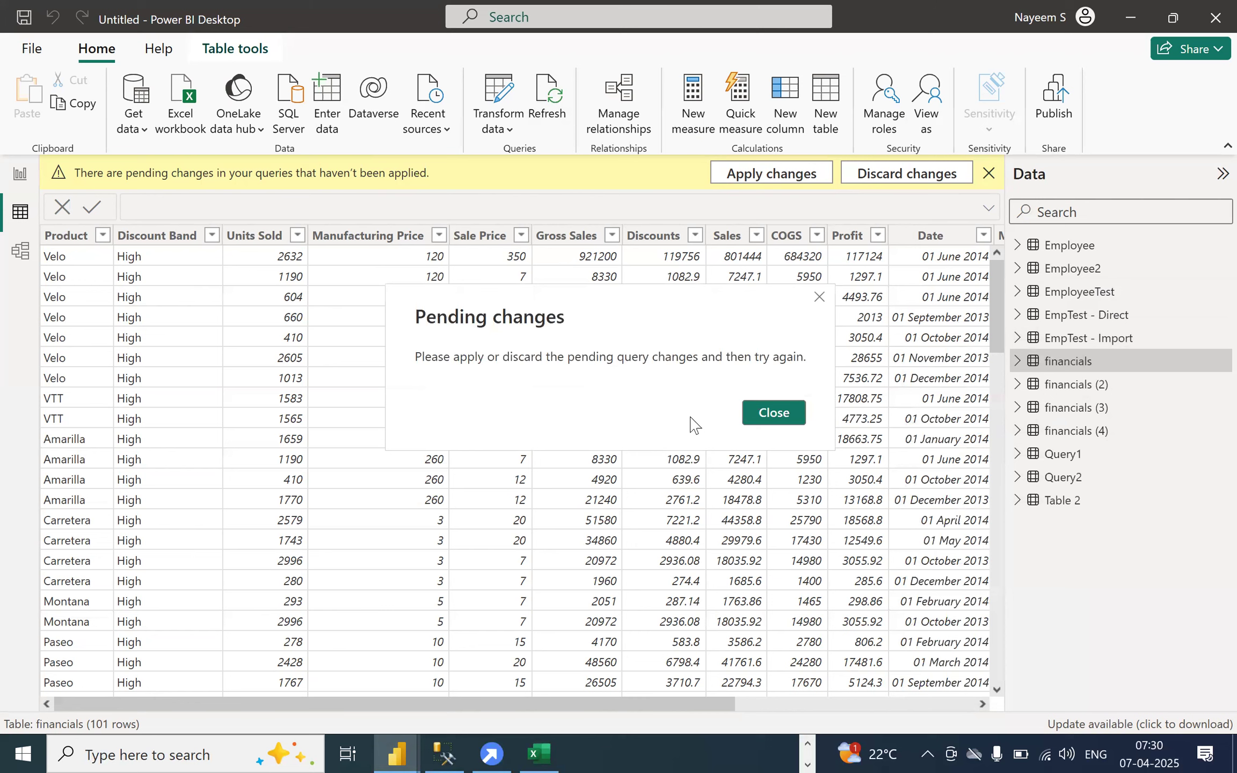
pyautogui.click(772, 413)
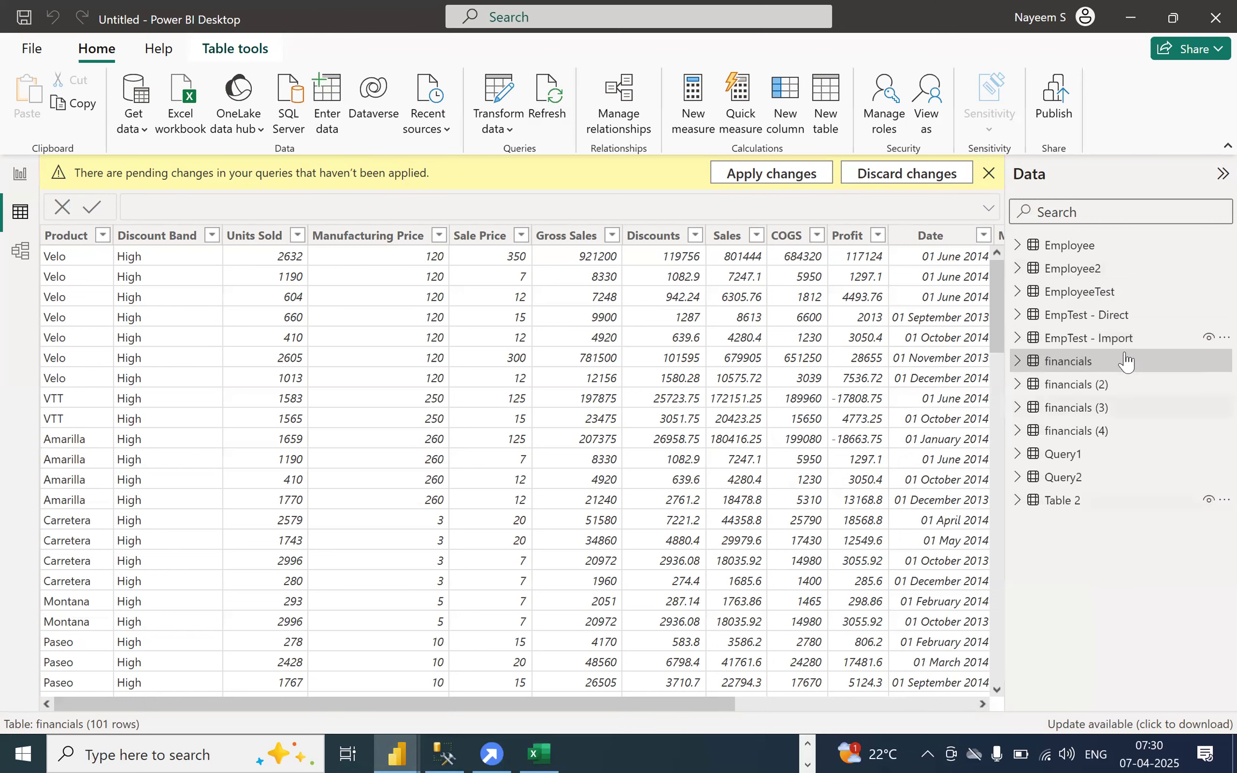
# - Refresh the data of all tables in the model
pyautogui.click(558, 104)
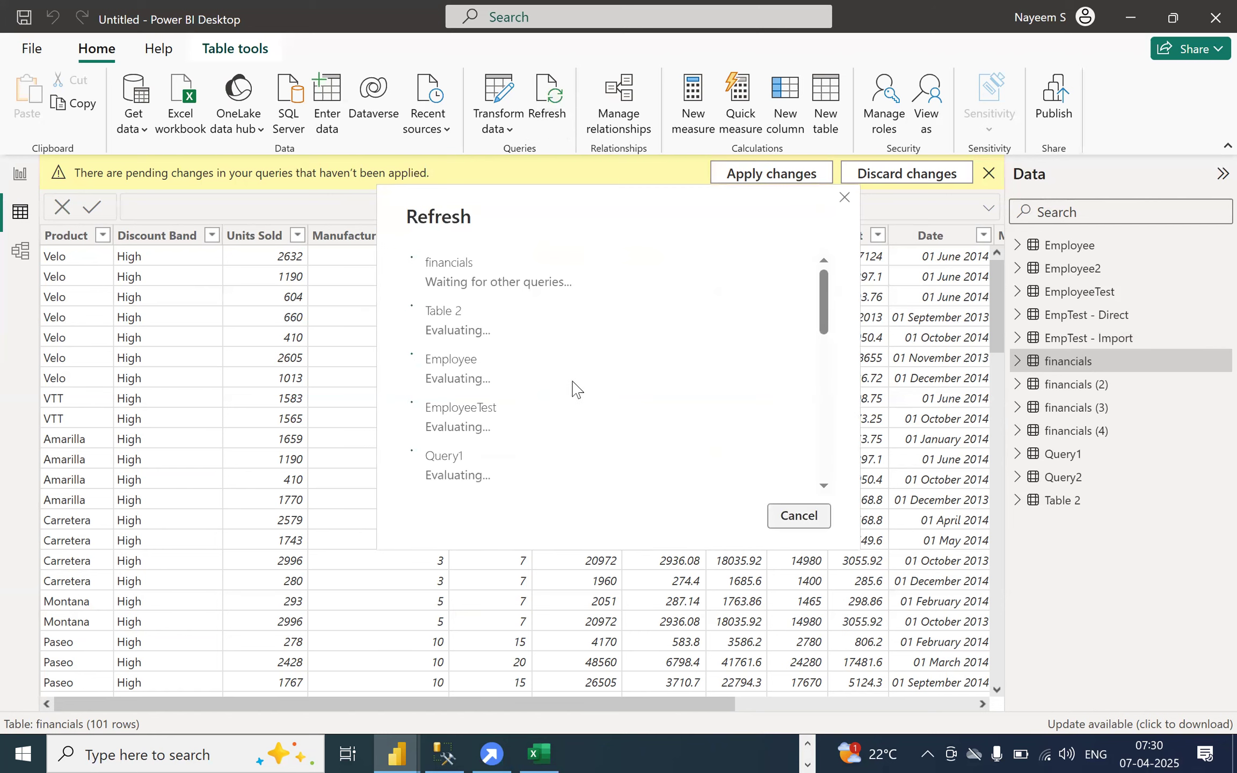
pyautogui.scroll(-5, 573, 386)
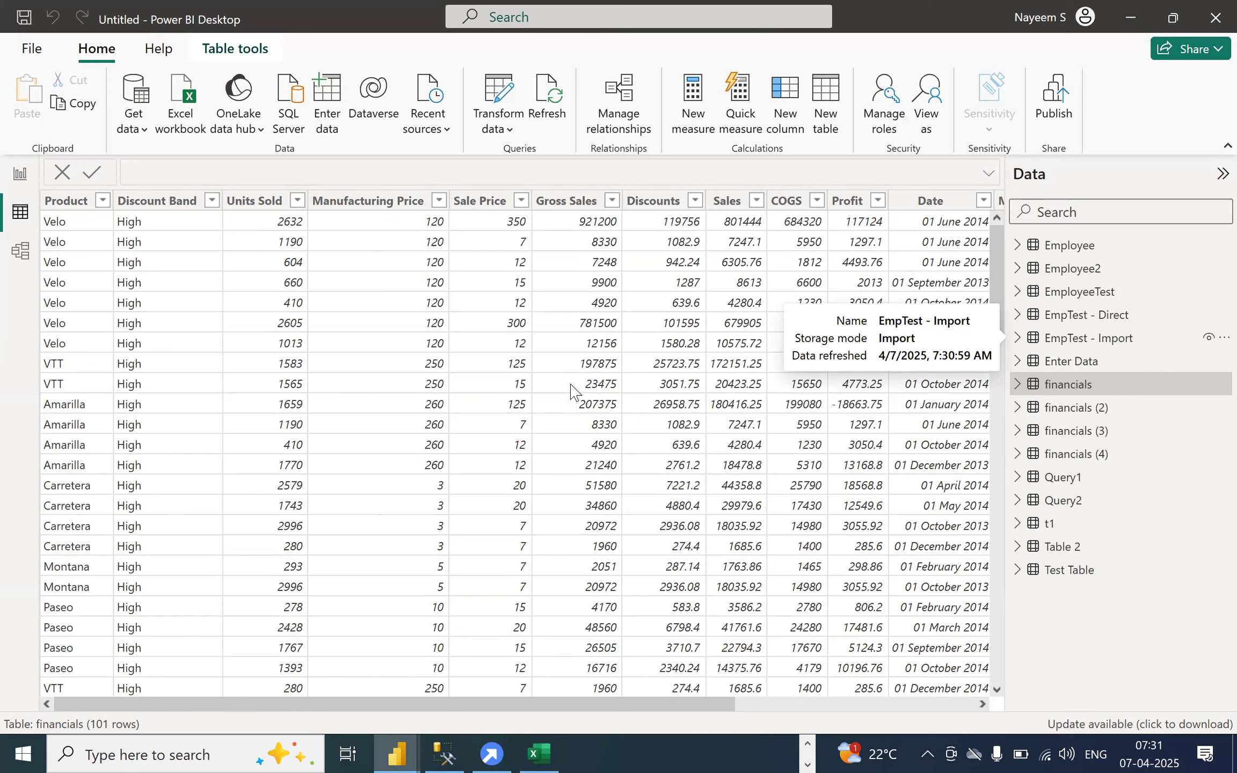
# - Switch to SQL Server Management Studio, cancel the server connection dialog and minimize the program
pyautogui.click(455, 751)
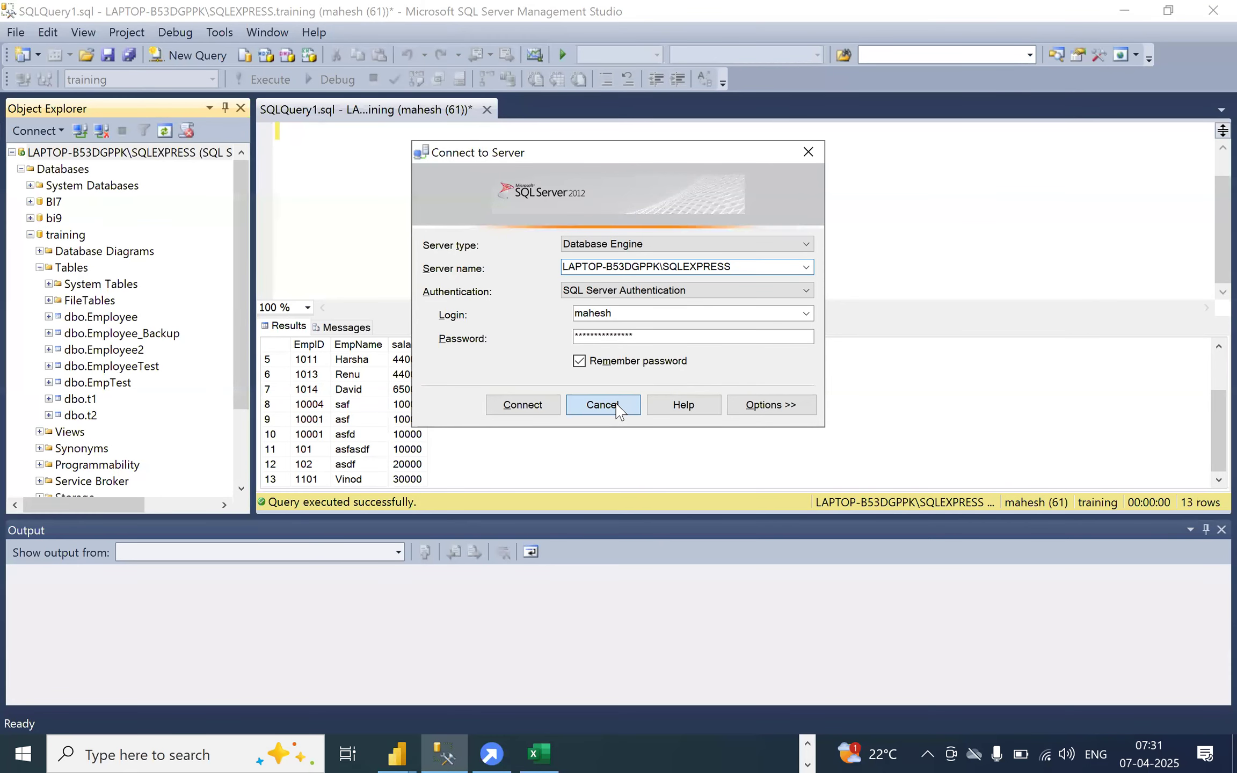
pyautogui.click(641, 405)
pyautogui.click(1124, 11)
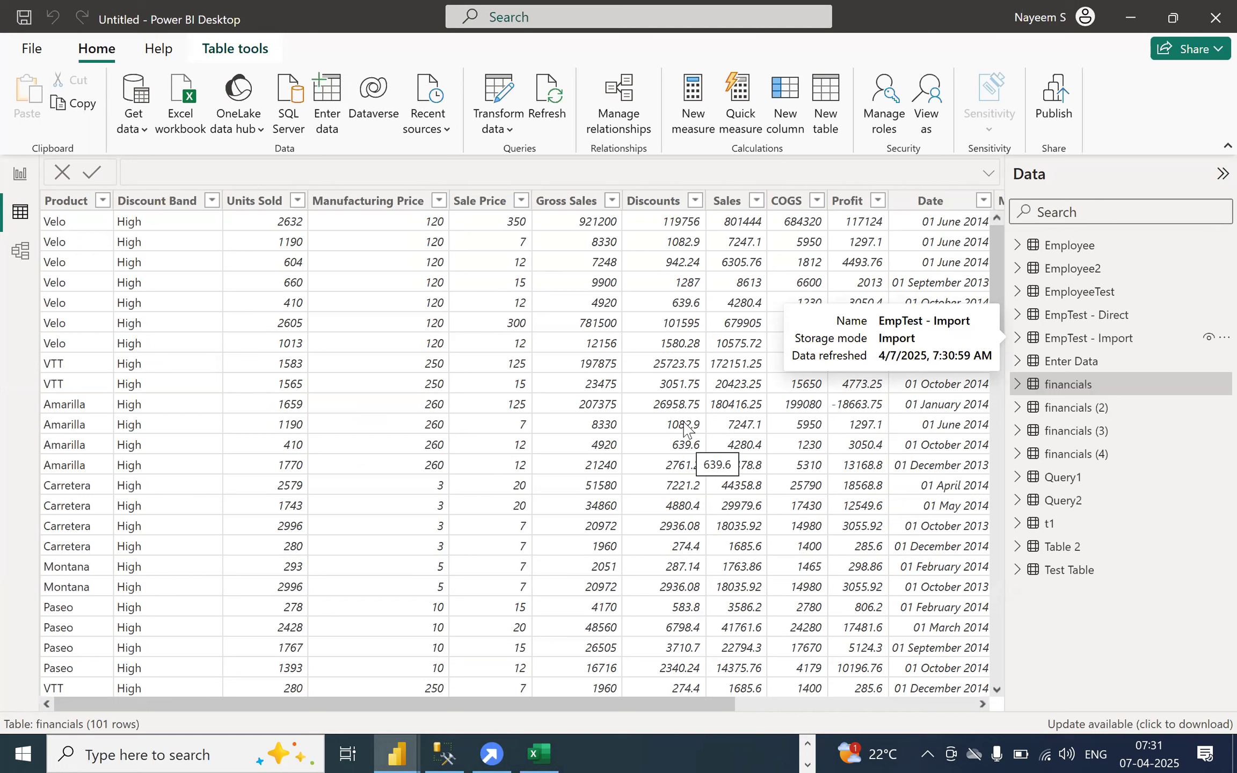
# - Return to the Power Query Editor and close it, applying the query changes
pyautogui.hotkey('alt', 'Tab')
pyautogui.hotkey('alt', 'Tab')
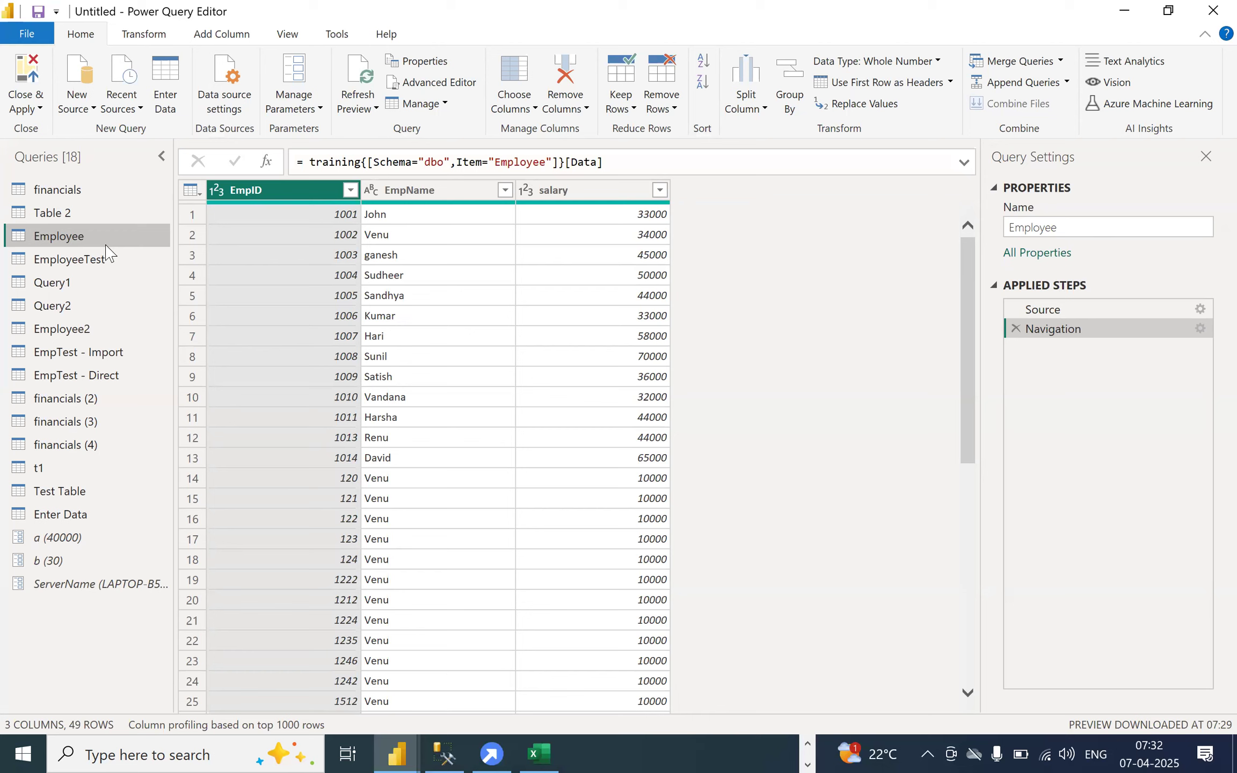
pyautogui.click(26, 78)
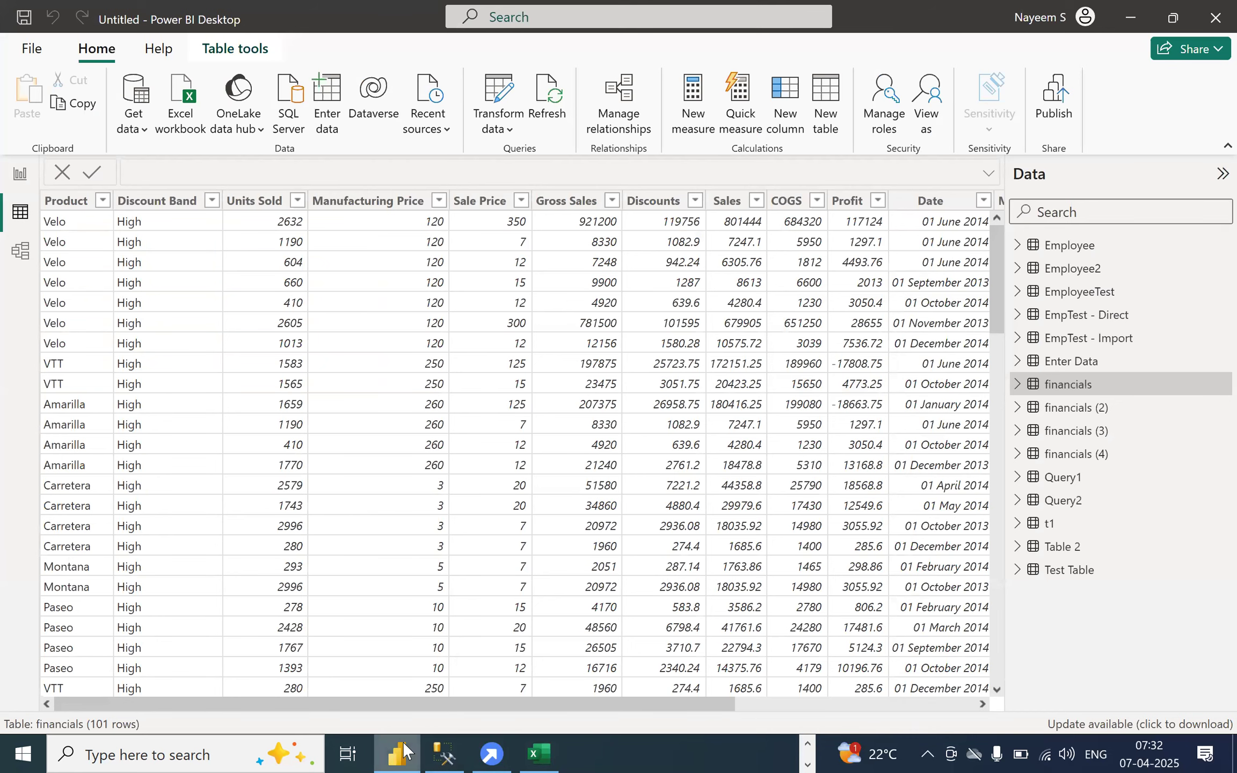
# - Look over the Page 2 visuals and table fields in the report view, and reopen the Power Query Editor
pyautogui.click(405, 749)
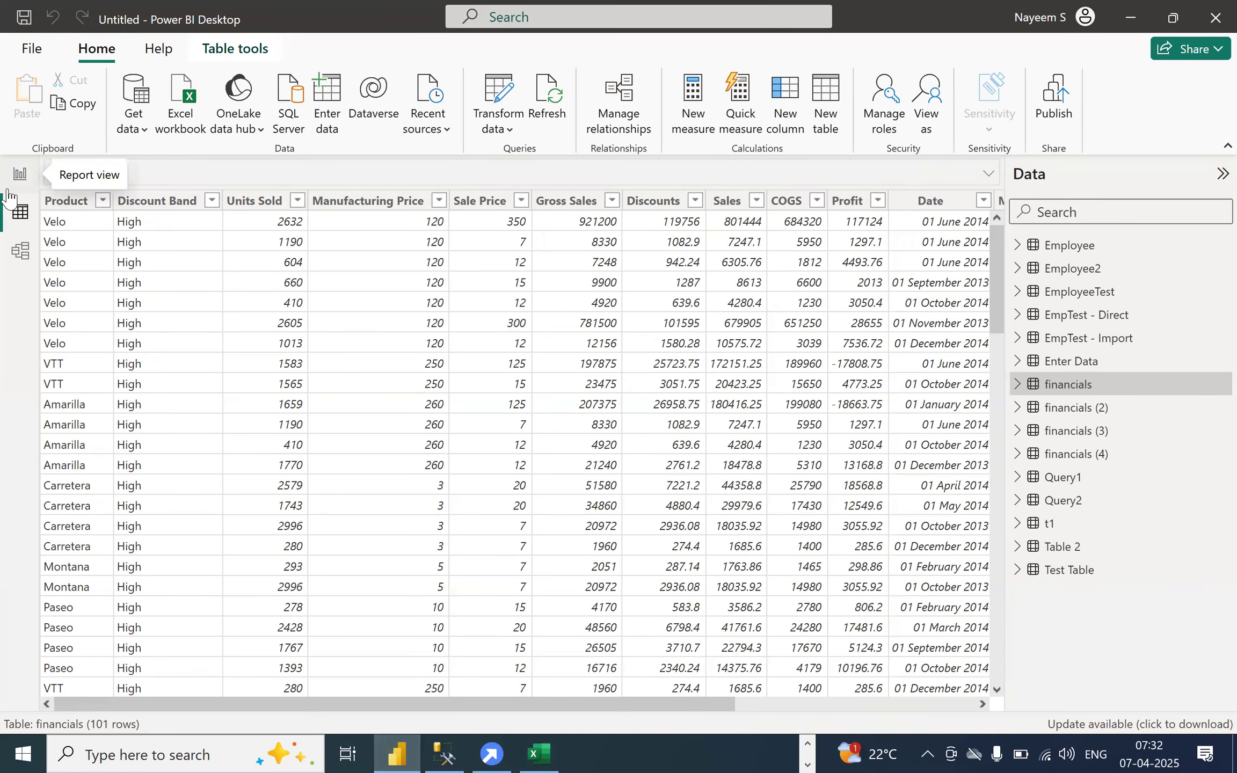
pyautogui.click(19, 173)
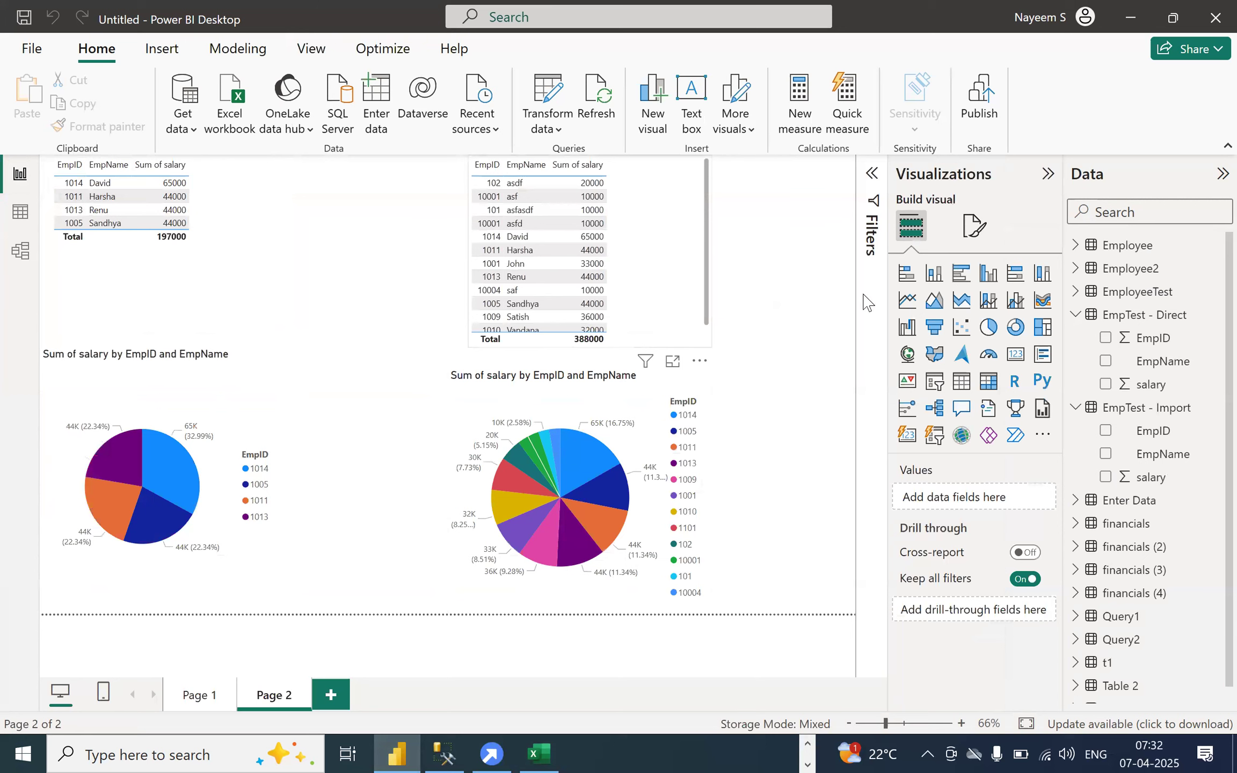
pyautogui.scroll(-1, 1119, 449)
pyautogui.scroll(1, 1119, 449)
pyautogui.scroll(-1, 1119, 449)
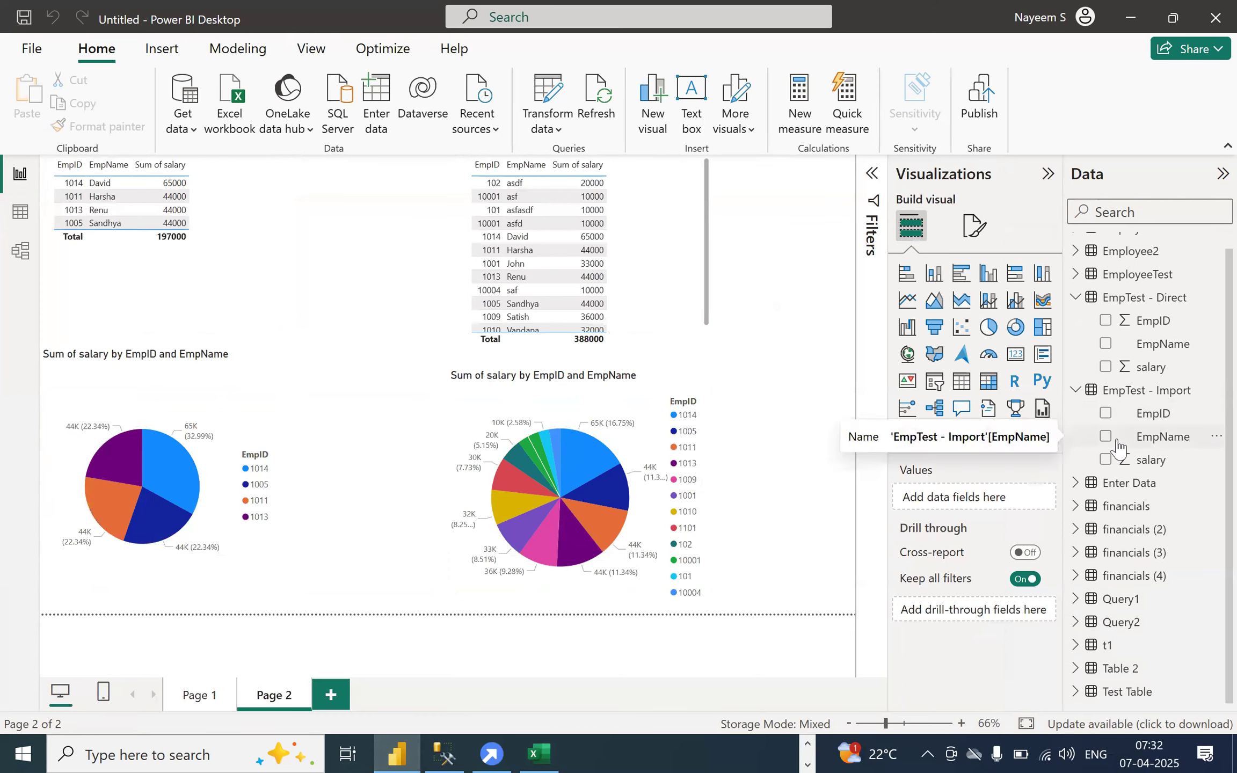
pyautogui.click(542, 99)
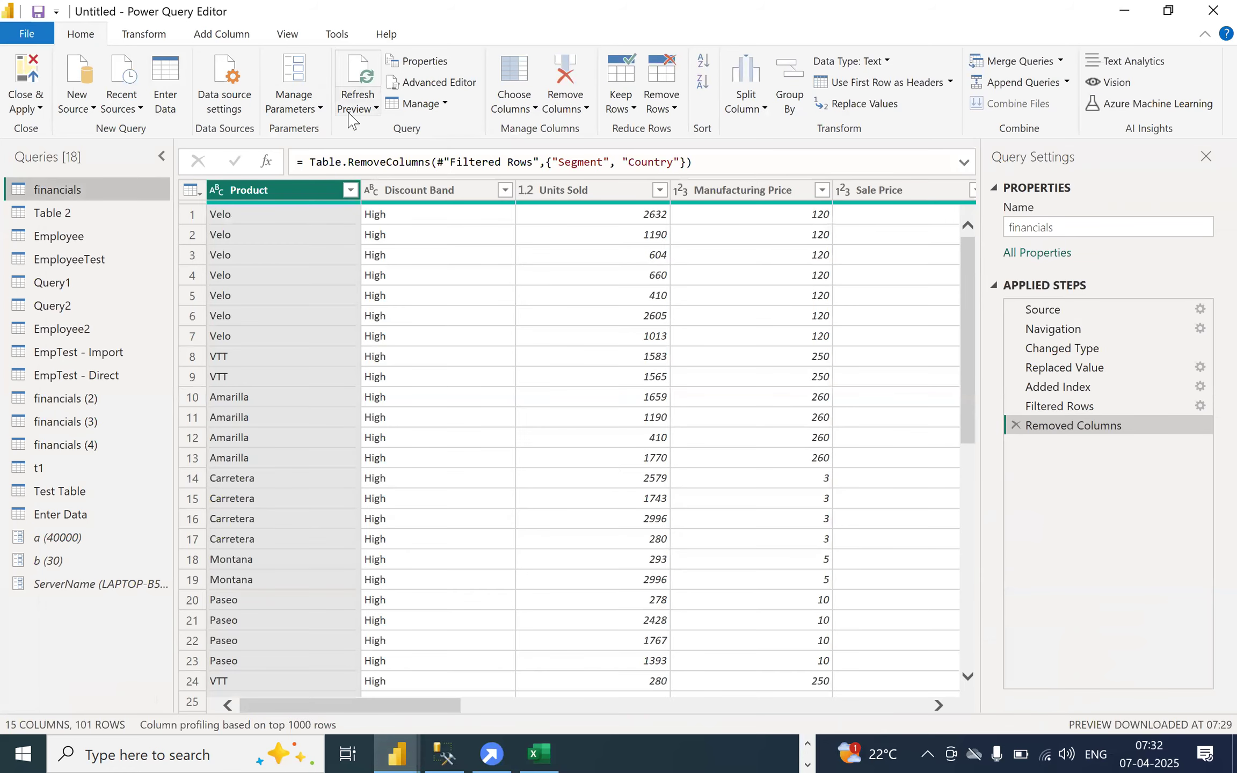
# - Filter the financials query to rows where Units Sold equals 200, and delete that filter step again
pyautogui.click(317, 112)
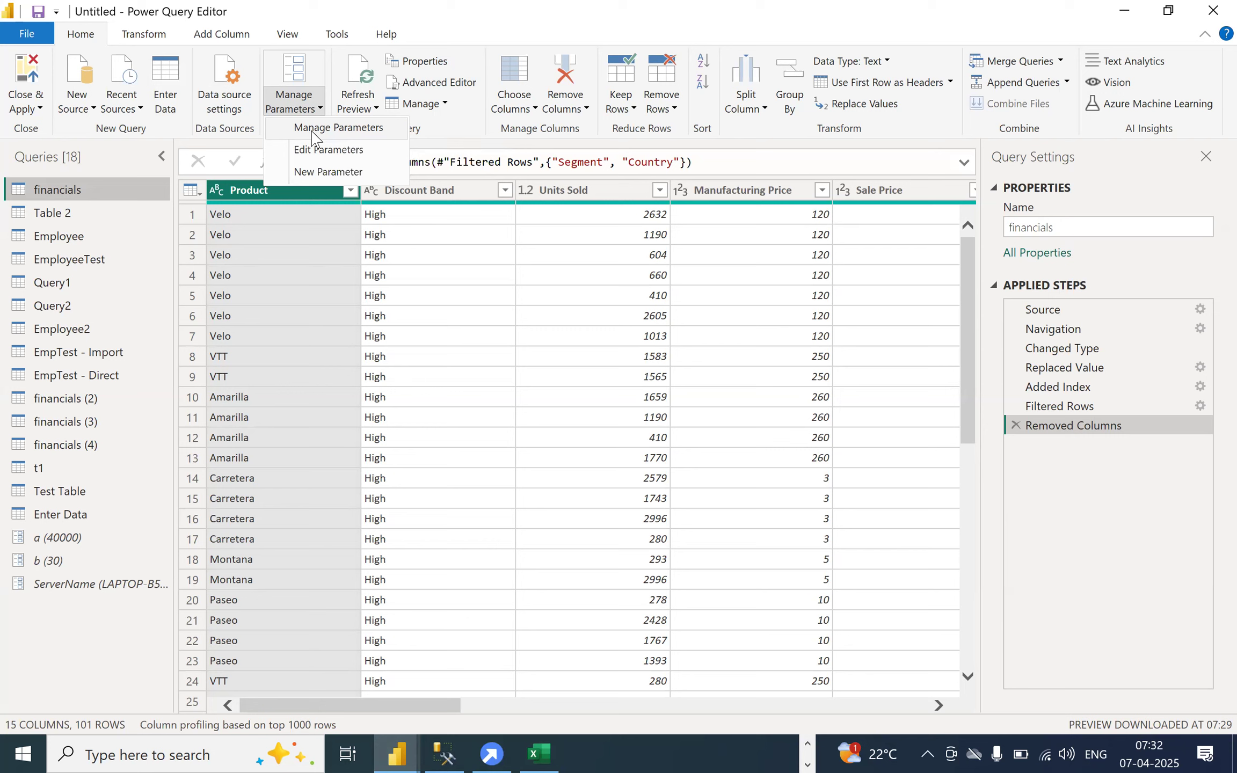
pyautogui.click(658, 189)
pyautogui.click(660, 191)
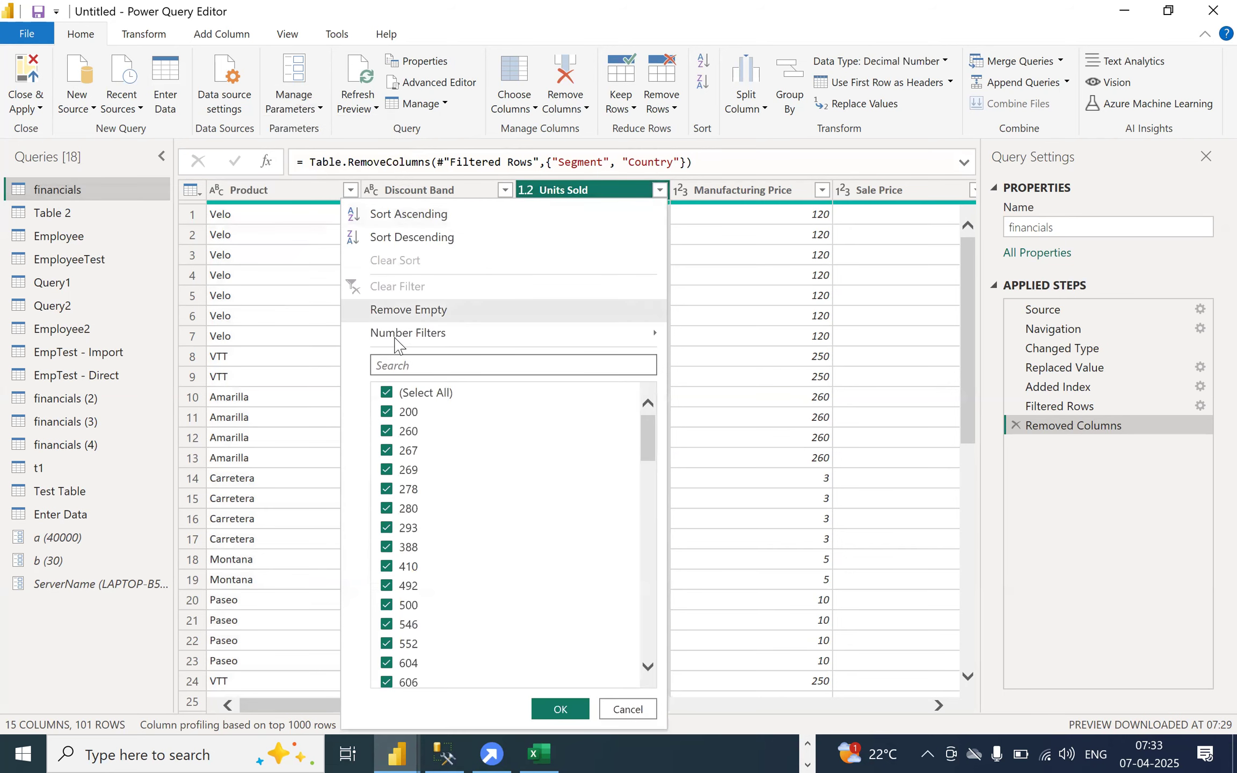
pyautogui.moveTo(645, 333)
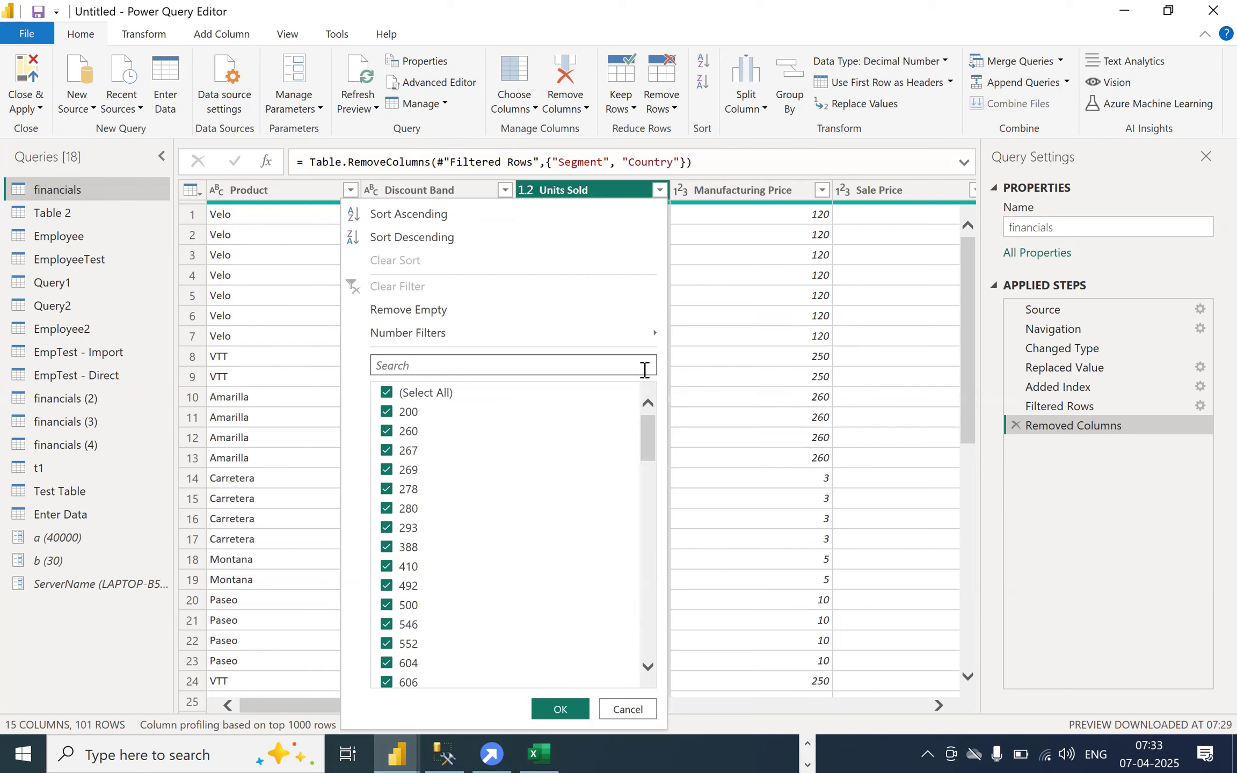
pyautogui.click(645, 370)
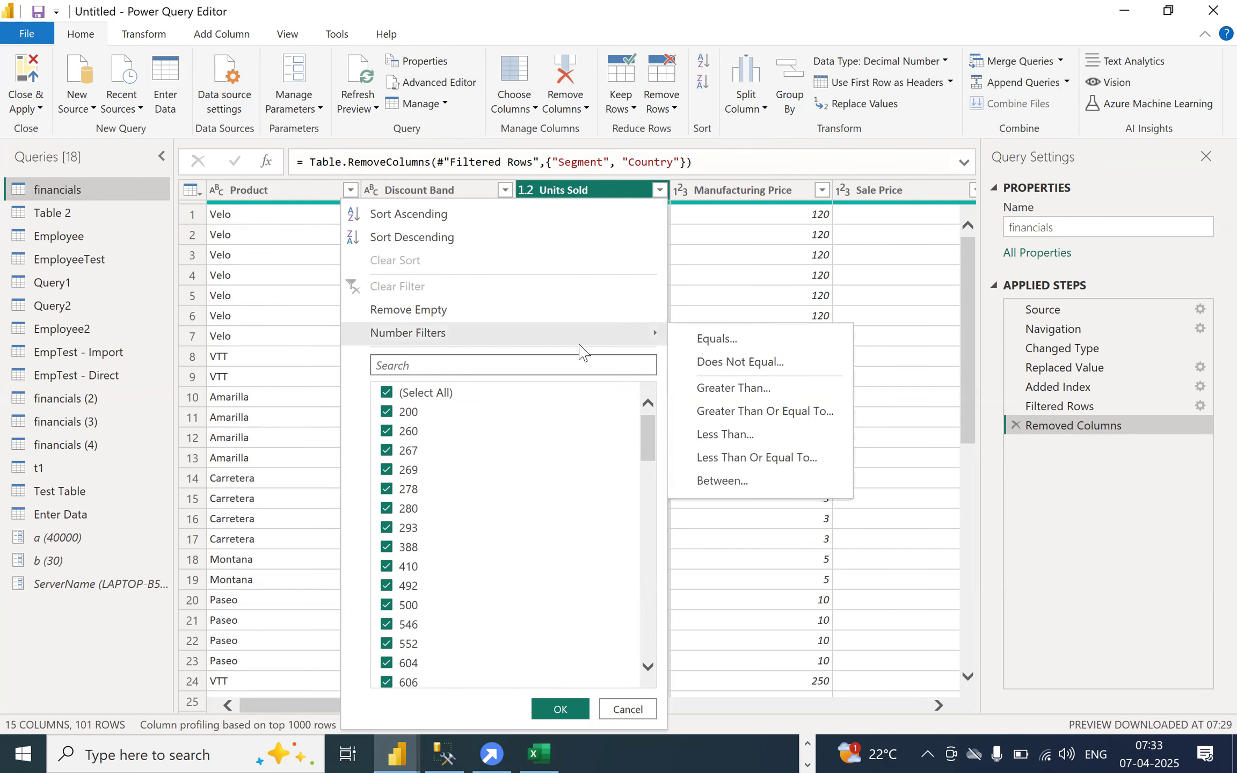
pyautogui.click(696, 342)
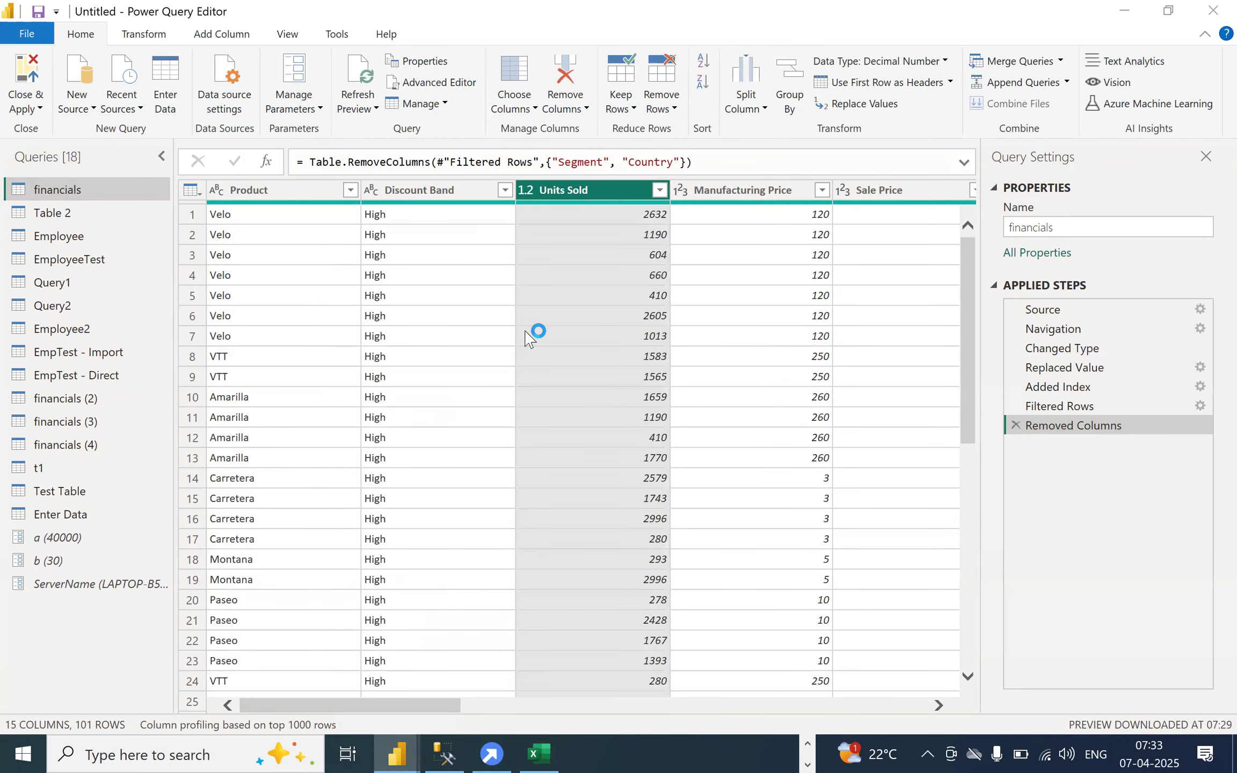
pyautogui.click(567, 382)
pyautogui.write('200')
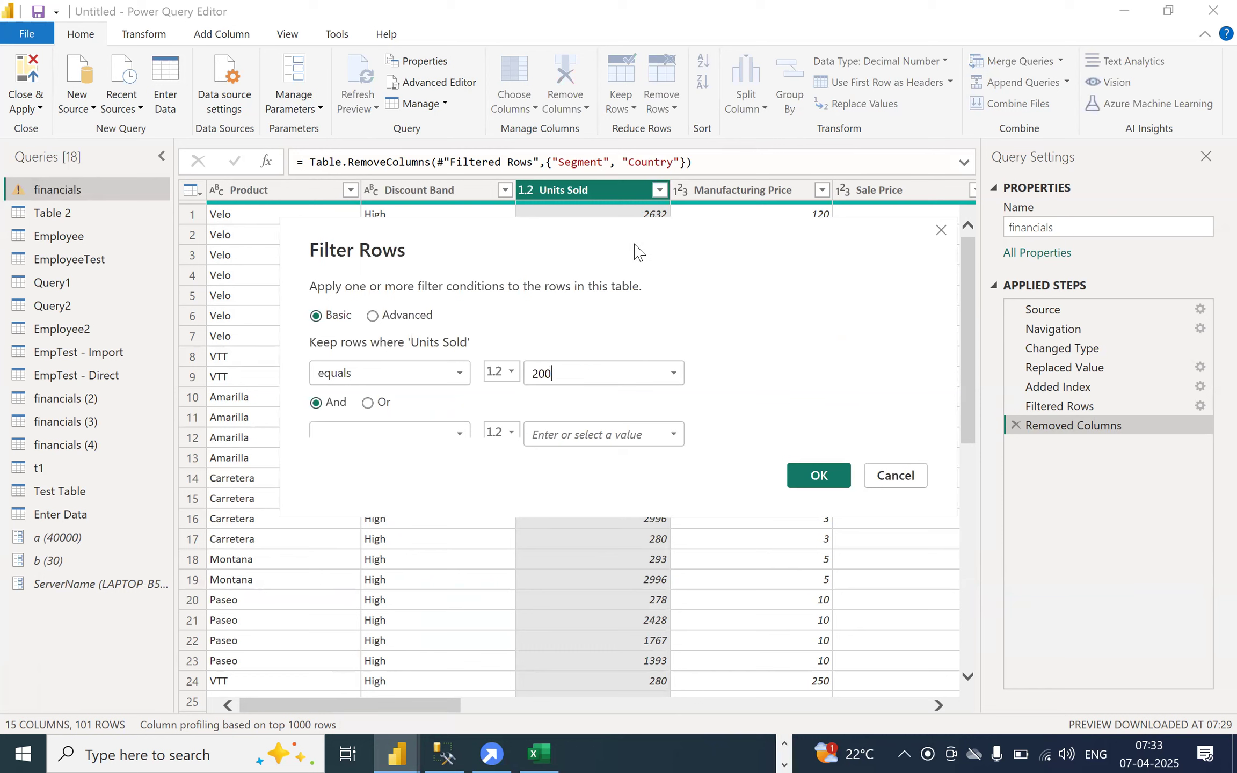
pyautogui.moveTo(638, 252); pyautogui.dragTo(643, 362)
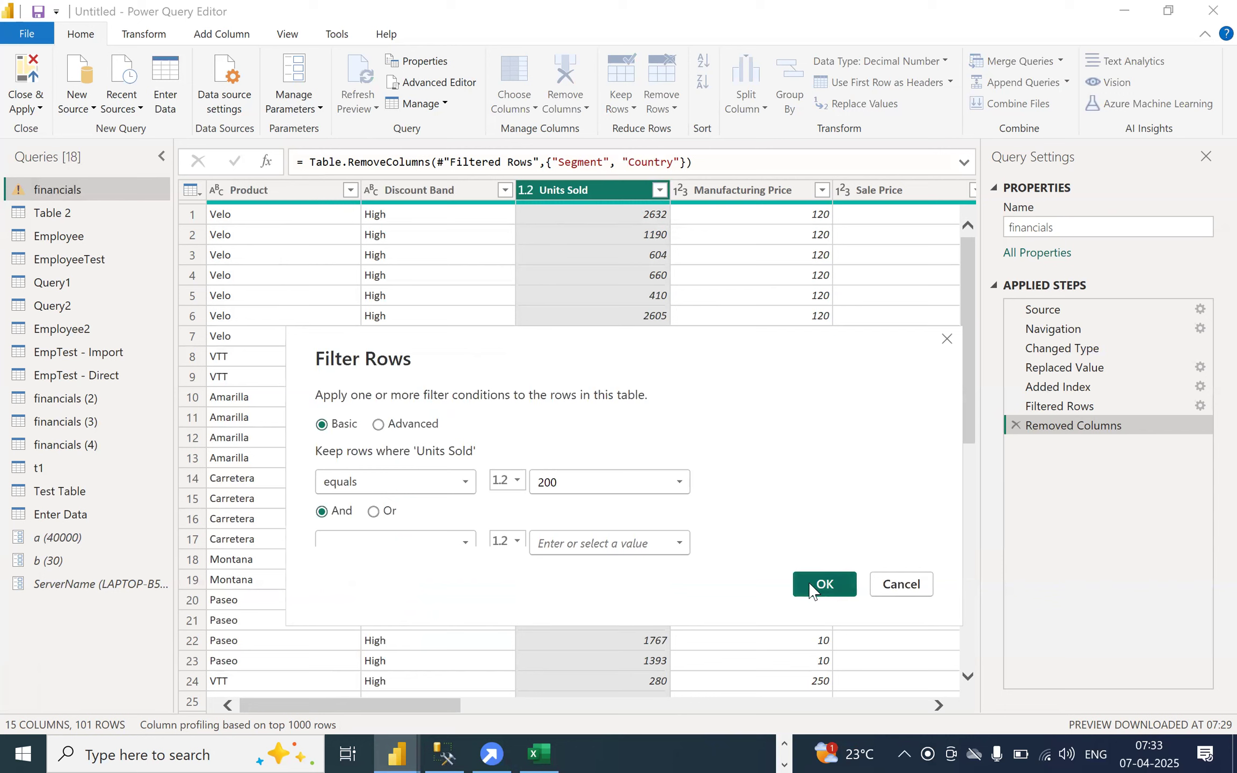
pyautogui.click(826, 590)
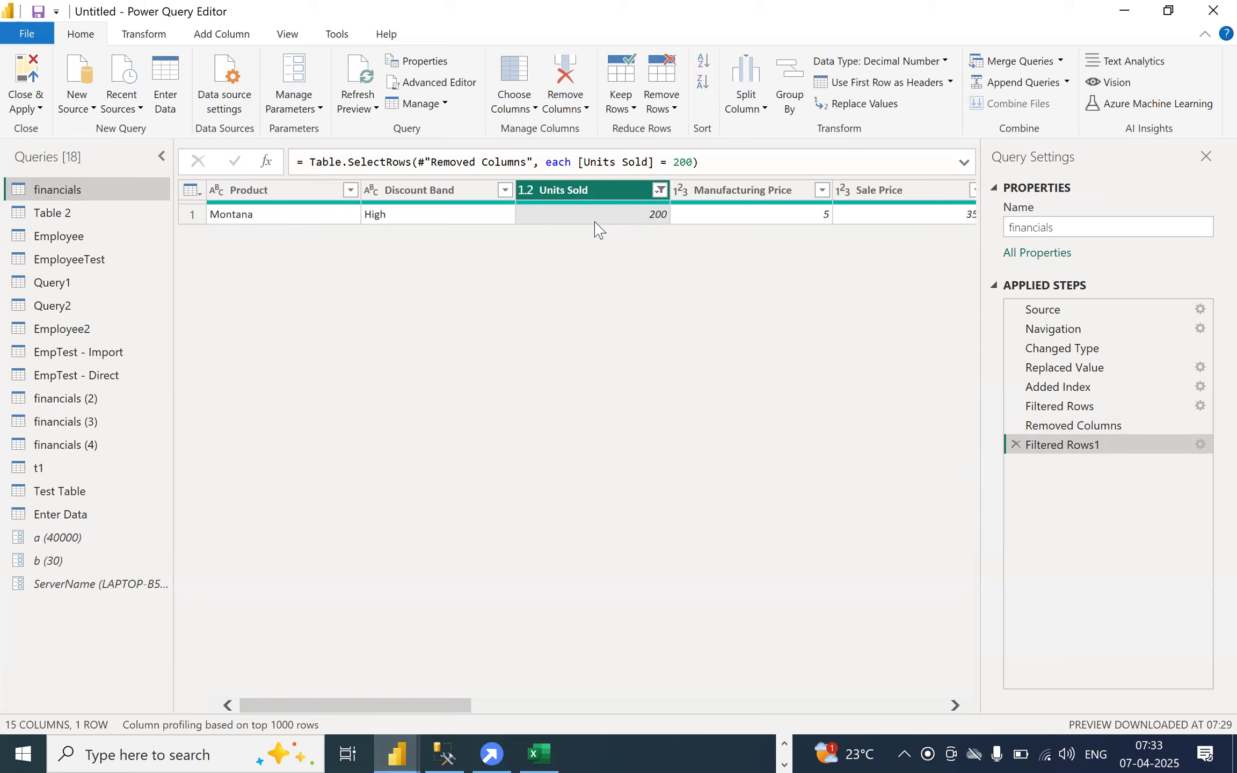
pyautogui.press('Delete')
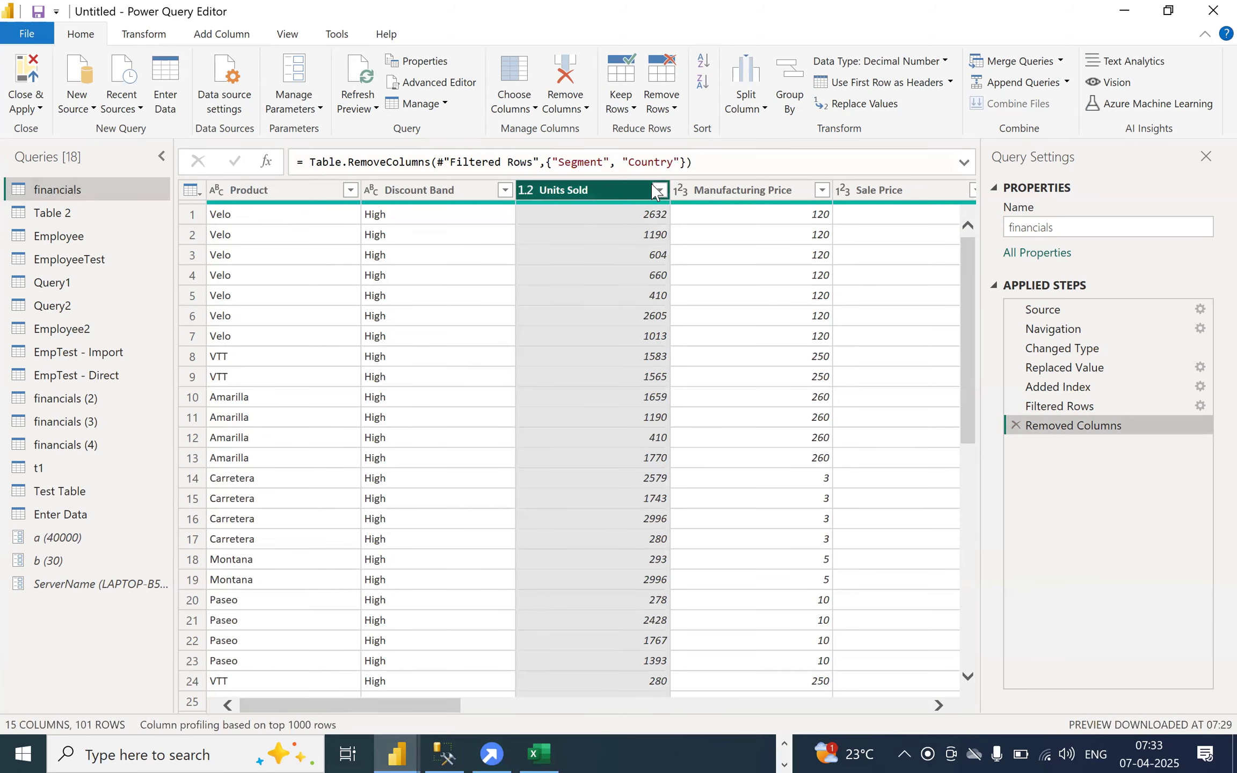
# - Filter the financials query to rows where Units Sold is less than or equal to 200, and delete that filter step
pyautogui.click(657, 192)
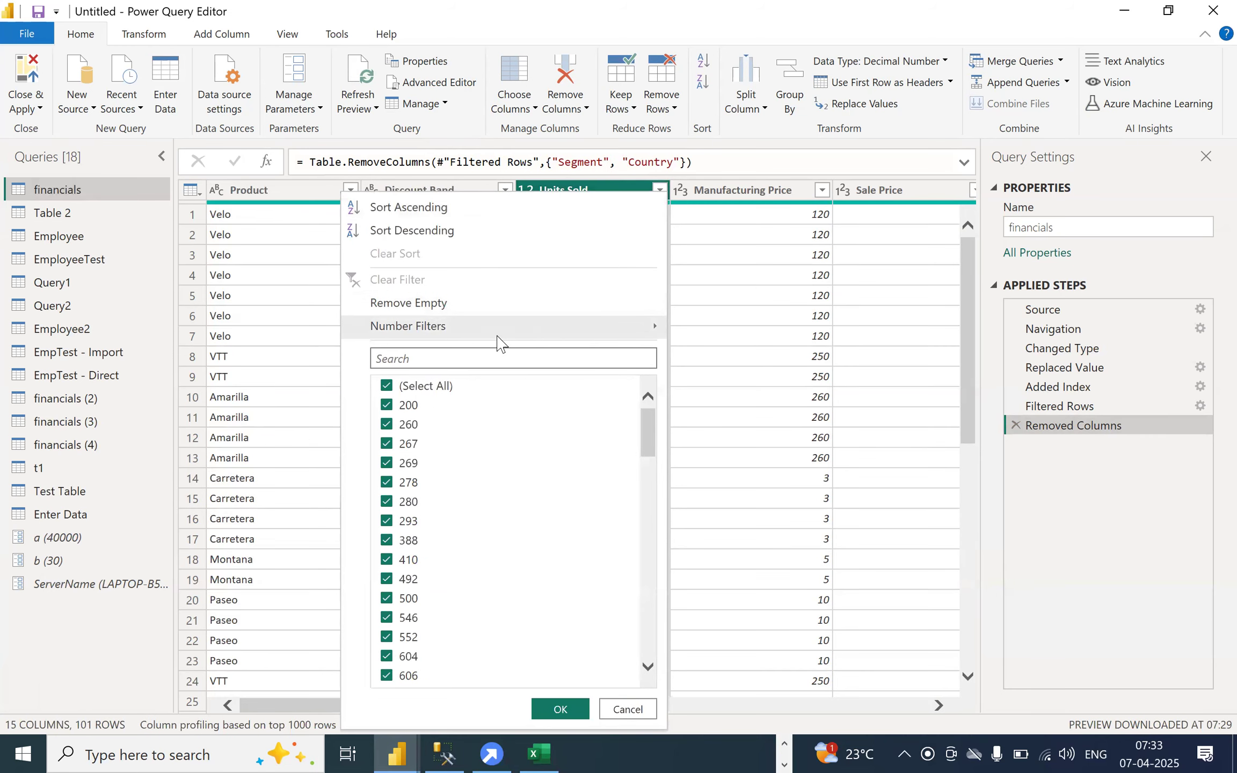
pyautogui.moveTo(660, 344)
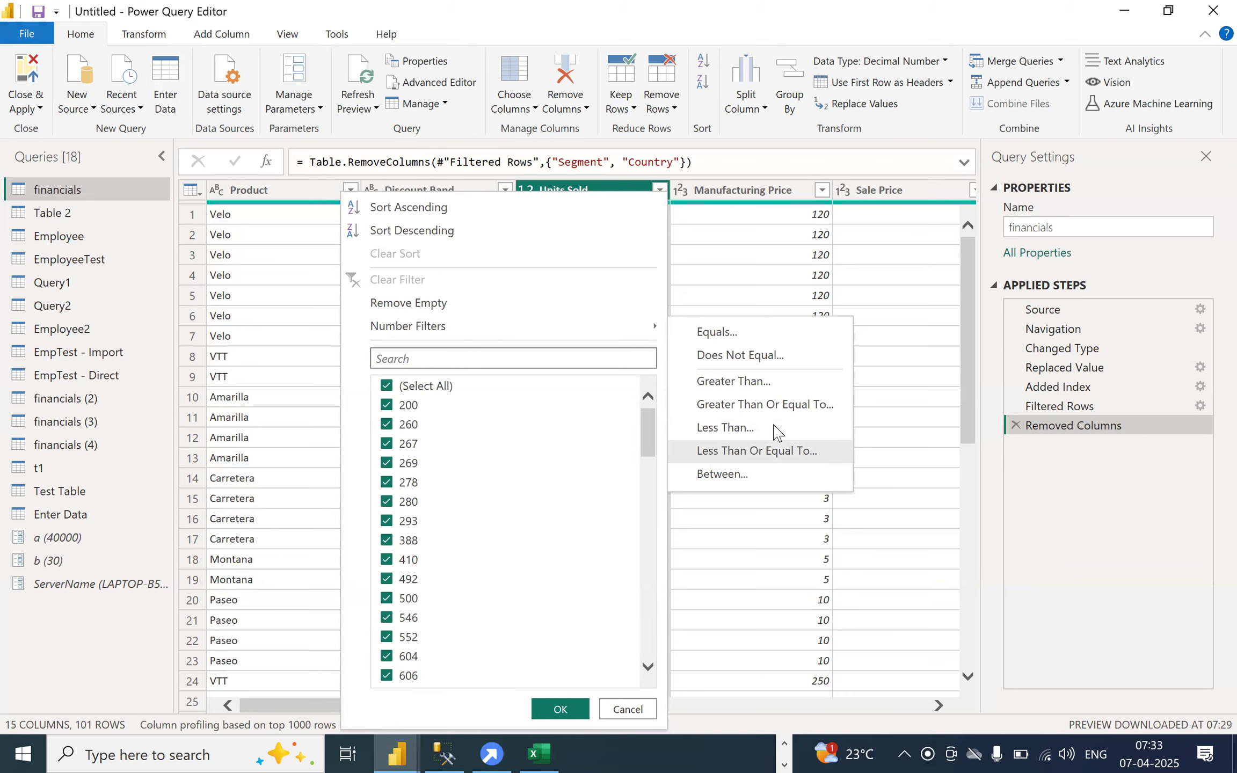
pyautogui.click(725, 426)
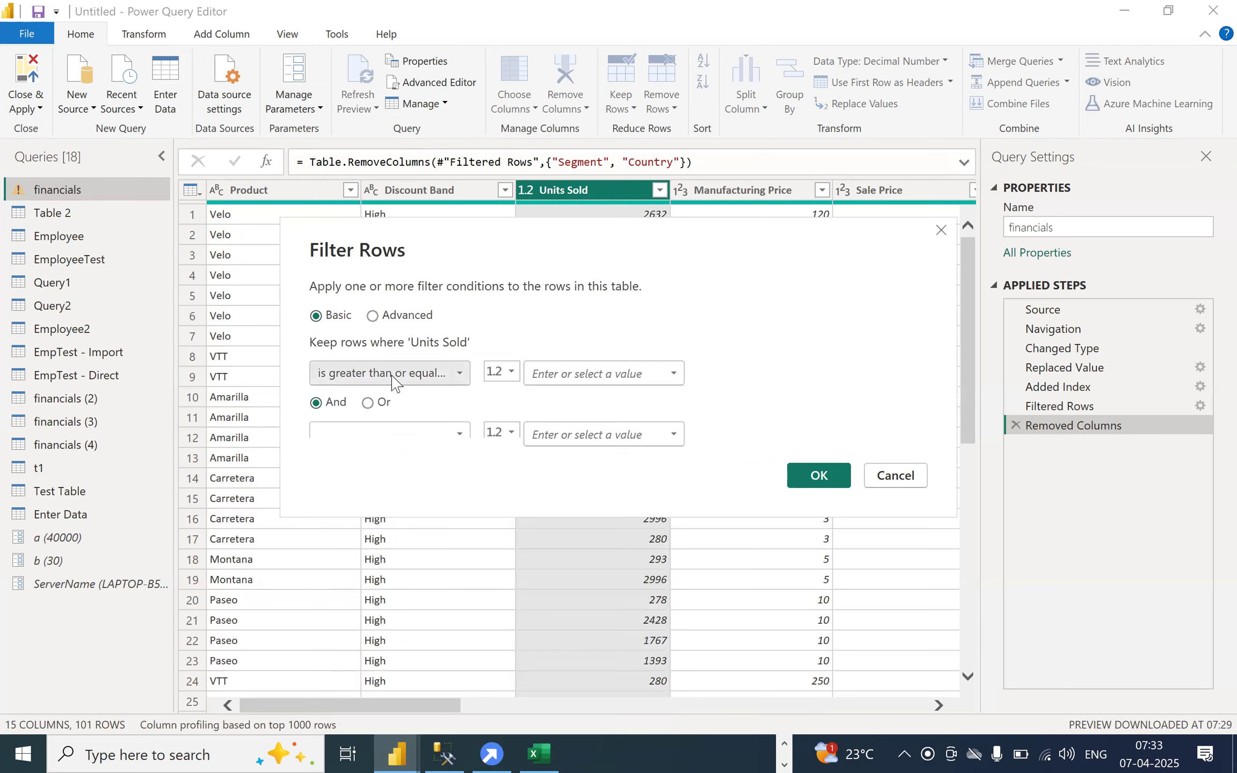
pyautogui.click(393, 374)
pyautogui.press('Down')
pyautogui.press('Down')
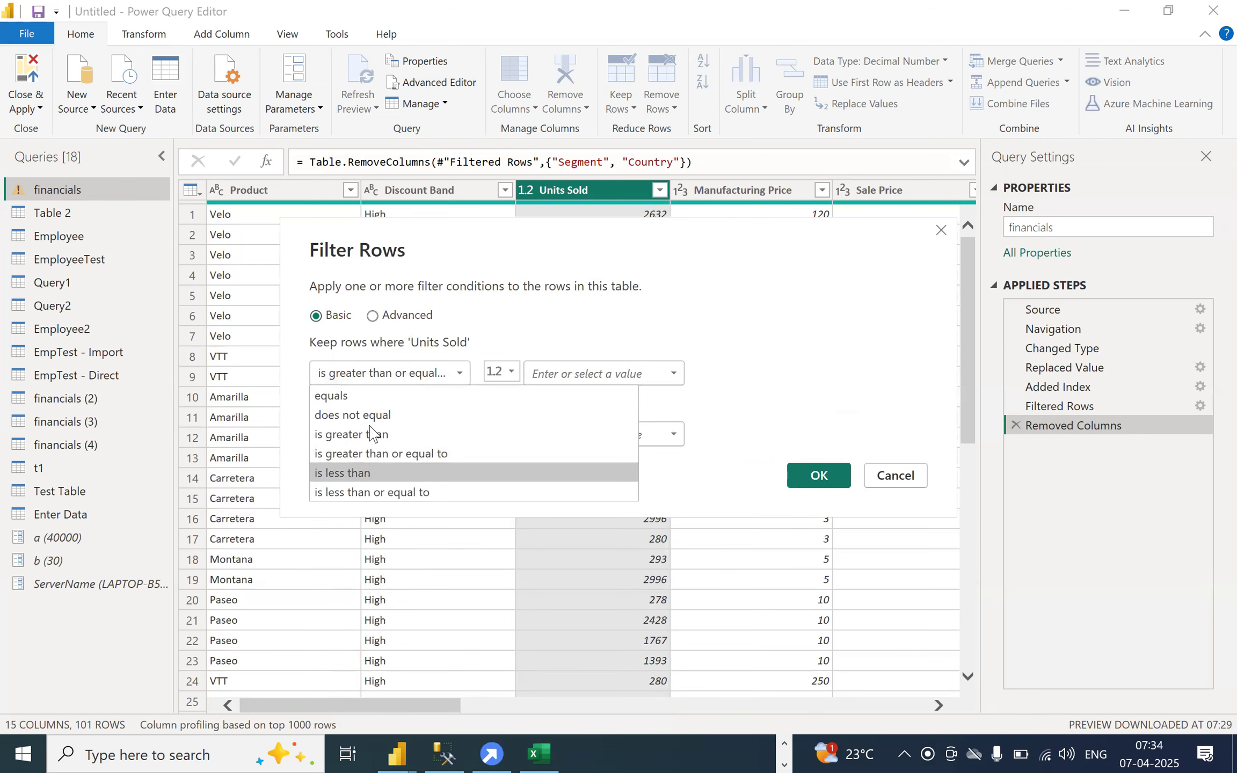
pyautogui.press('Down')
pyautogui.press('Return')
pyautogui.click(602, 370)
pyautogui.write('200')
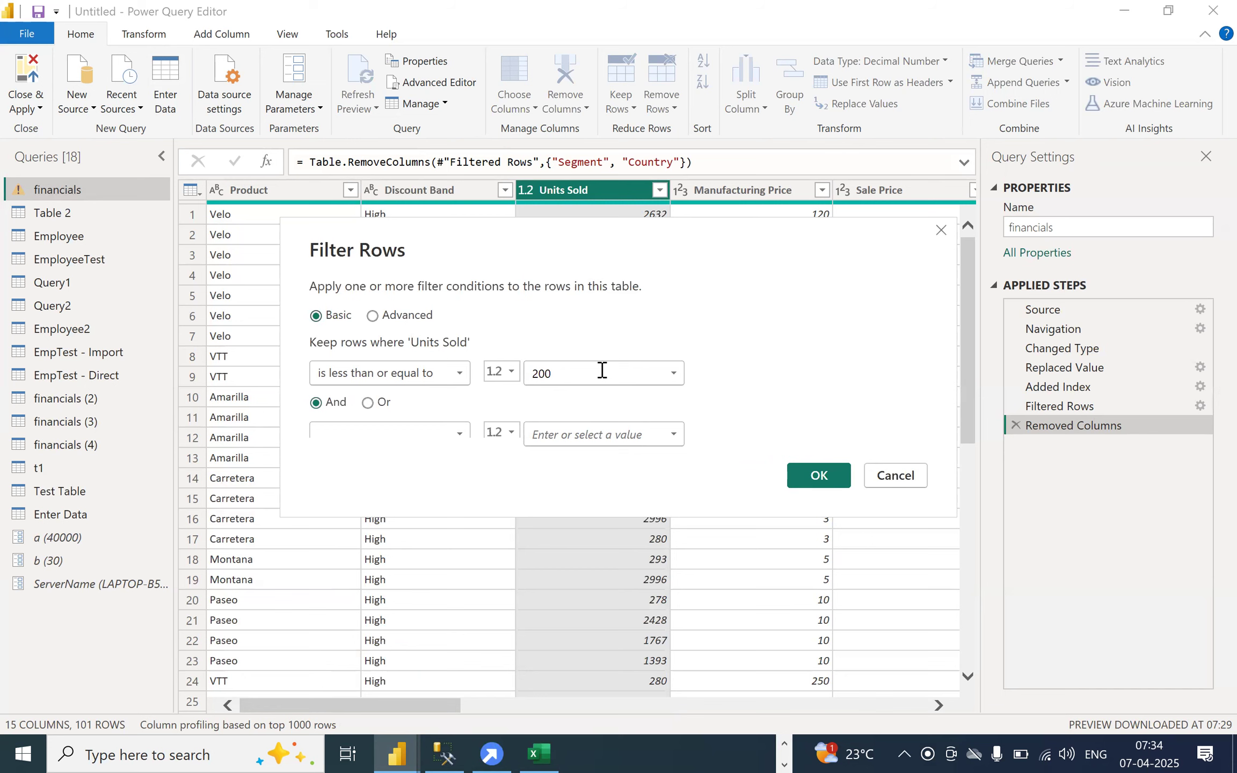
pyautogui.press('Return')
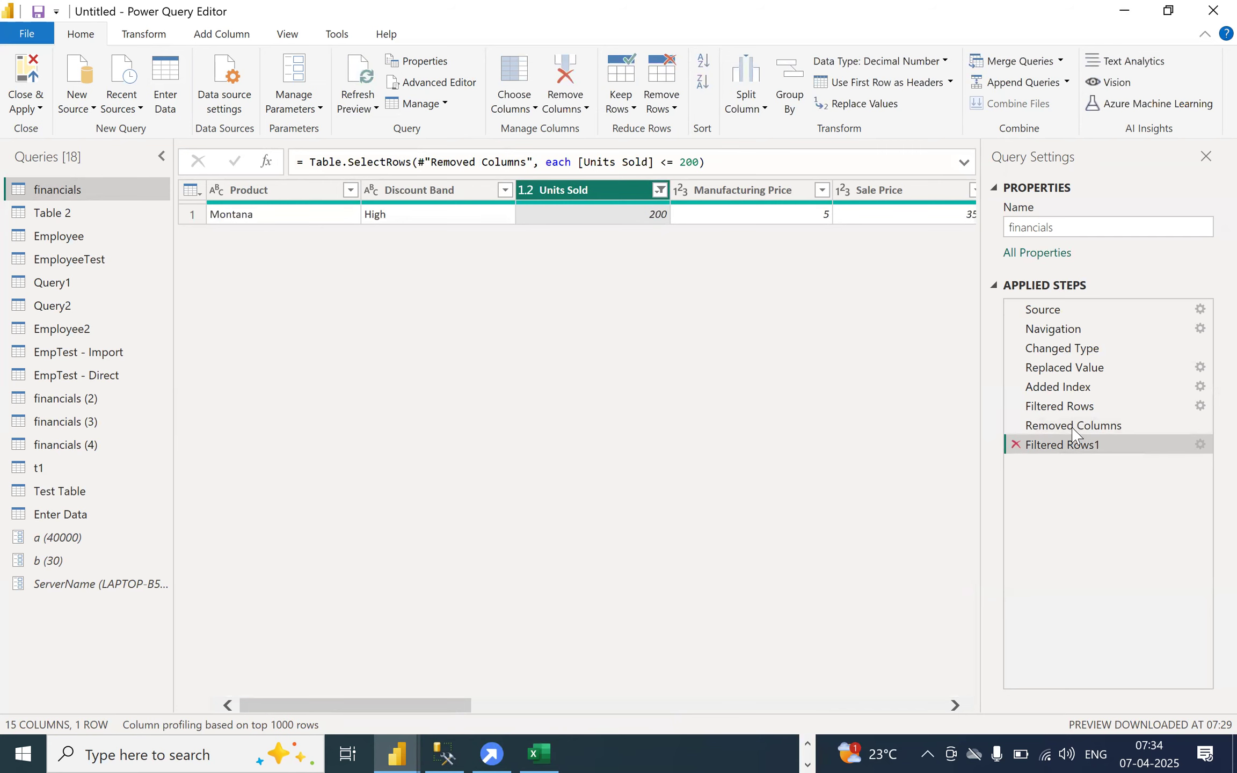
pyautogui.click(1015, 445)
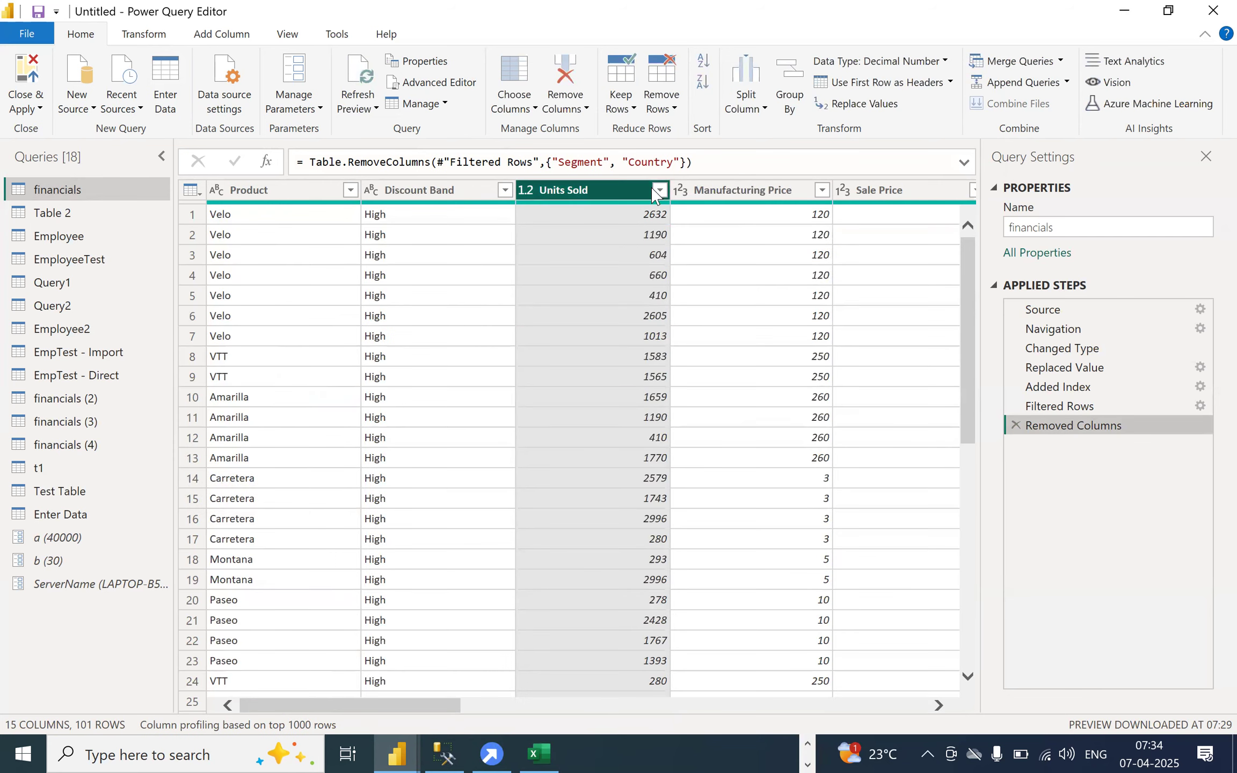
pyautogui.click(660, 191)
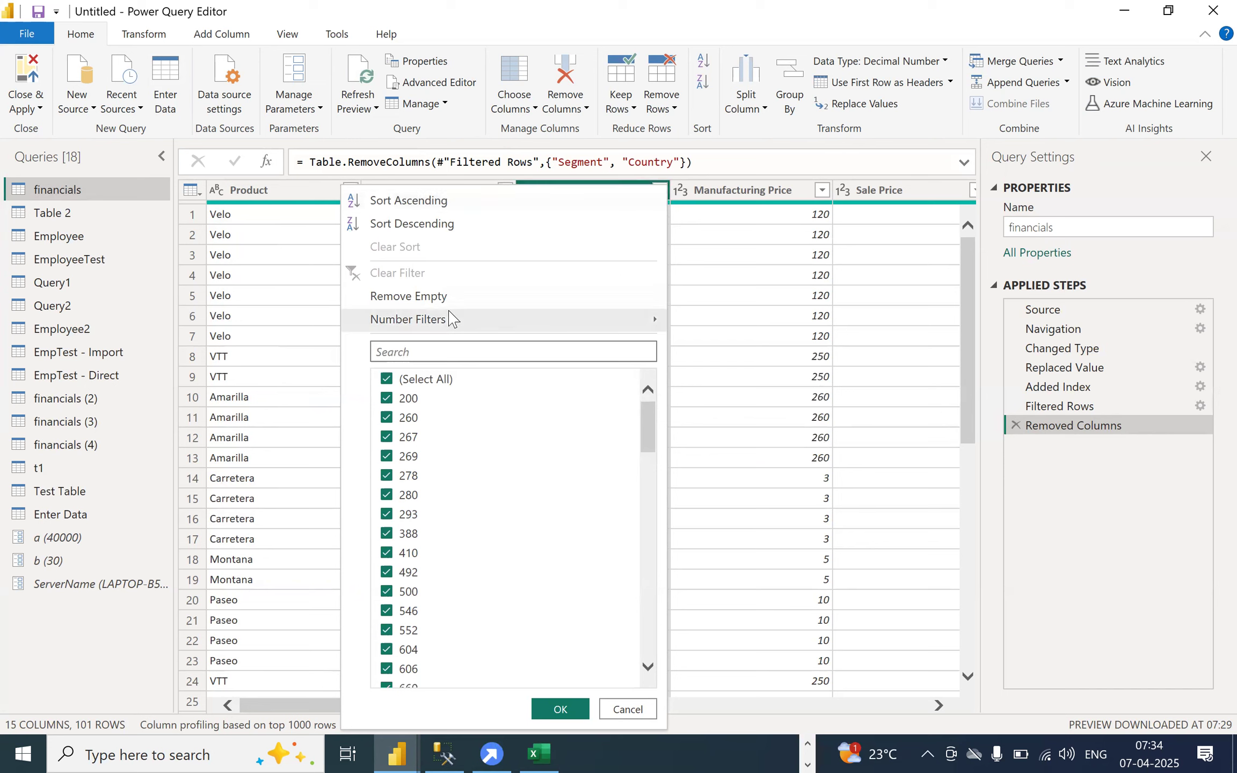
pyautogui.moveTo(449, 319)
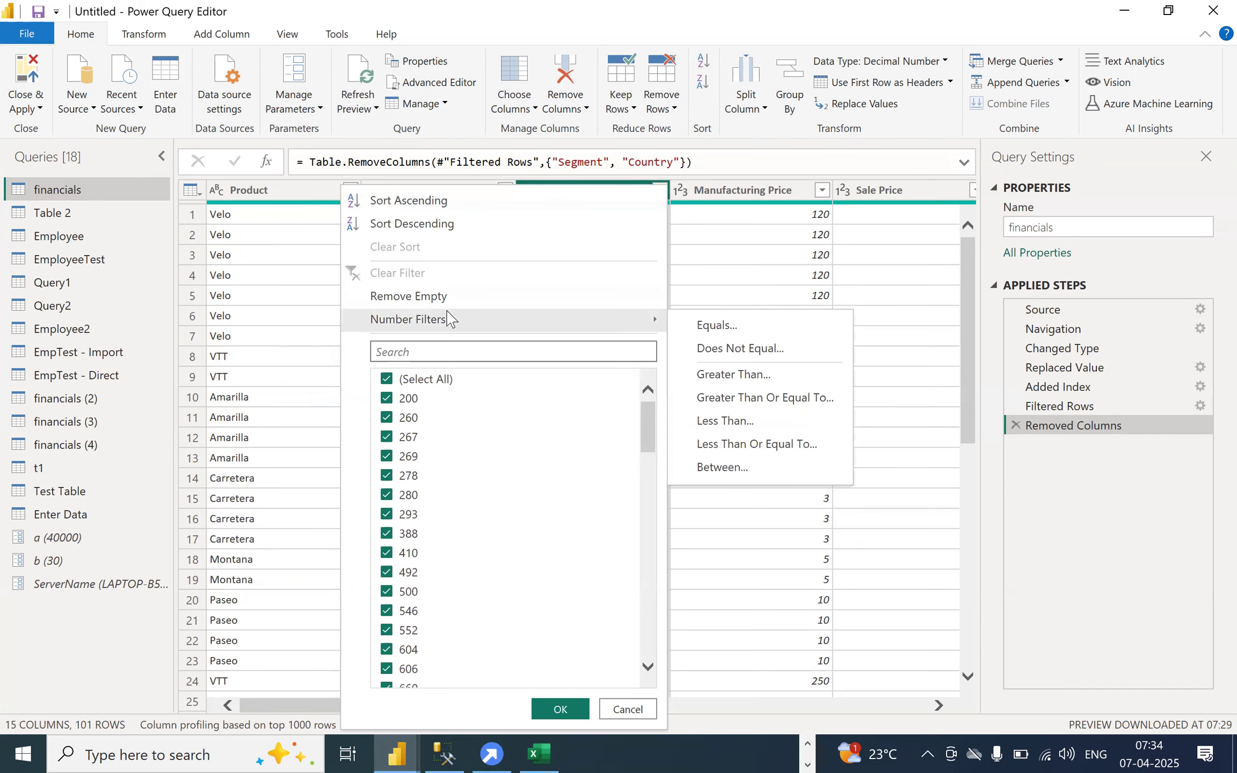
pyautogui.click(739, 422)
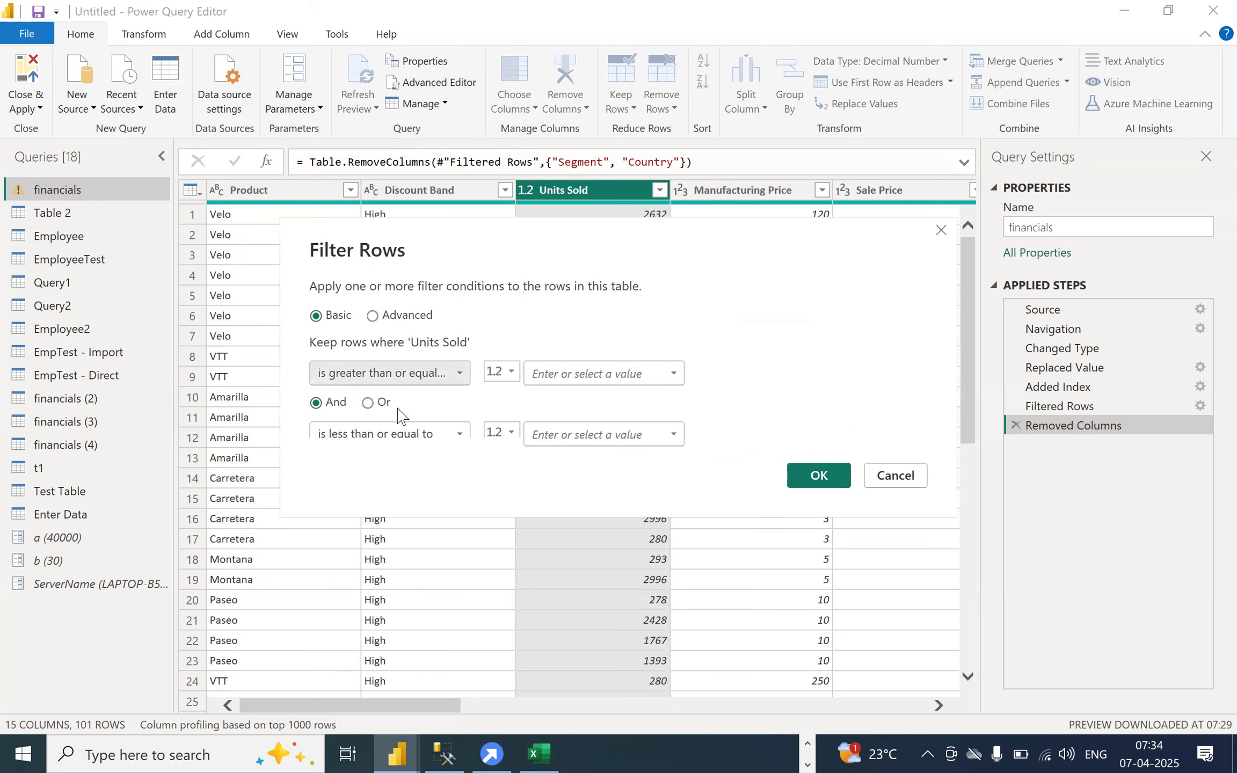
pyautogui.click(396, 433)
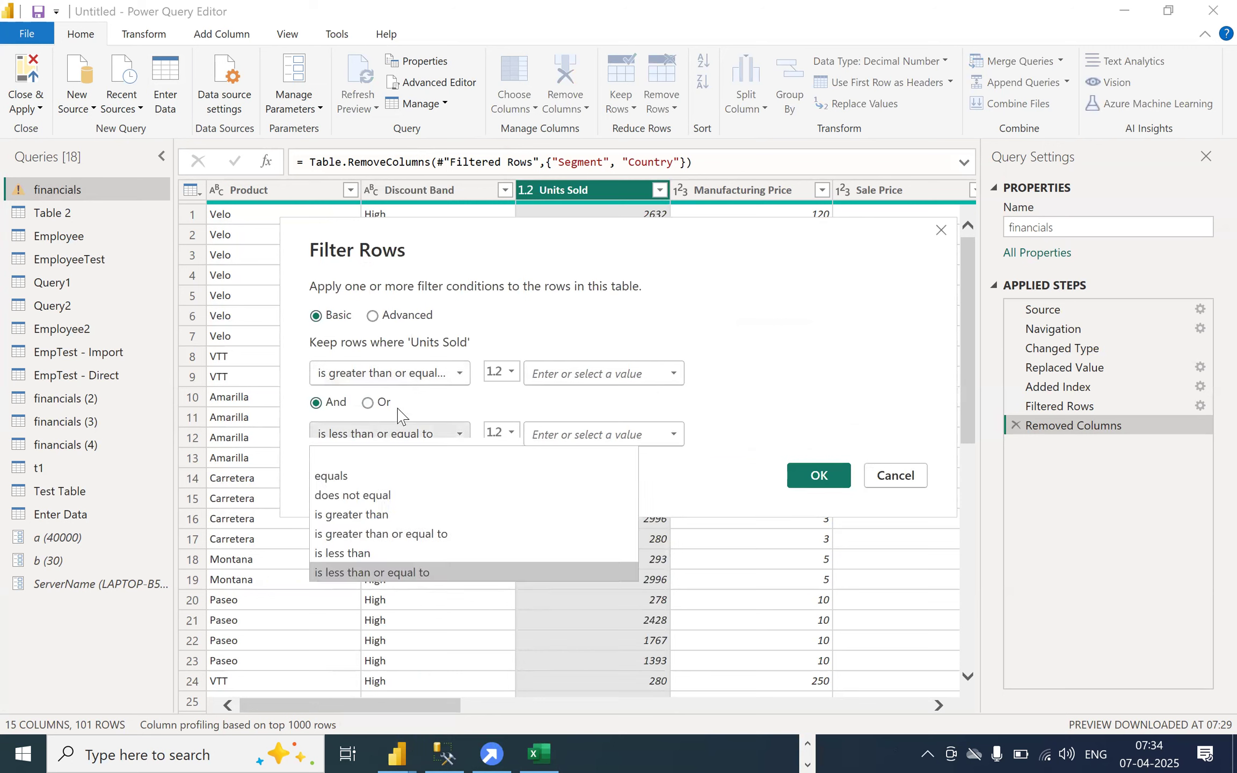
pyautogui.click(365, 554)
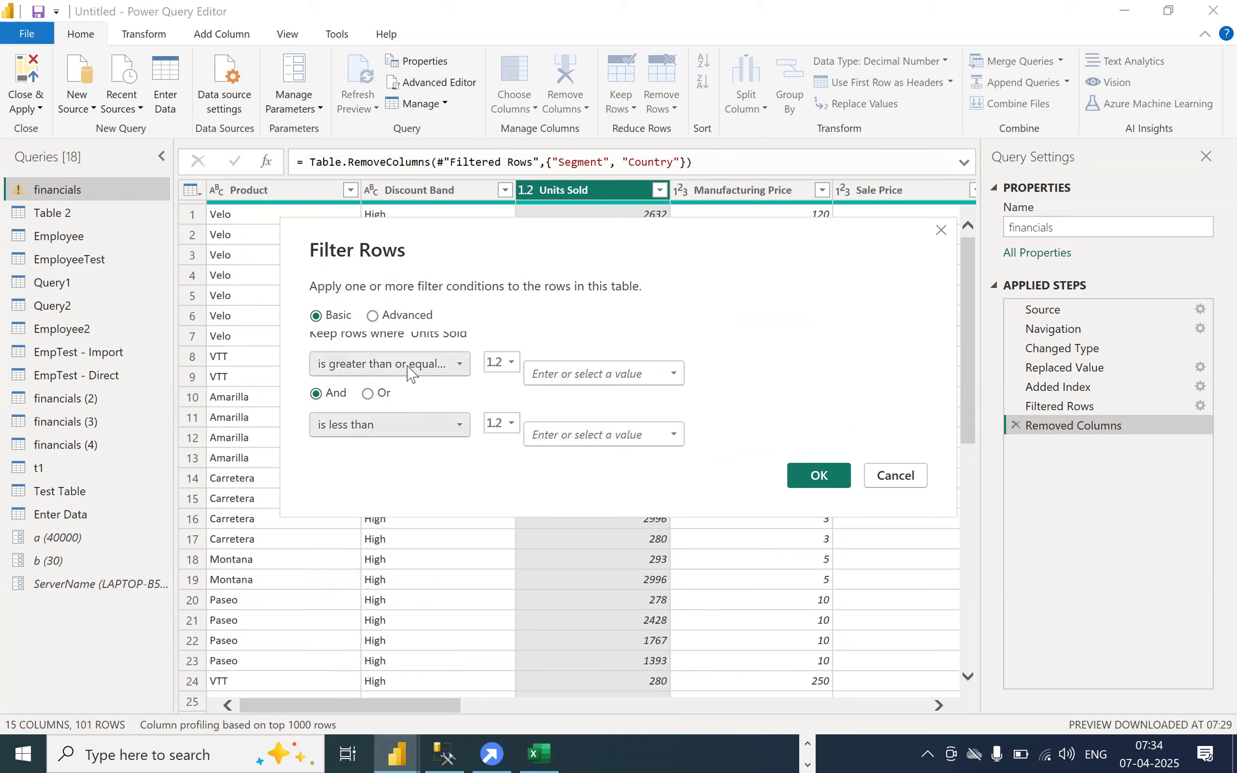
pyautogui.click(408, 372)
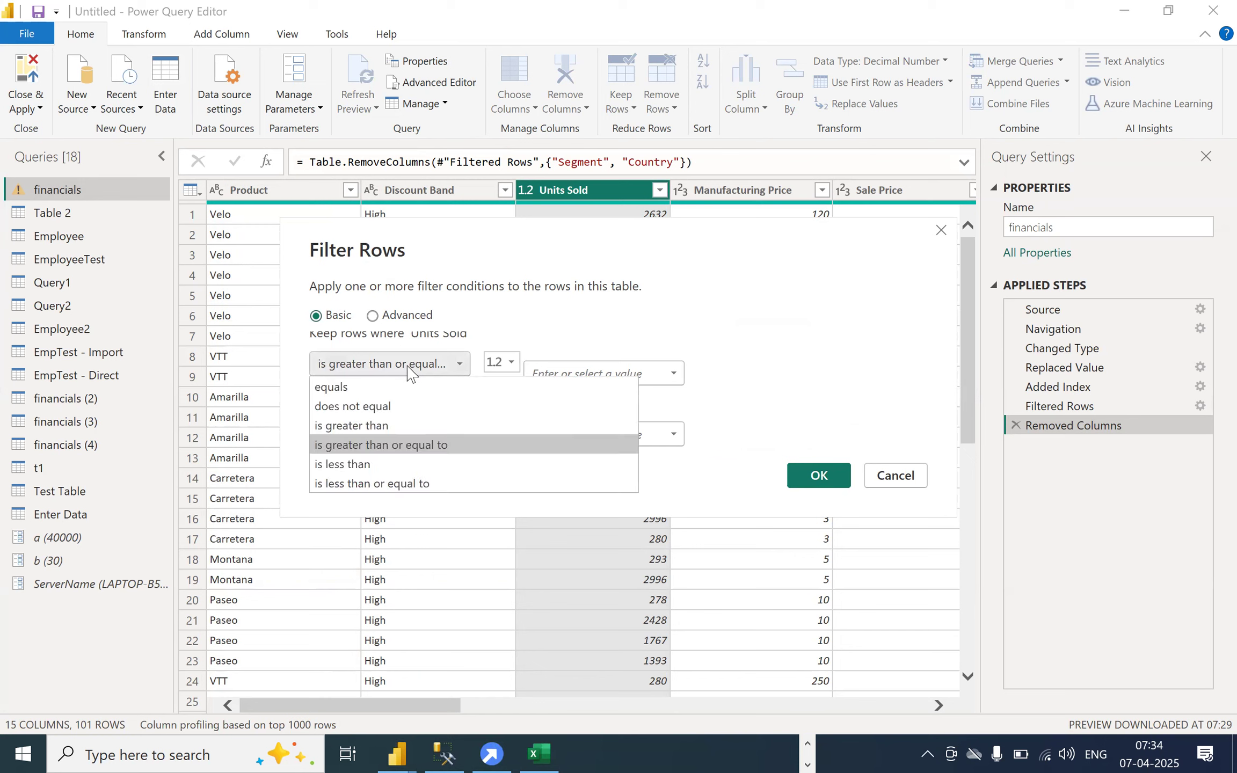
pyautogui.click(361, 425)
pyautogui.click(541, 371)
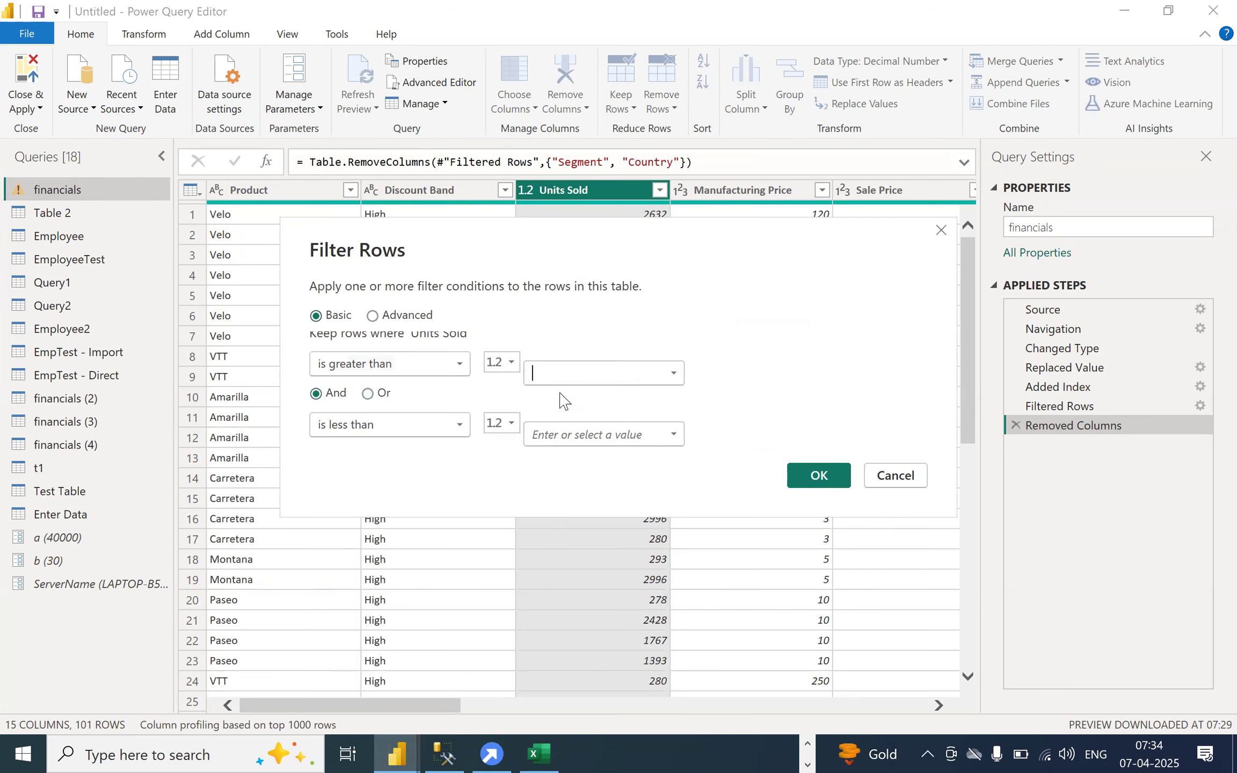
pyautogui.press('Escape')
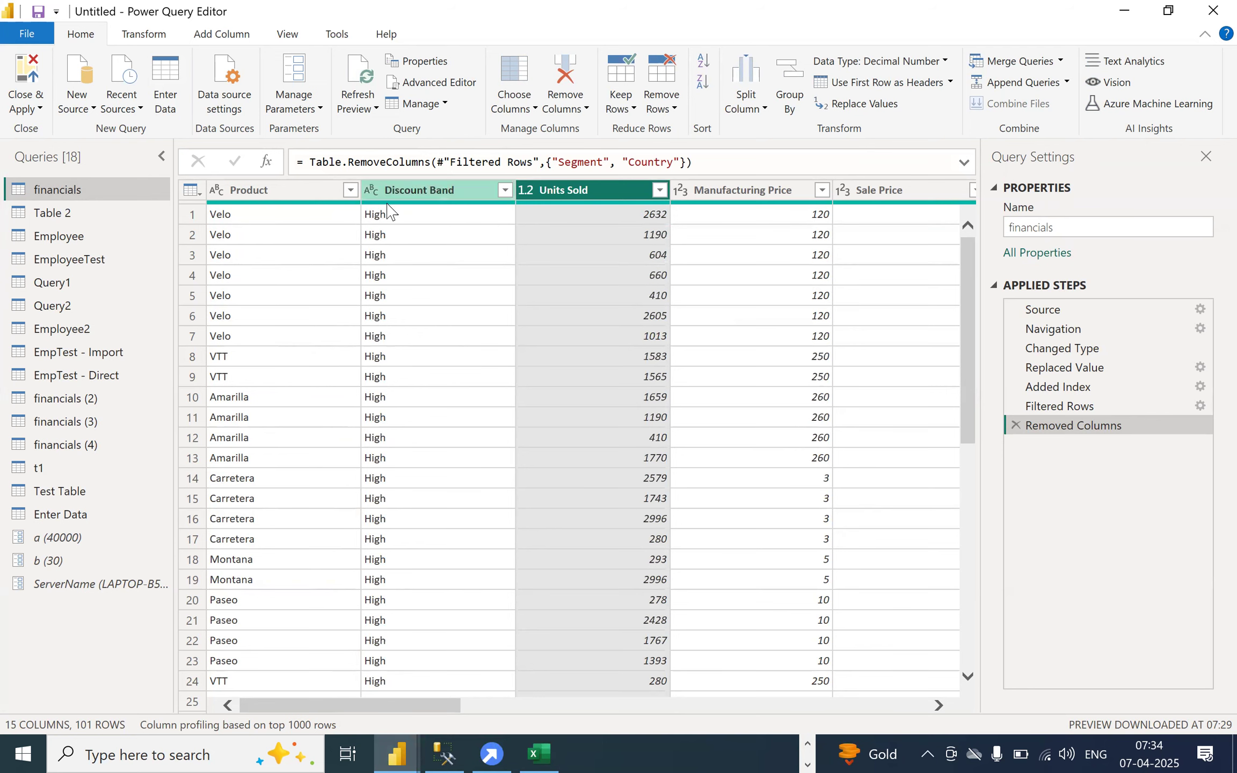
# - Examine the date filter options available for the Date column of the financials query, without applying any filter
pyautogui.hscroll(8, 416, 323)
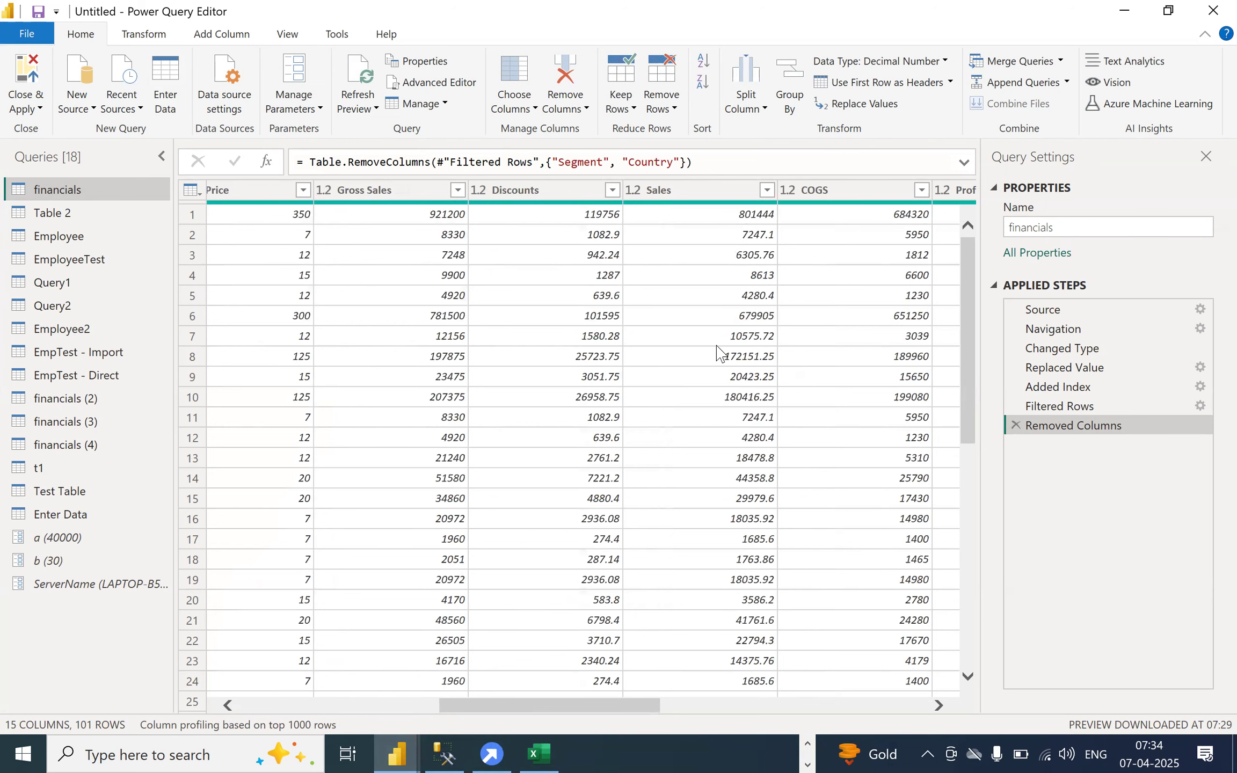
pyautogui.hscroll(3, 720, 354)
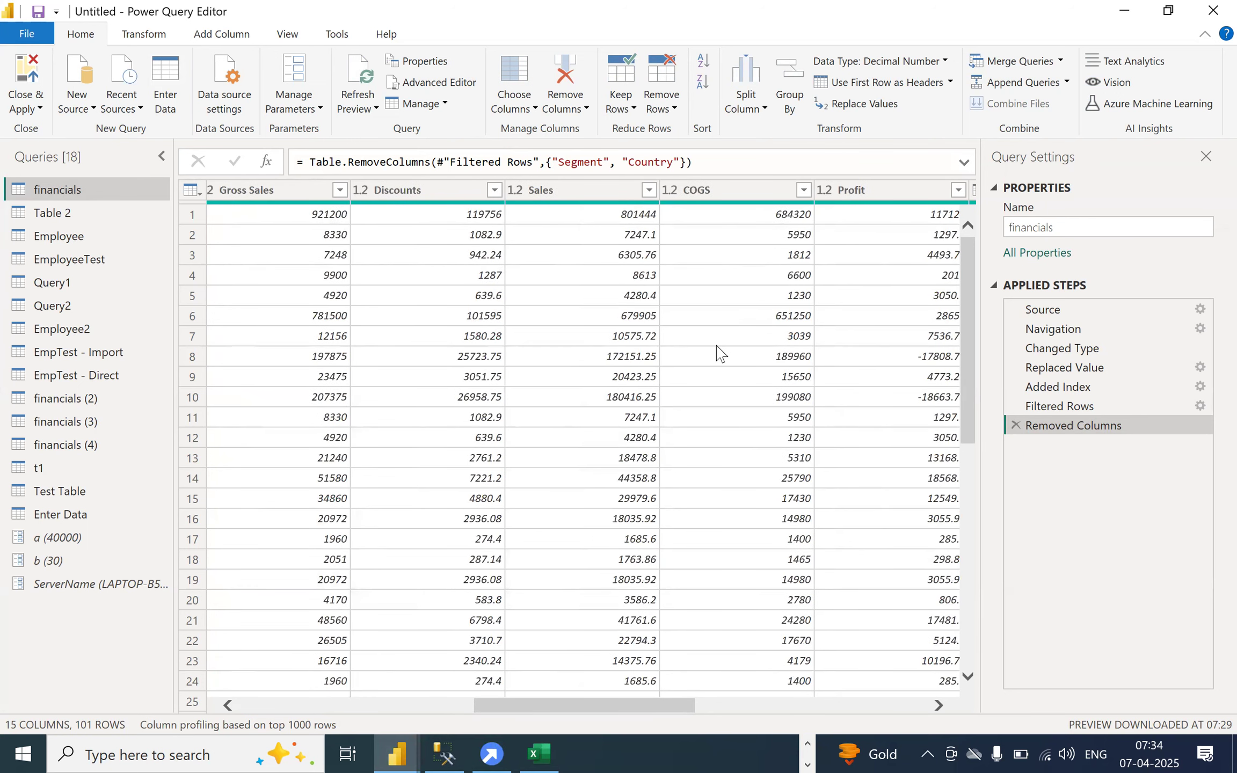
pyautogui.hscroll(3, 719, 354)
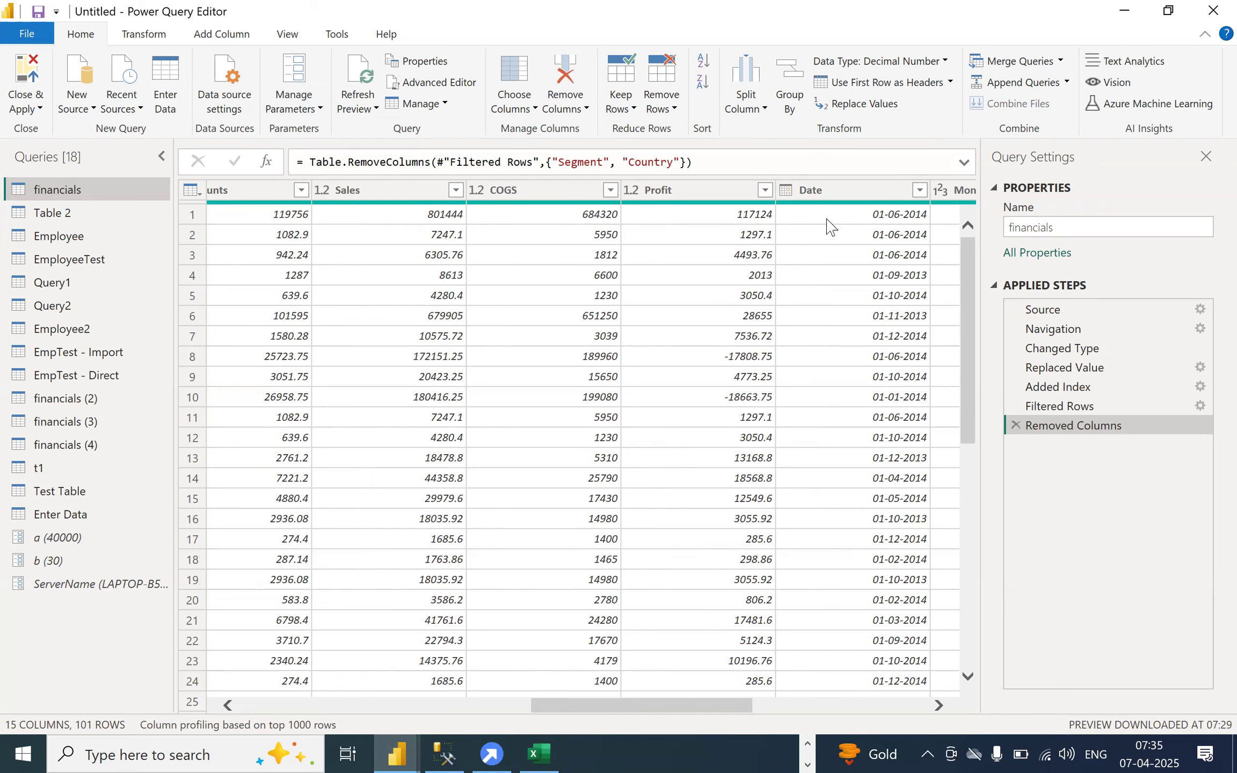
pyautogui.click(919, 190)
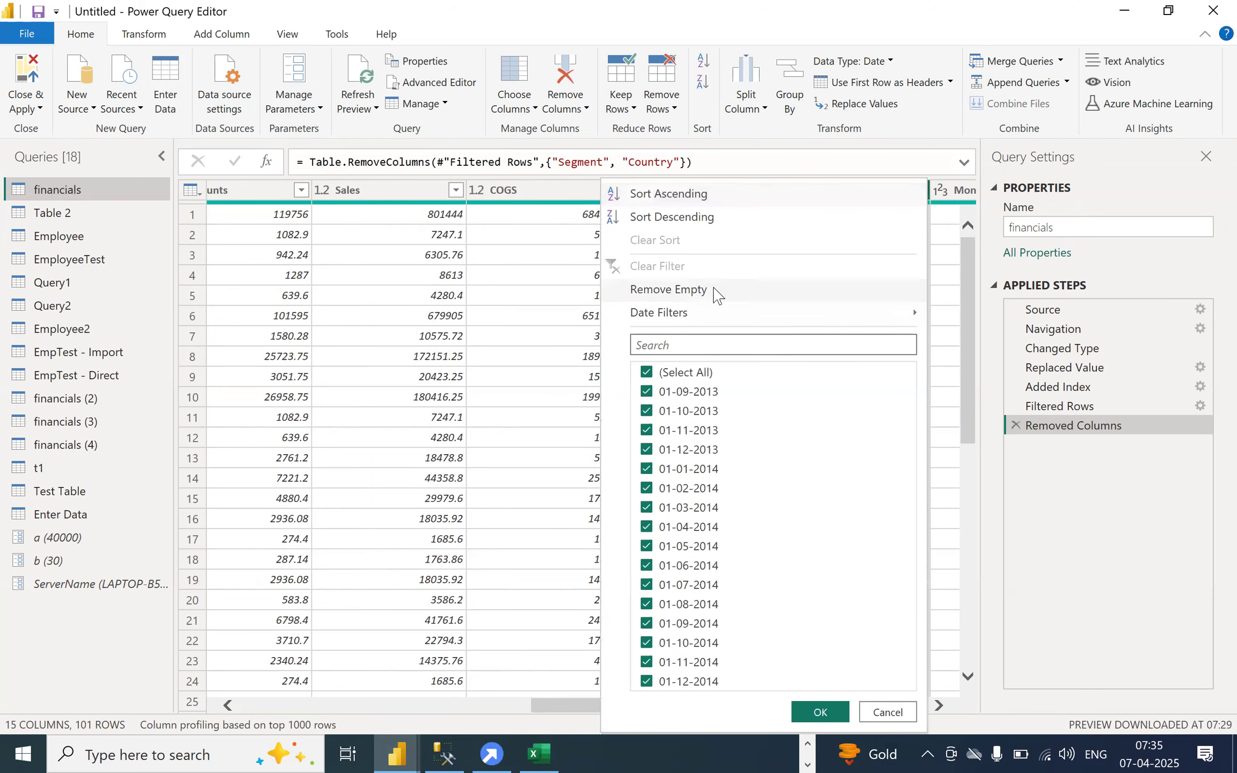
pyautogui.moveTo(671, 312)
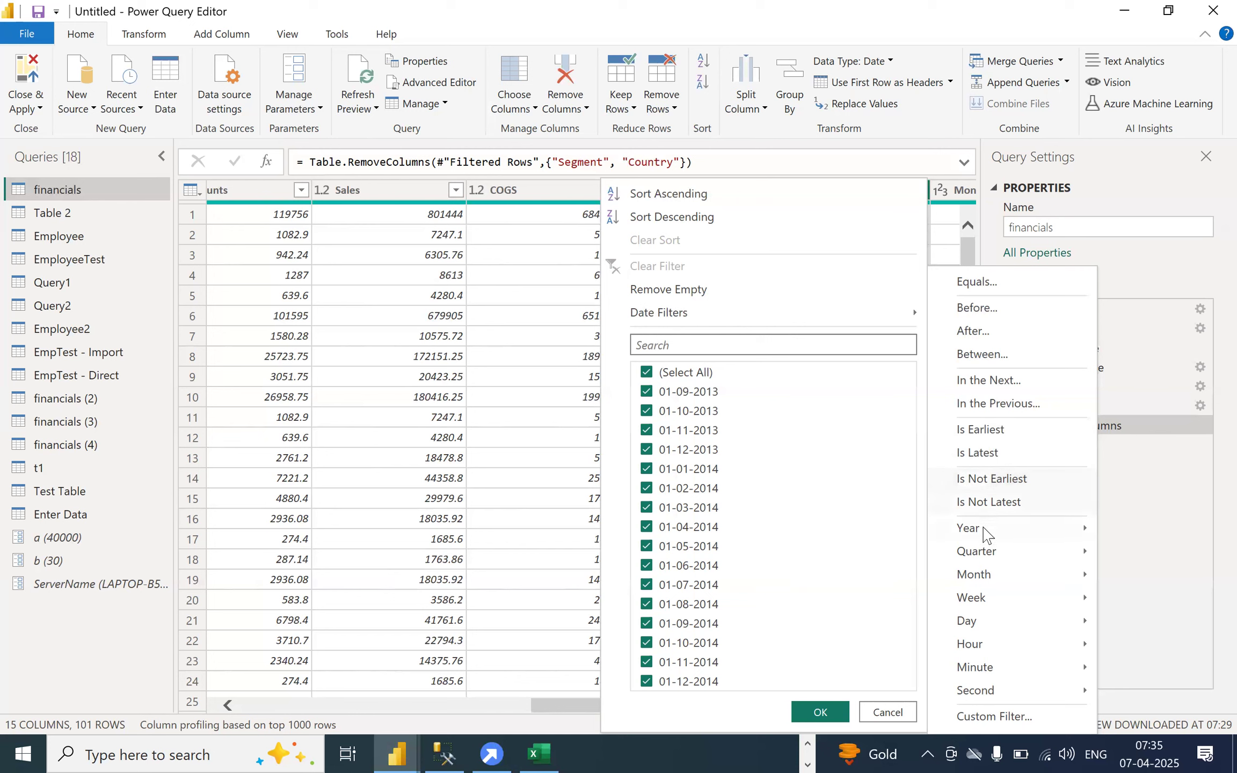
pyautogui.moveTo(1003, 525)
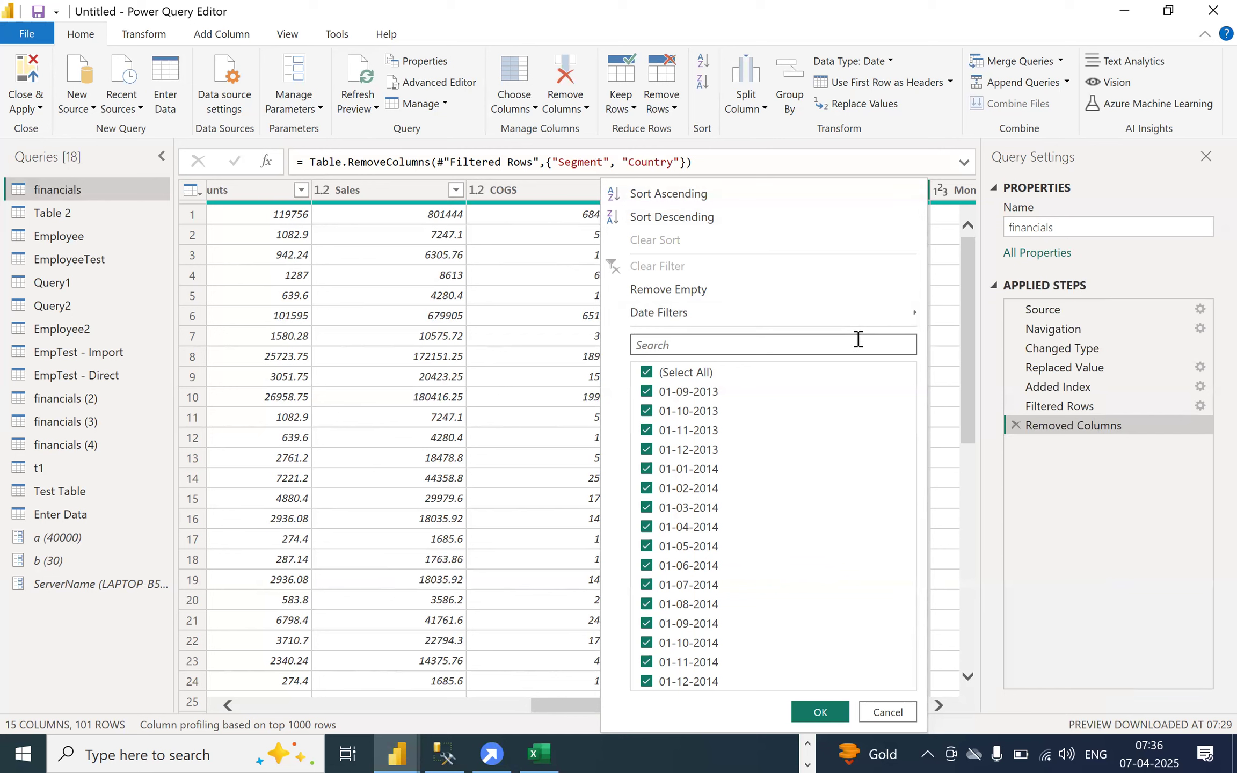
pyautogui.moveTo(880, 314)
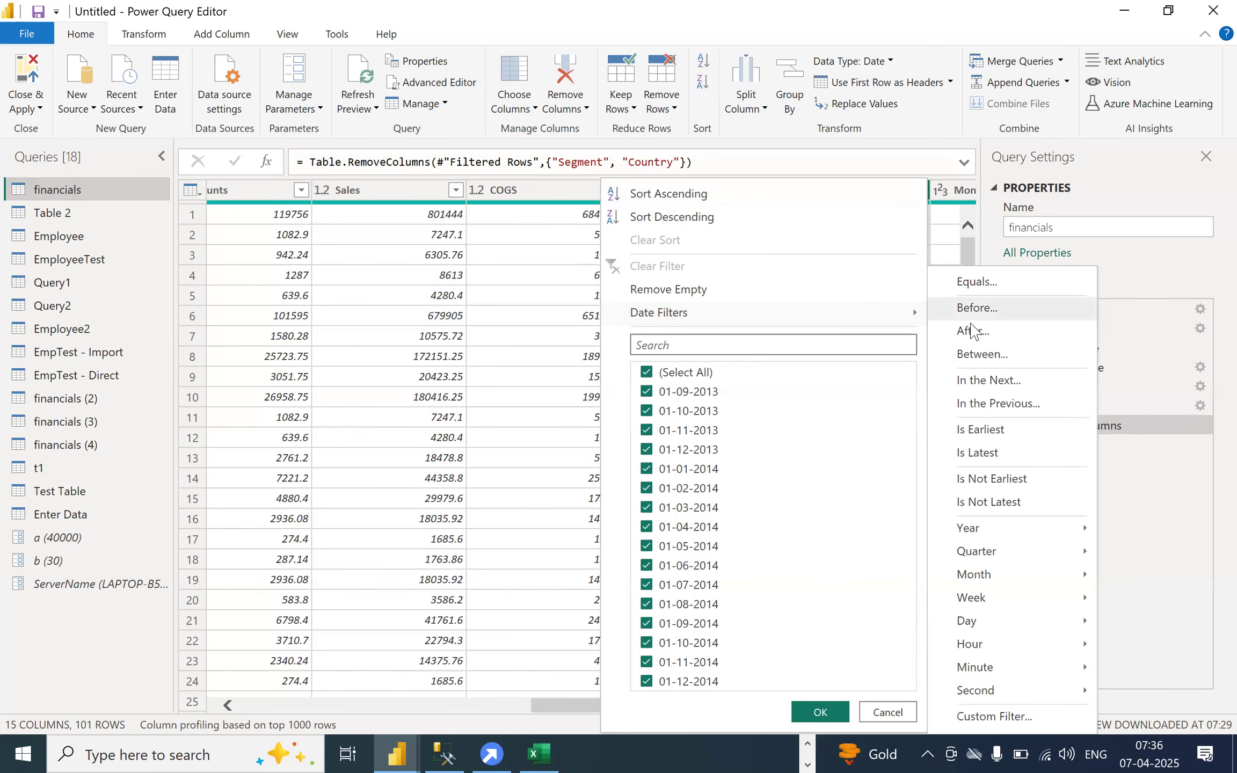
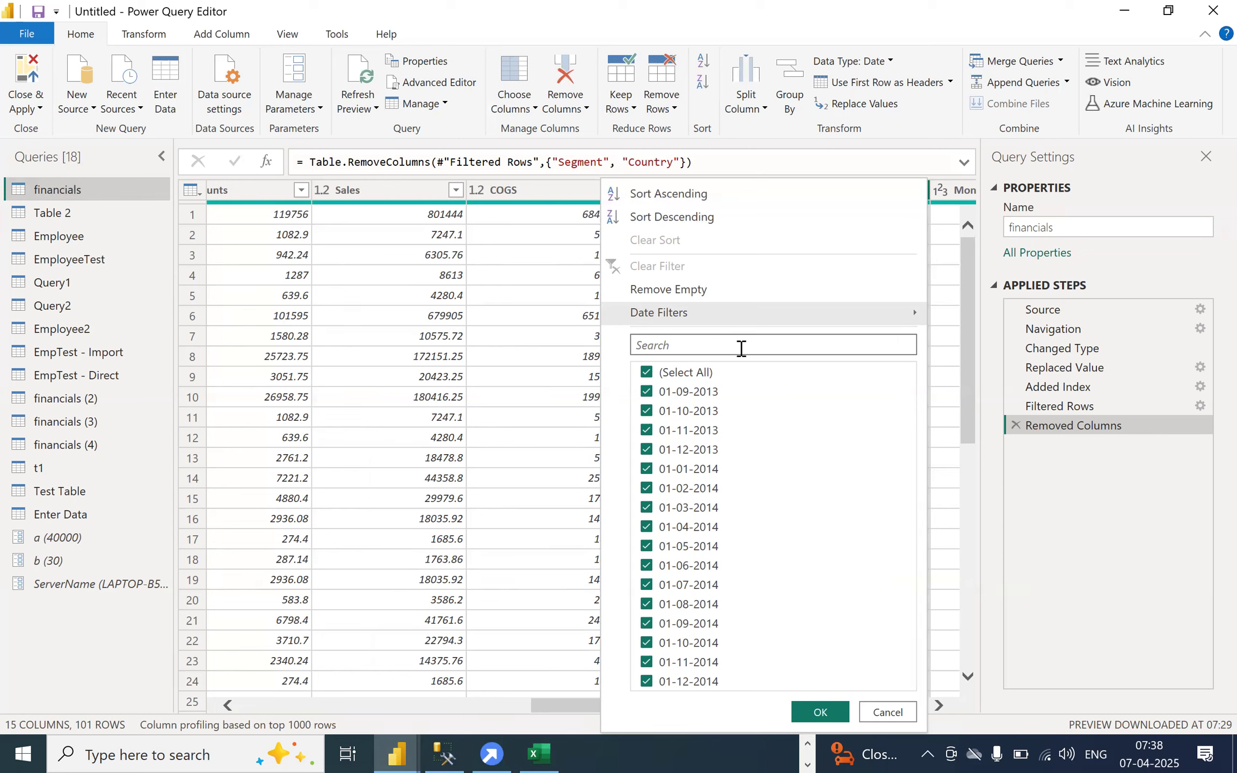
pyautogui.click(765, 166)
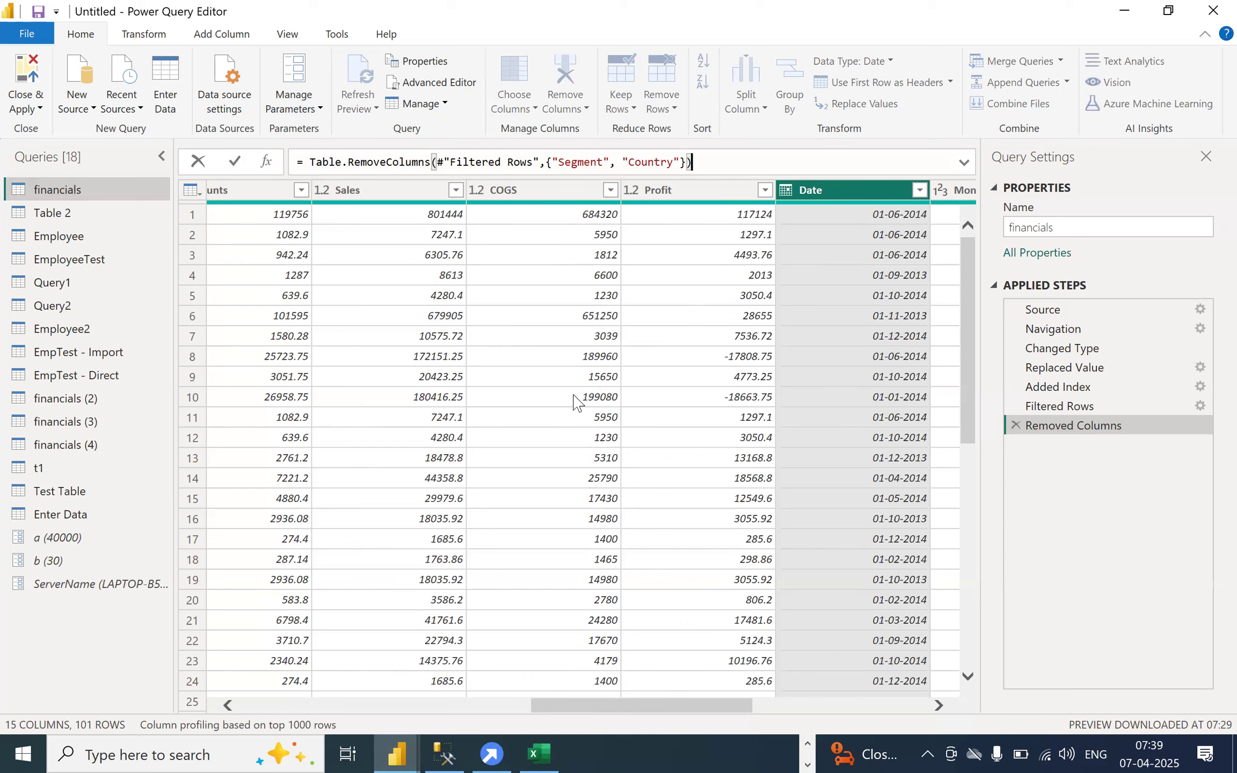
pyautogui.click(542, 706)
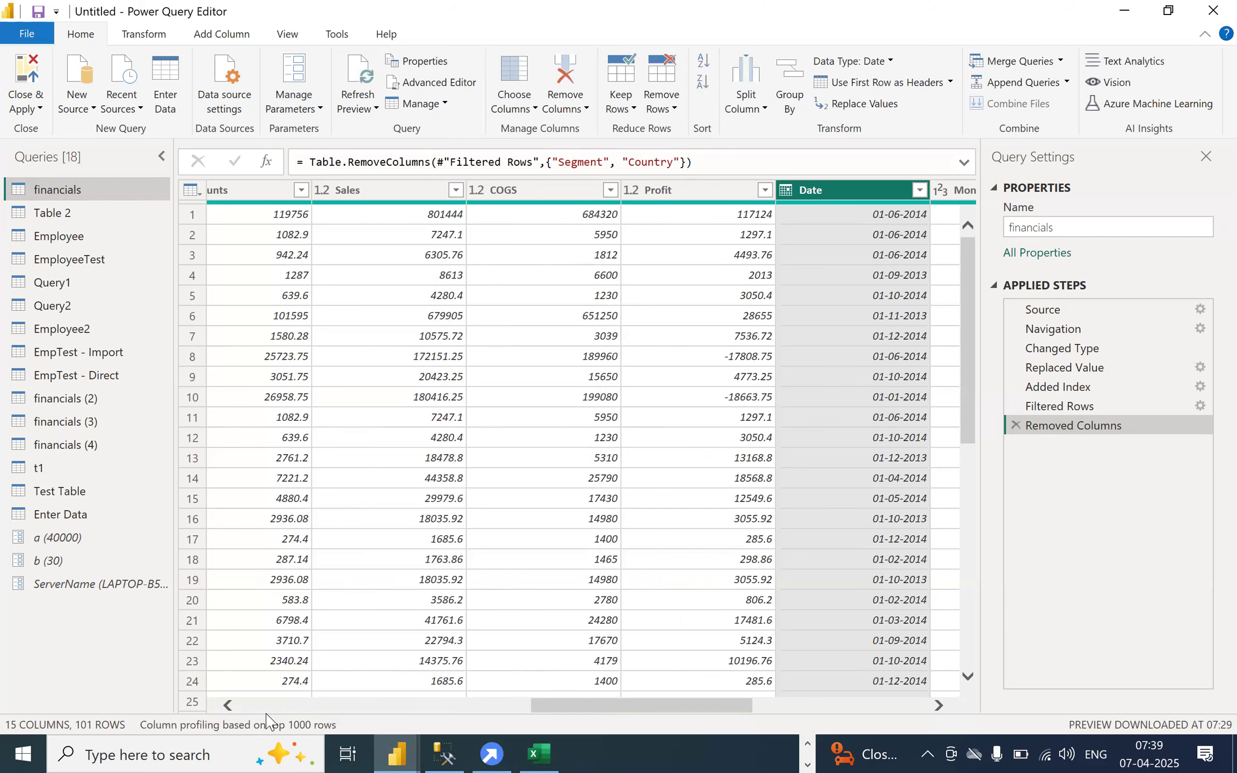
pyautogui.click(242, 706)
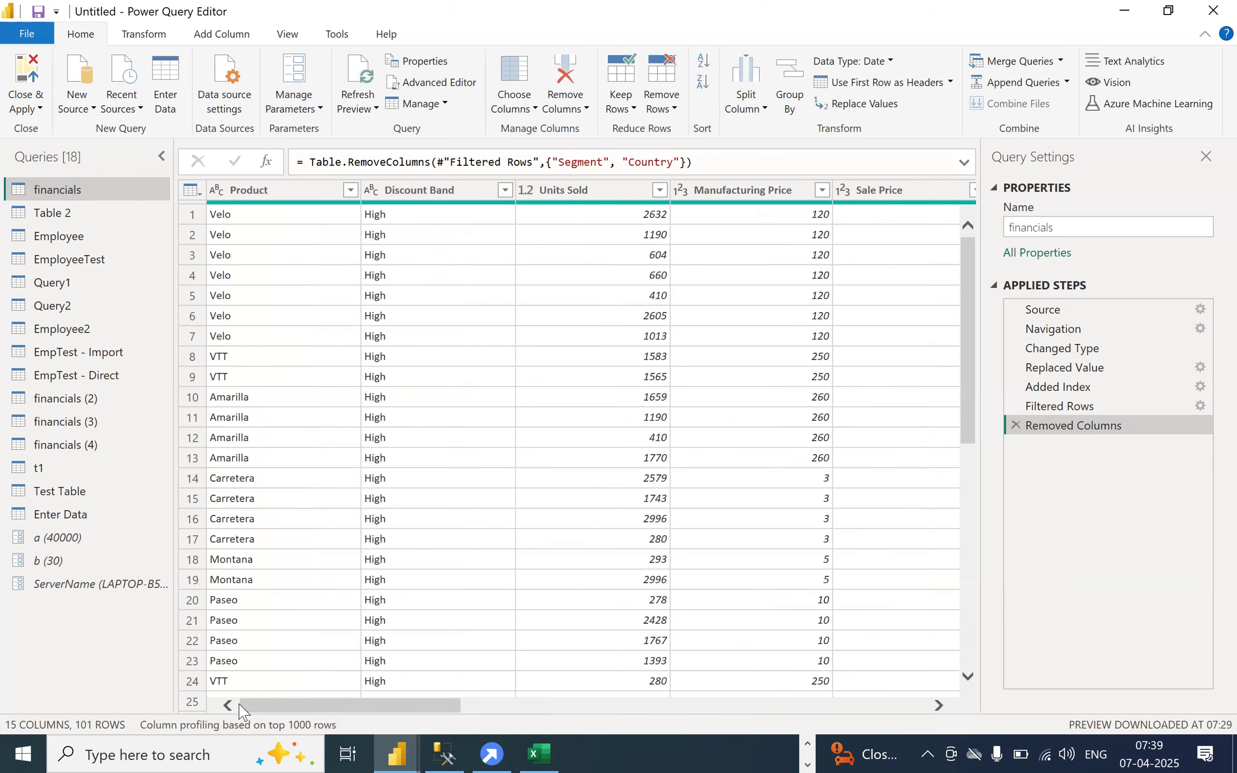
pyautogui.hscroll(5, 771, 284)
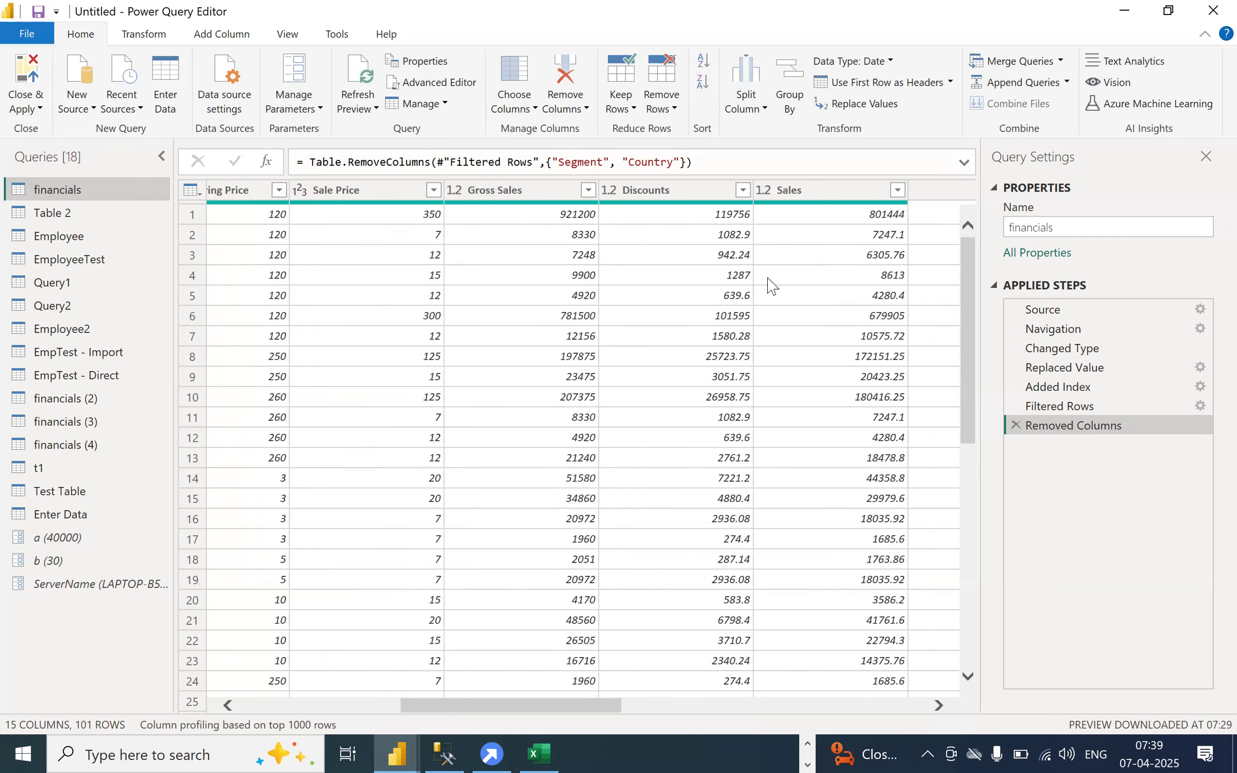
pyautogui.hscroll(6, 771, 284)
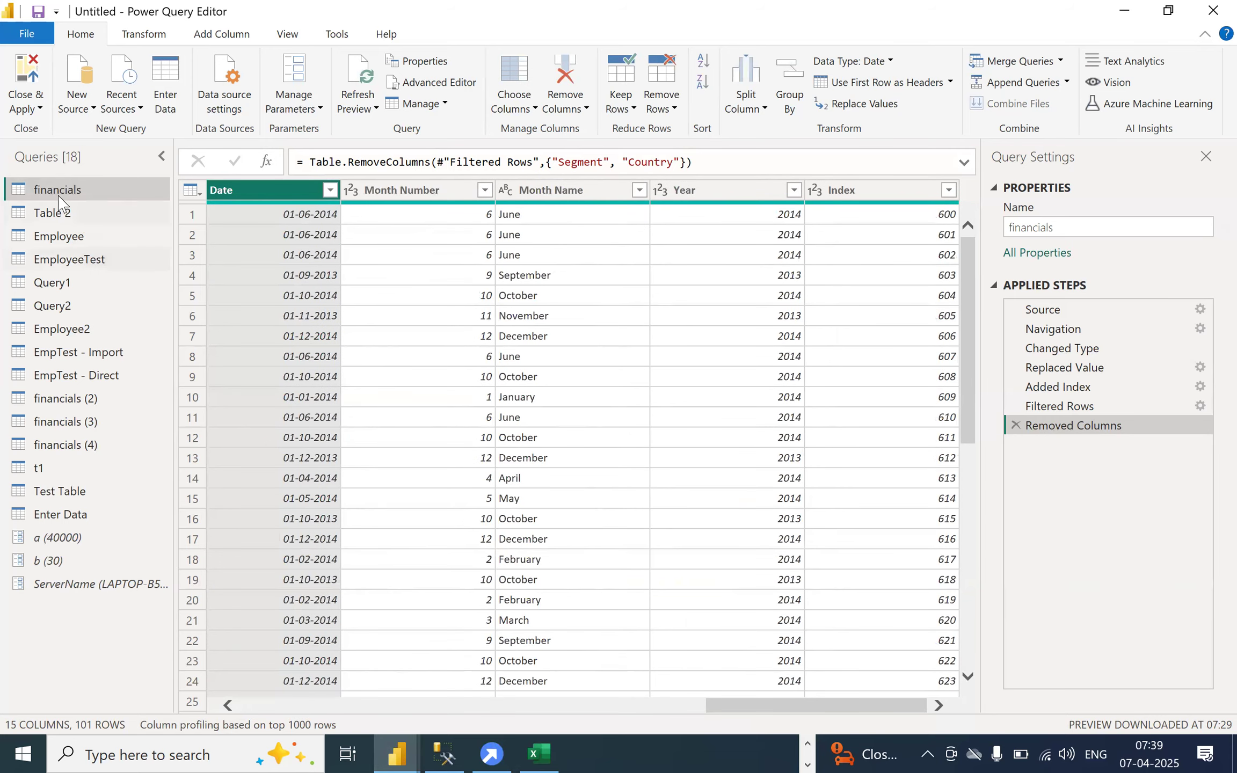
# - Filter the financials (2) query to rows where Product equals VTT
pyautogui.click(78, 400)
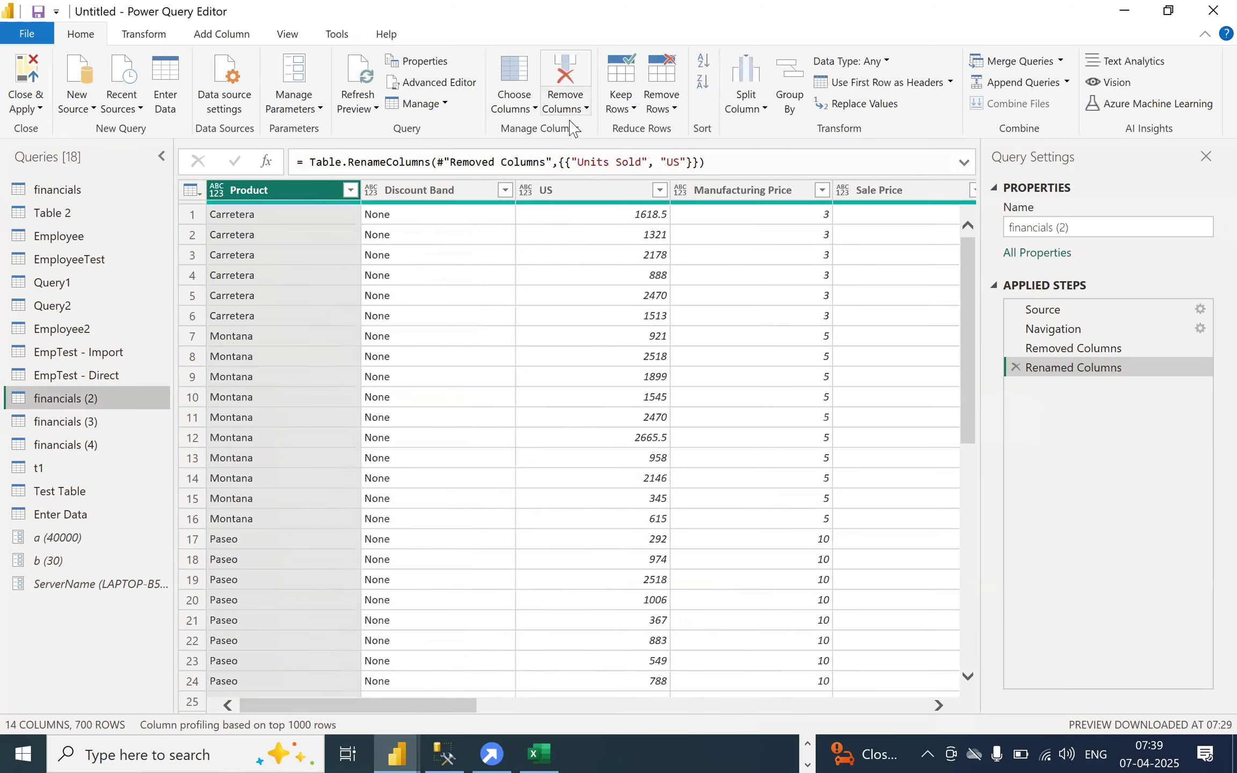
pyautogui.click(351, 190)
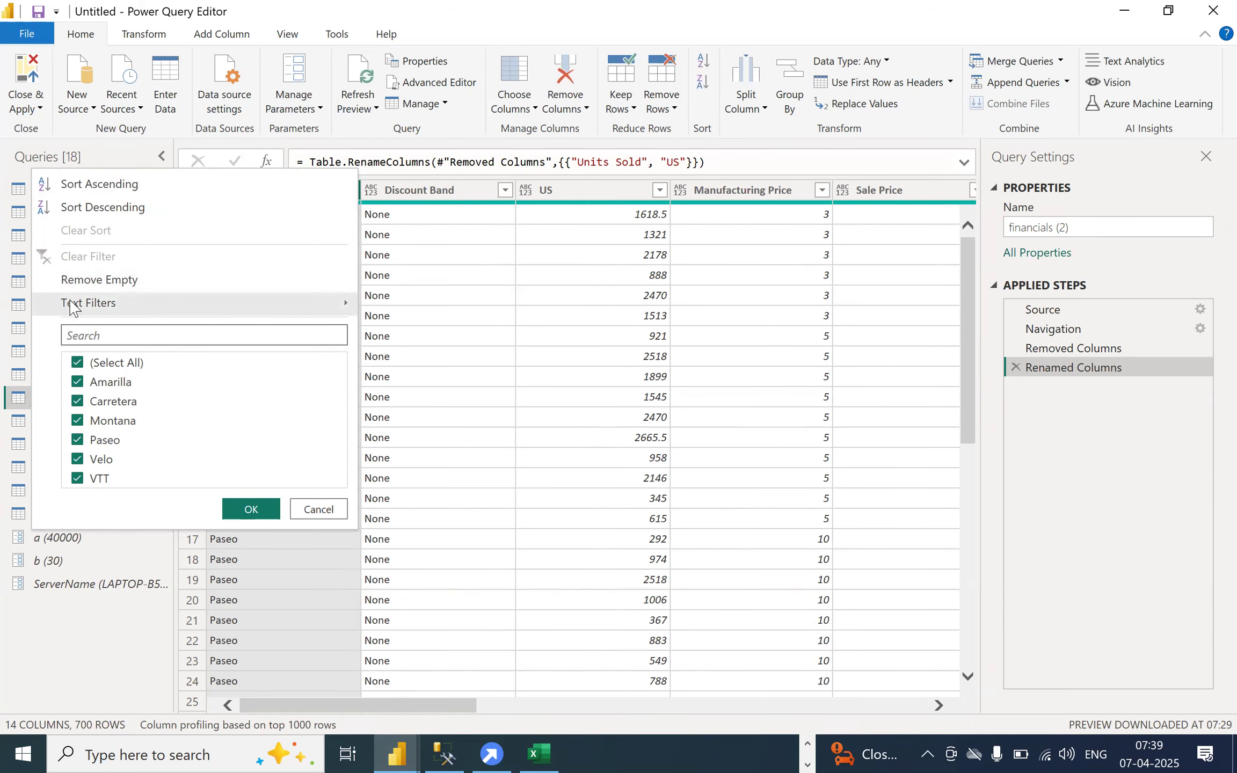
pyautogui.moveTo(71, 314)
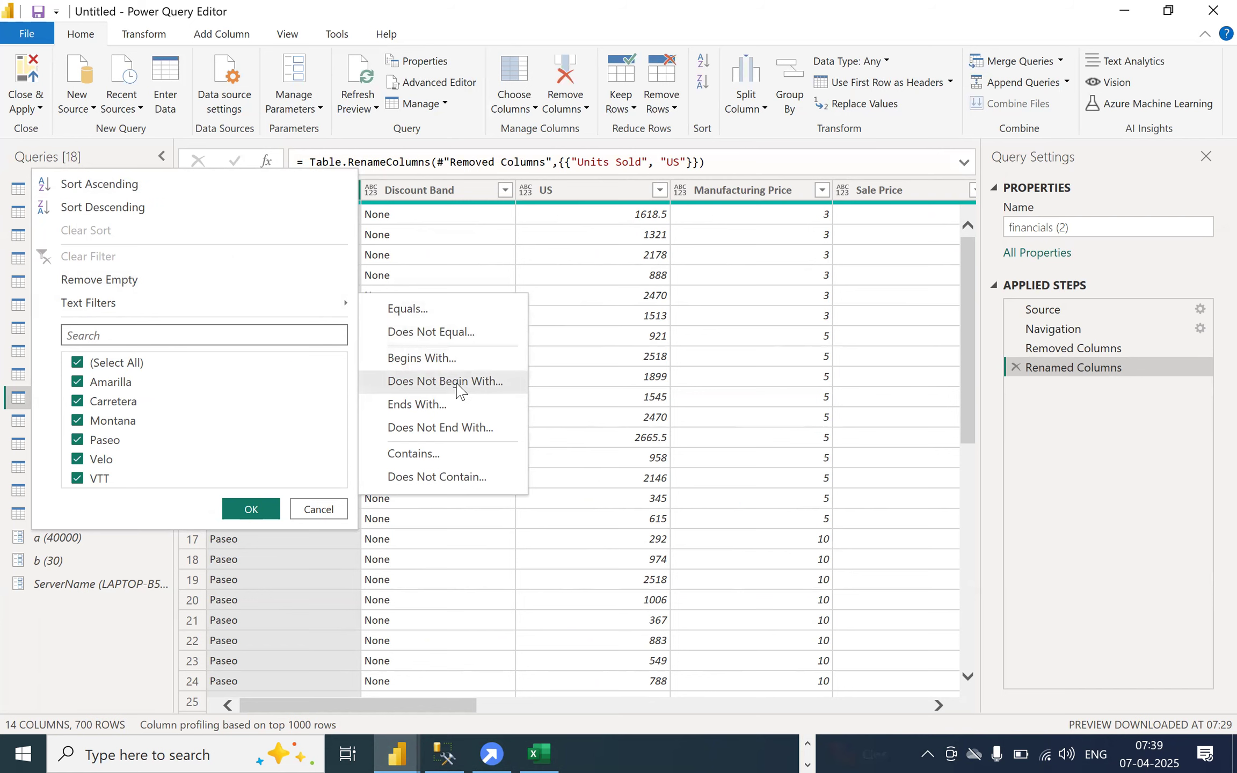
pyautogui.click(435, 403)
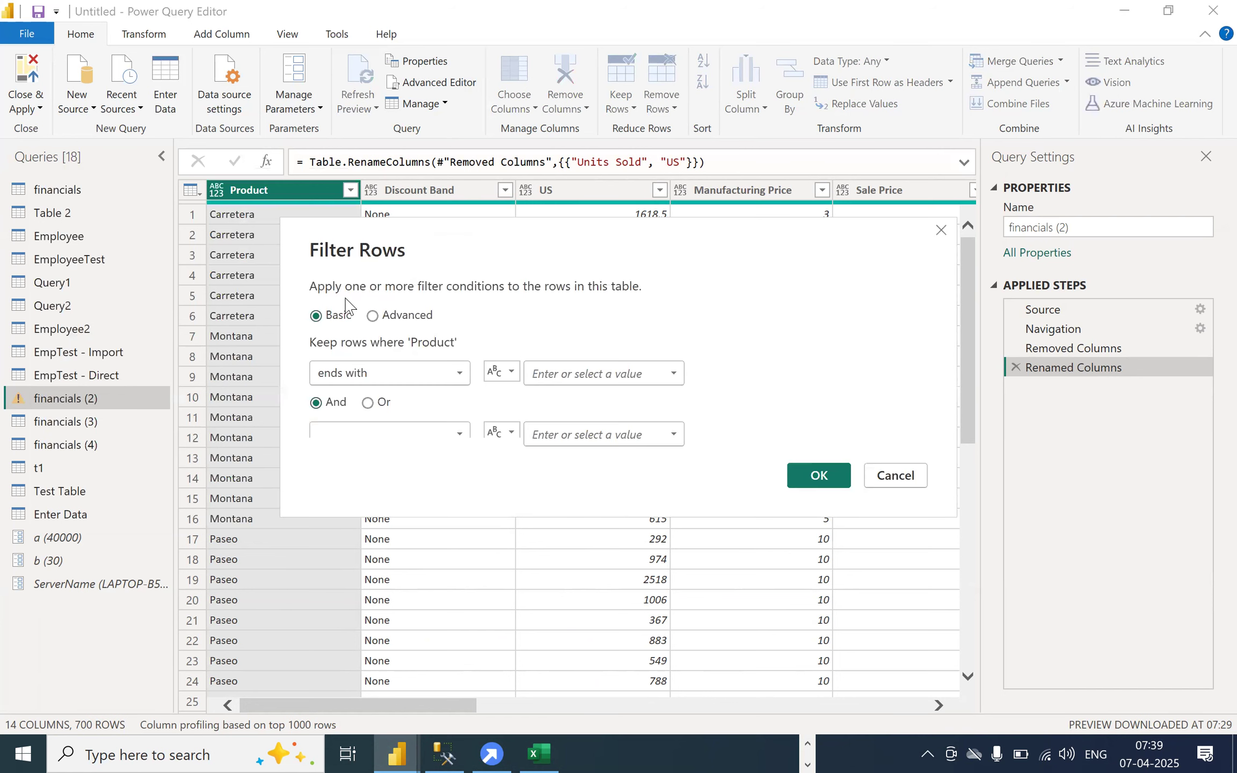
pyautogui.click(374, 373)
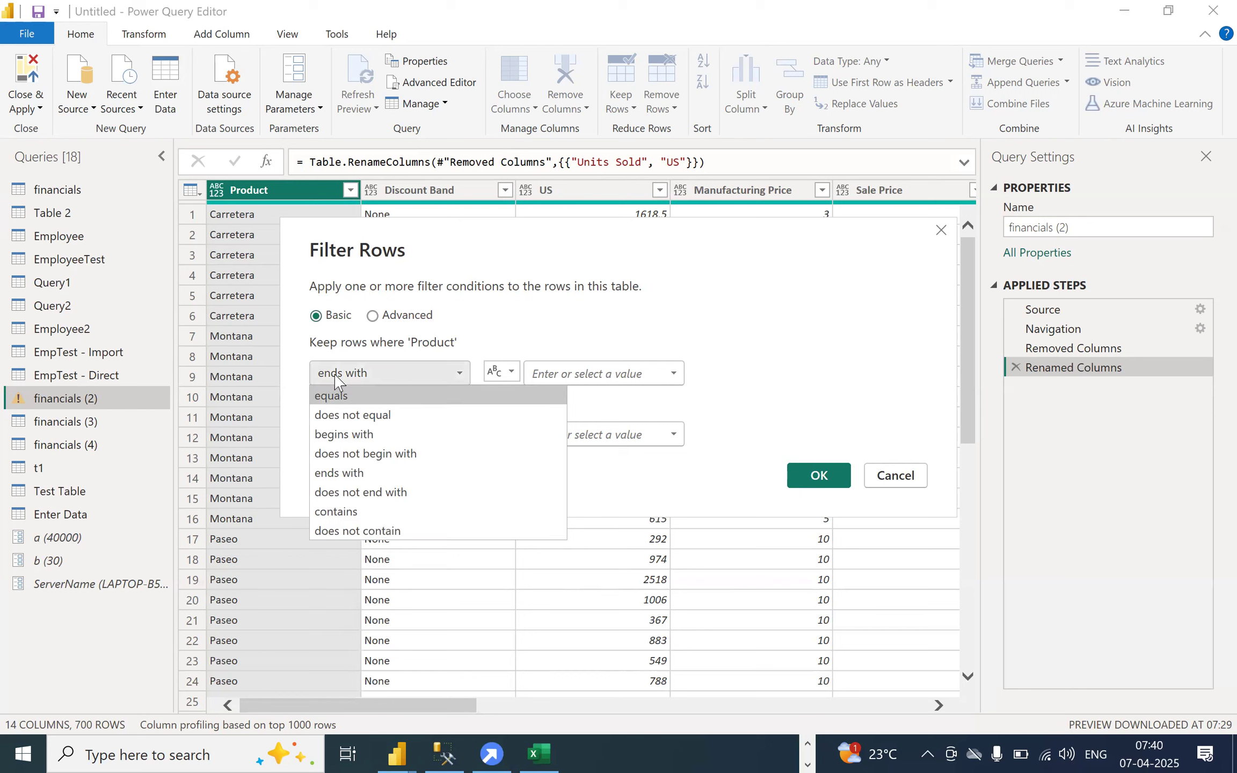
pyautogui.click(347, 400)
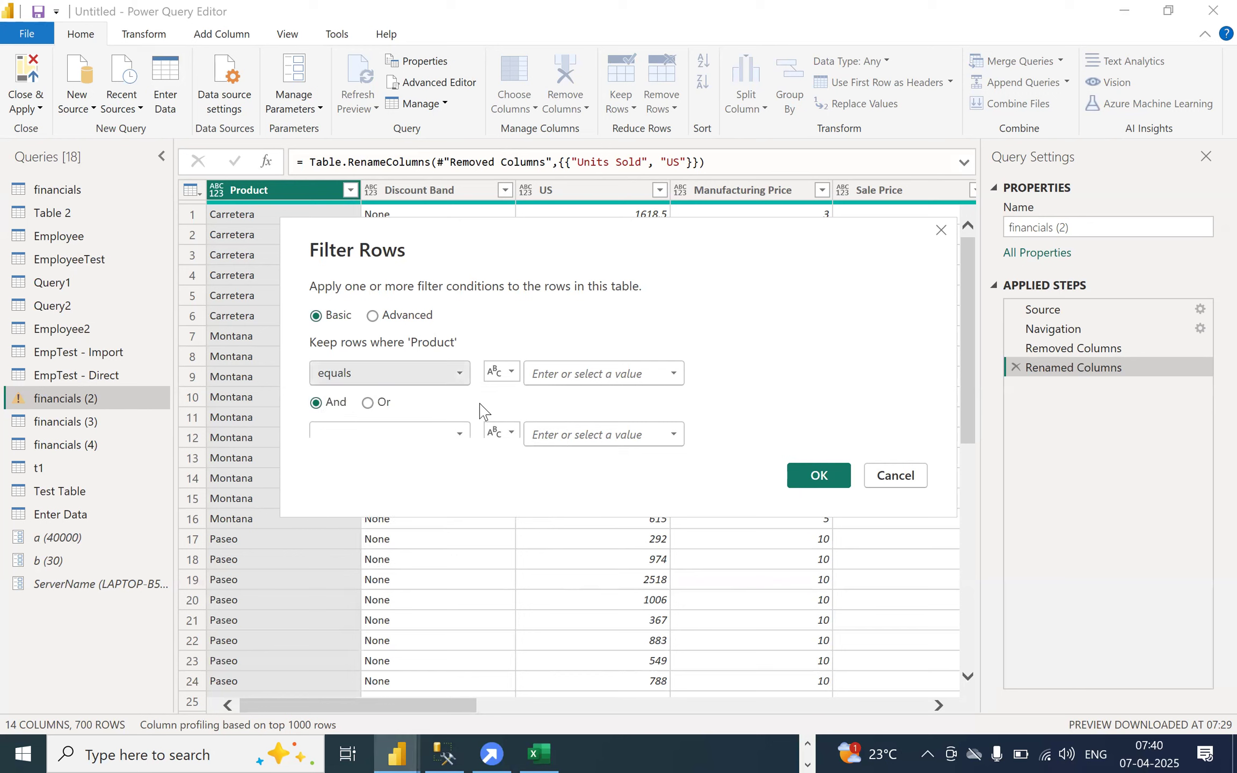
pyautogui.click(604, 379)
pyautogui.write('VTT')
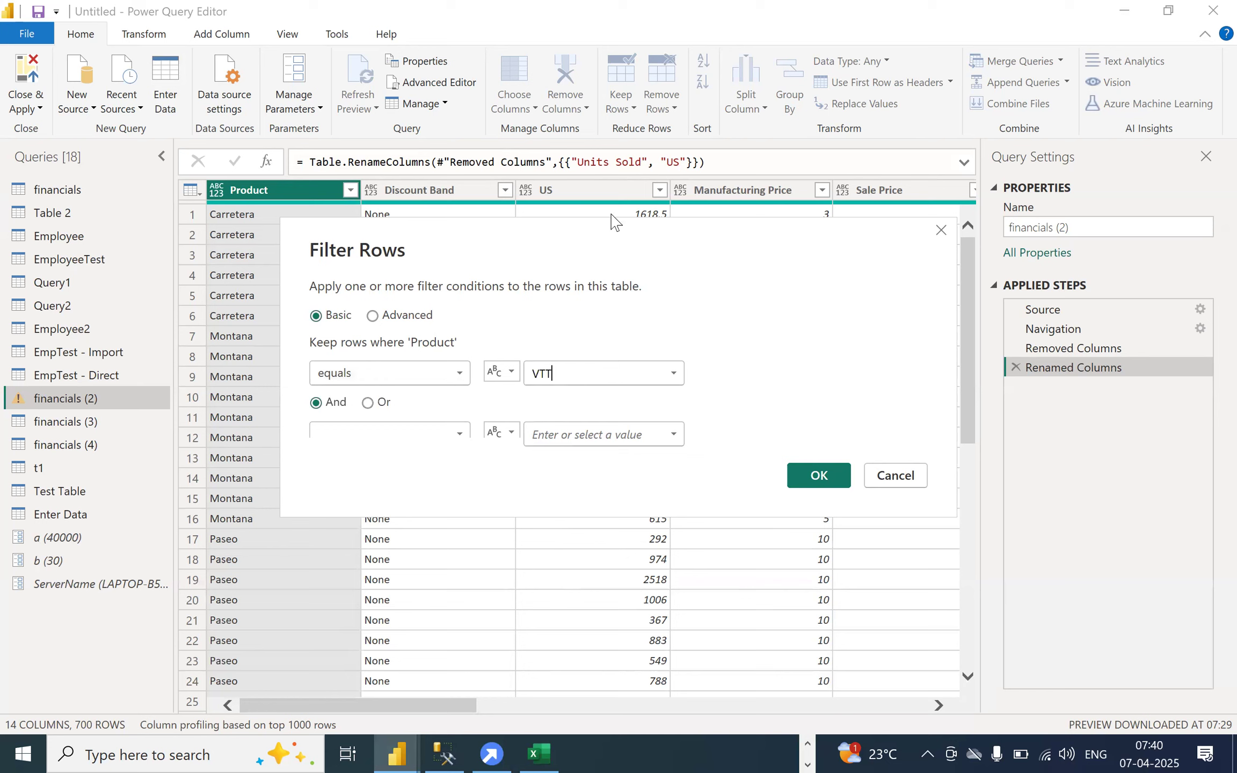
pyautogui.moveTo(542, 234); pyautogui.dragTo(601, 225)
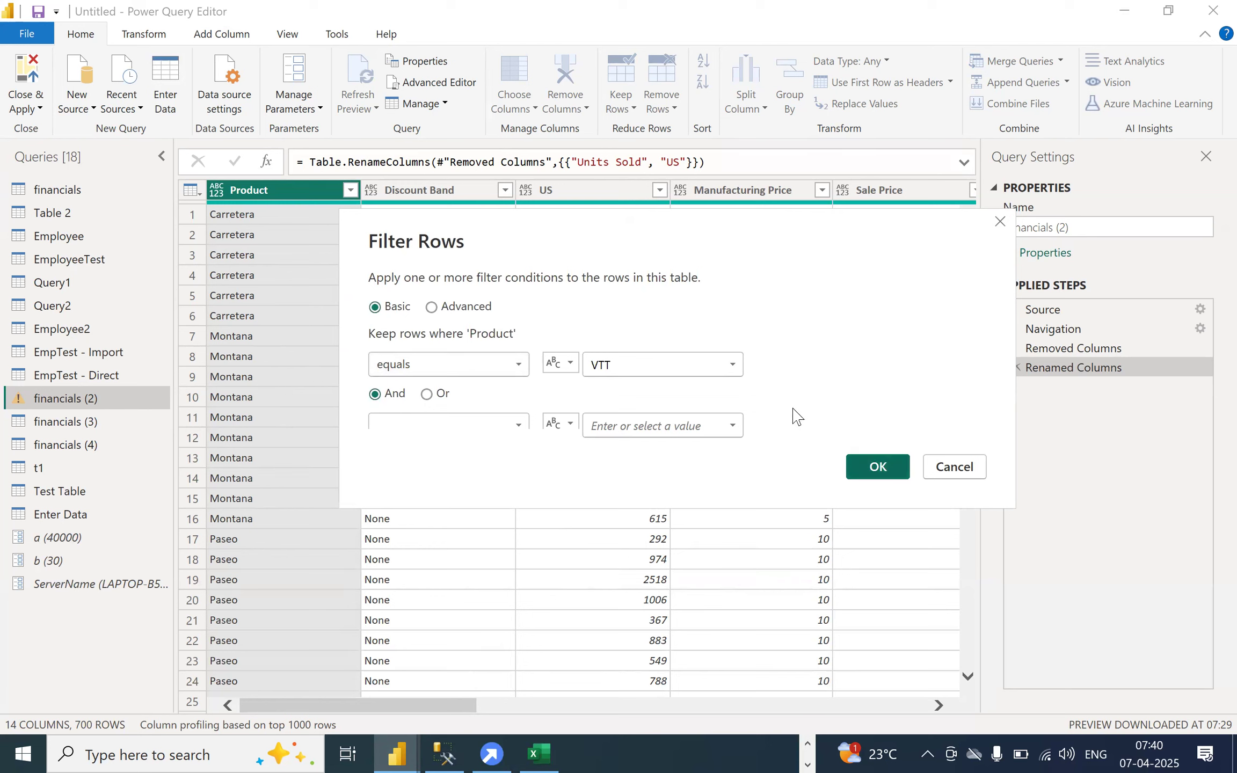
pyautogui.press('Return')
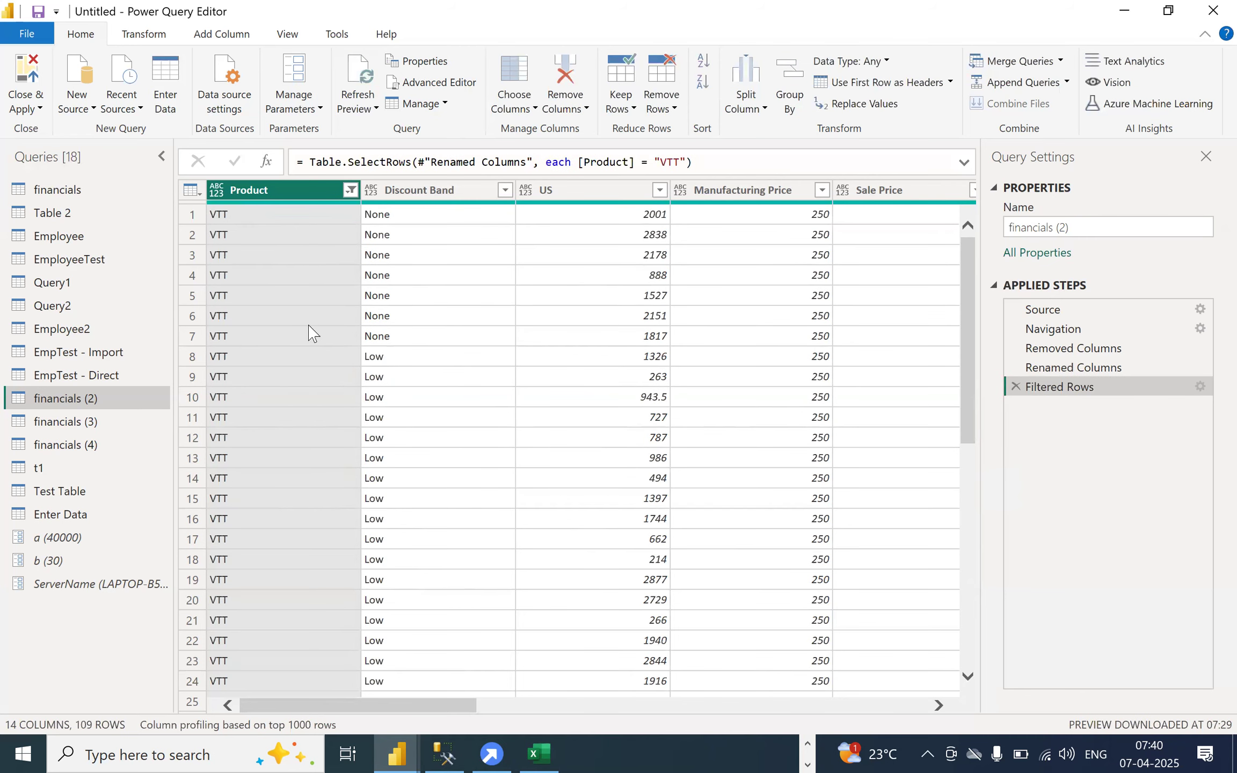
# - Review the VTT-filtered rows of financials (2) and compare them with the rows at the preceding Renamed Columns step
pyautogui.scroll(-5, 309, 331)
pyautogui.scroll(5, 309, 332)
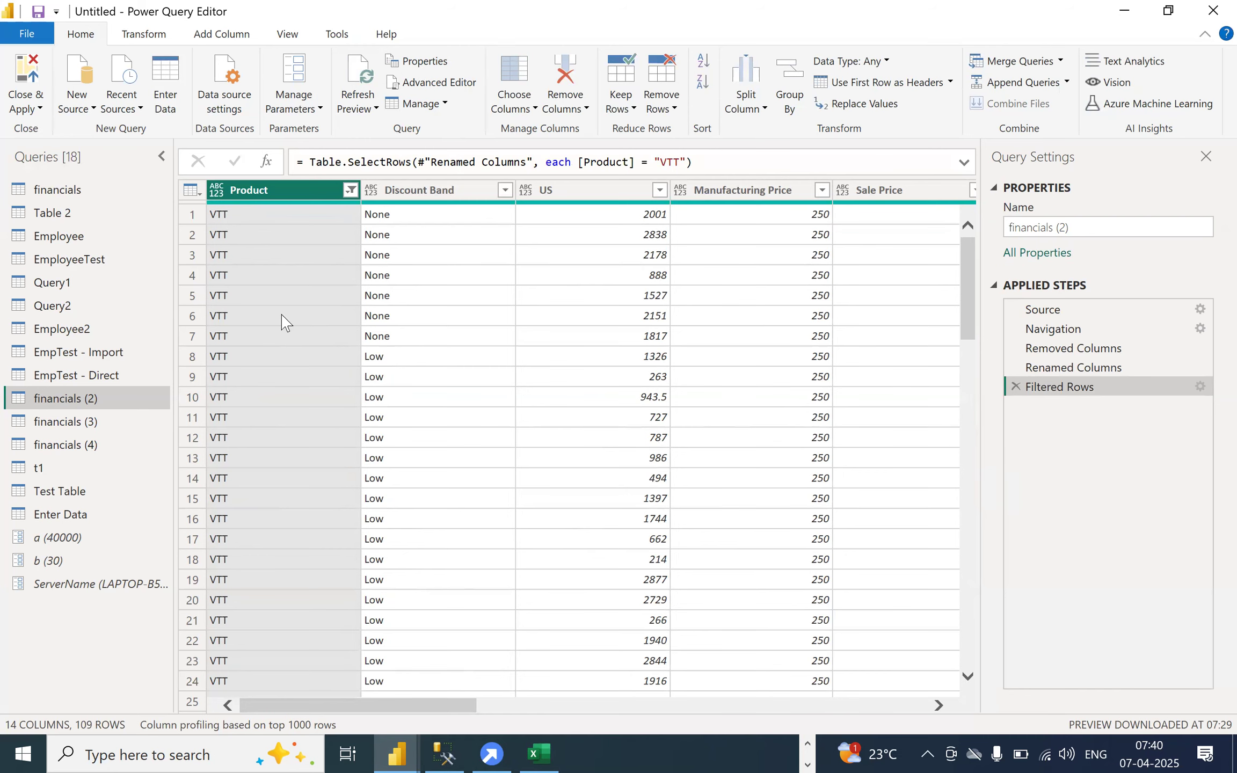
pyautogui.scroll(-15, 279, 320)
pyautogui.scroll(-5, 281, 322)
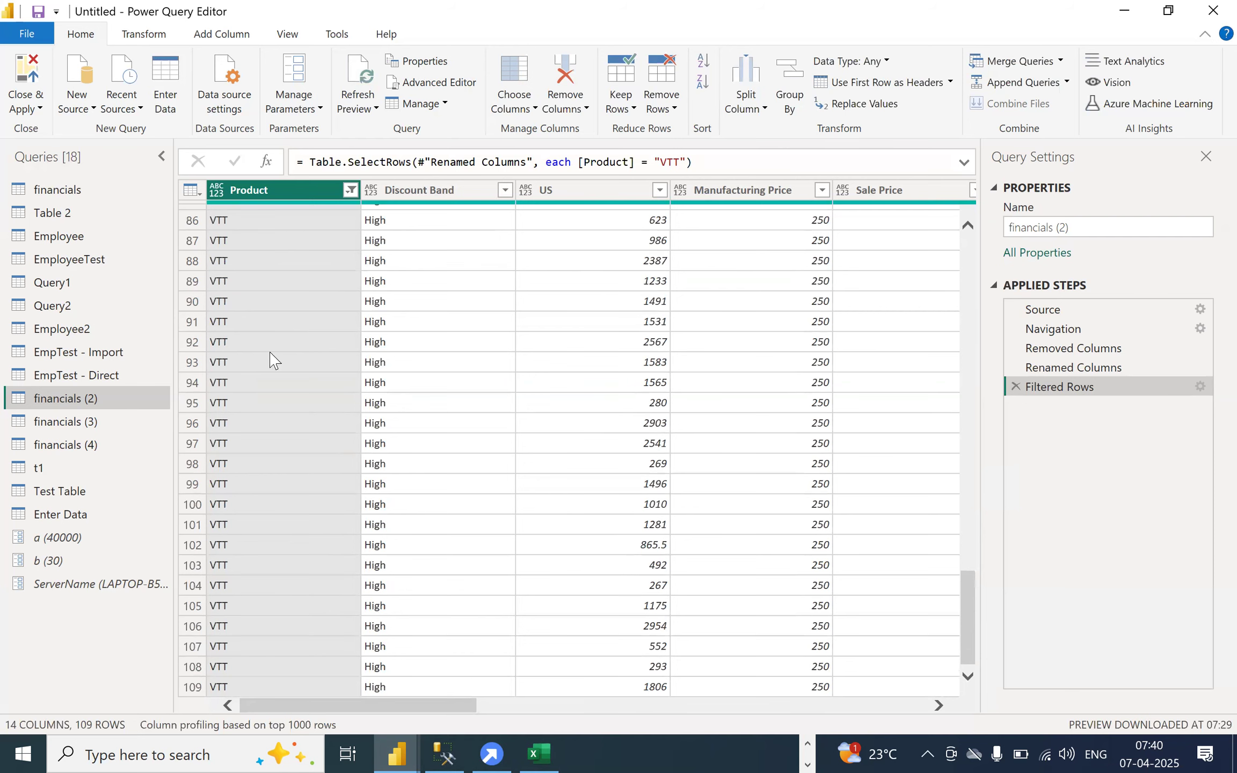
pyautogui.click(1073, 367)
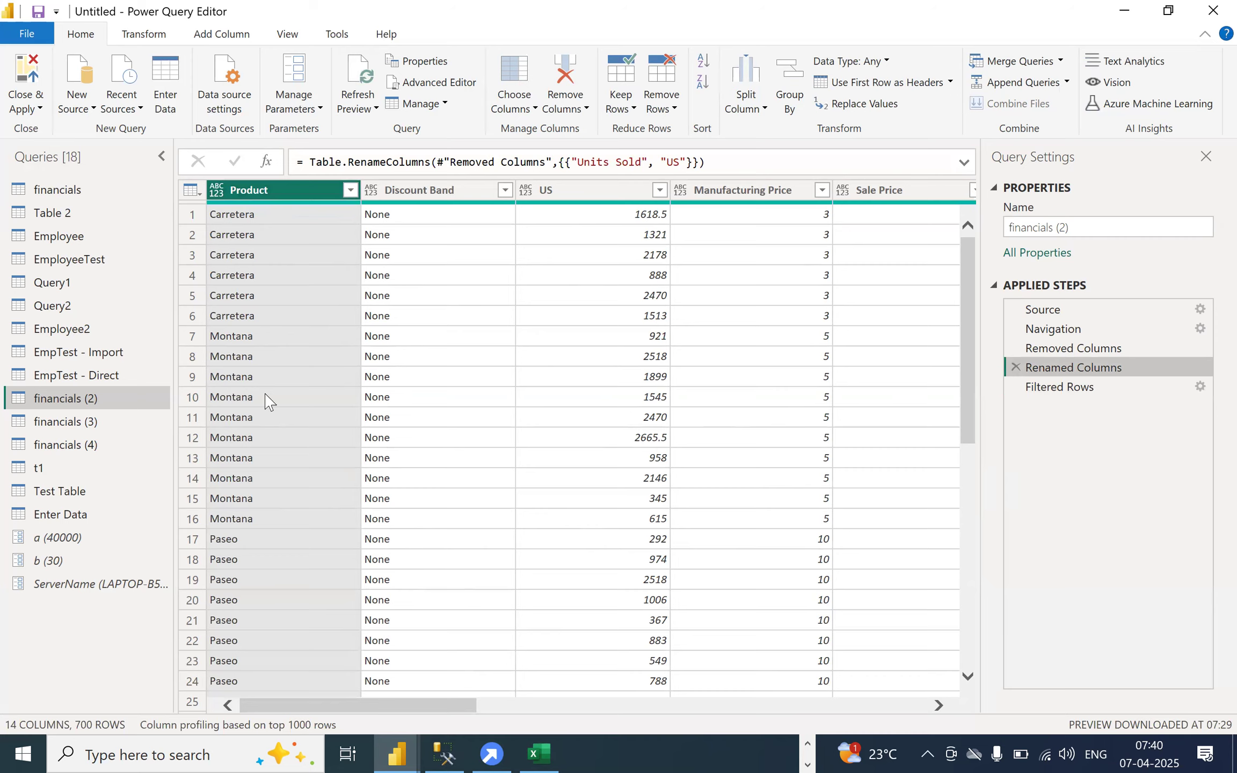
pyautogui.scroll(-4, 266, 400)
pyautogui.scroll(-5, 267, 400)
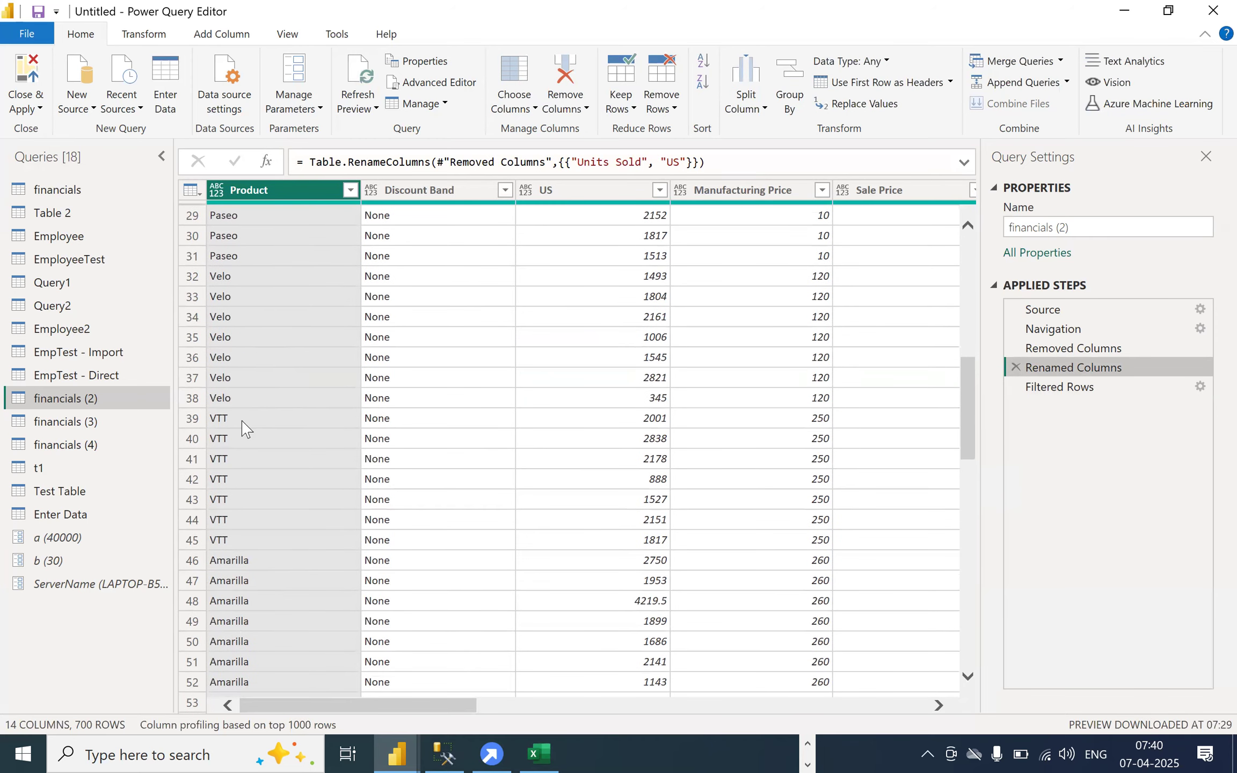
pyautogui.scroll(9, 245, 427)
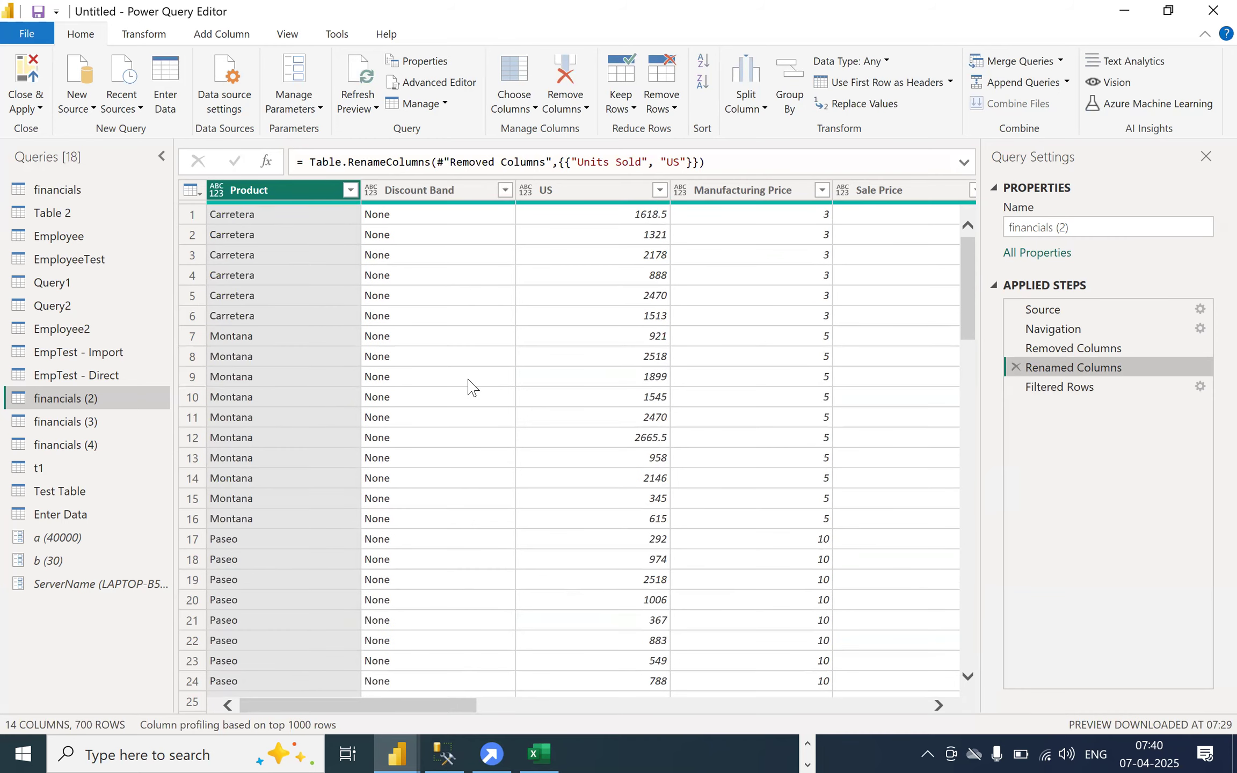
# - Review the settings of the Filtered Rows step in financials (2), keeping the condition Product equals VTT
pyautogui.click(1045, 387)
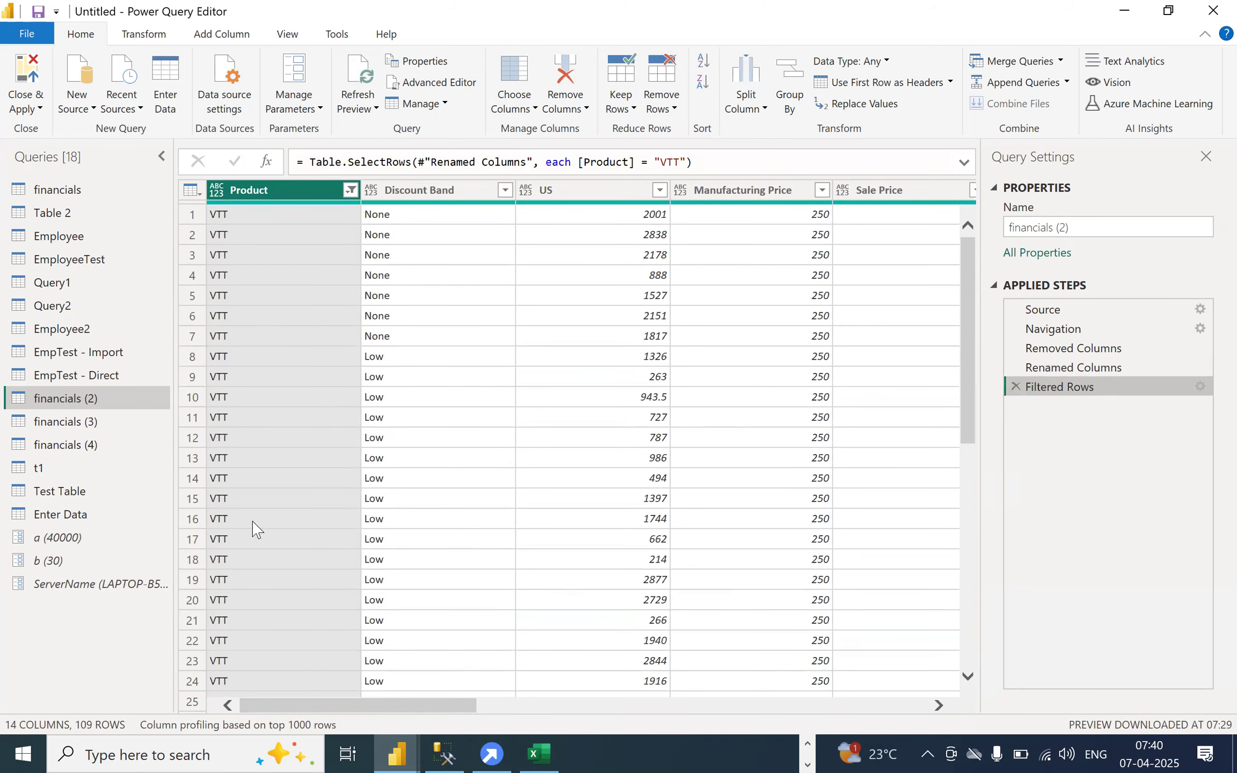
pyautogui.click(1200, 386)
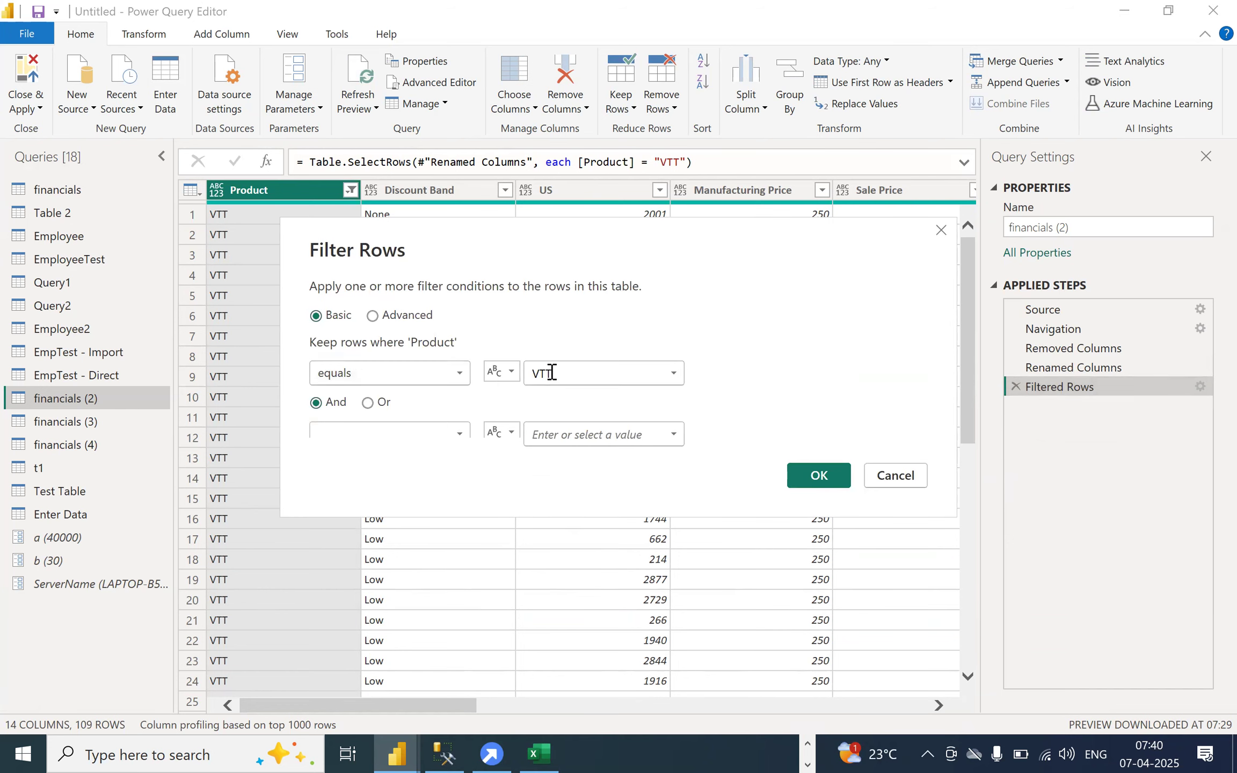
pyautogui.moveTo(555, 372); pyautogui.dragTo(524, 375)
pyautogui.press('Return')
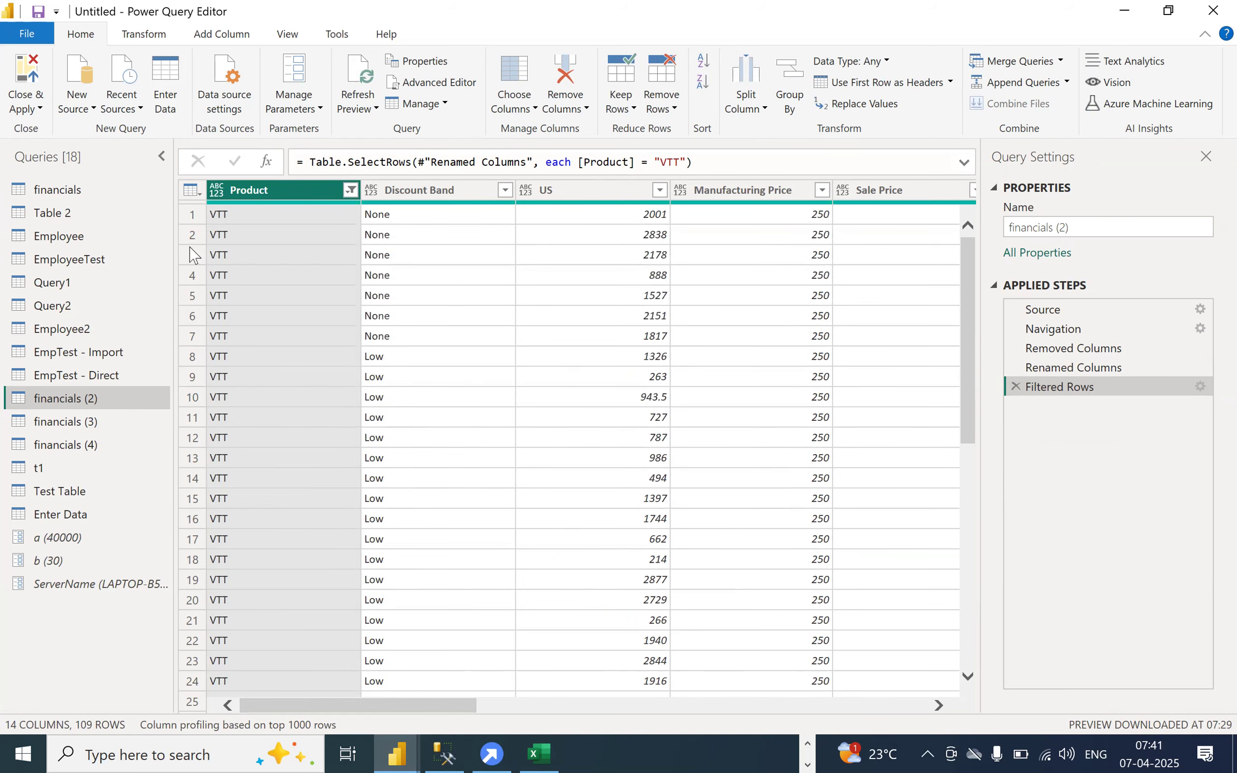
# - Apply the query changes to the model and review the loaded rows of financials (2) in Table view
pyautogui.click(17, 77)
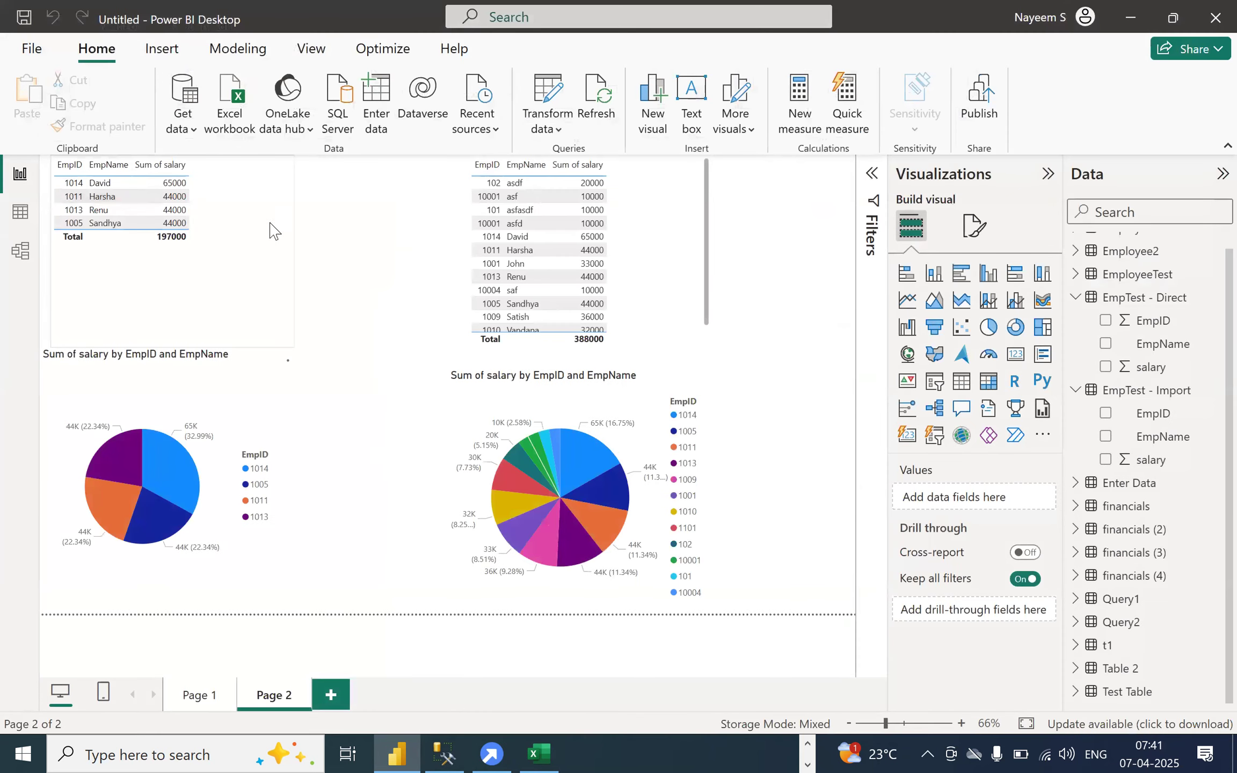
pyautogui.click(19, 215)
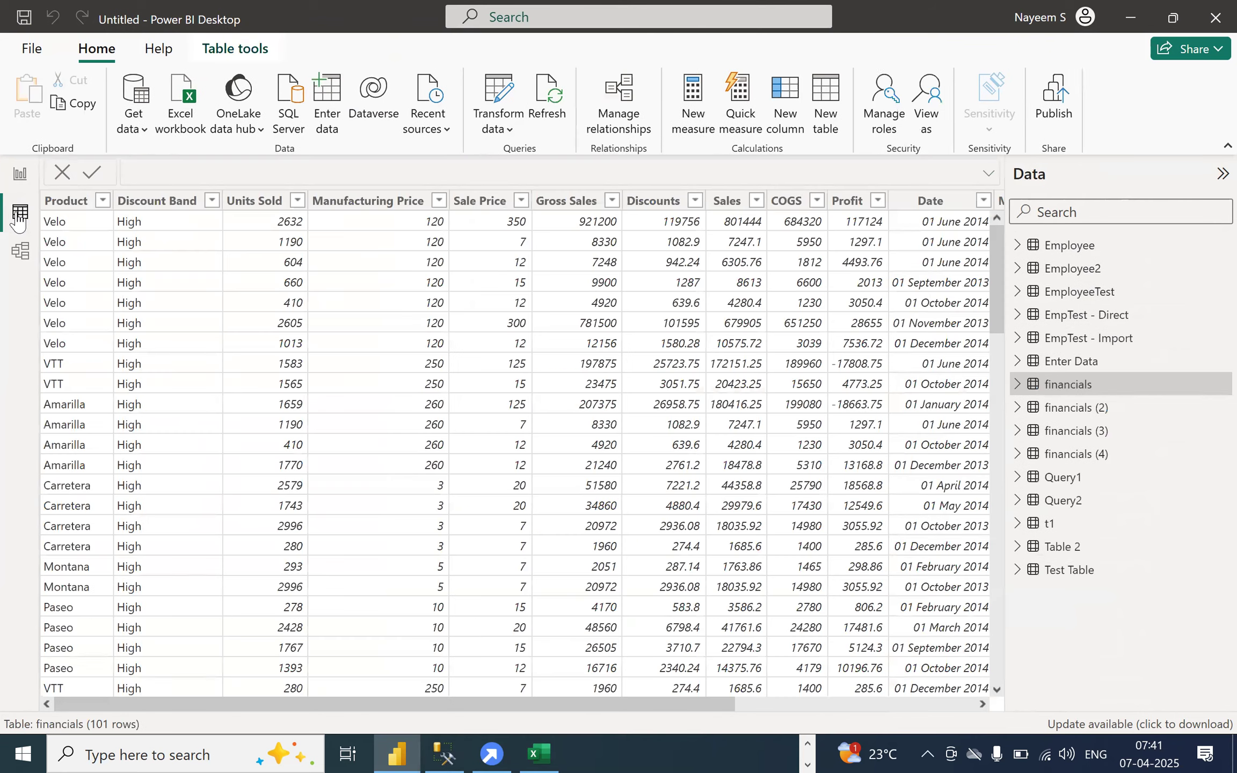
pyautogui.click(1078, 413)
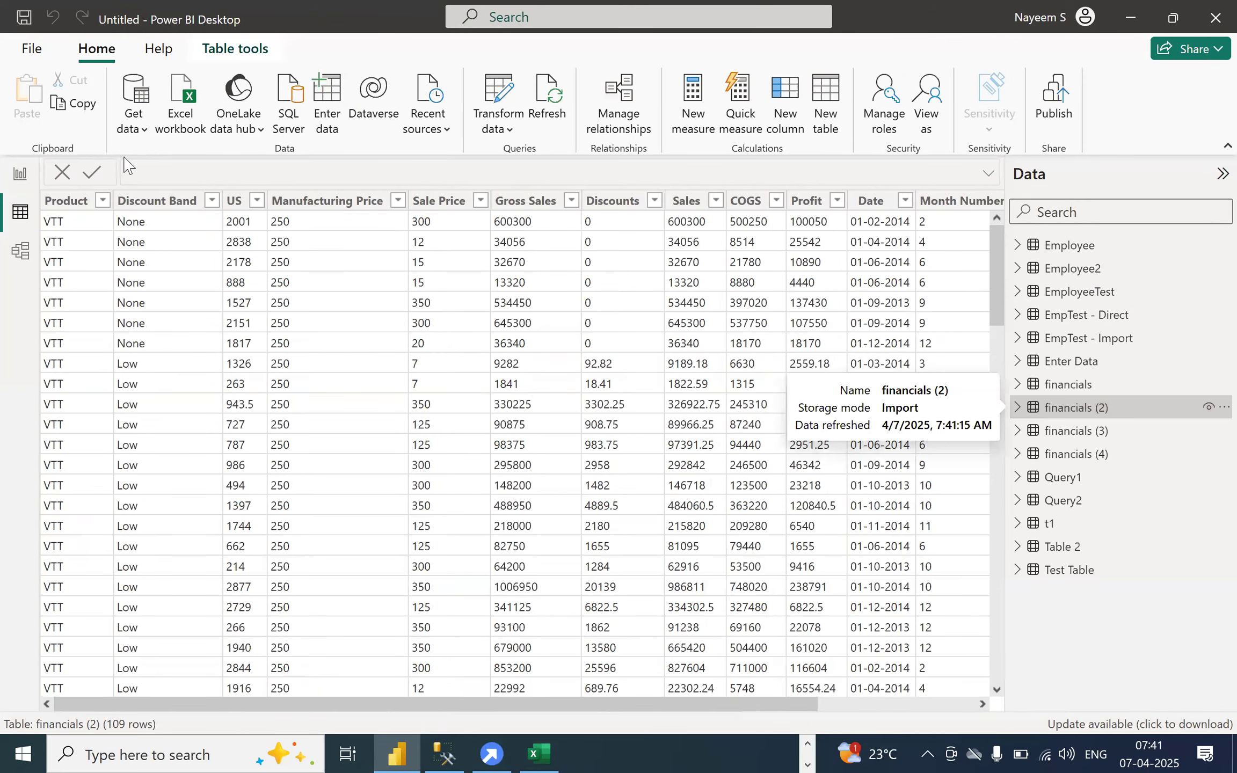
pyautogui.scroll(-5, 102, 381)
pyautogui.scroll(-15, 102, 381)
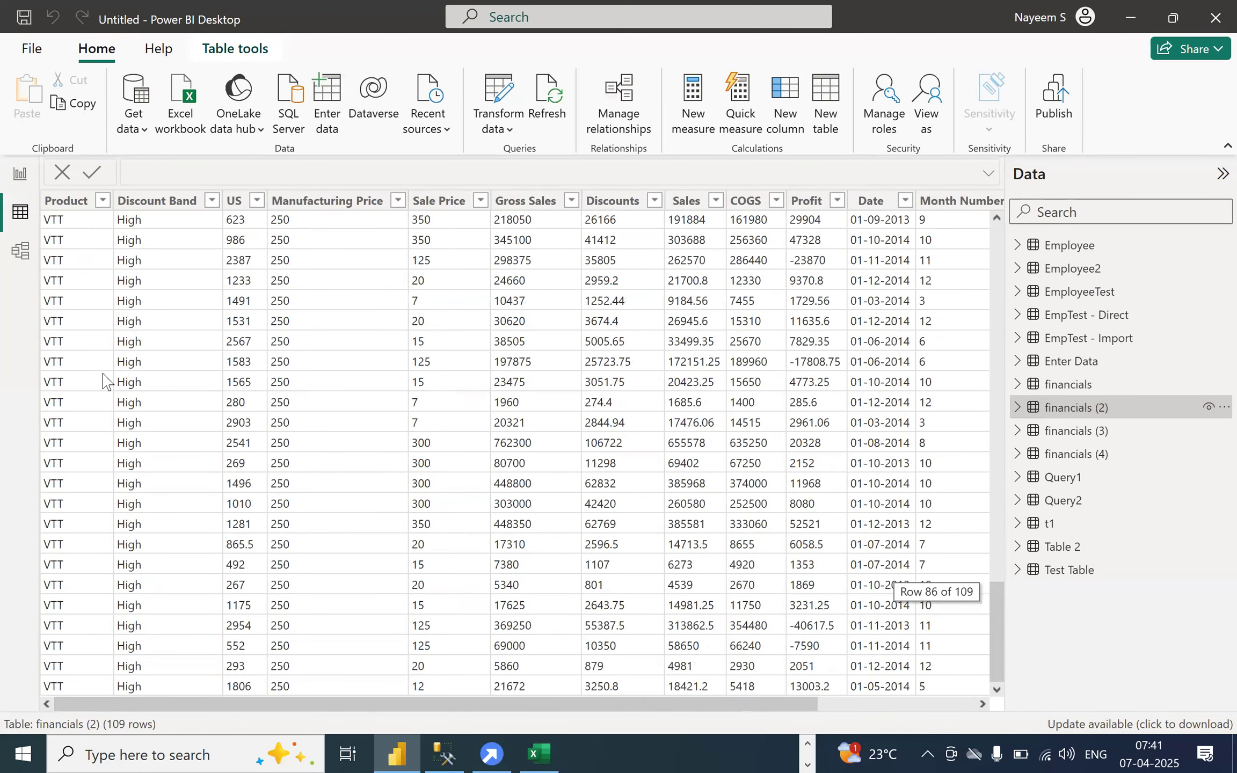
pyautogui.hscroll(2, 102, 382)
pyautogui.hscroll(-2, 102, 381)
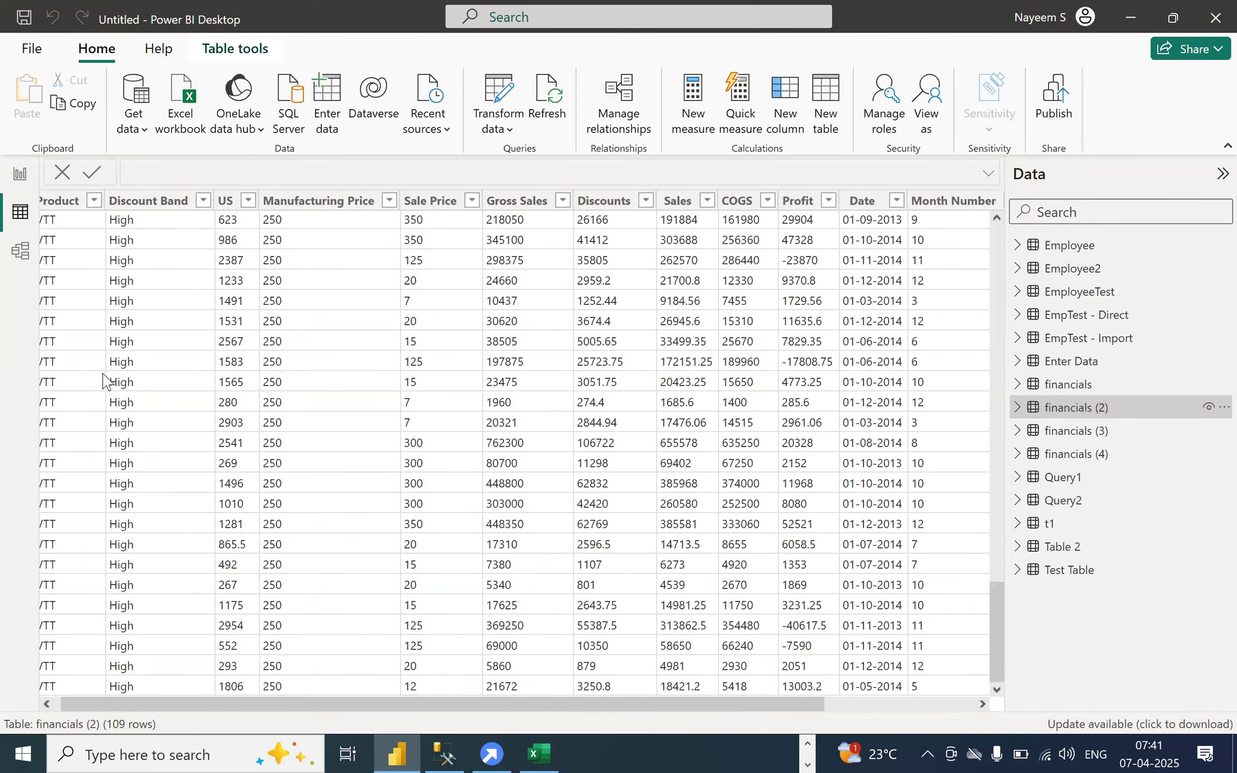
pyautogui.scroll(10, 102, 381)
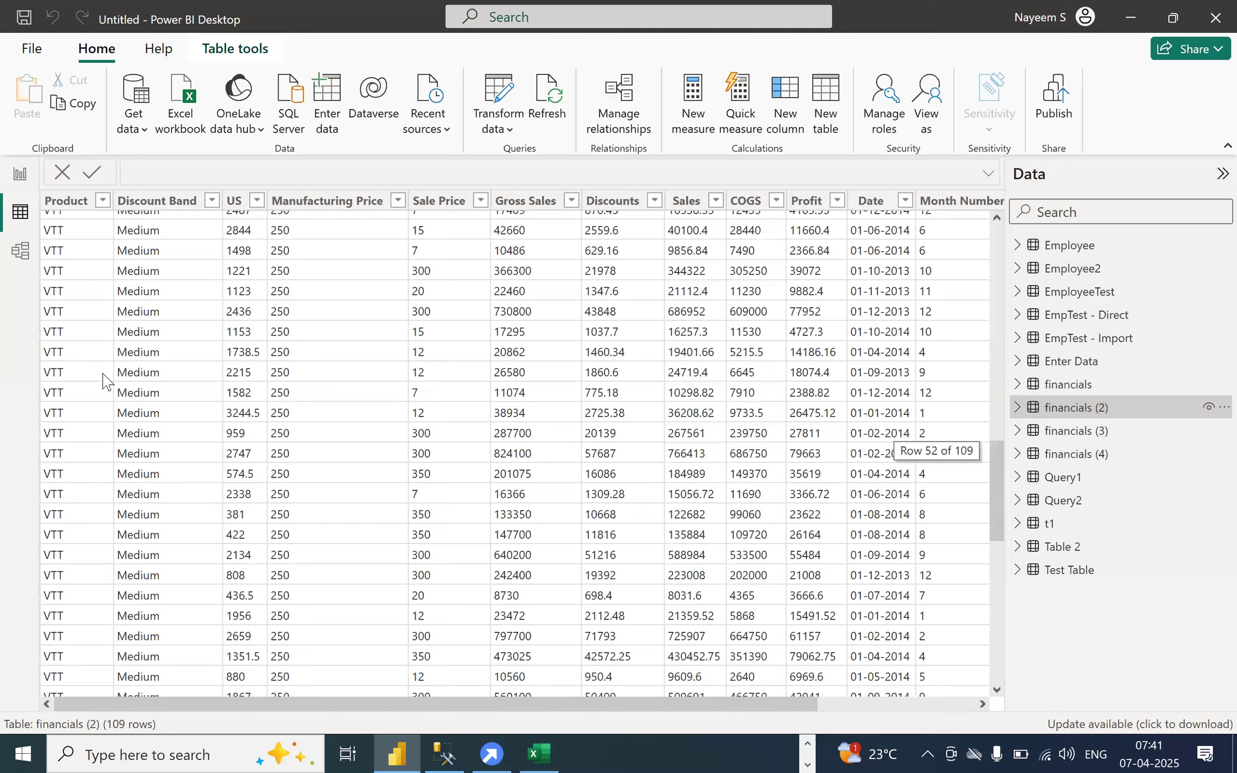
pyautogui.scroll(15, 102, 381)
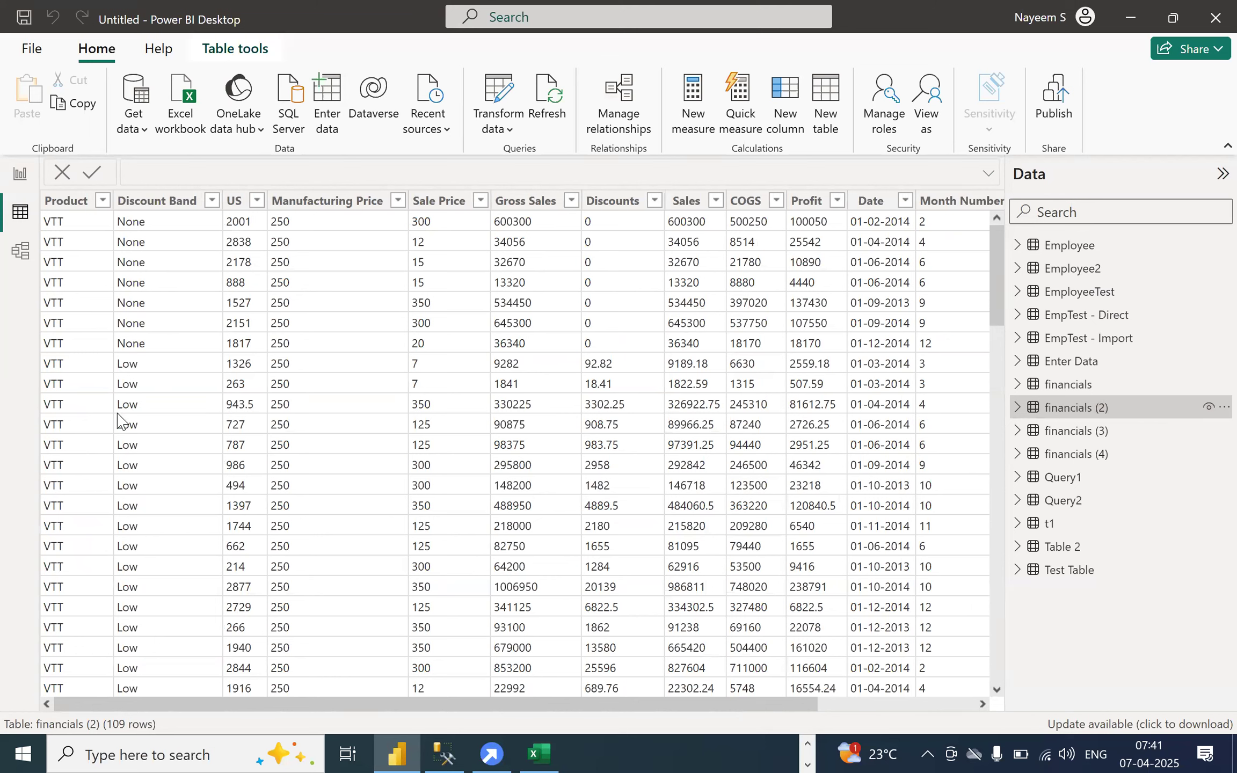
# - Reopen the Power Query Editor and look over the financials query's columns and the preview refresh options
pyautogui.click(499, 94)
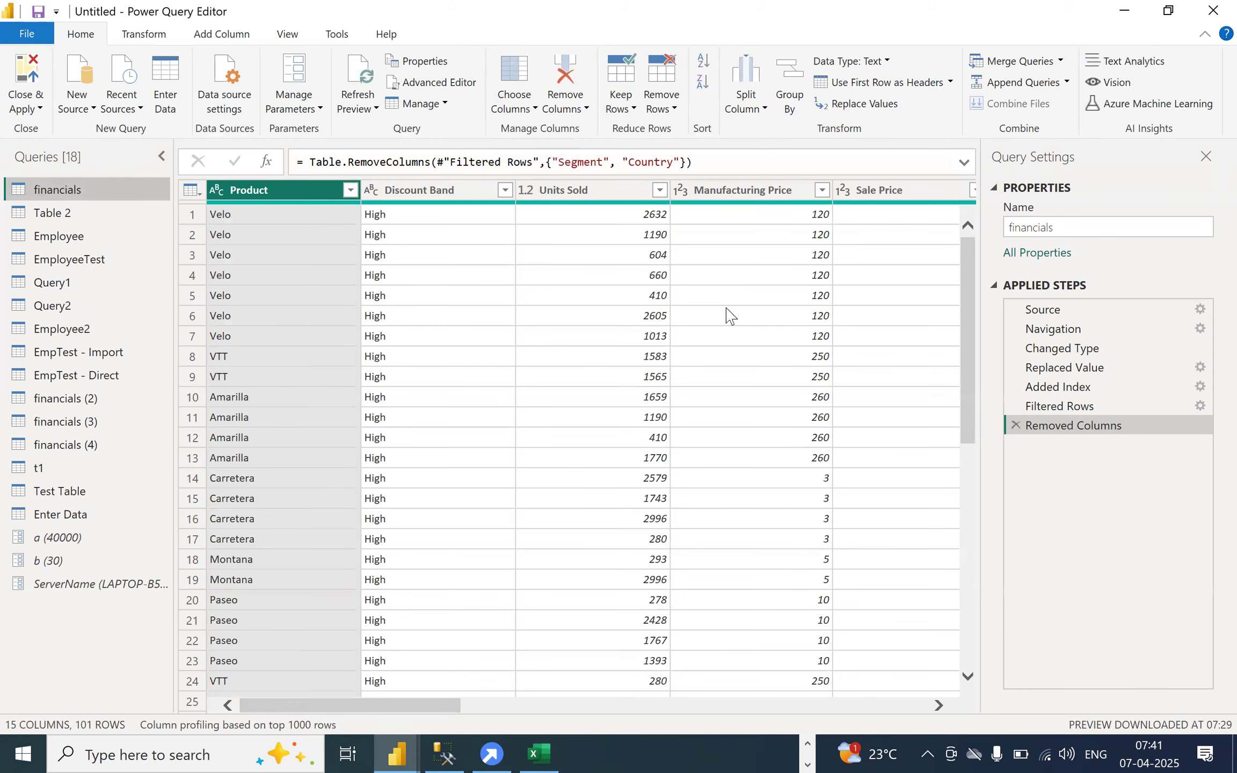
pyautogui.hscroll(3, 728, 314)
pyautogui.hscroll(2, 727, 314)
pyautogui.hscroll(-6, 726, 312)
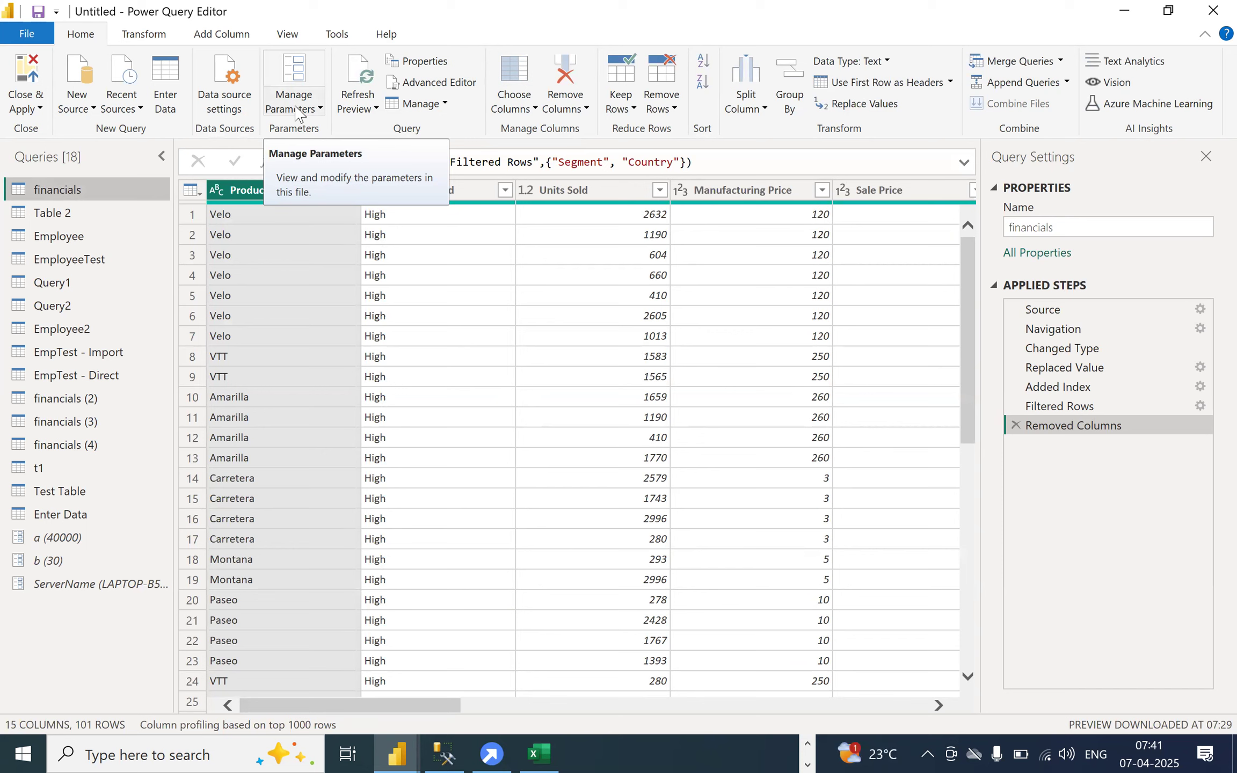
pyautogui.click(358, 107)
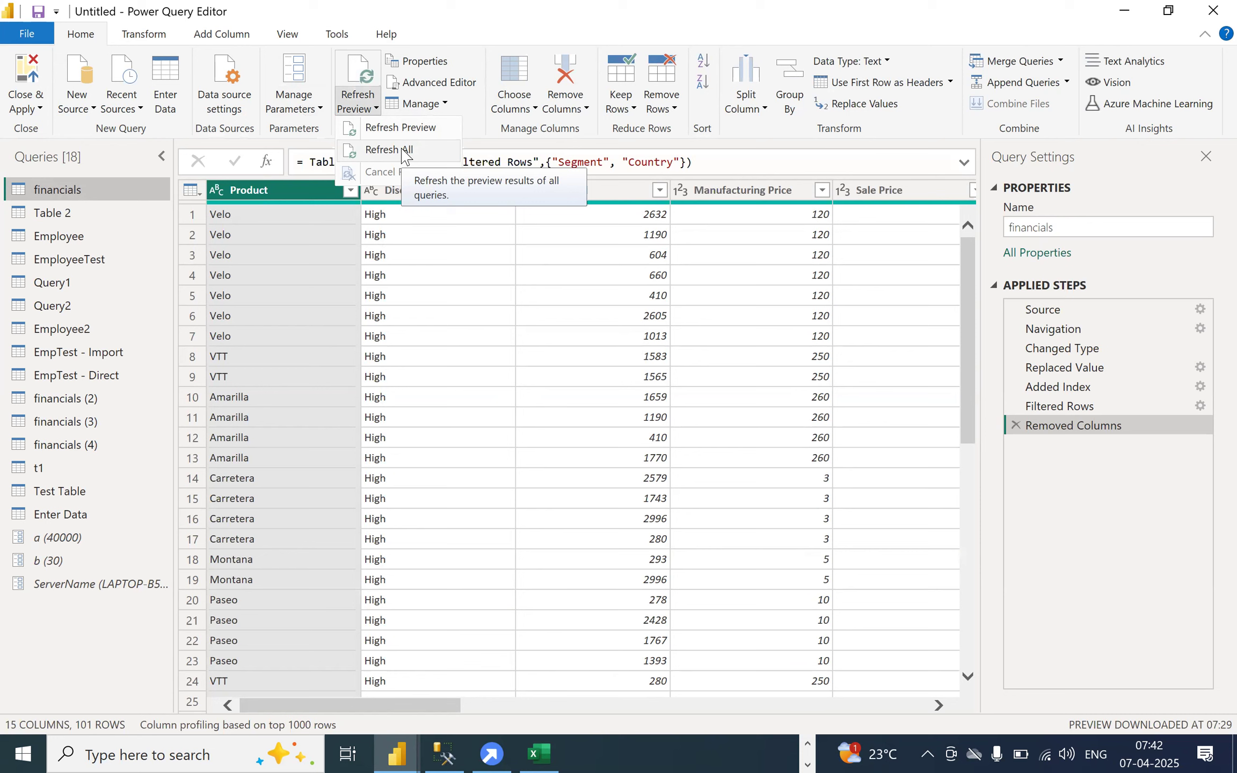
pyautogui.click(461, 24)
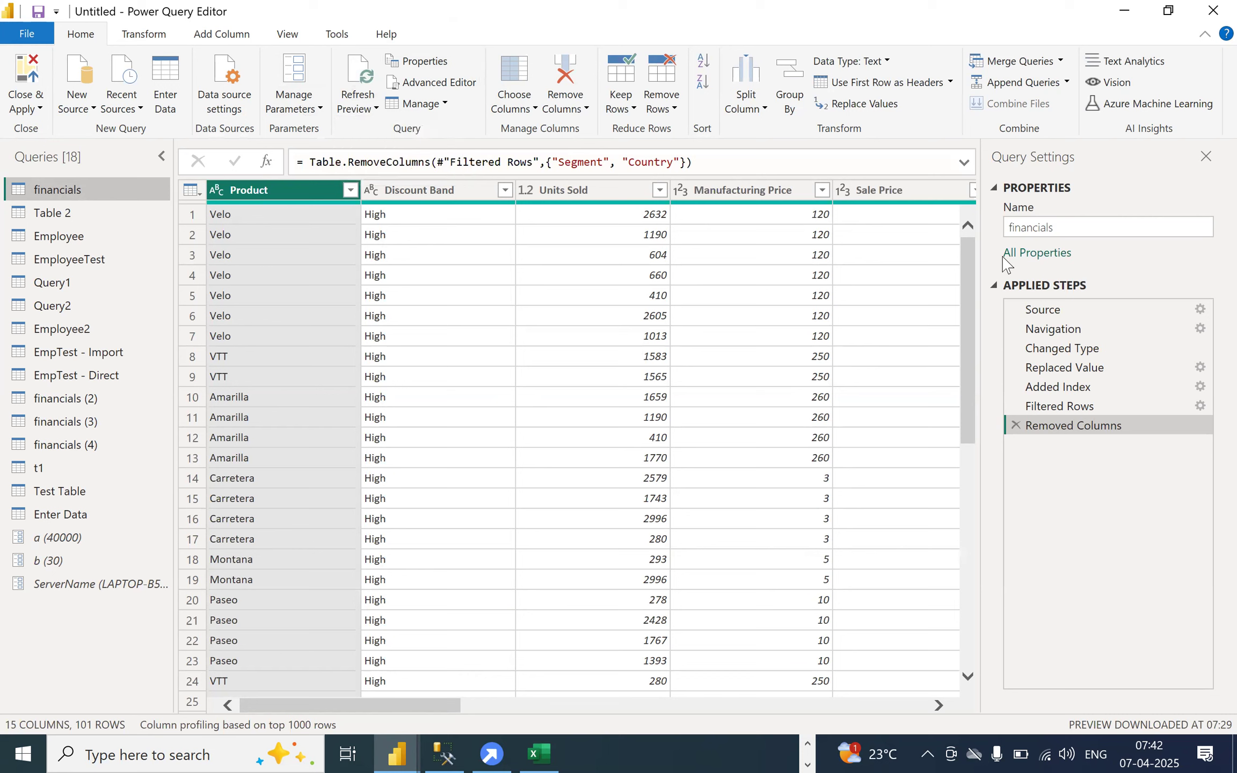
# - Examine the query properties of the financials query, including its load and report refresh options, without changing them
pyautogui.click(1038, 252)
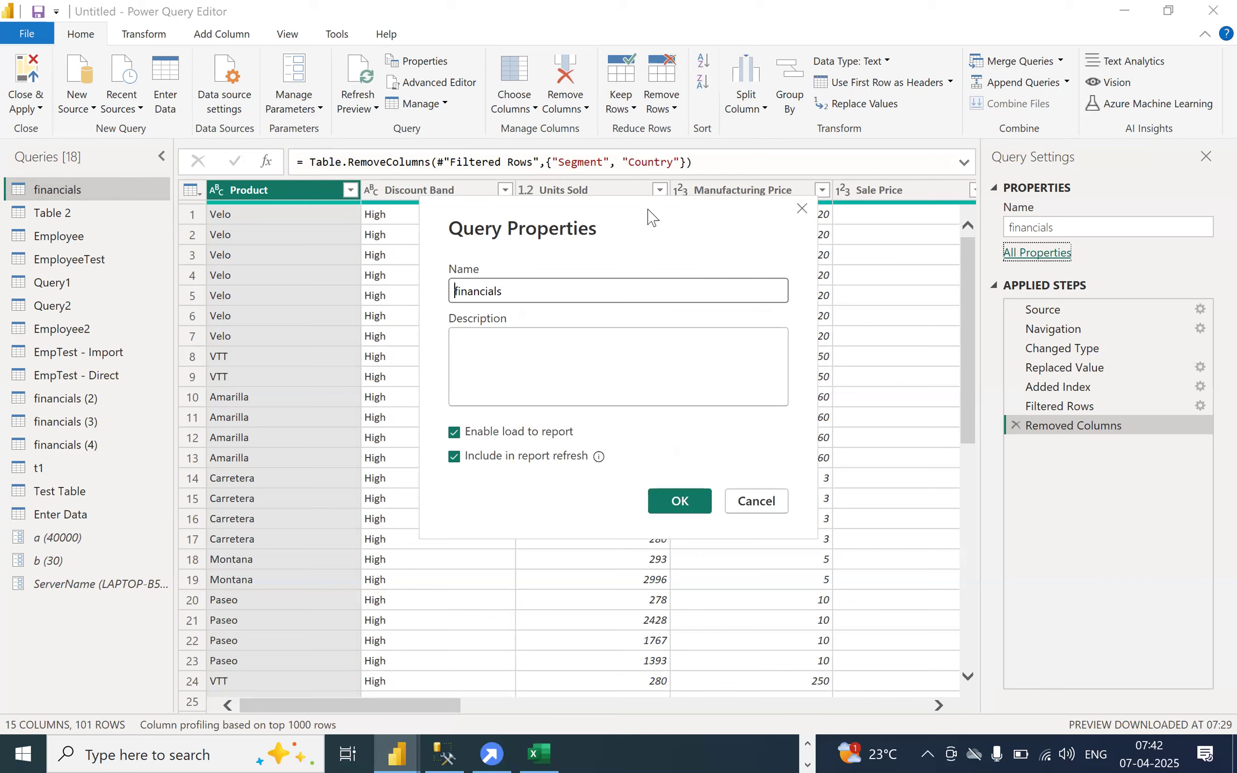
pyautogui.moveTo(651, 218); pyautogui.dragTo(651, 161)
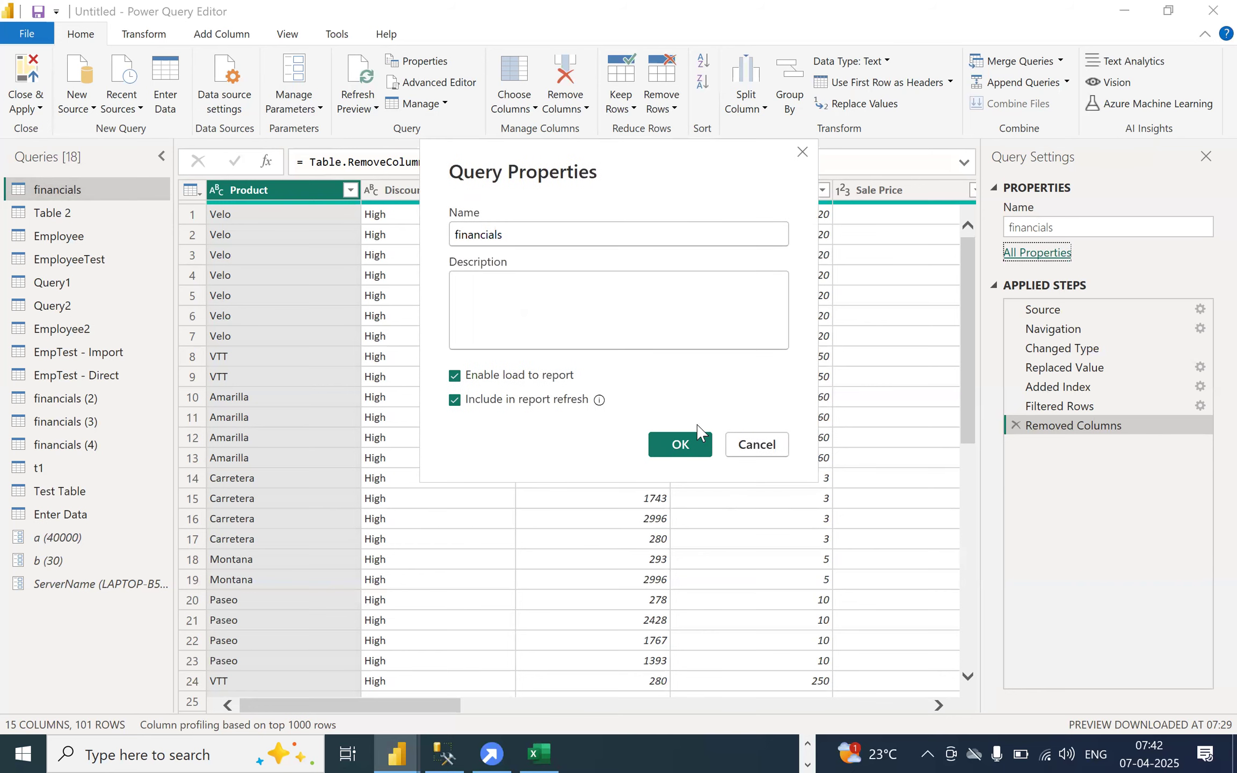
pyautogui.click(700, 435)
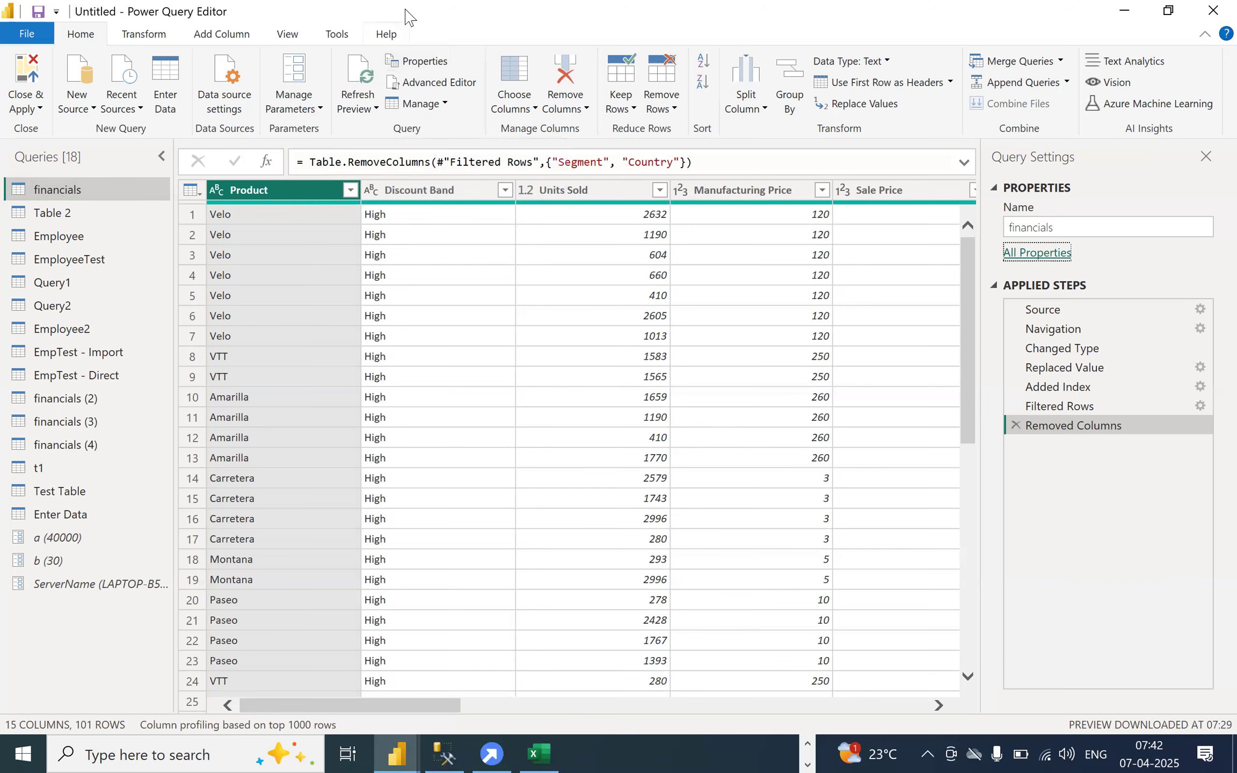
pyautogui.click(433, 64)
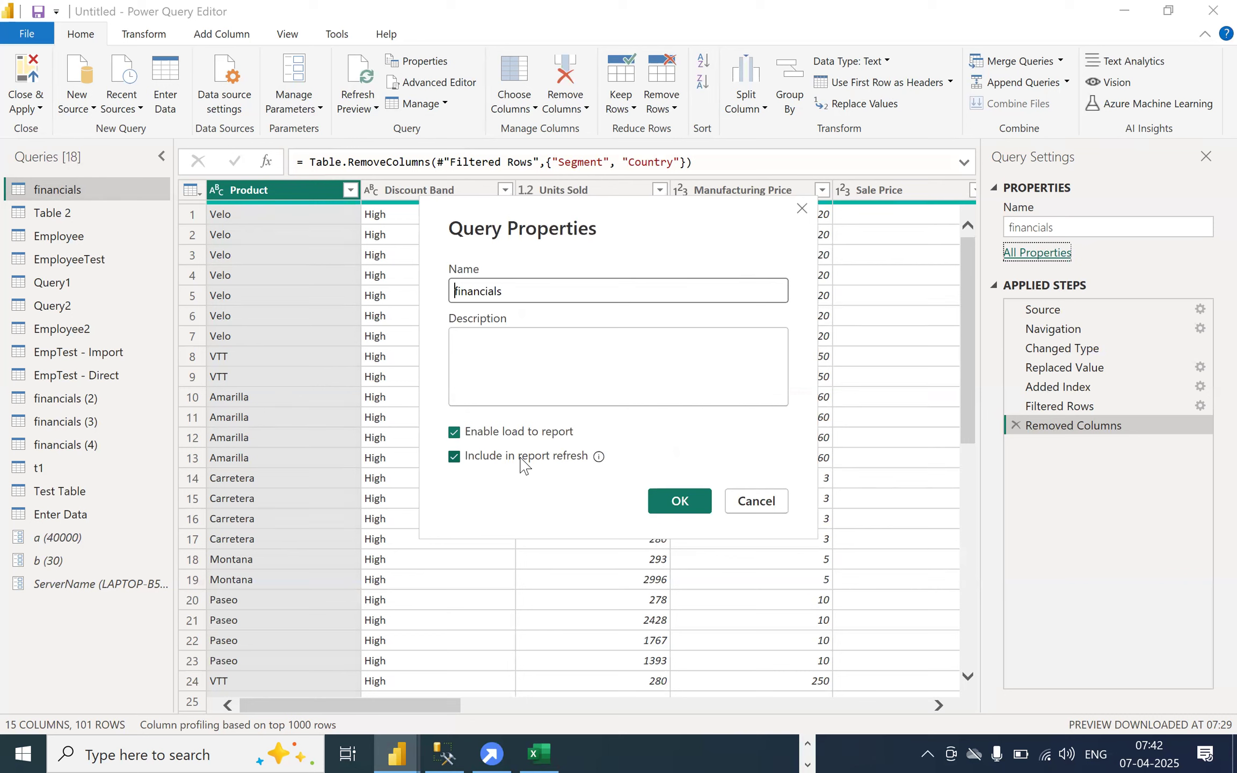
pyautogui.click(754, 500)
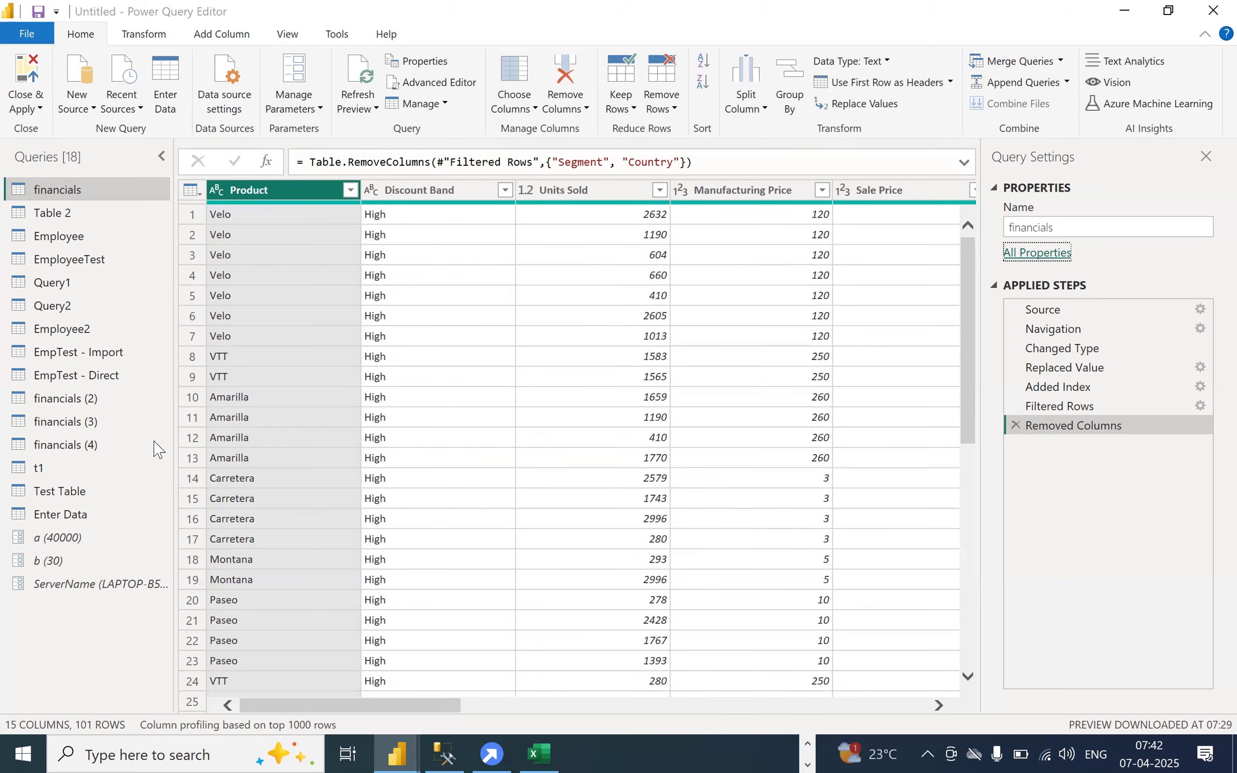
# - View the query properties of EmpTest - Import and close them unchanged
pyautogui.click(69, 350)
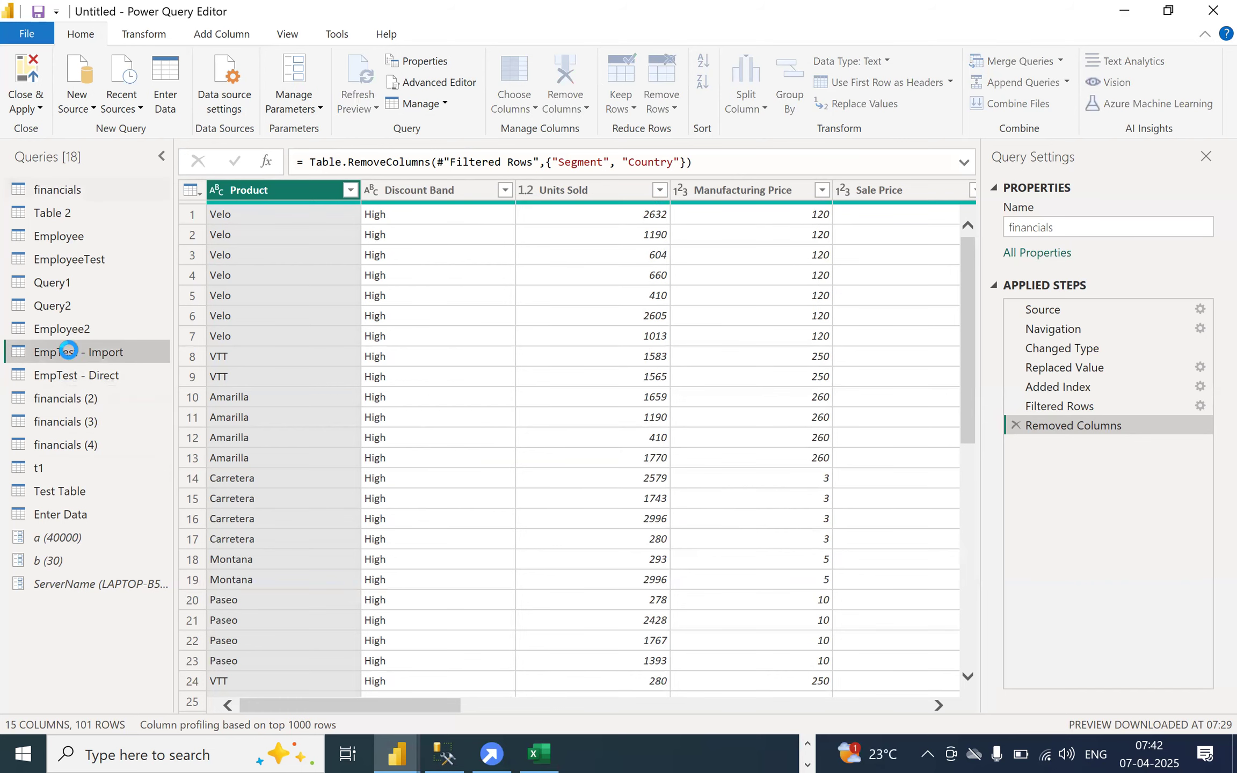
pyautogui.click(446, 62)
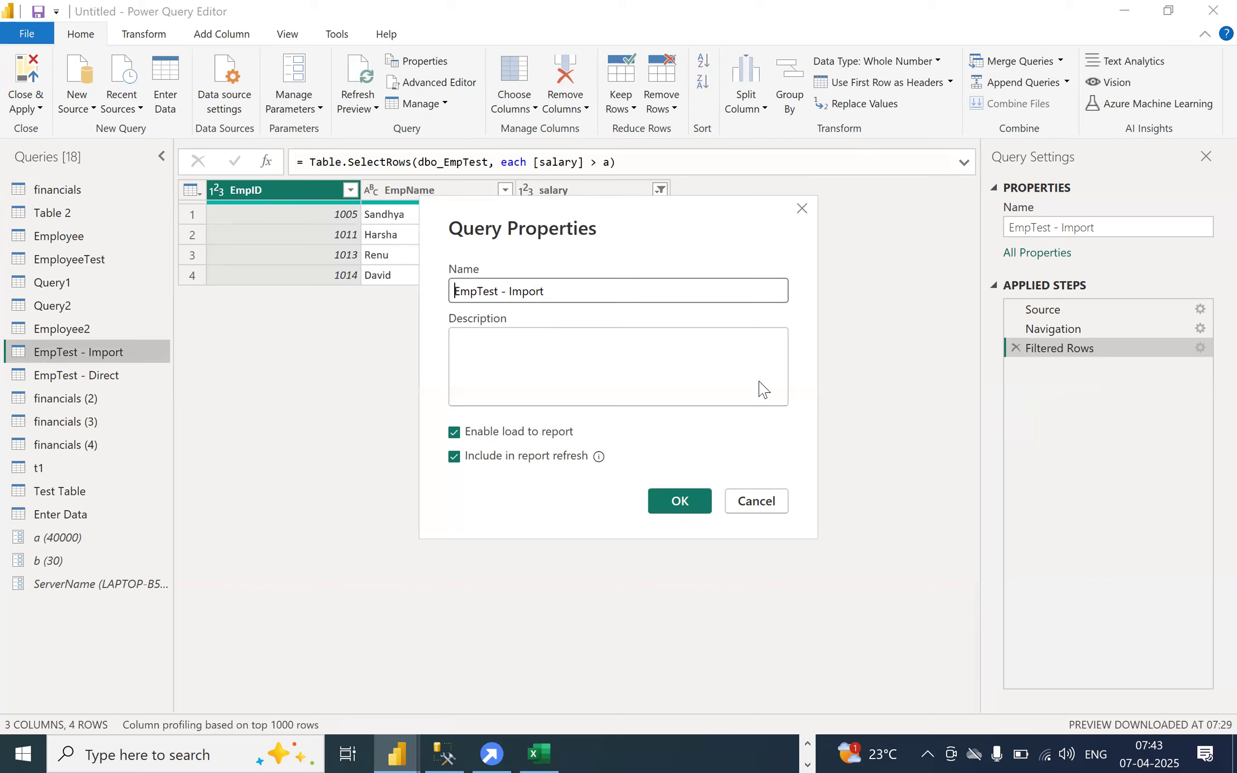
pyautogui.click(760, 500)
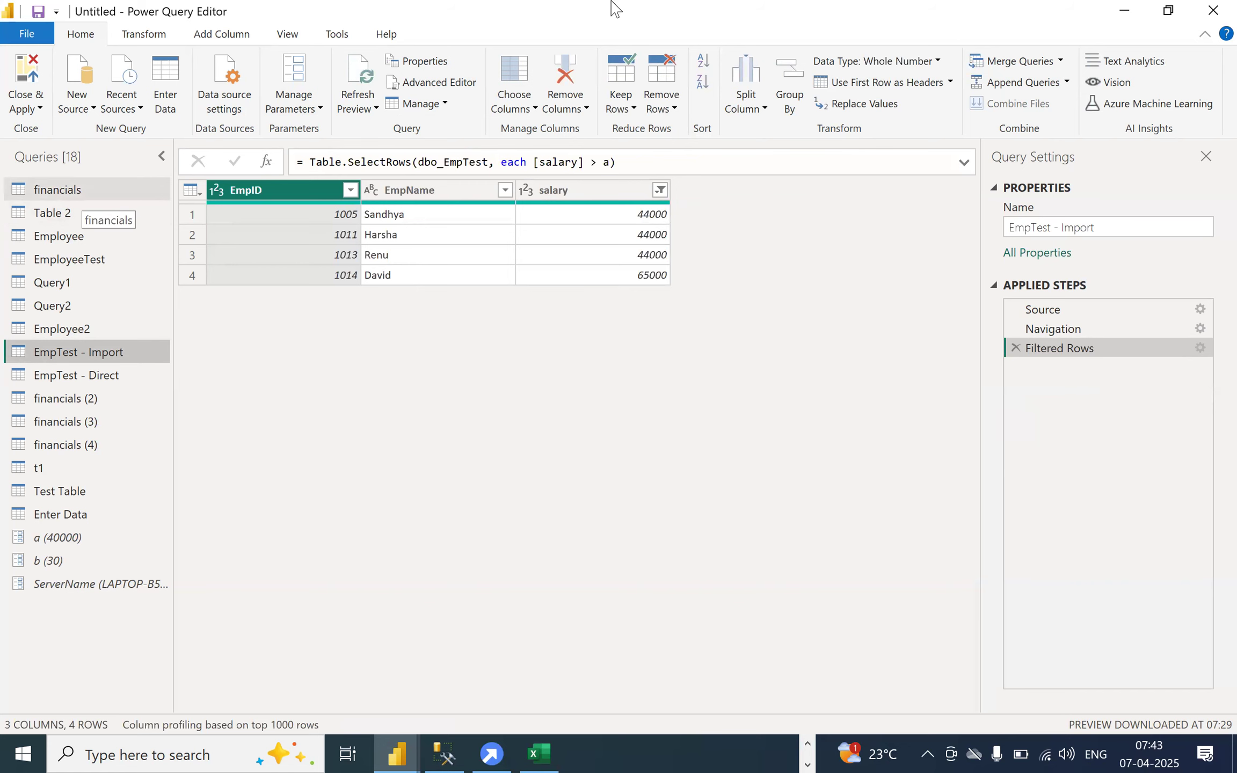
# - Examine the places where the financials query's name and description can be edited, leaving both unchanged
pyautogui.click(82, 197)
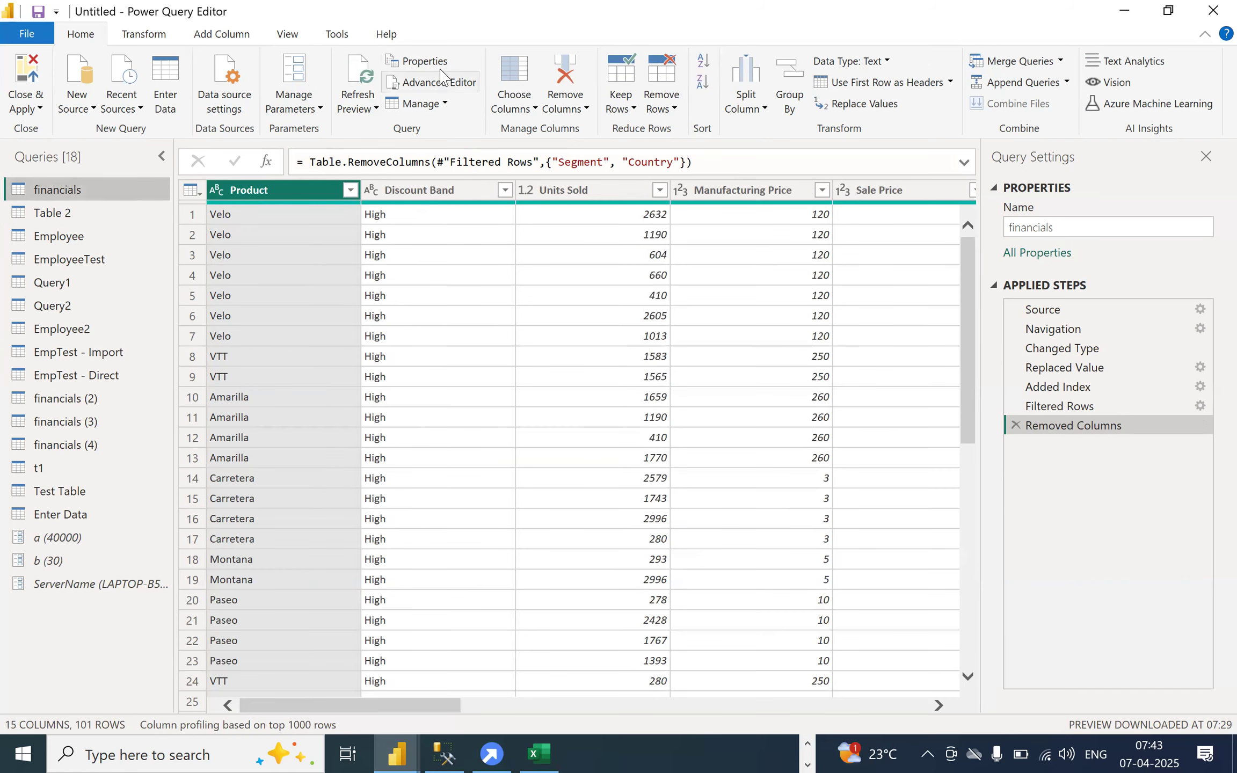
pyautogui.click(422, 60)
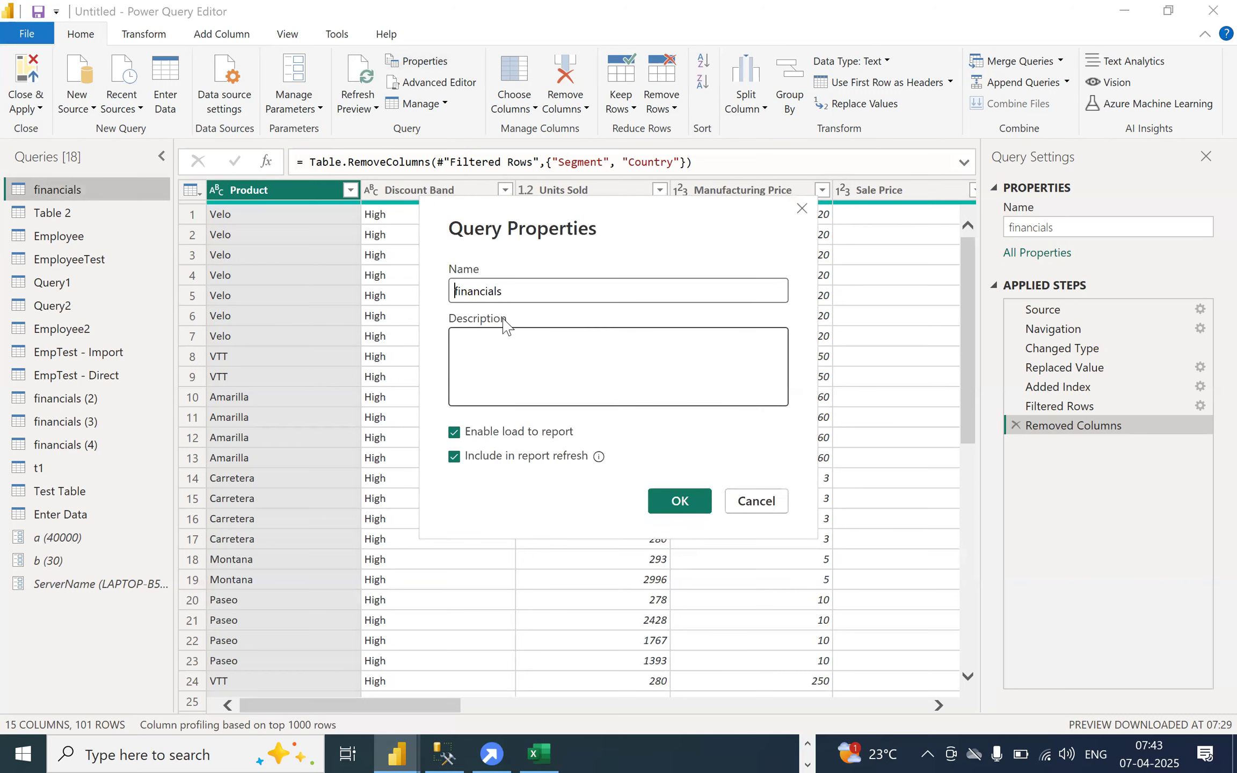
pyautogui.moveTo(525, 290); pyautogui.dragTo(455, 290)
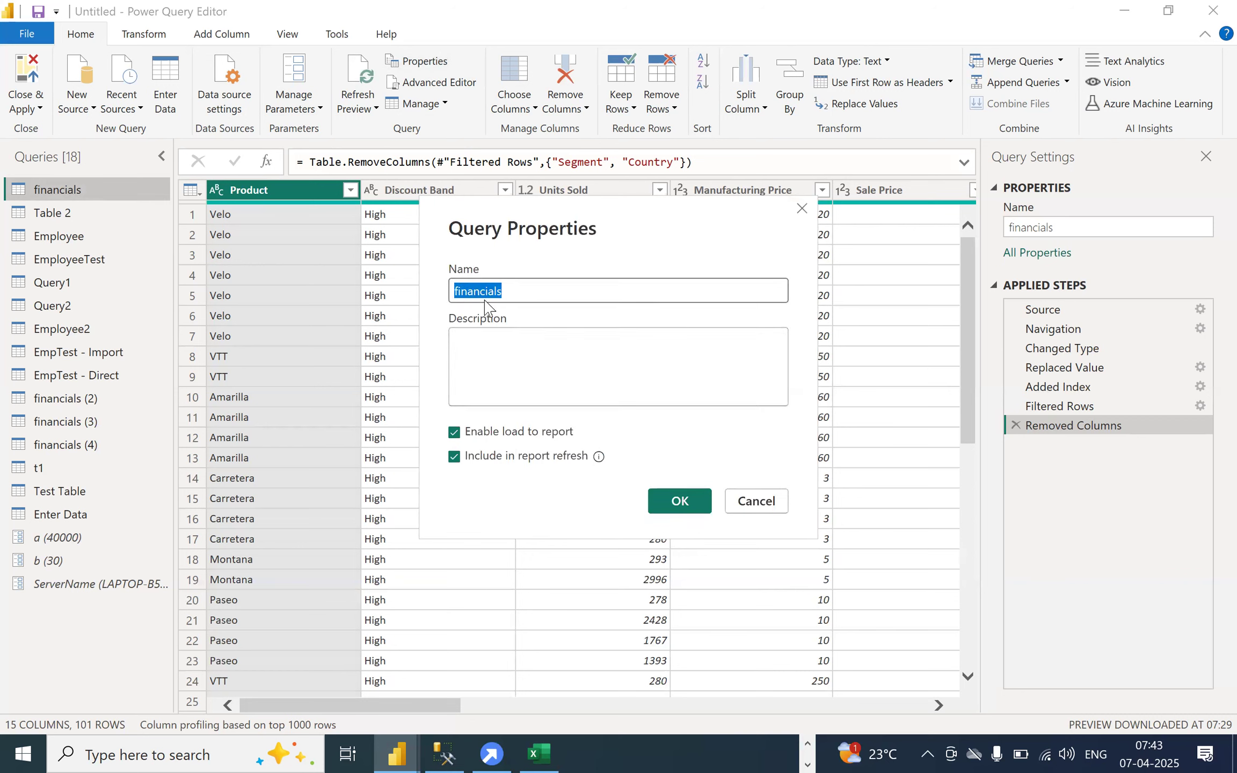
pyautogui.click(501, 292)
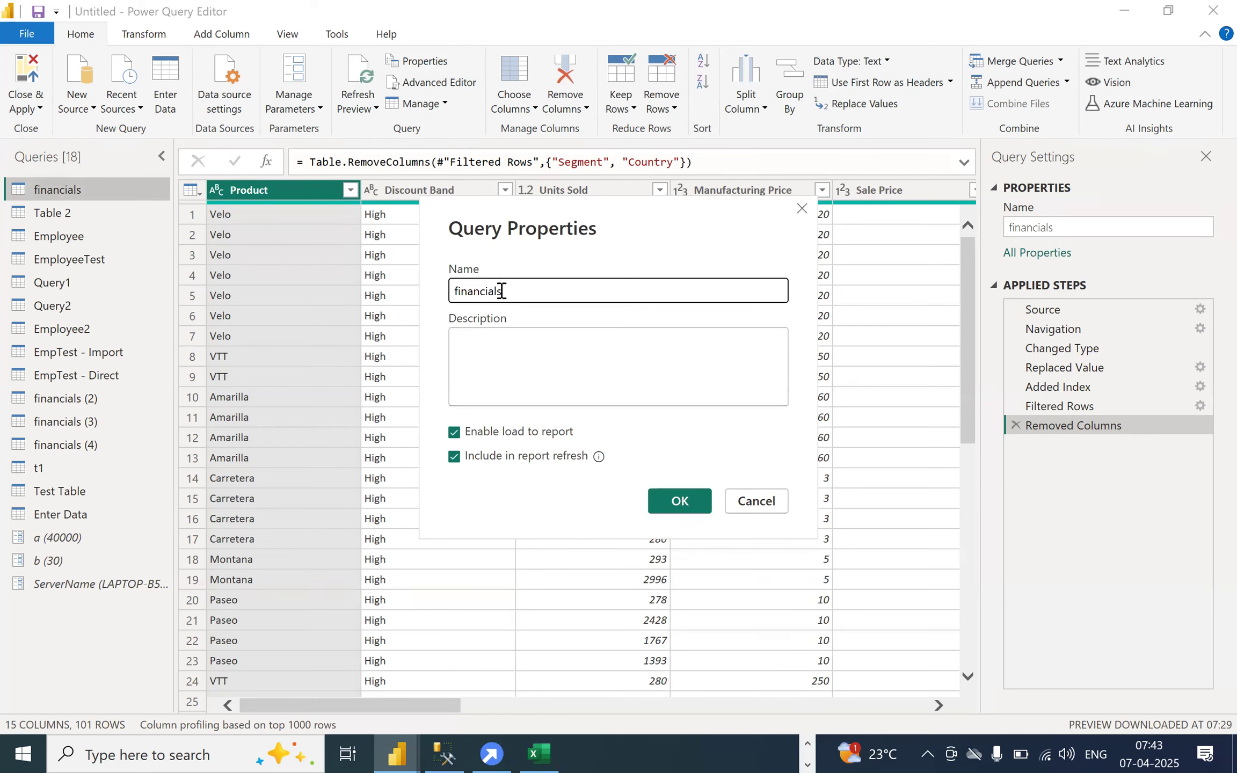
pyautogui.click(504, 359)
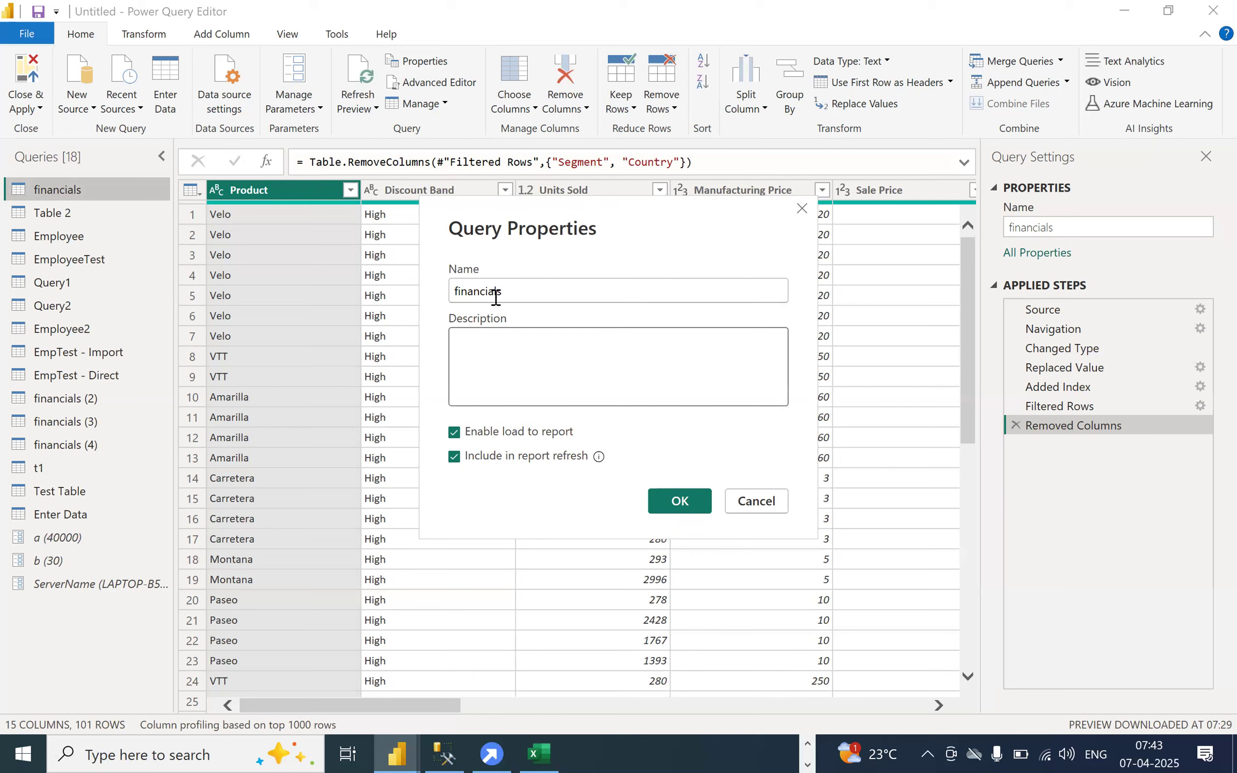
pyautogui.click(744, 507)
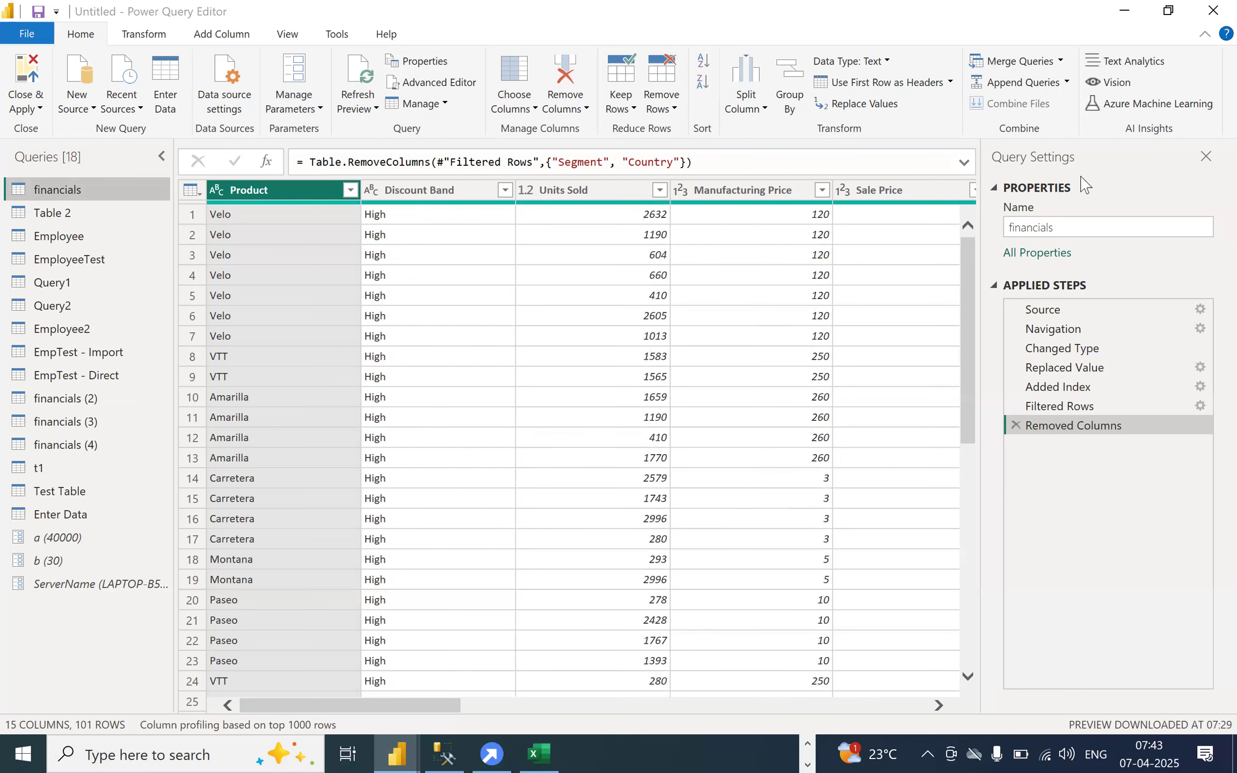
pyautogui.click(1075, 232)
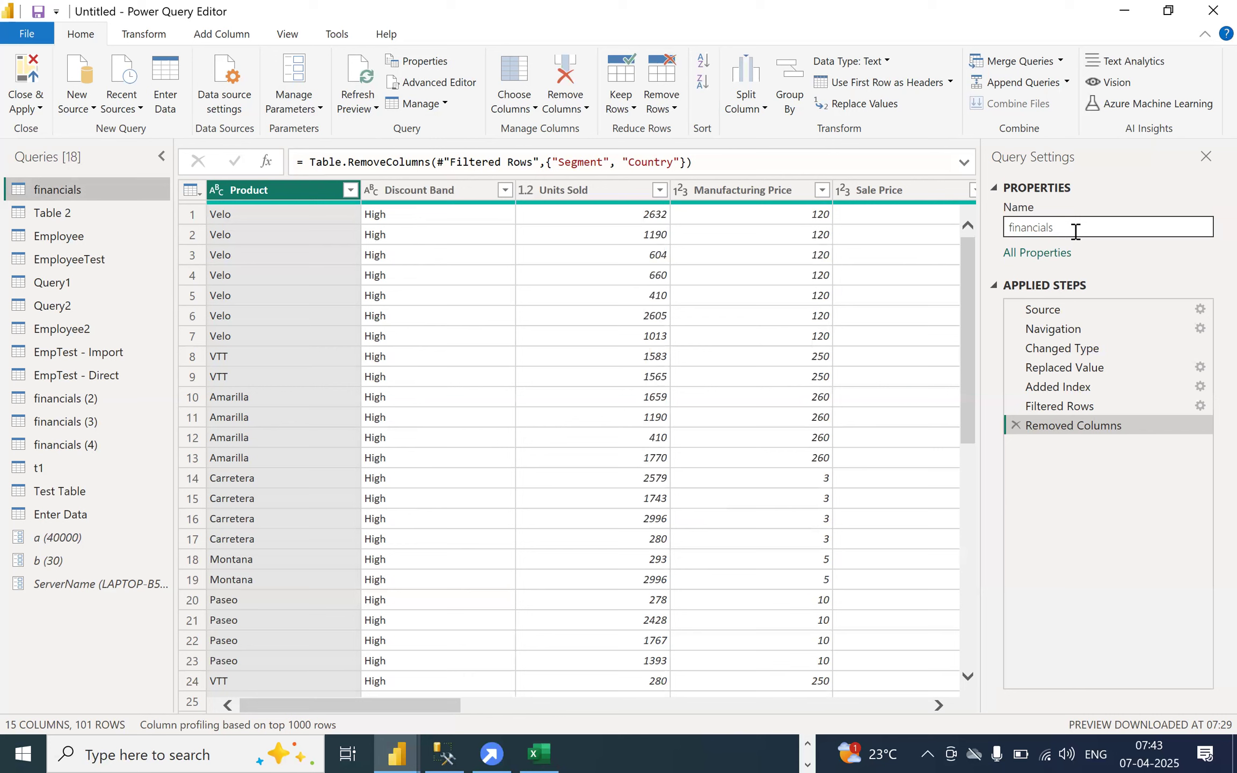
pyautogui.doubleClick(65, 190)
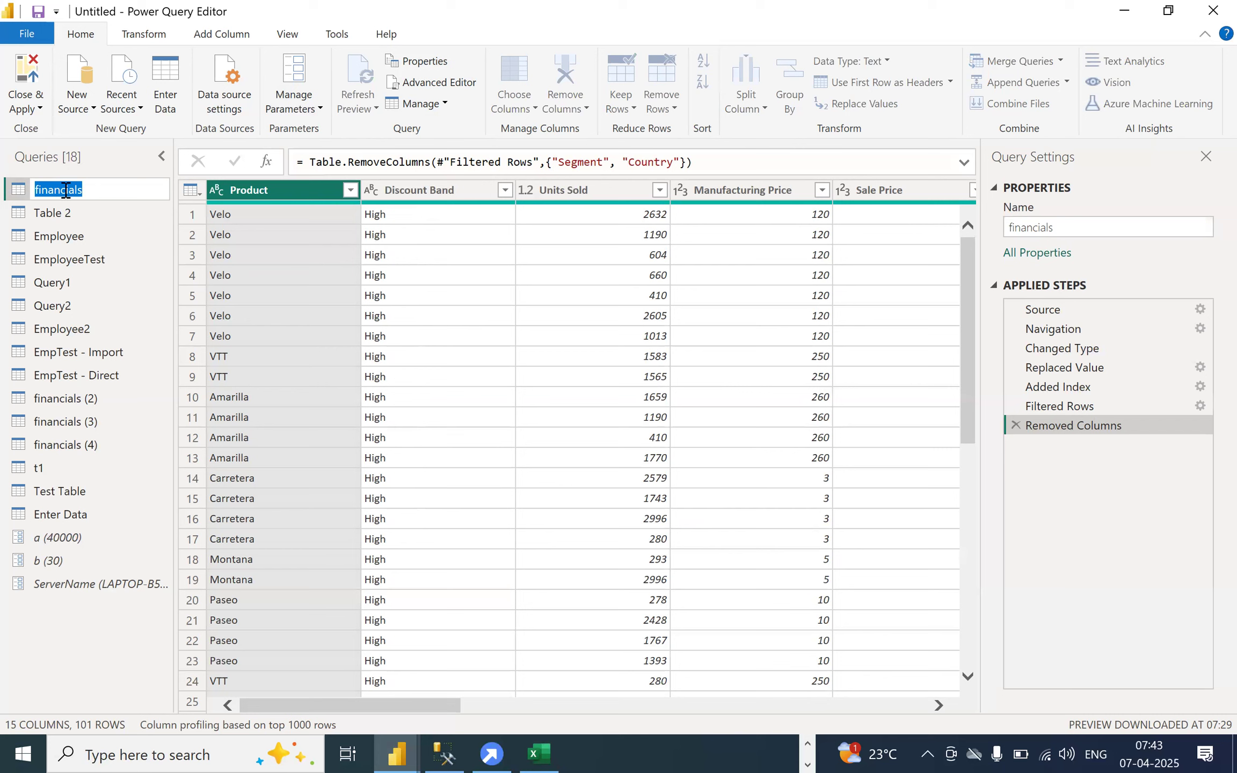
# - Turn off Include in report refresh for the financials query, and apply the query changes to the model
pyautogui.click(435, 63)
pyautogui.click(529, 373)
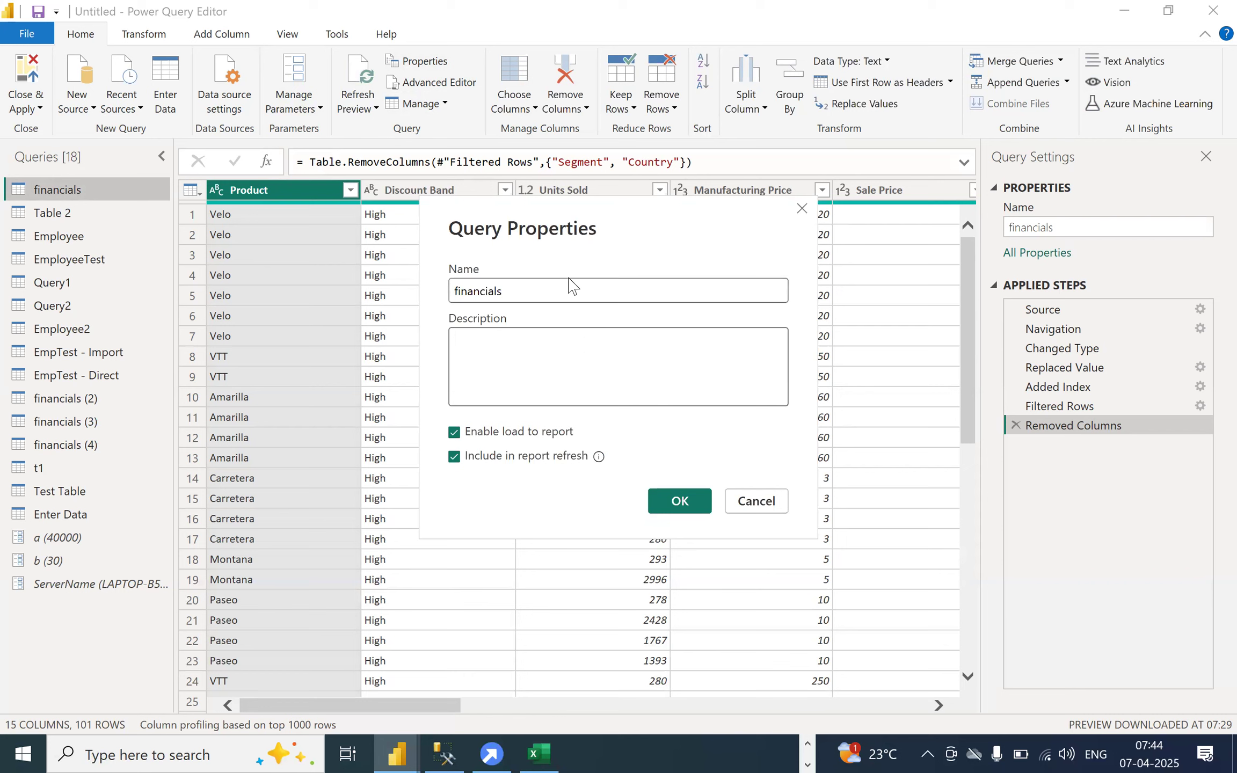
pyautogui.moveTo(611, 219); pyautogui.dragTo(619, 161)
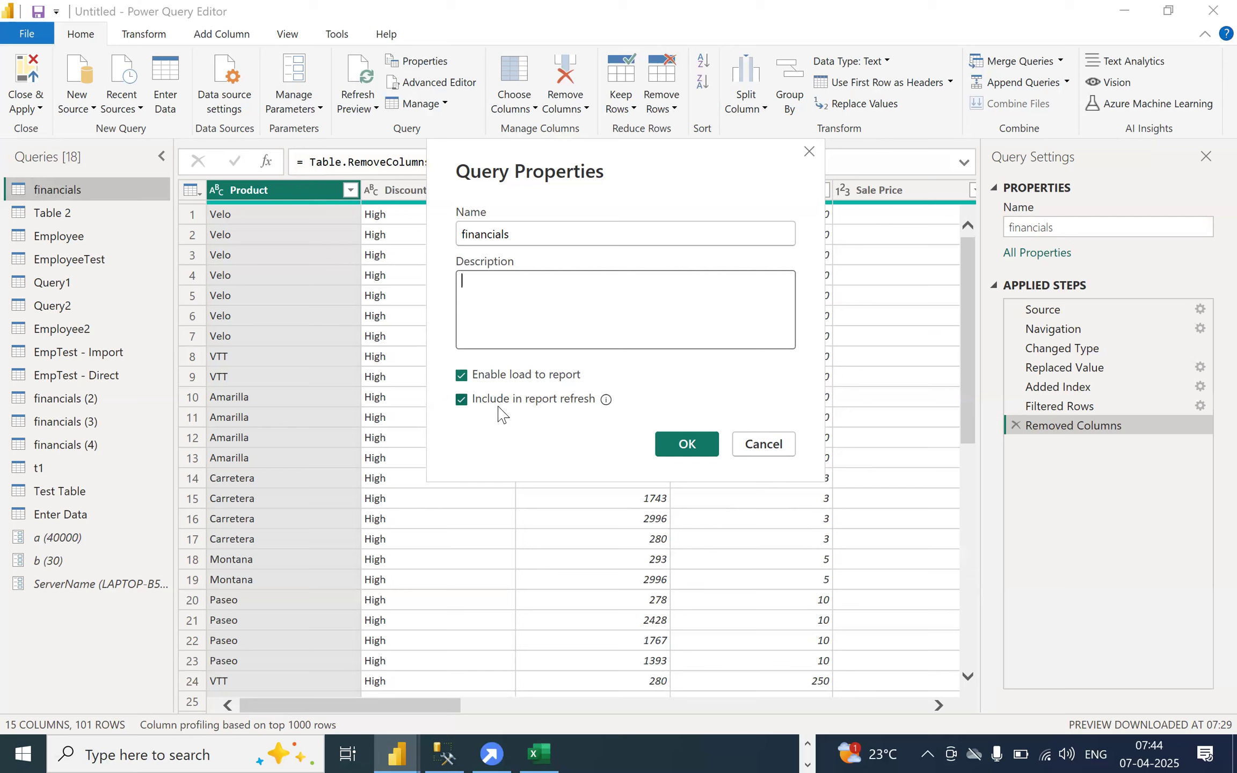
pyautogui.click(461, 400)
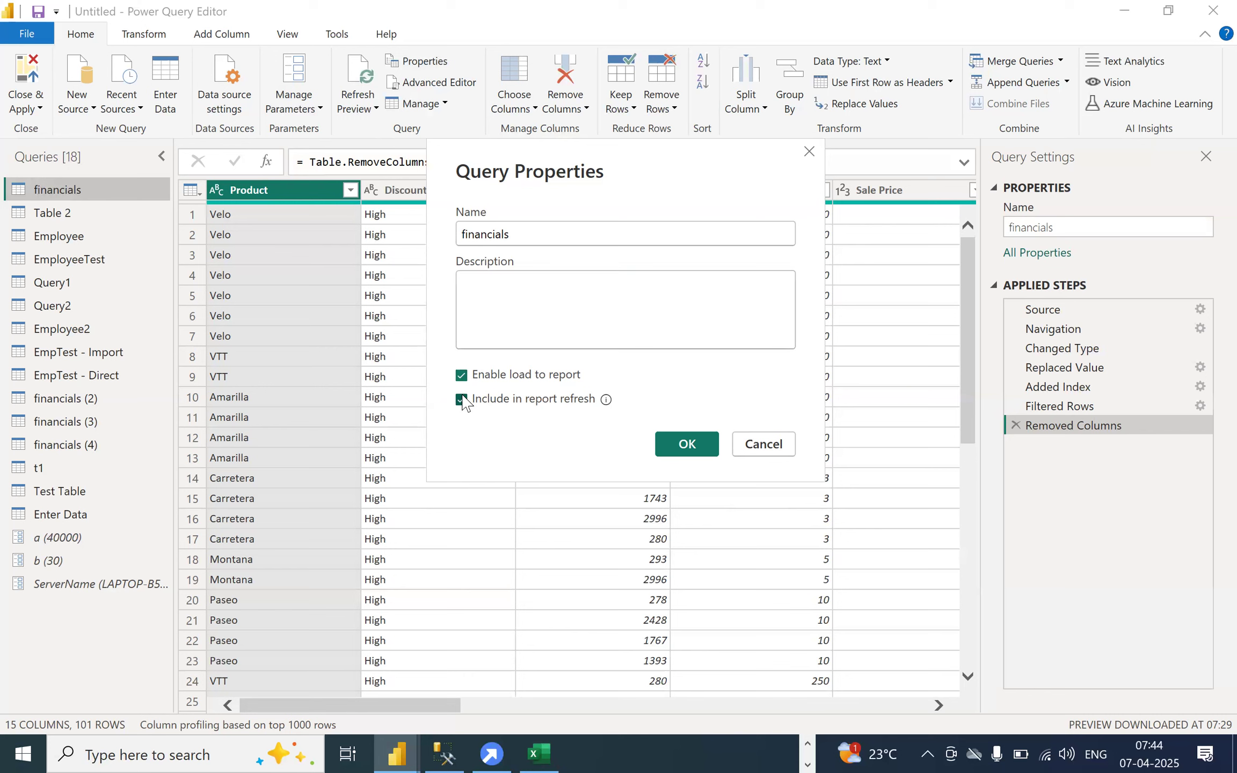
pyautogui.click(686, 444)
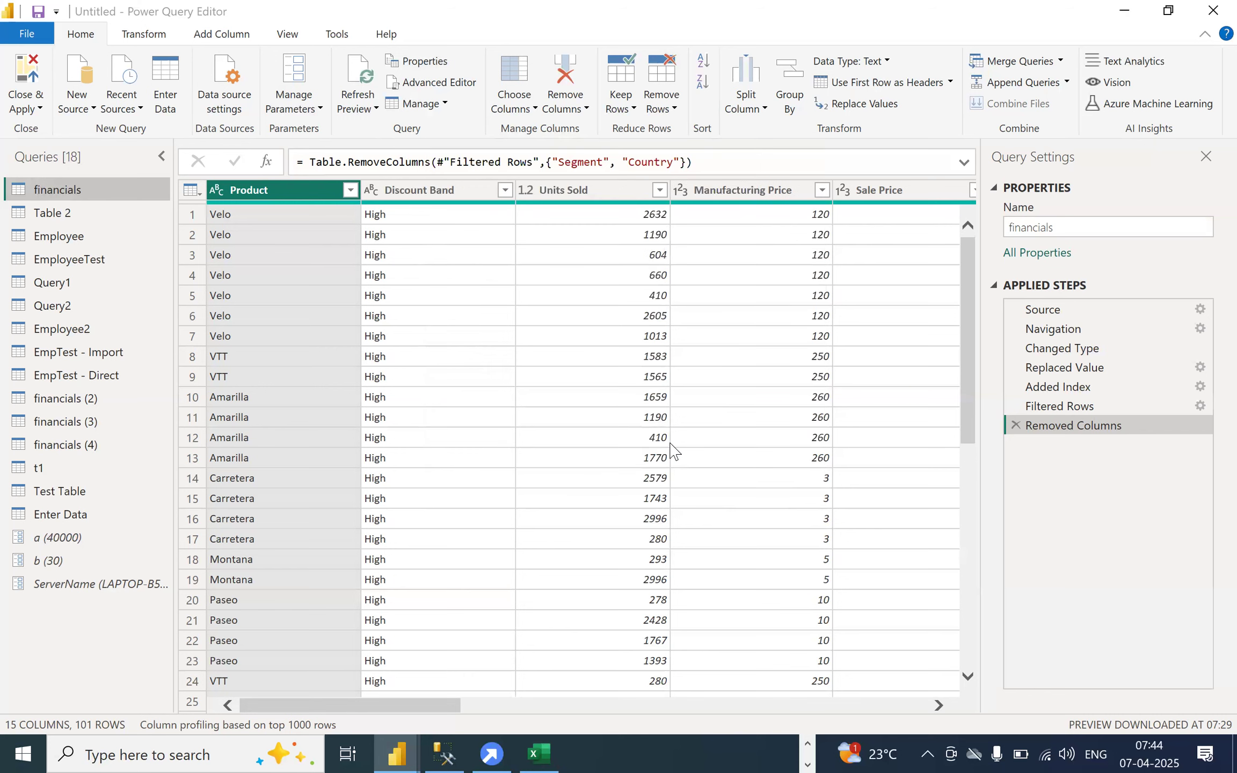
pyautogui.click(32, 81)
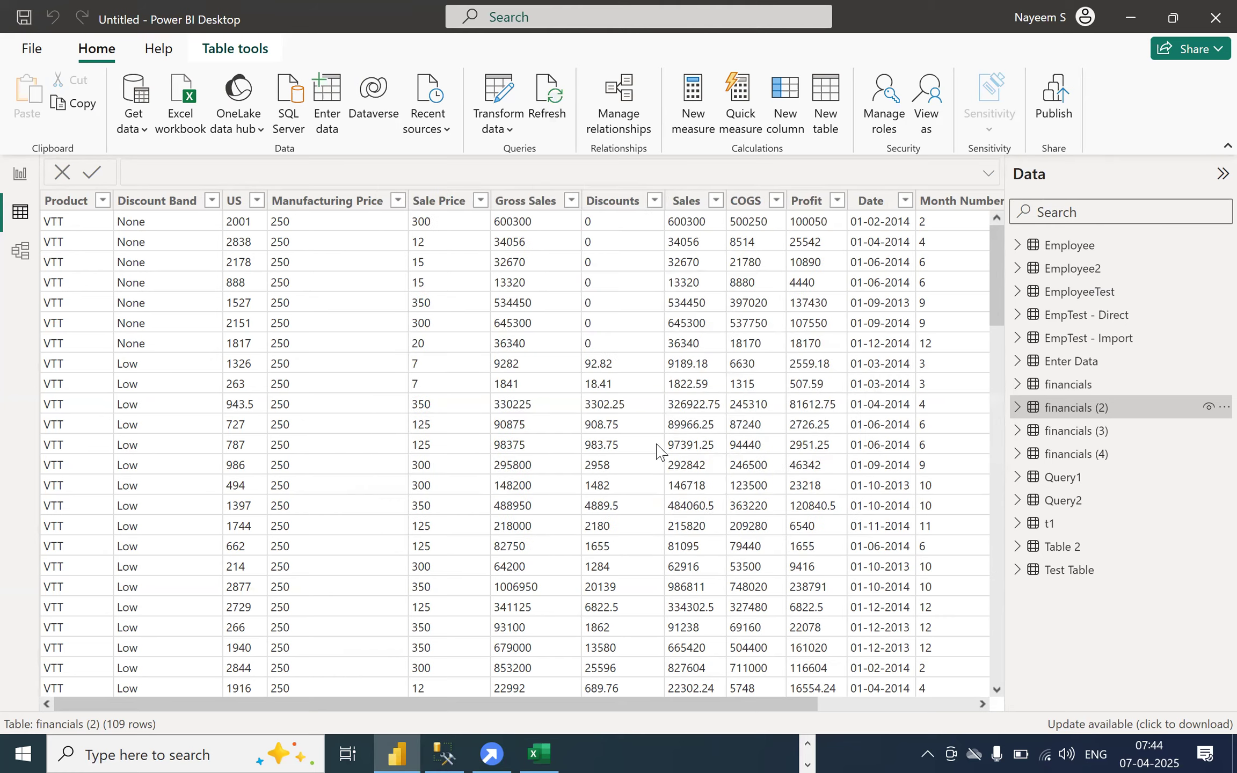
# - Refresh the data of all tables in the model, and examine the actions available for the financials table, including Refresh data
pyautogui.click(549, 101)
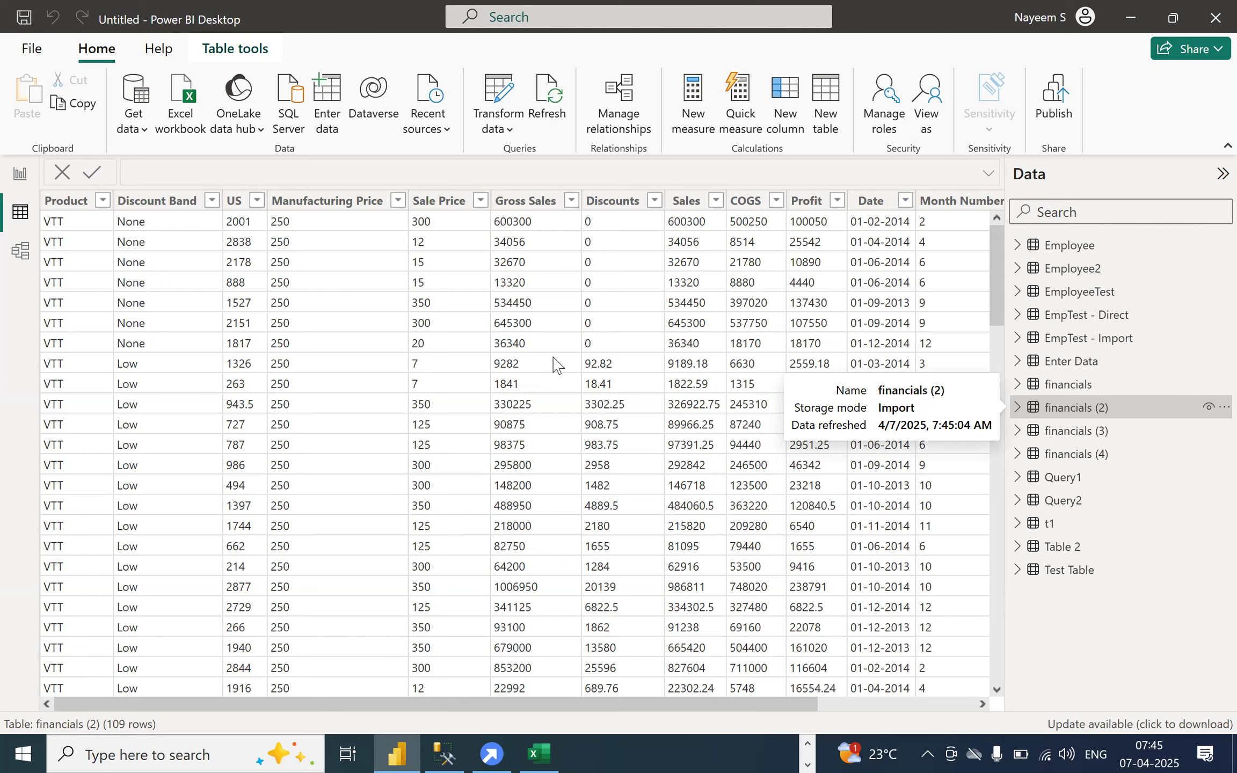
pyautogui.click(543, 86)
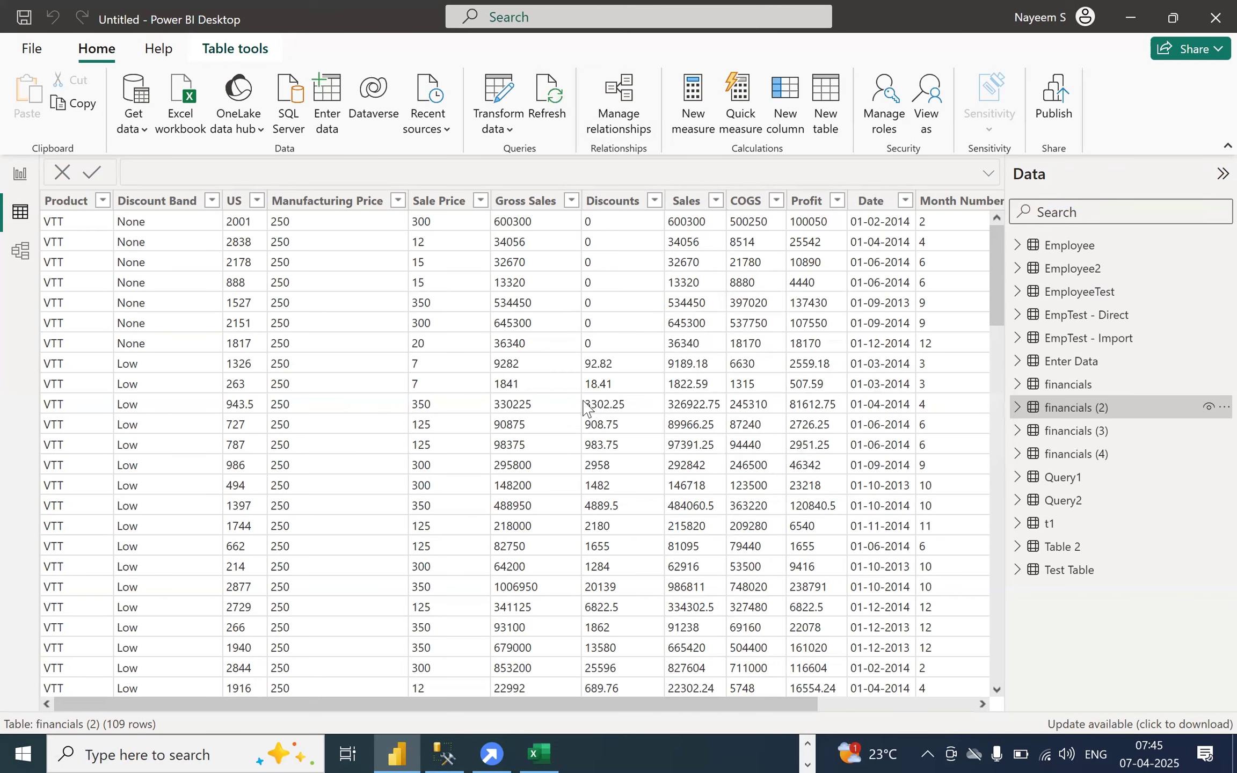
pyautogui.click(1066, 387)
pyautogui.rightClick(1068, 392)
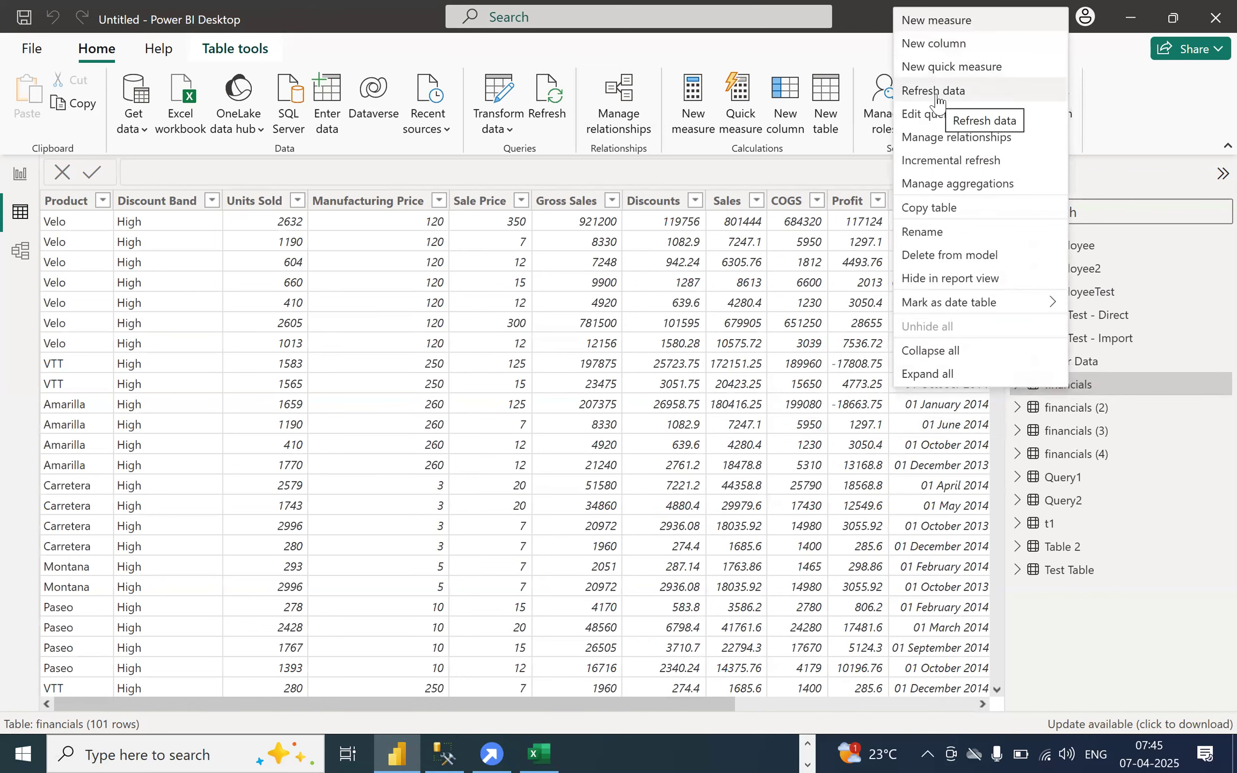
# - Check the load and report refresh options of the financials query in the Power Query Editor, leaving them unchanged
pyautogui.click(504, 86)
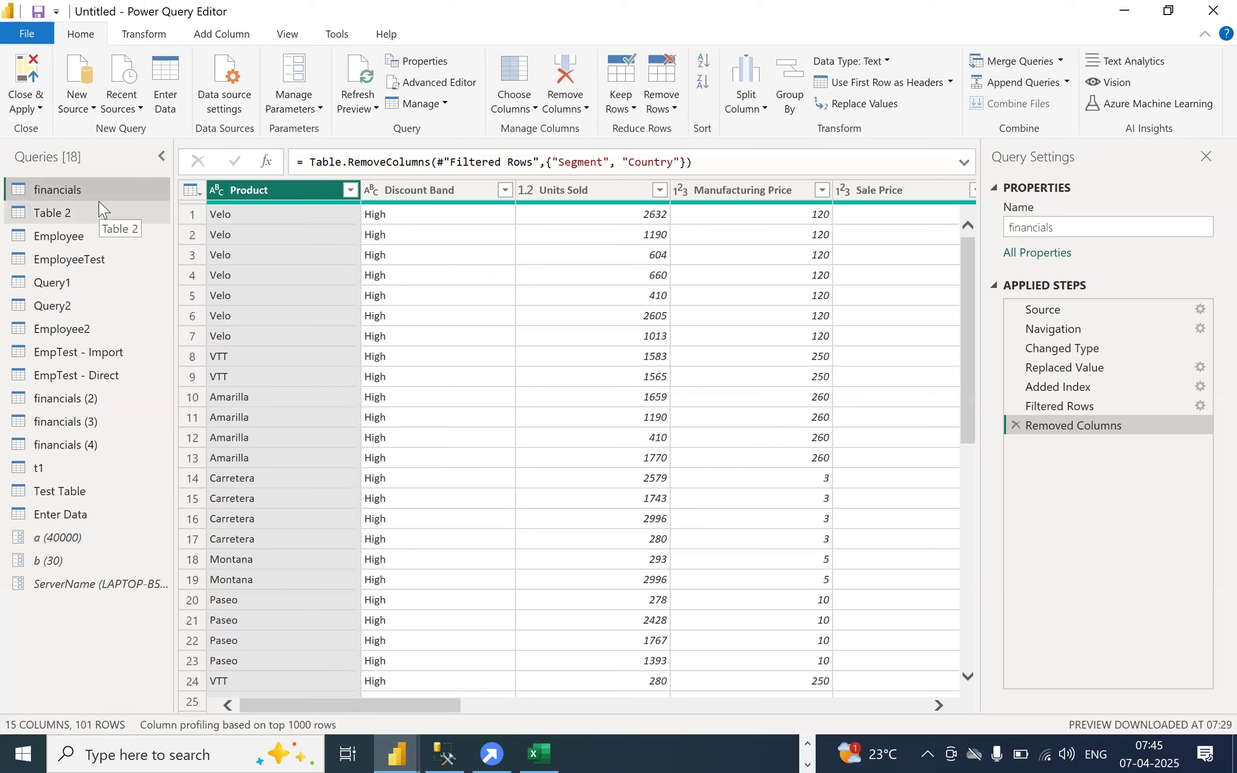
pyautogui.click(426, 62)
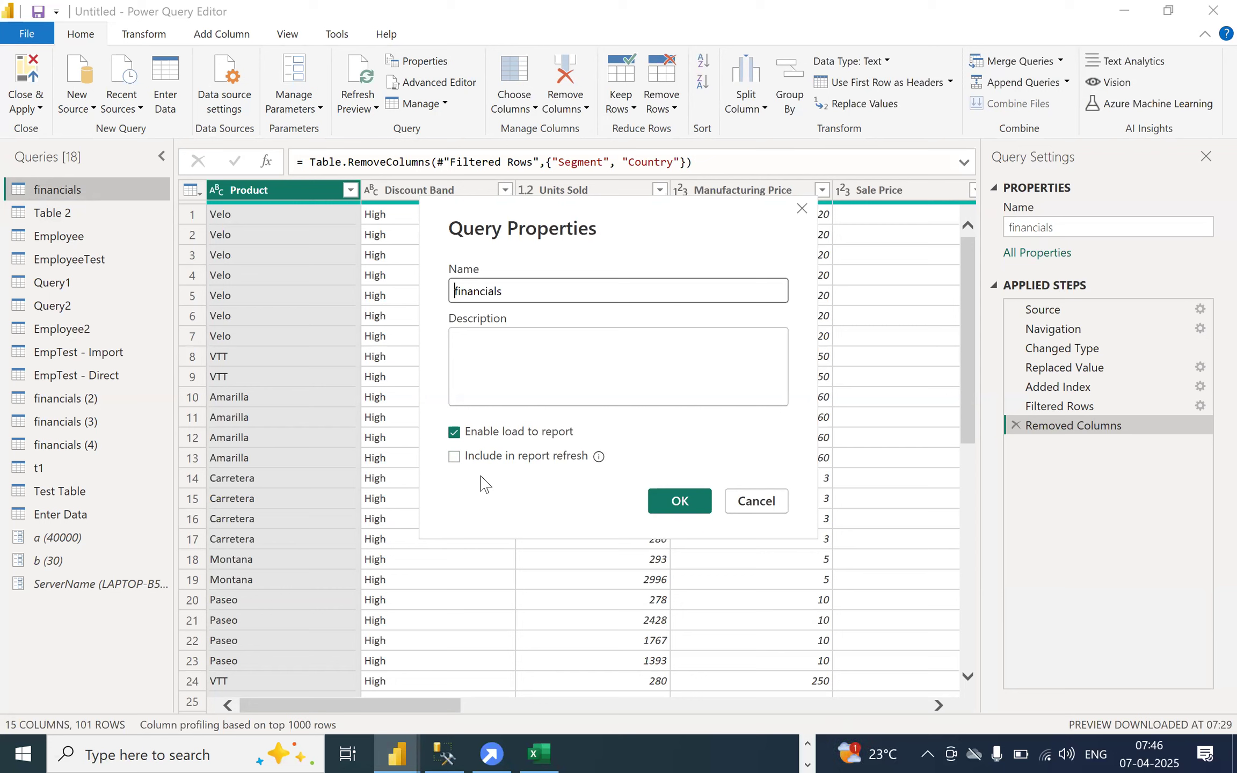
pyautogui.click(754, 499)
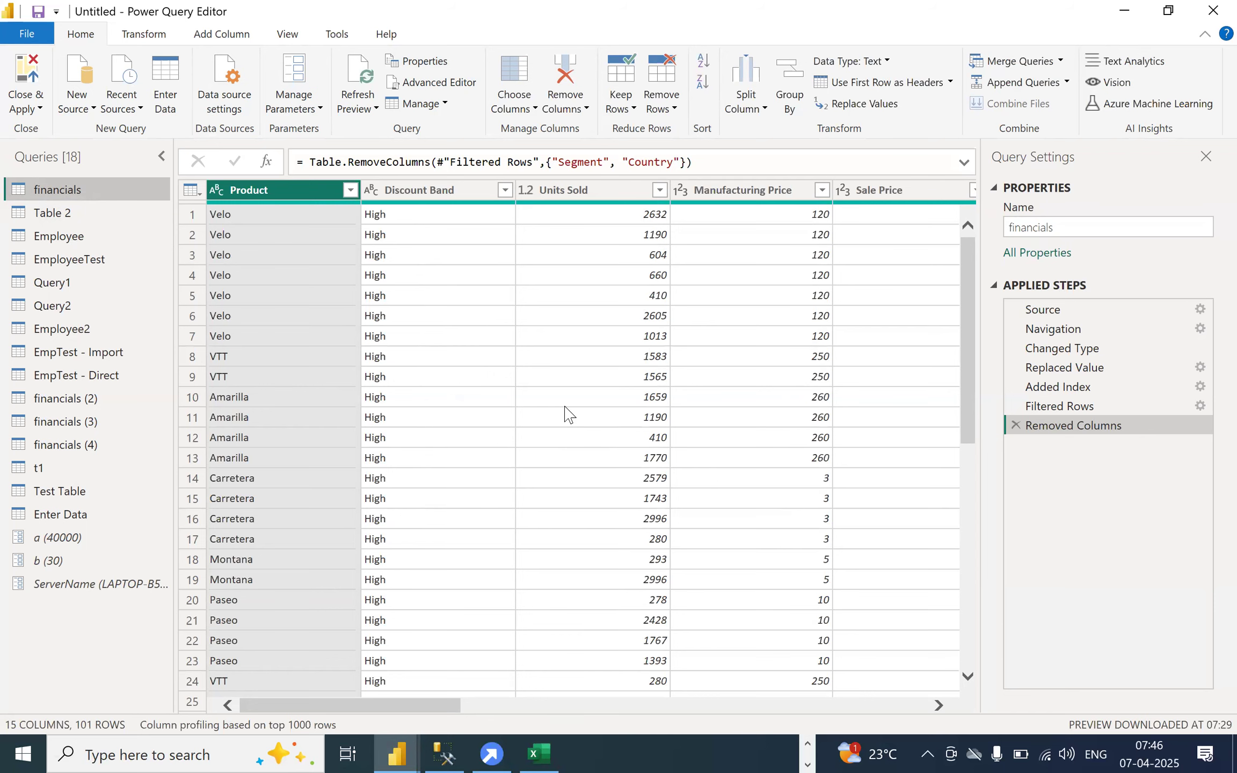
# - Delete the Removed Columns step from the financials query
pyautogui.scroll(-20, 568, 413)
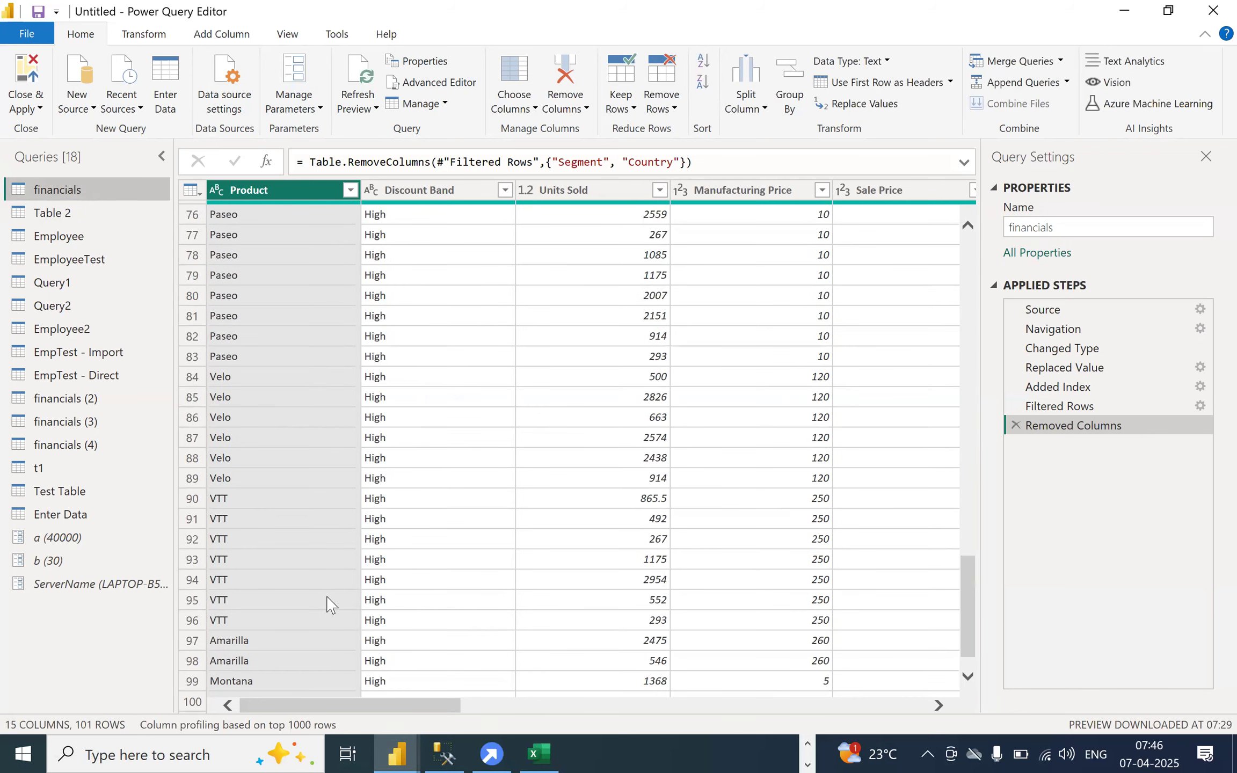
pyautogui.click(1014, 425)
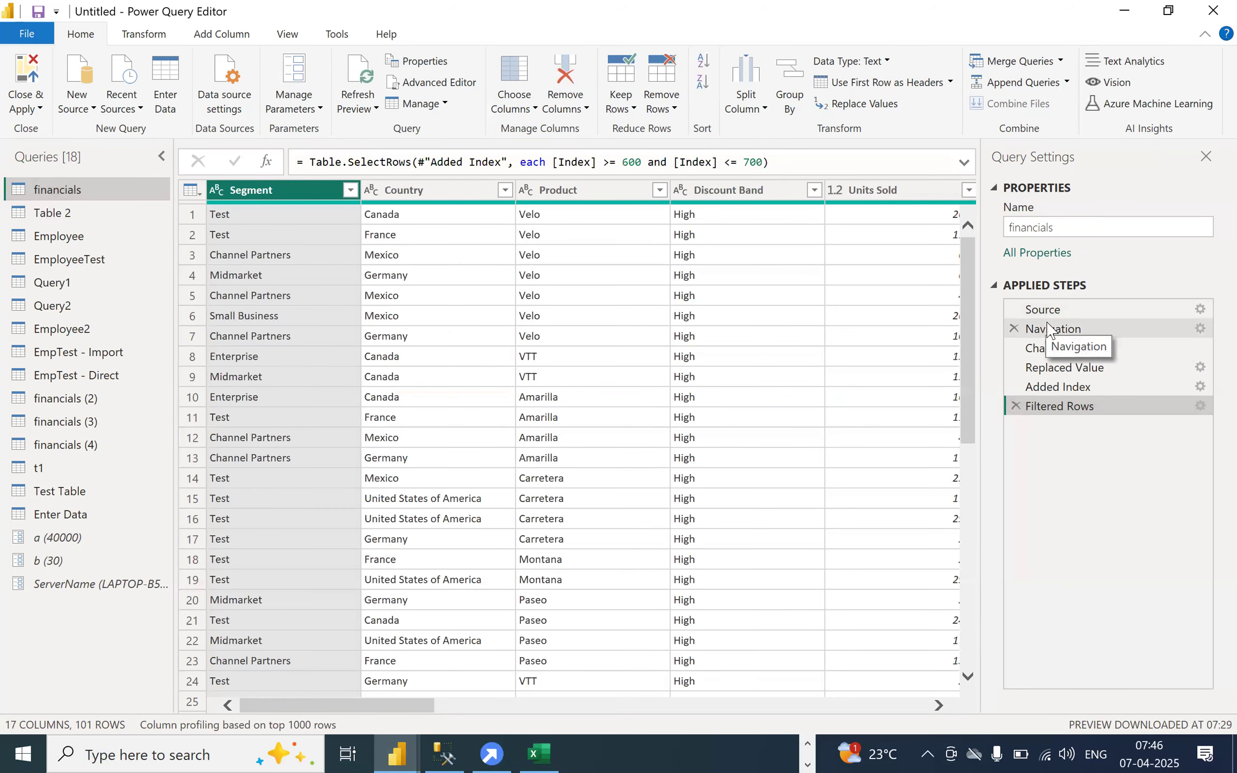
# - Examine the Navigation and Source steps of the financials query, including the workbook source settings, without changing them
pyautogui.click(1035, 330)
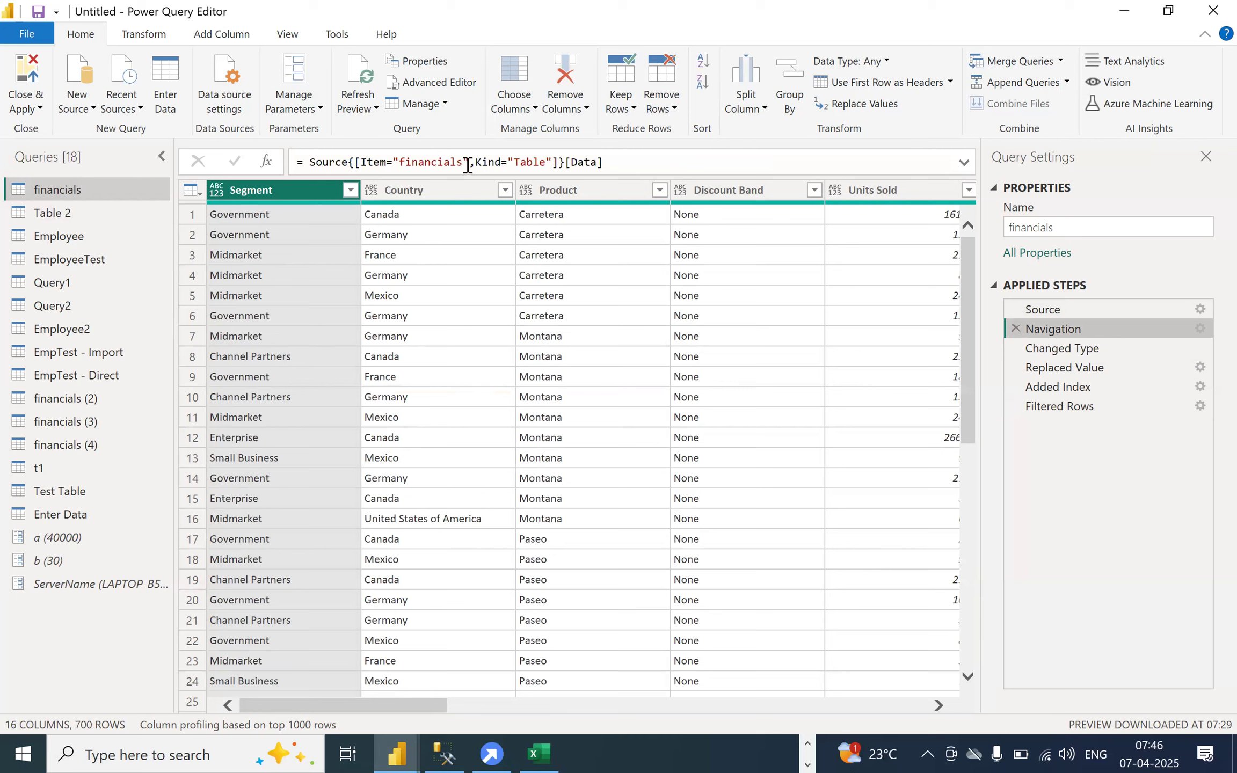
pyautogui.click(1199, 314)
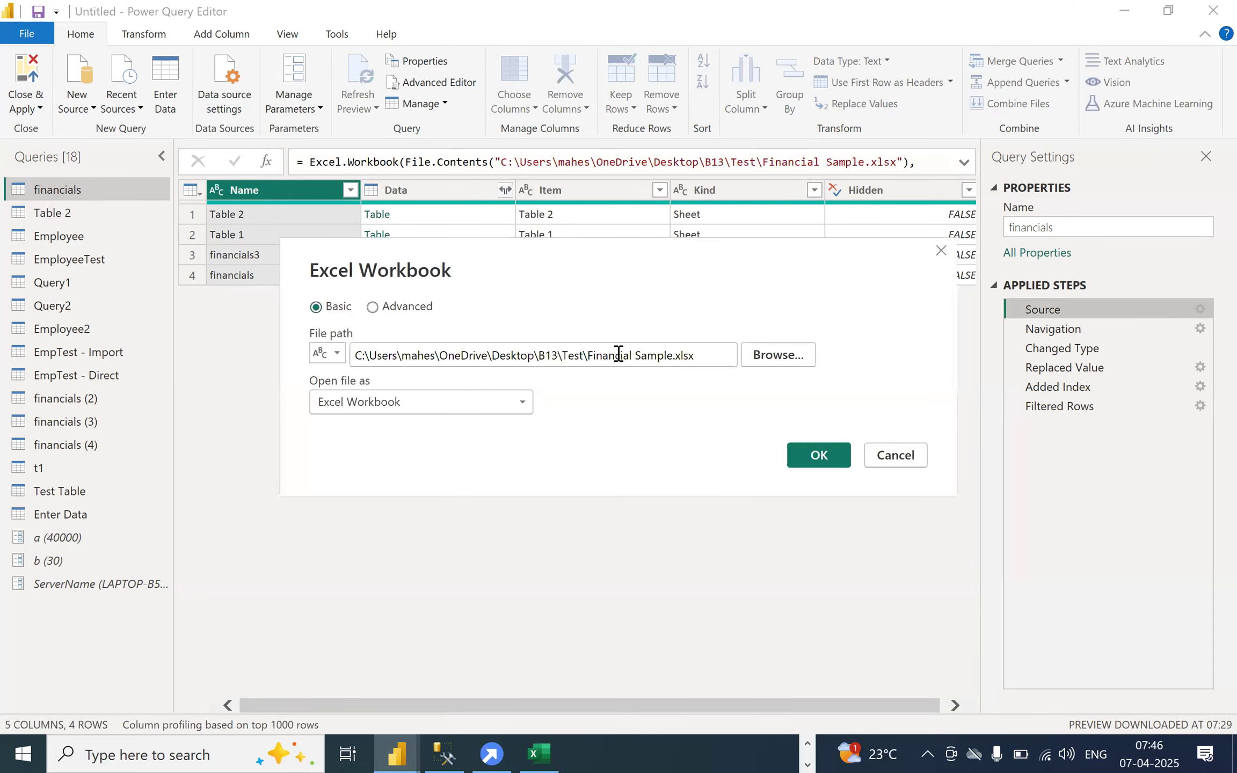
pyautogui.click(902, 455)
pyautogui.click(1075, 329)
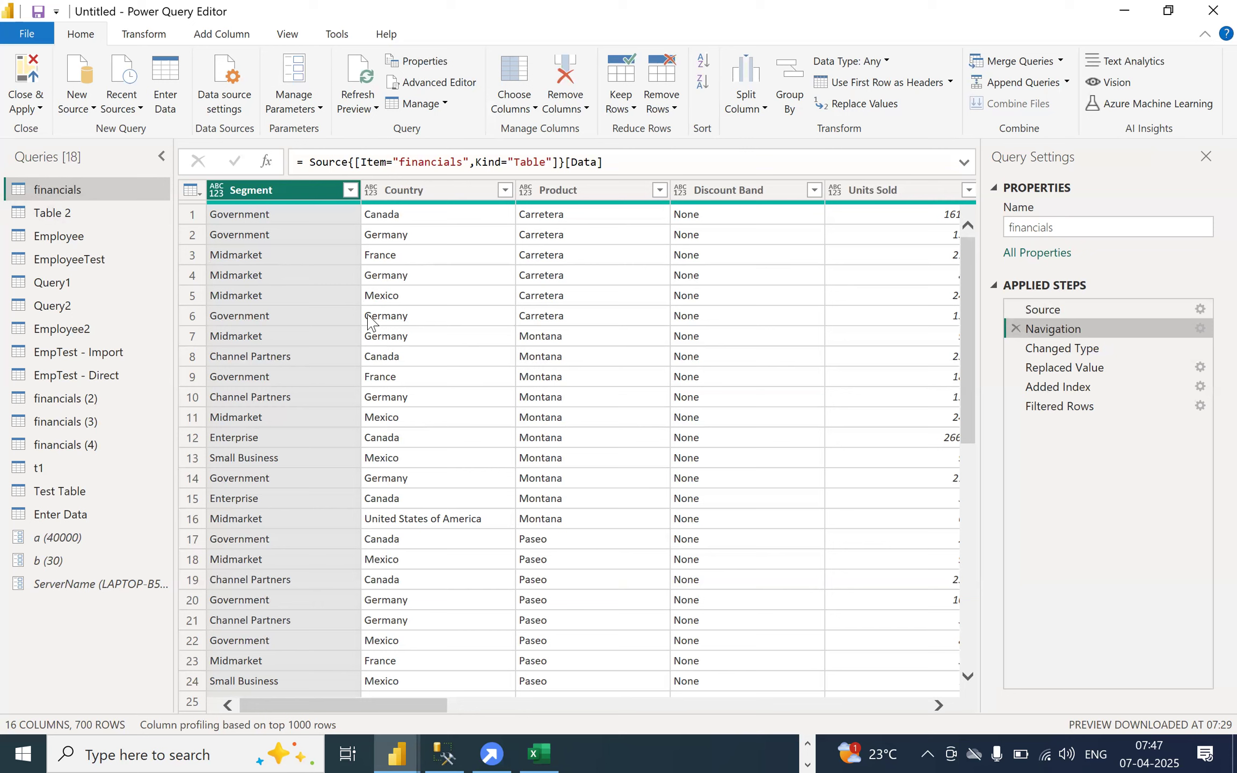
# - Review where Enable load and Include in report refresh are set for the financials query, and discard any change
pyautogui.rightClick(81, 187)
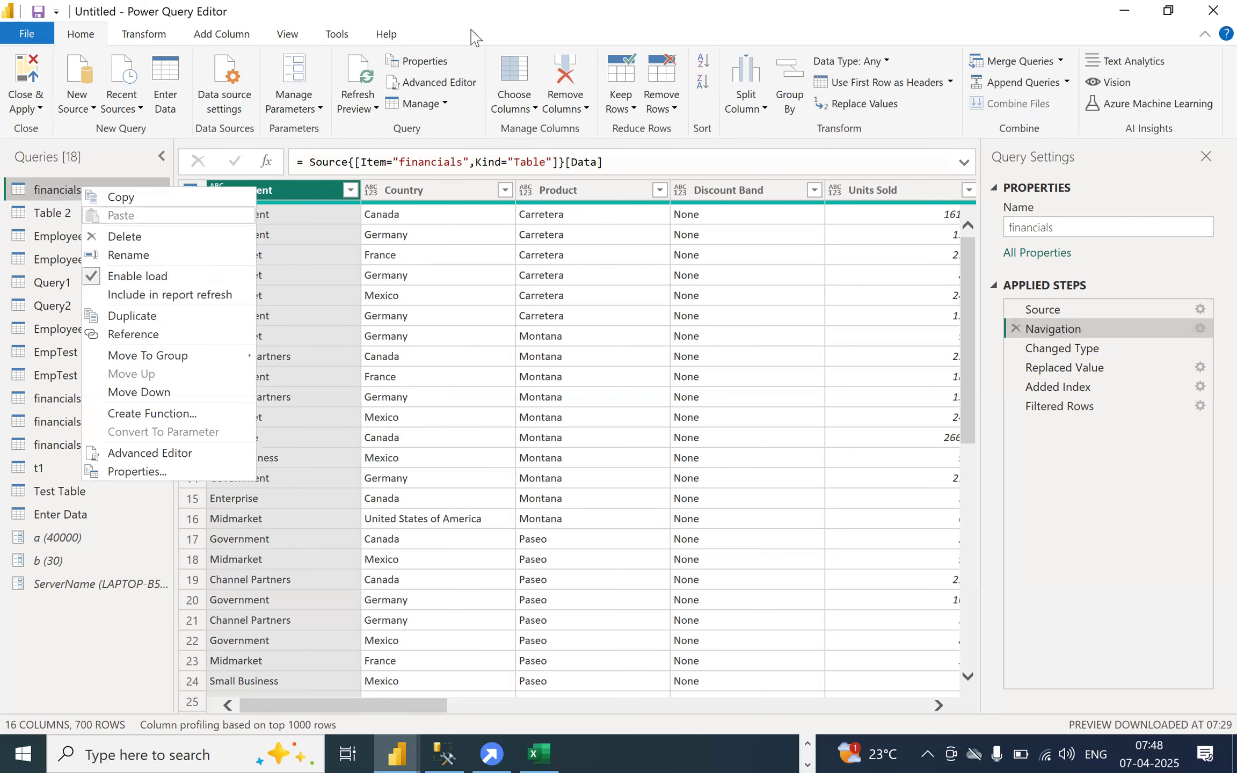
pyautogui.click(424, 61)
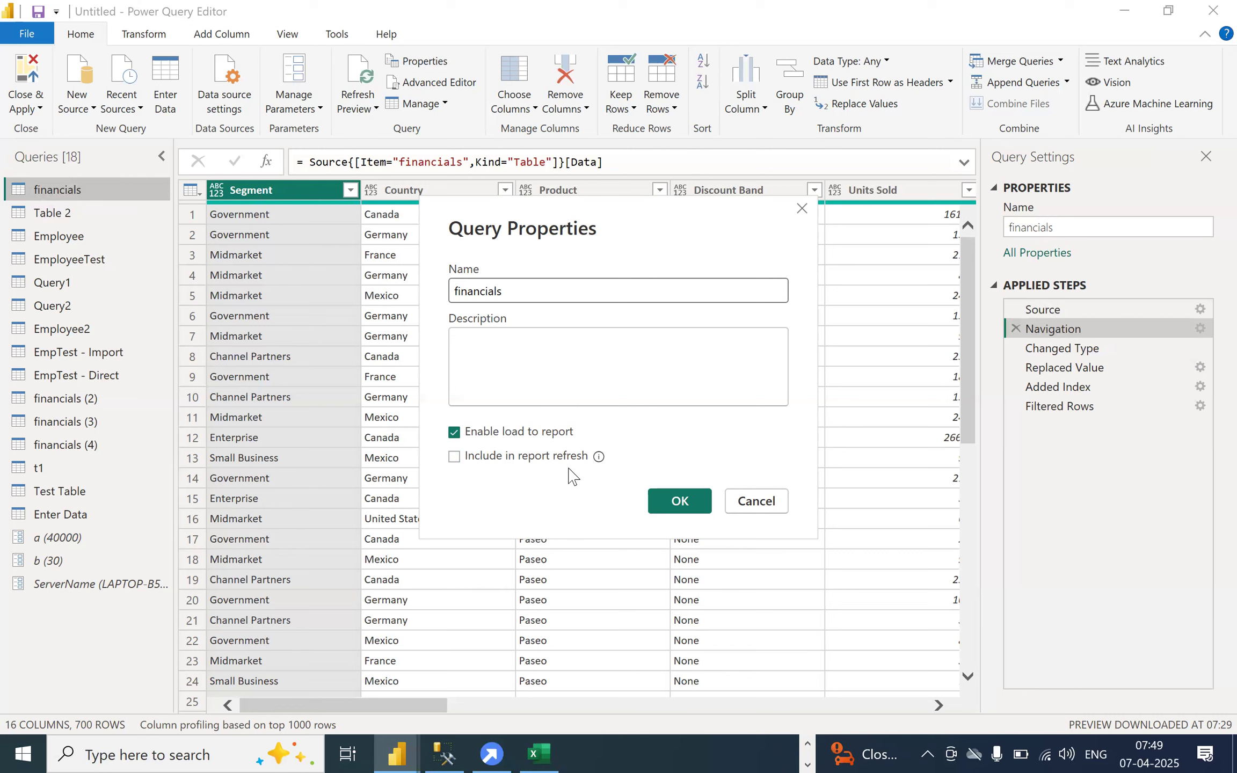
pyautogui.click(497, 465)
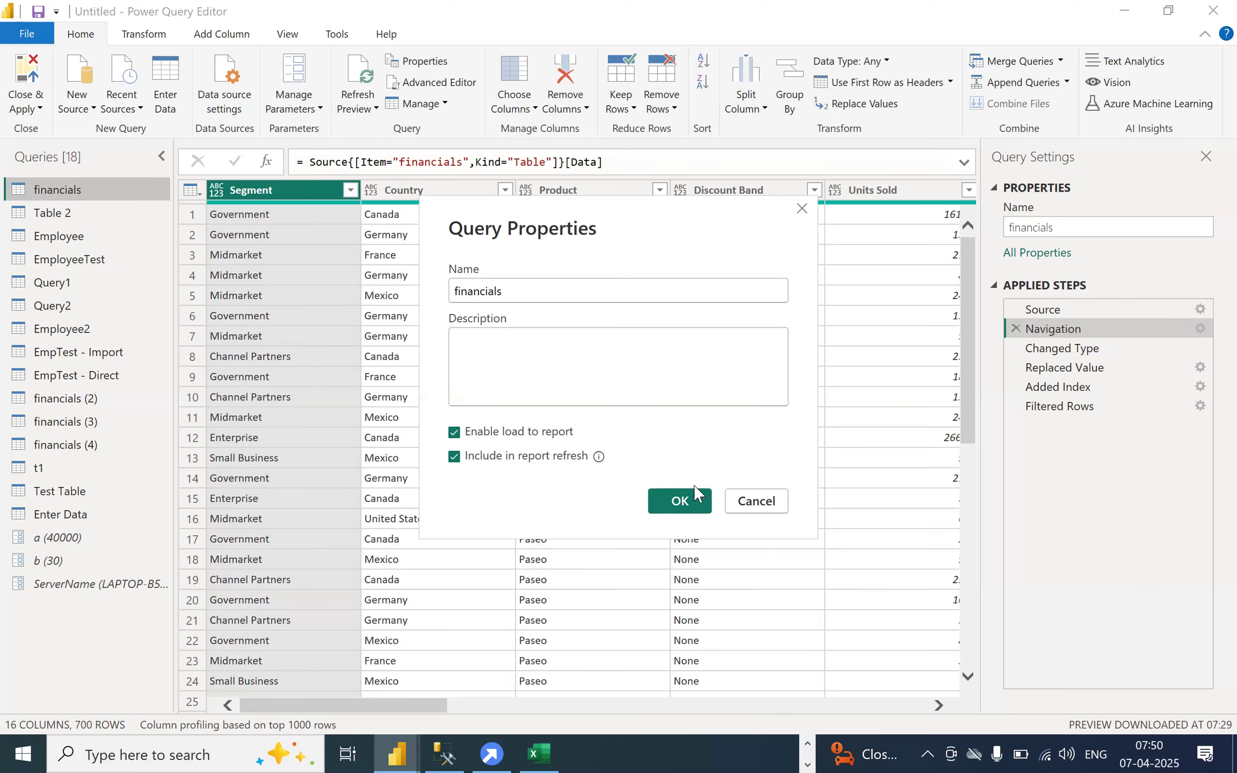
pyautogui.click(730, 499)
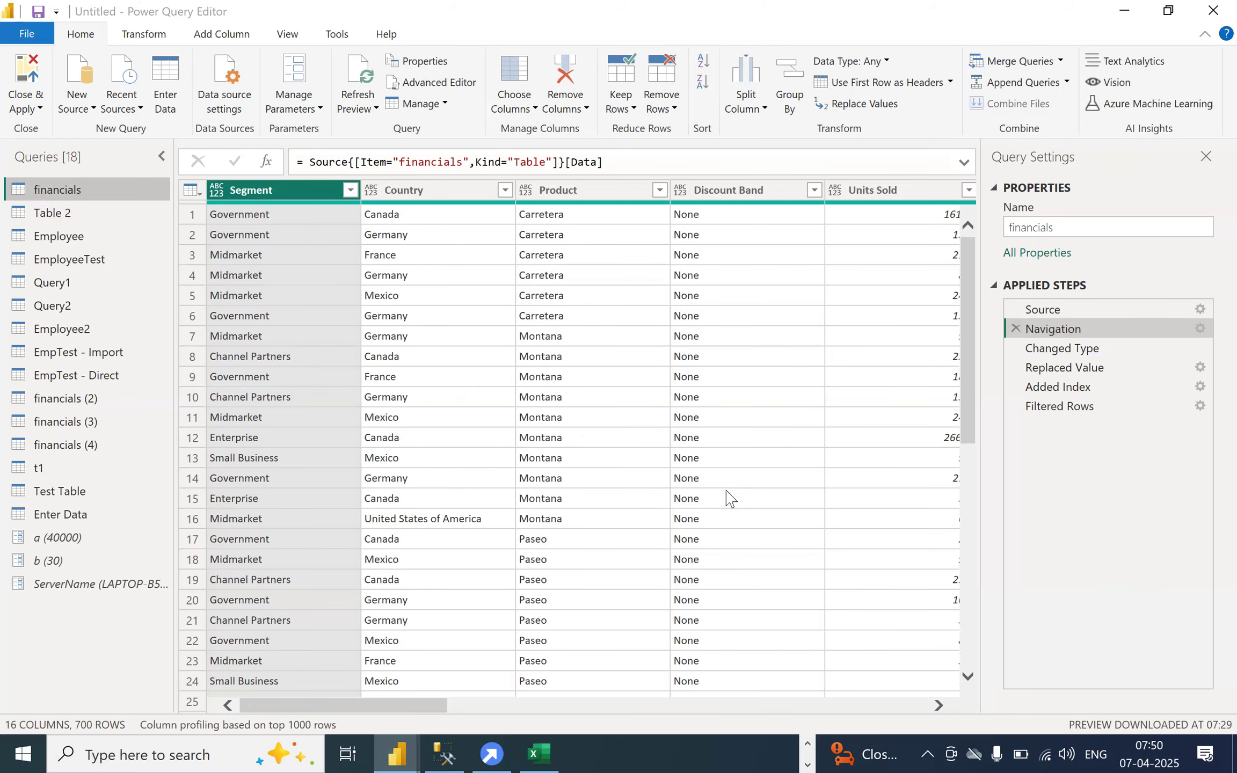
pyautogui.click(1124, 20)
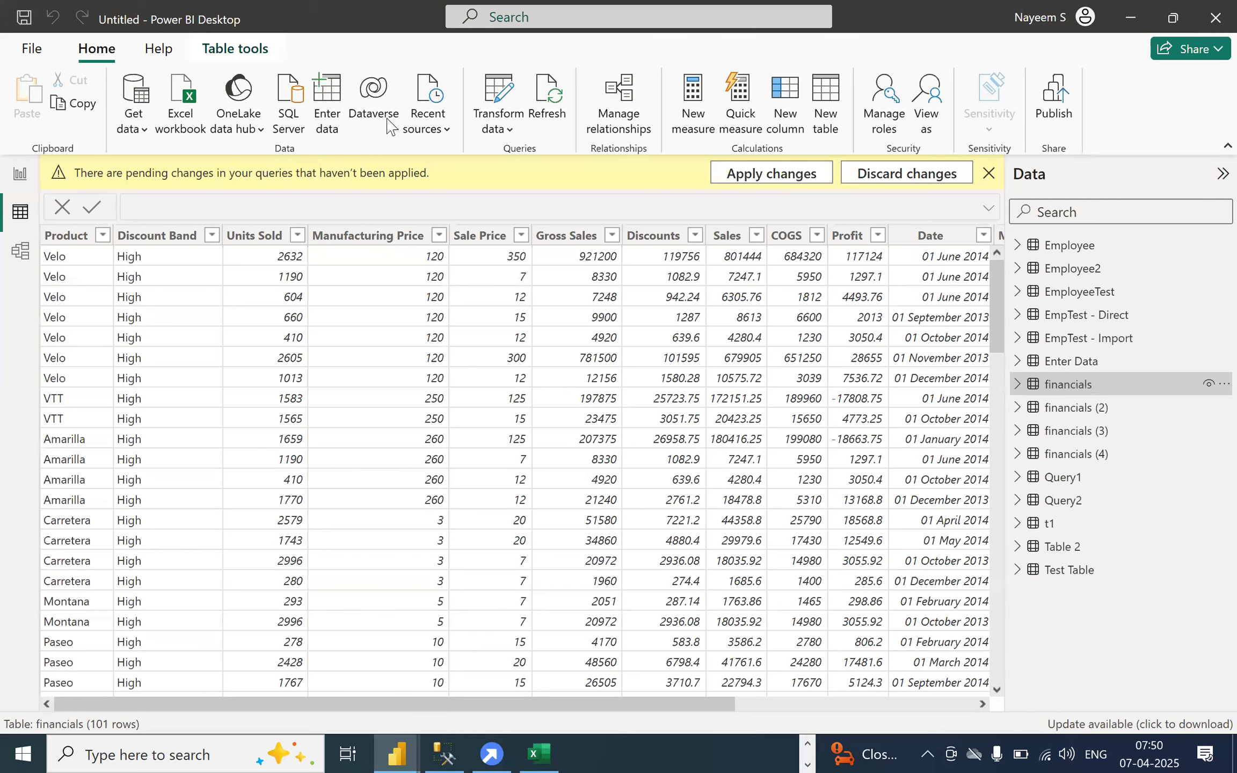
pyautogui.click(499, 96)
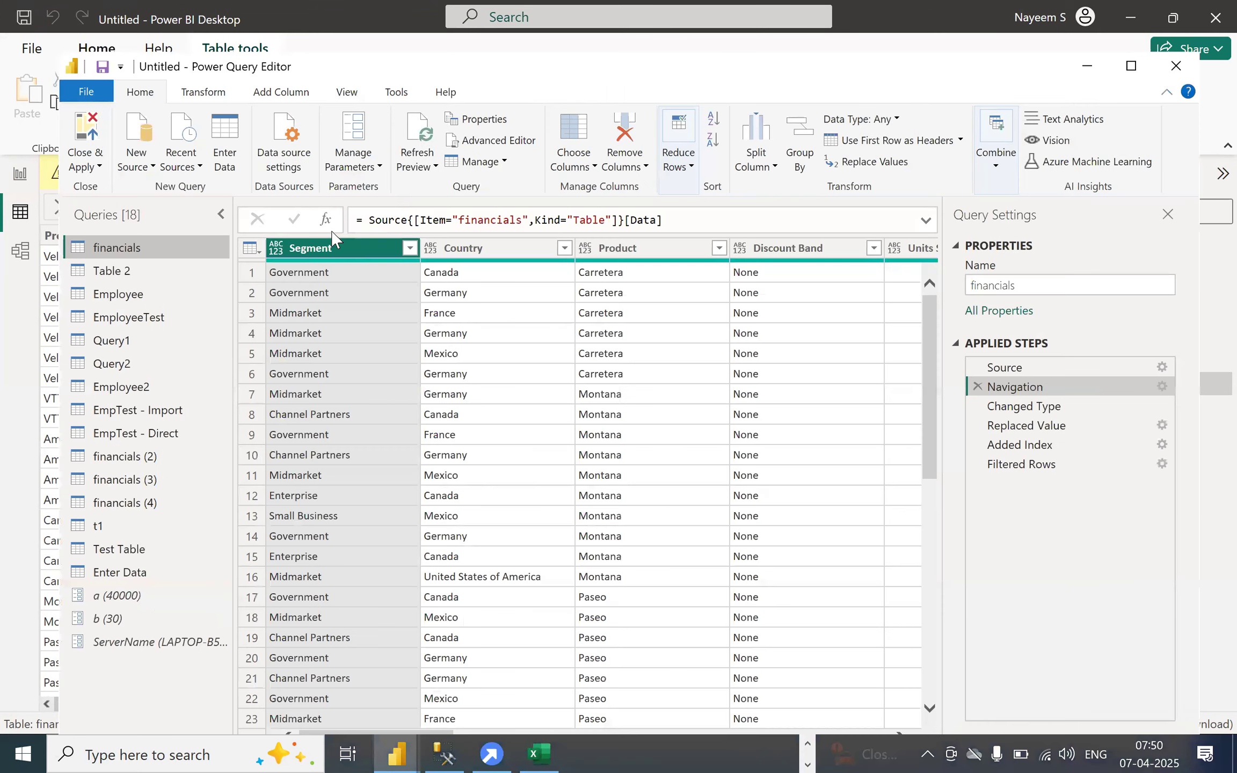
pyautogui.click(1131, 66)
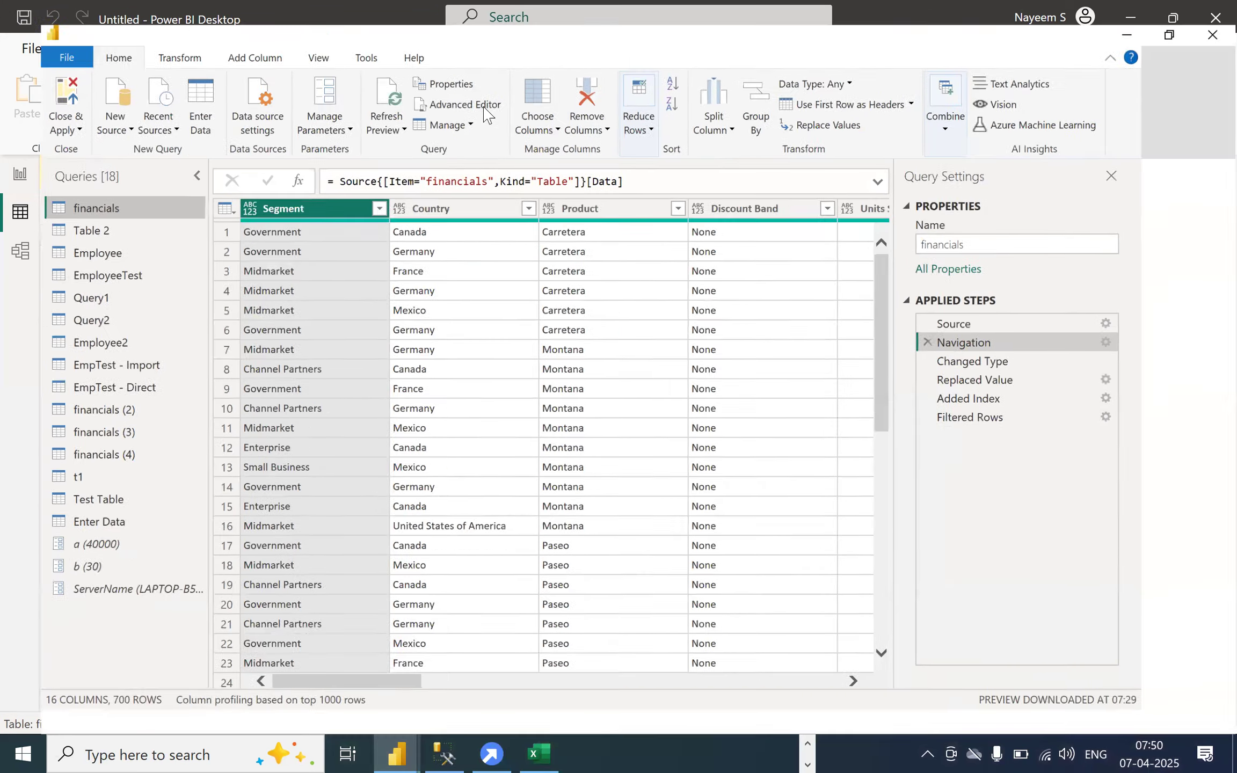
# - Turn off Enable load to report for the financials query, and apply the query changes to the model
pyautogui.click(410, 62)
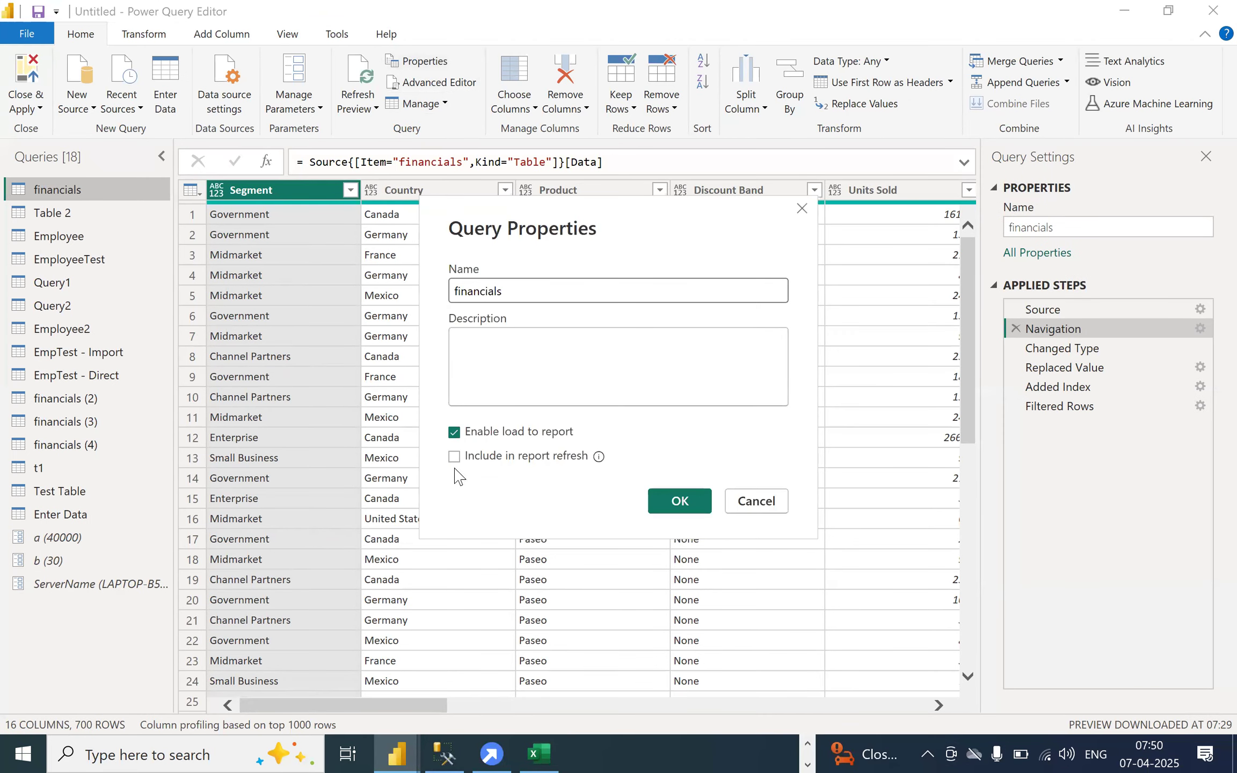
pyautogui.click(455, 434)
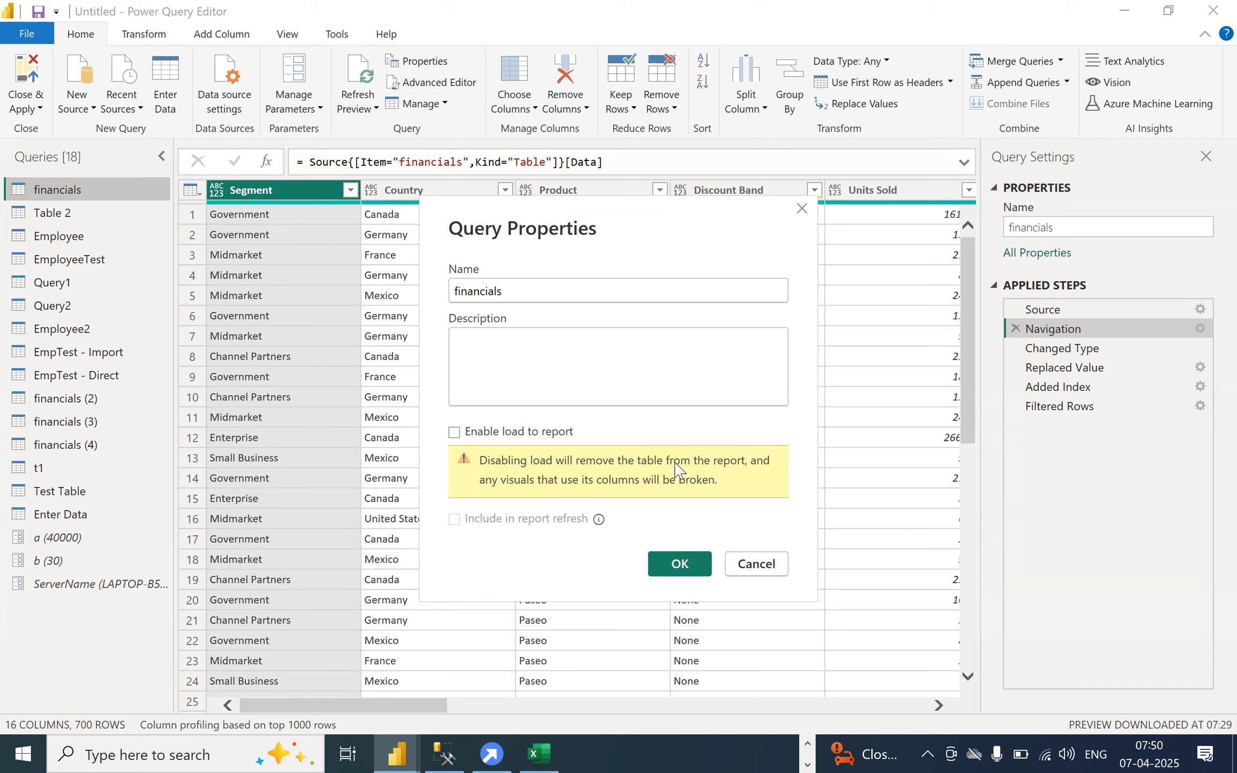
pyautogui.click(679, 565)
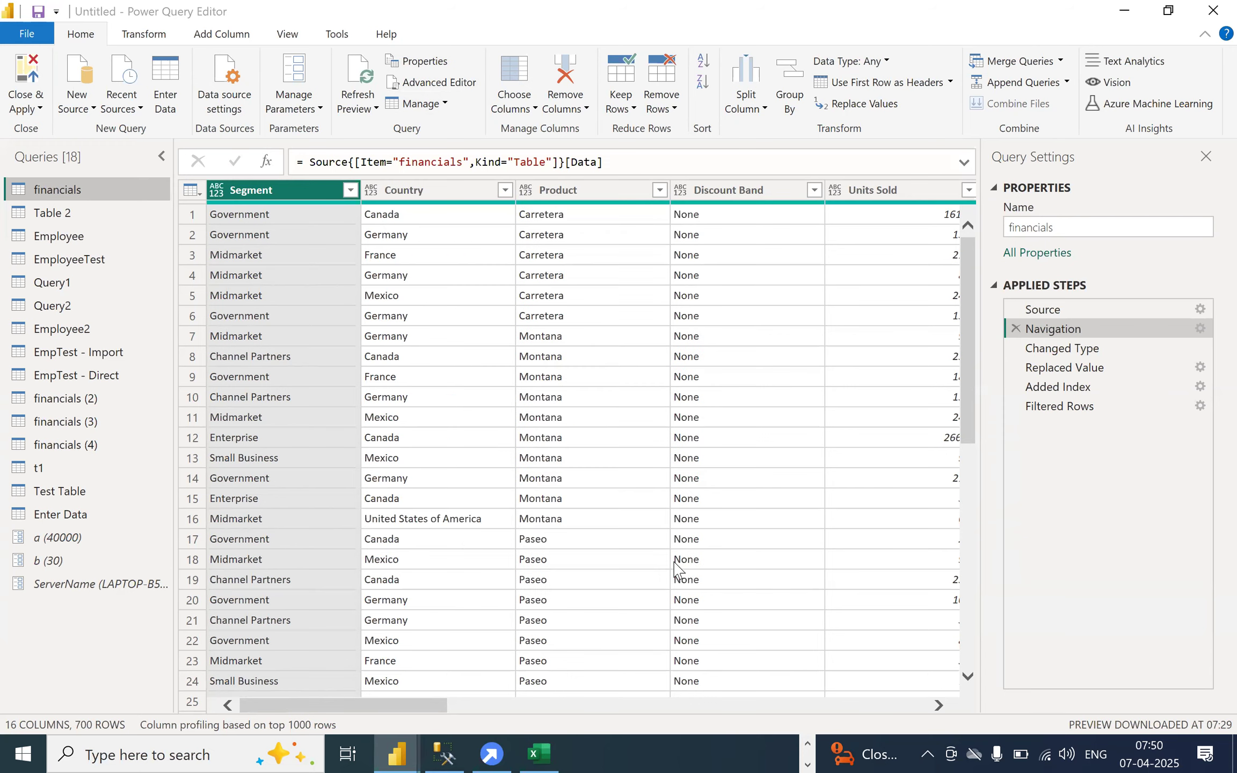
pyautogui.click(30, 73)
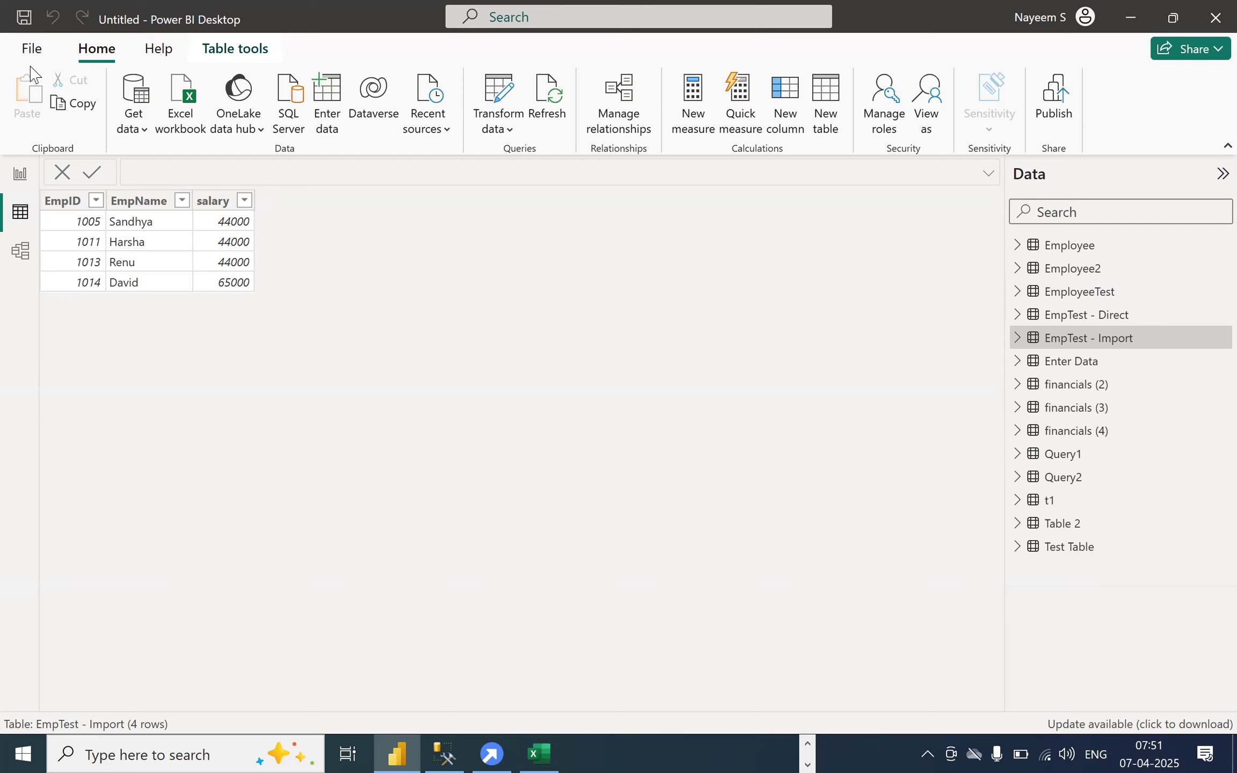
# - Examine the pie chart on Page 1 of the report, including the status of its Legend and Values fields
pyautogui.click(19, 177)
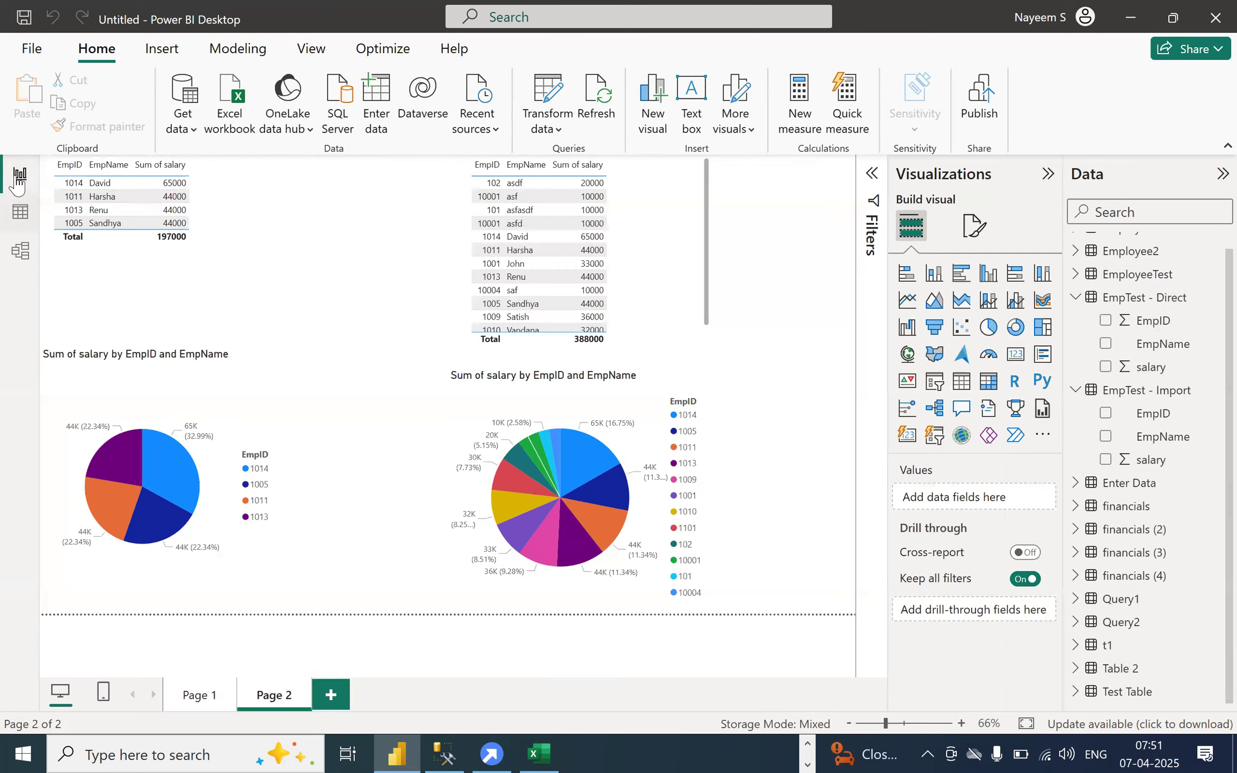
pyautogui.click(196, 696)
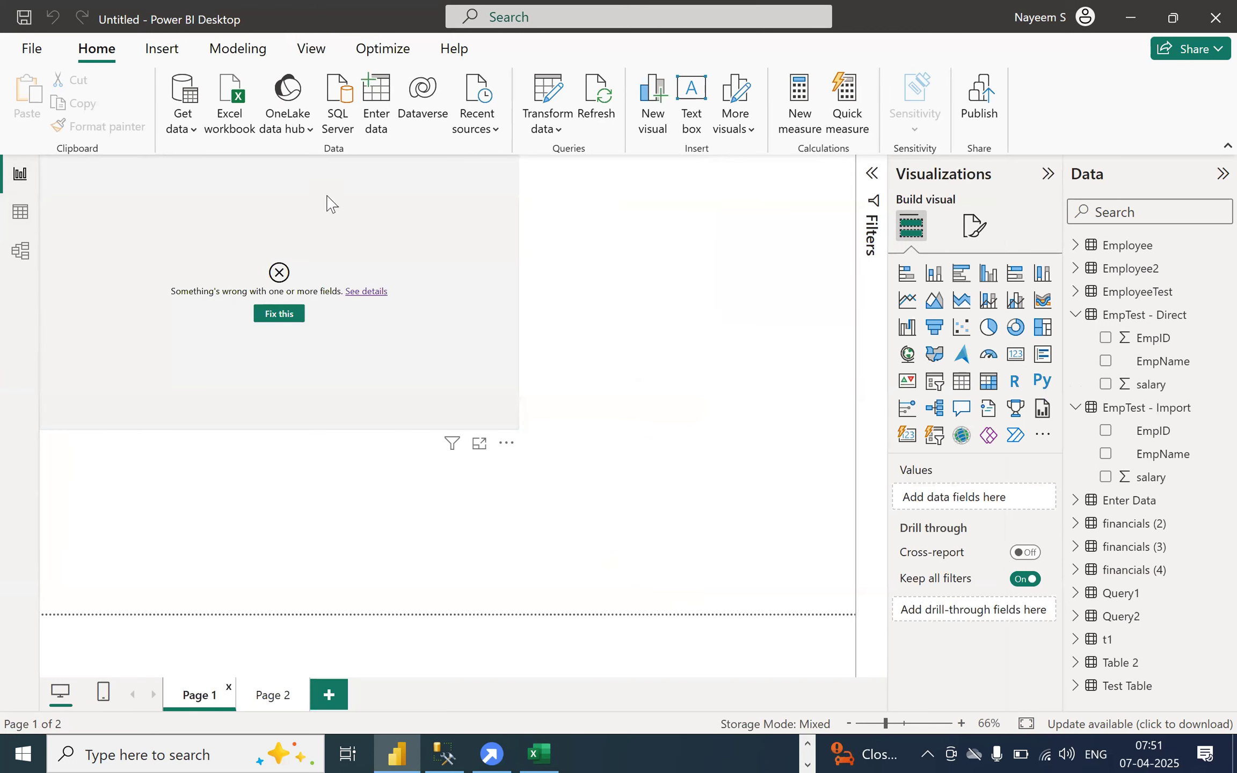
pyautogui.click(404, 250)
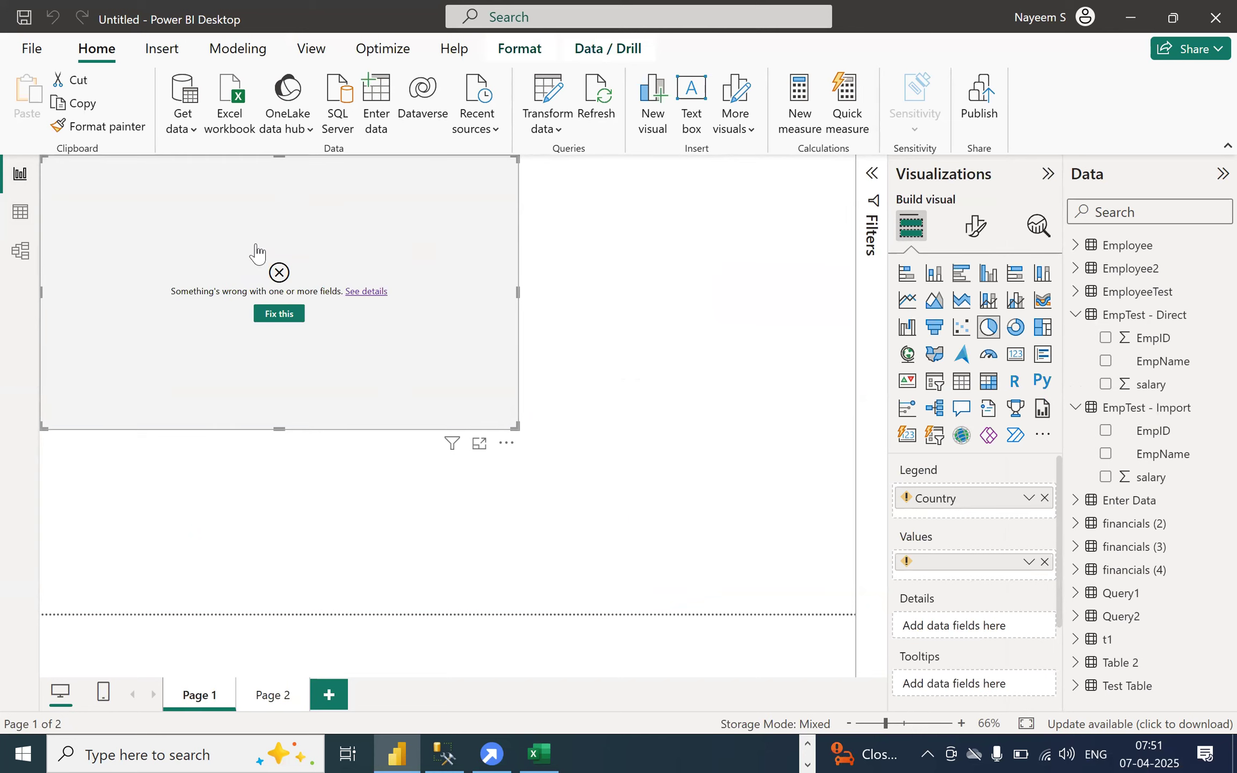
pyautogui.moveTo(911, 509)
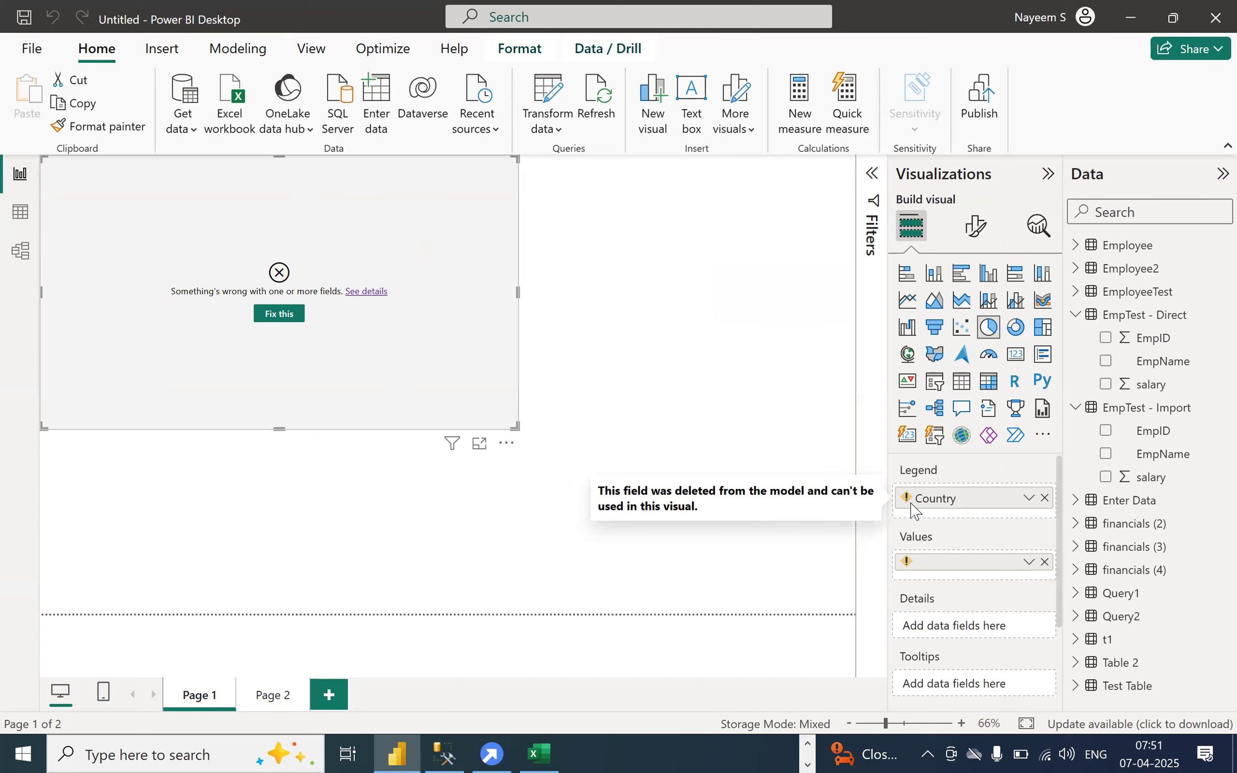
pyautogui.moveTo(920, 565)
# - Return to the Power Query Editor, view the query properties of the financials query and close them unchanged
pyautogui.click(558, 97)
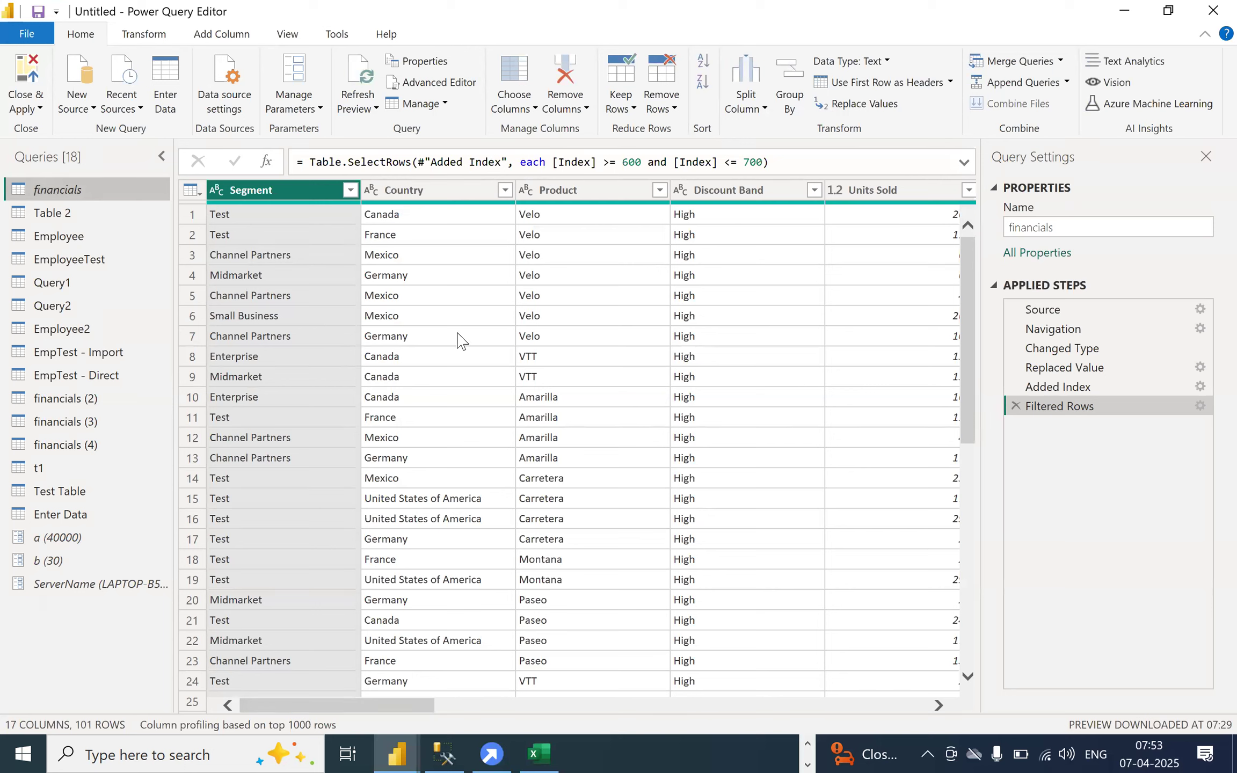
pyautogui.click(408, 56)
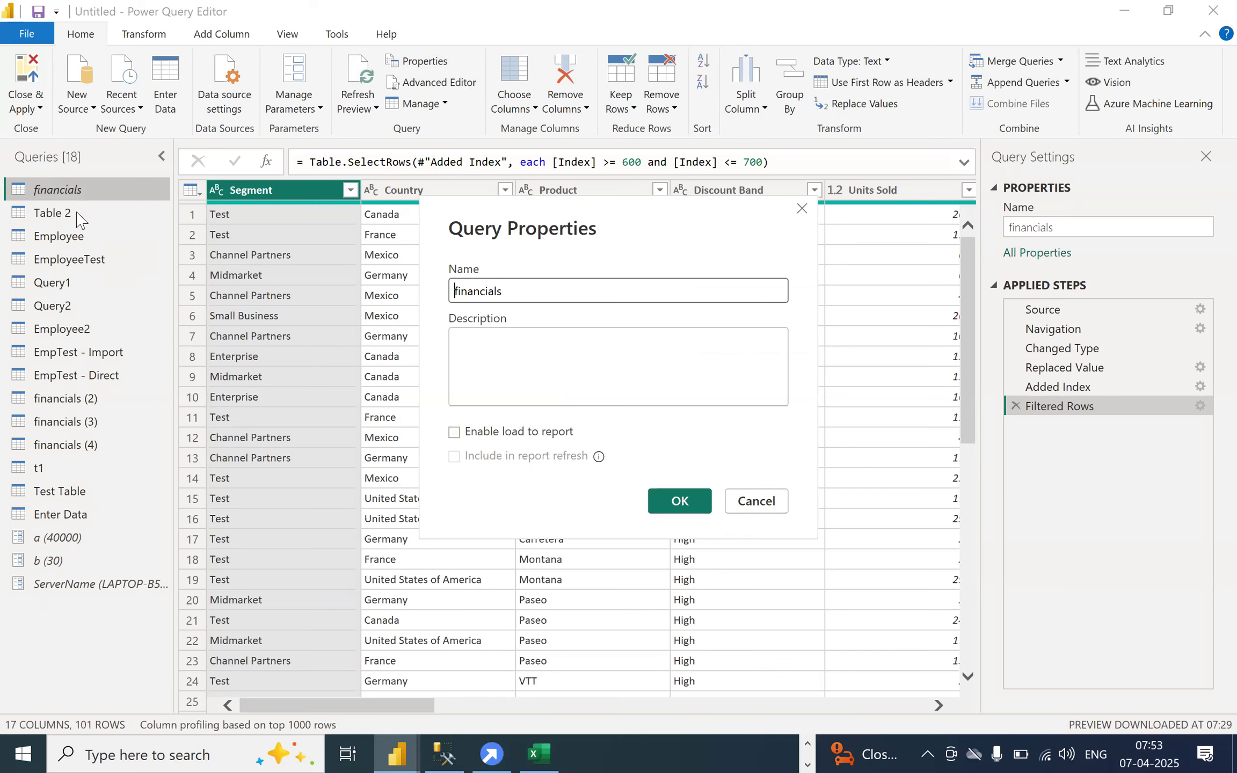
pyautogui.click(766, 499)
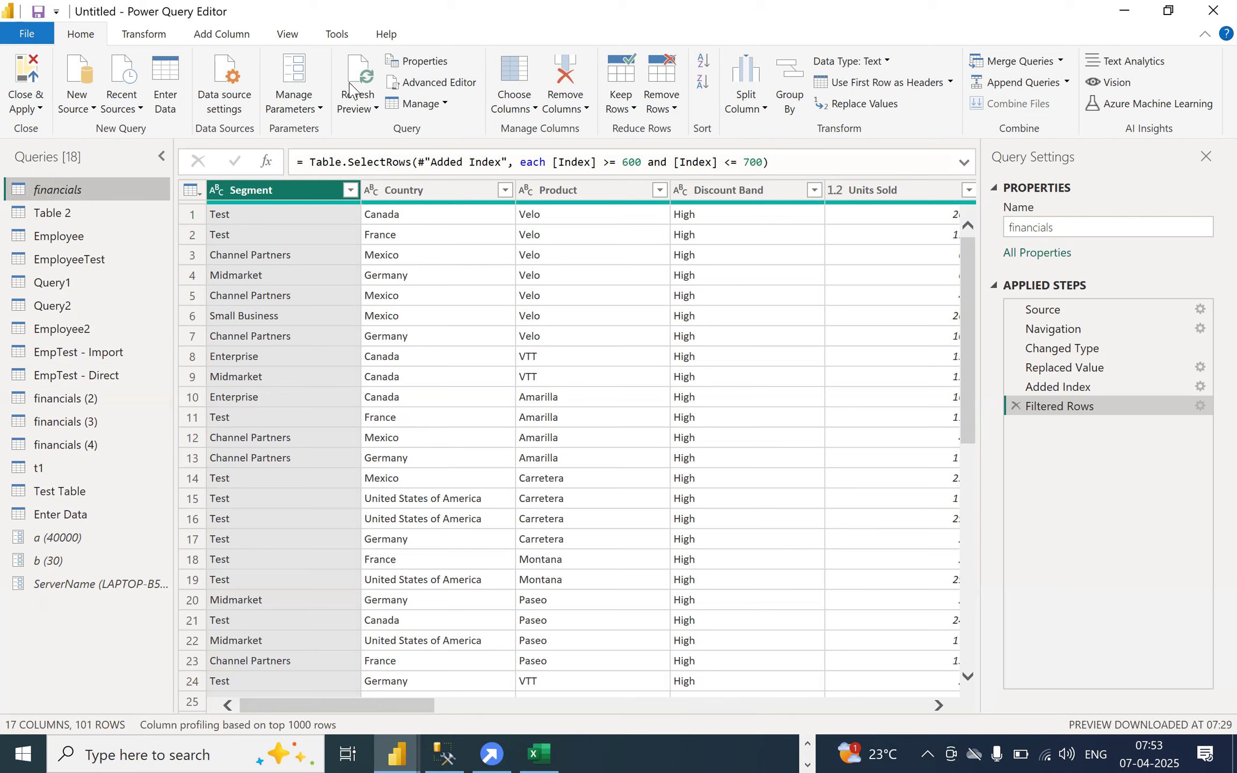
# - Turn on Enable load to report for the financials query, apply the query changes and inspect the pie chart on Page 1
pyautogui.click(424, 61)
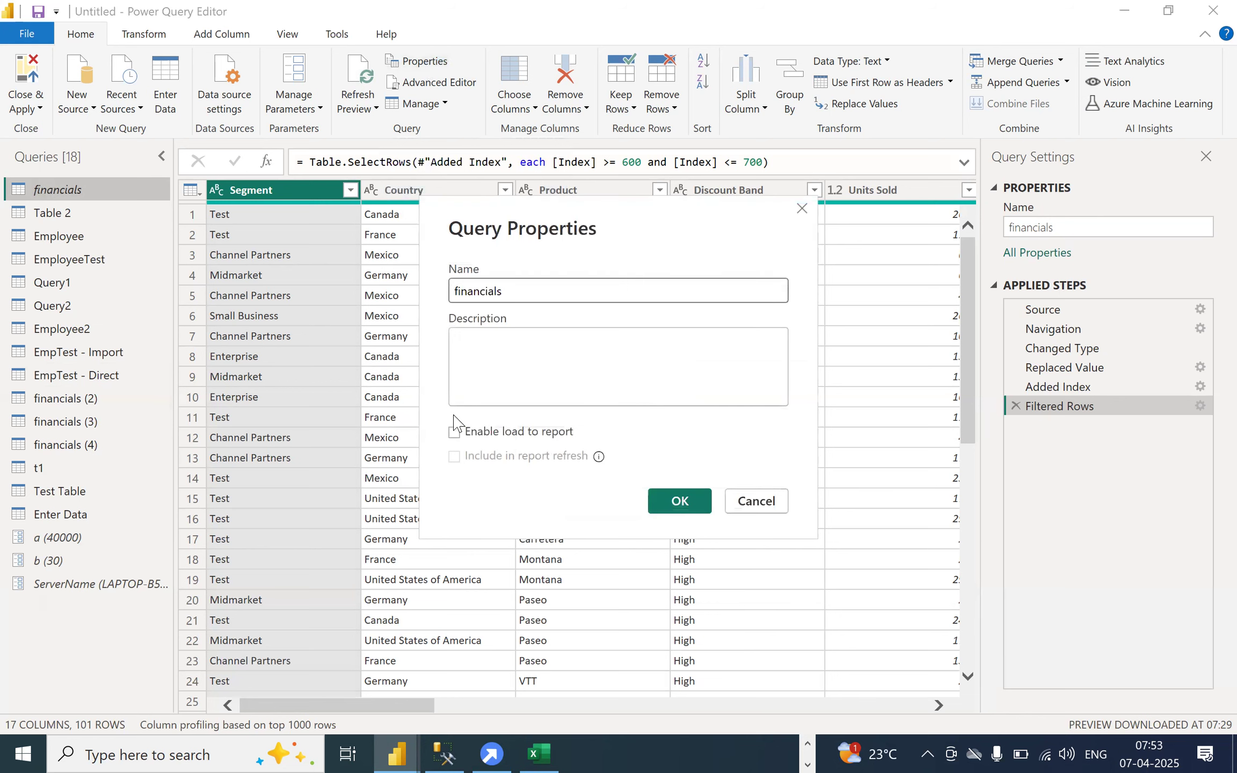
pyautogui.click(454, 432)
pyautogui.click(677, 500)
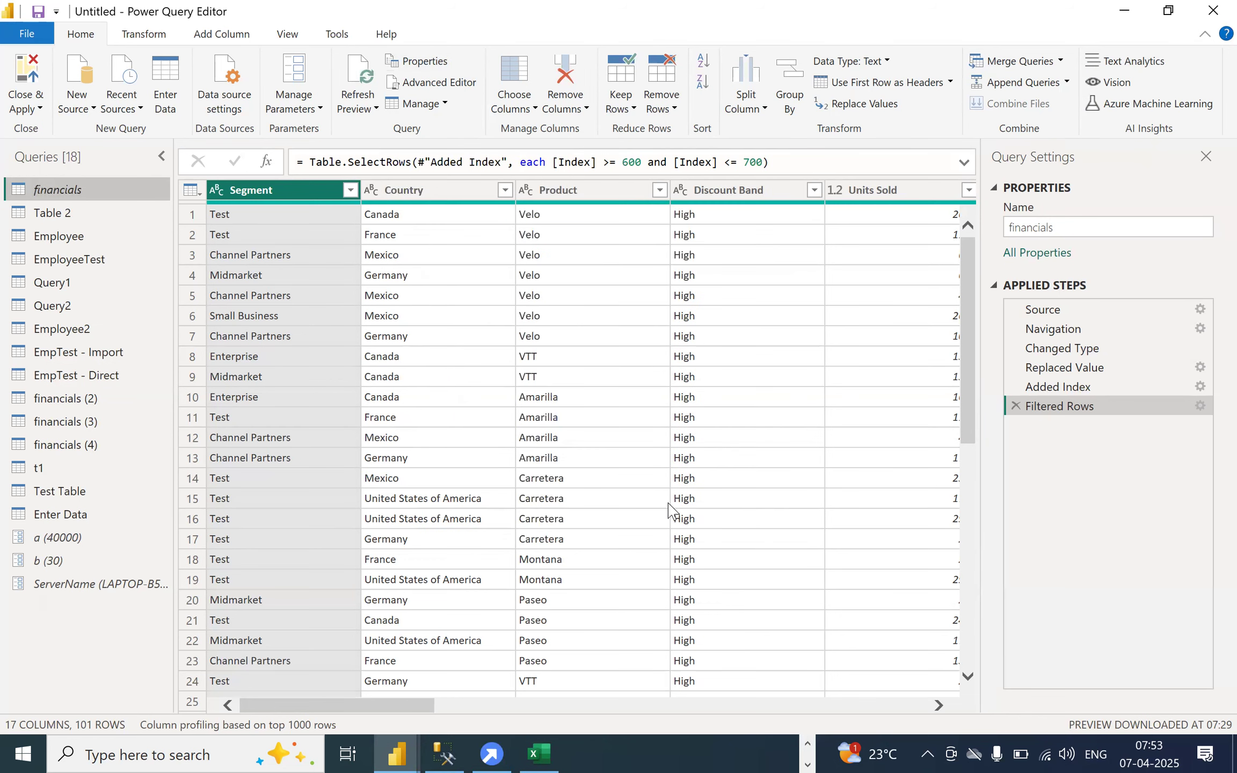
pyautogui.rightClick(63, 192)
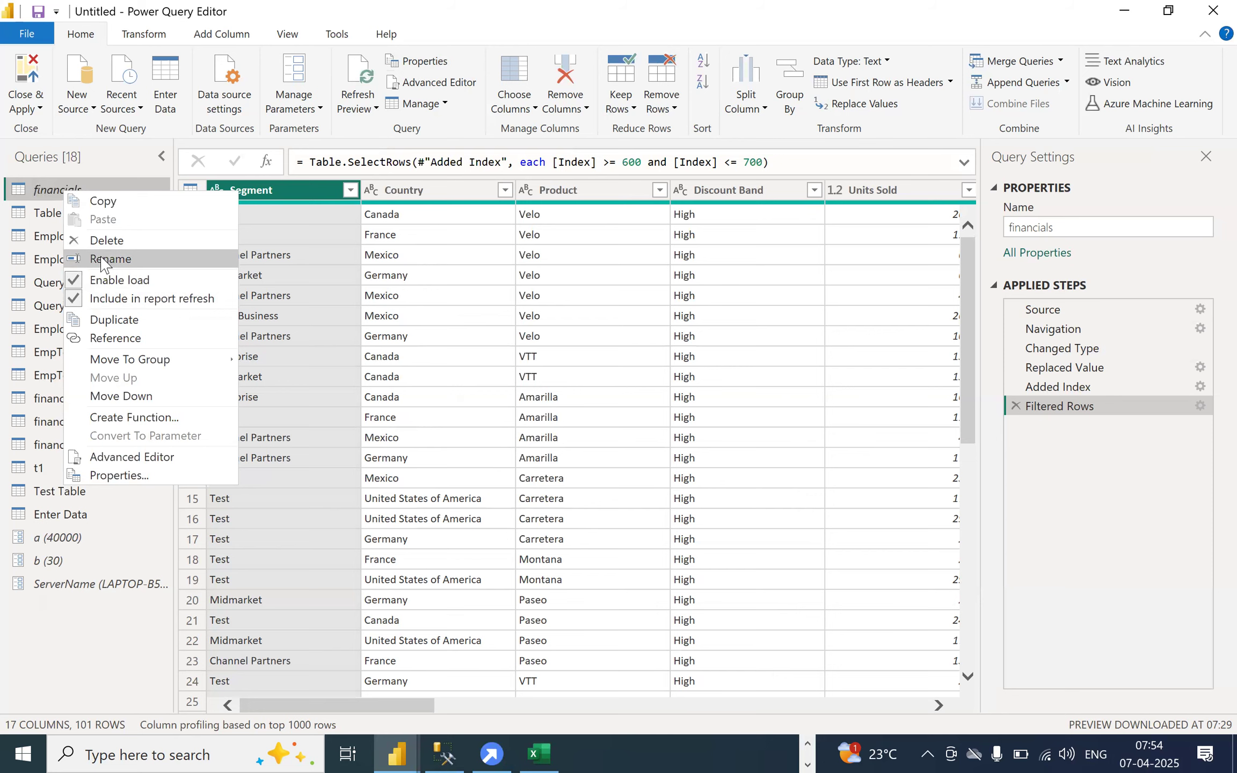
pyautogui.click(60, 656)
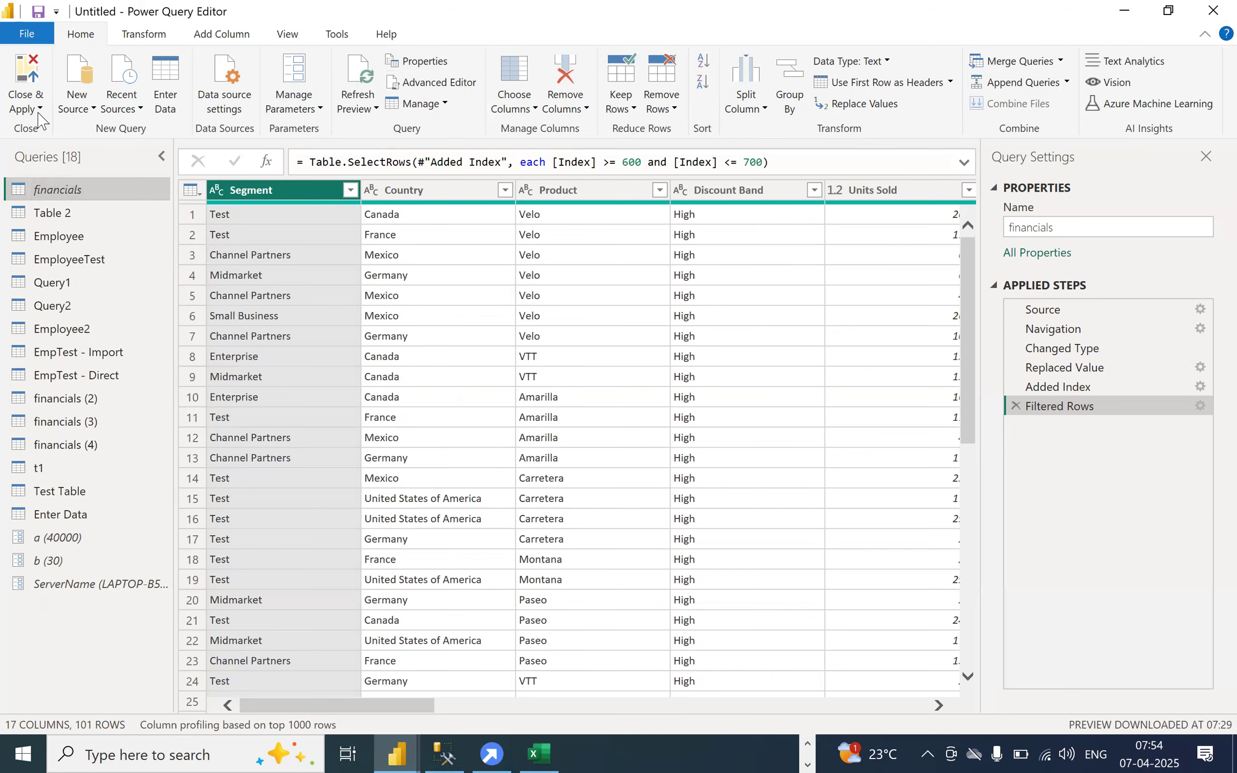
pyautogui.click(25, 81)
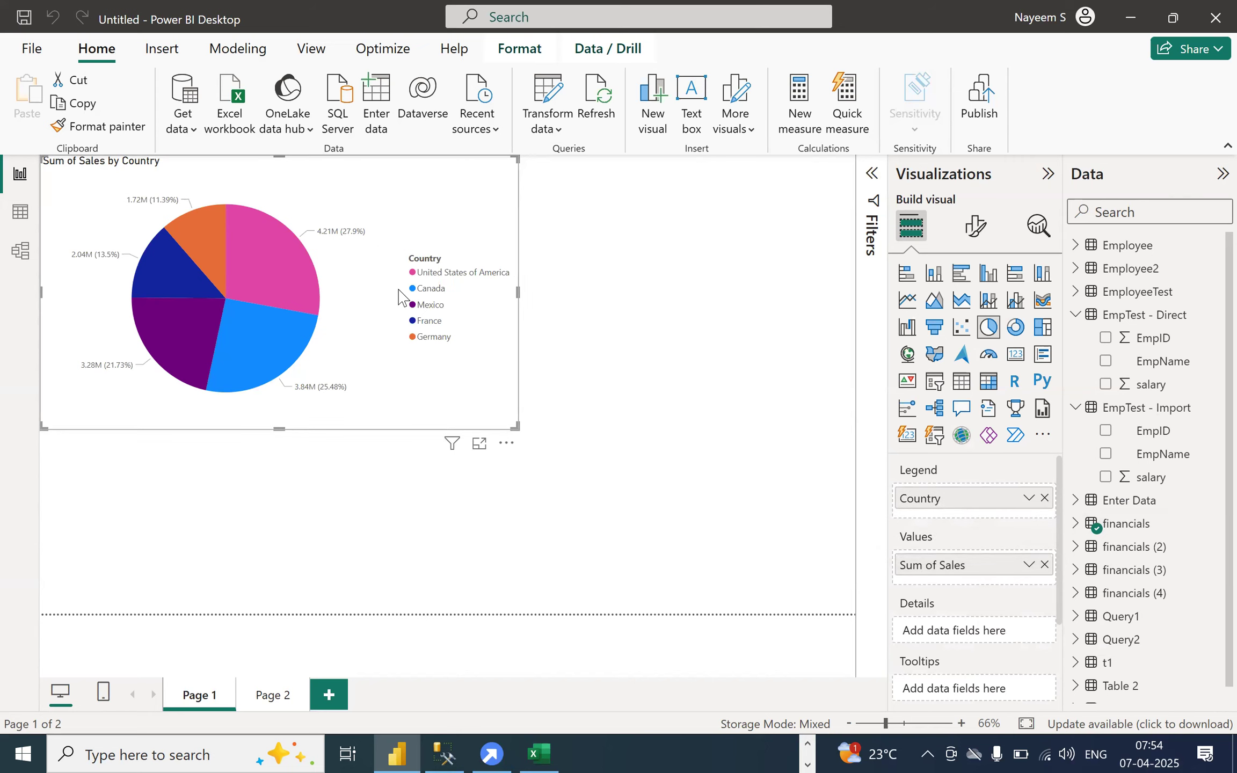
pyautogui.moveTo(276, 259)
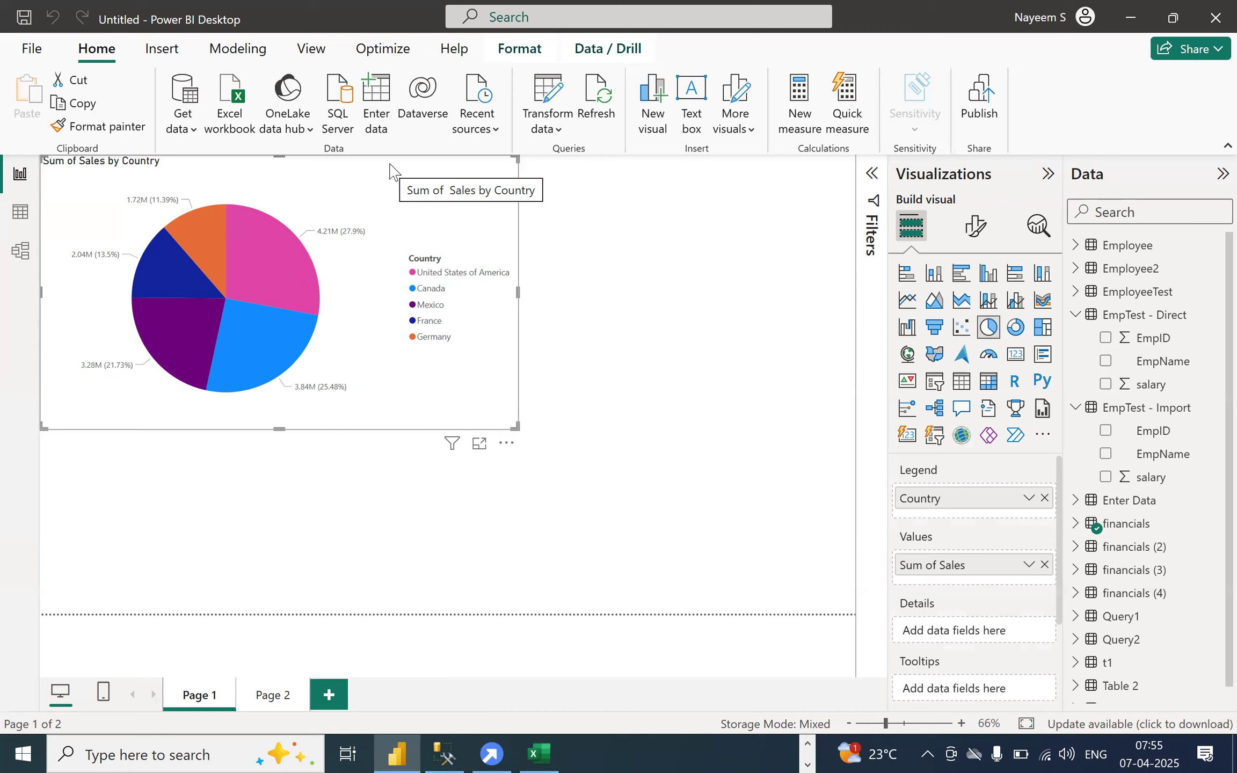
# - In the Power Query Editor, disable load for the financials (2) and financials (3) queries, accepting the possible data loss
pyautogui.click(555, 90)
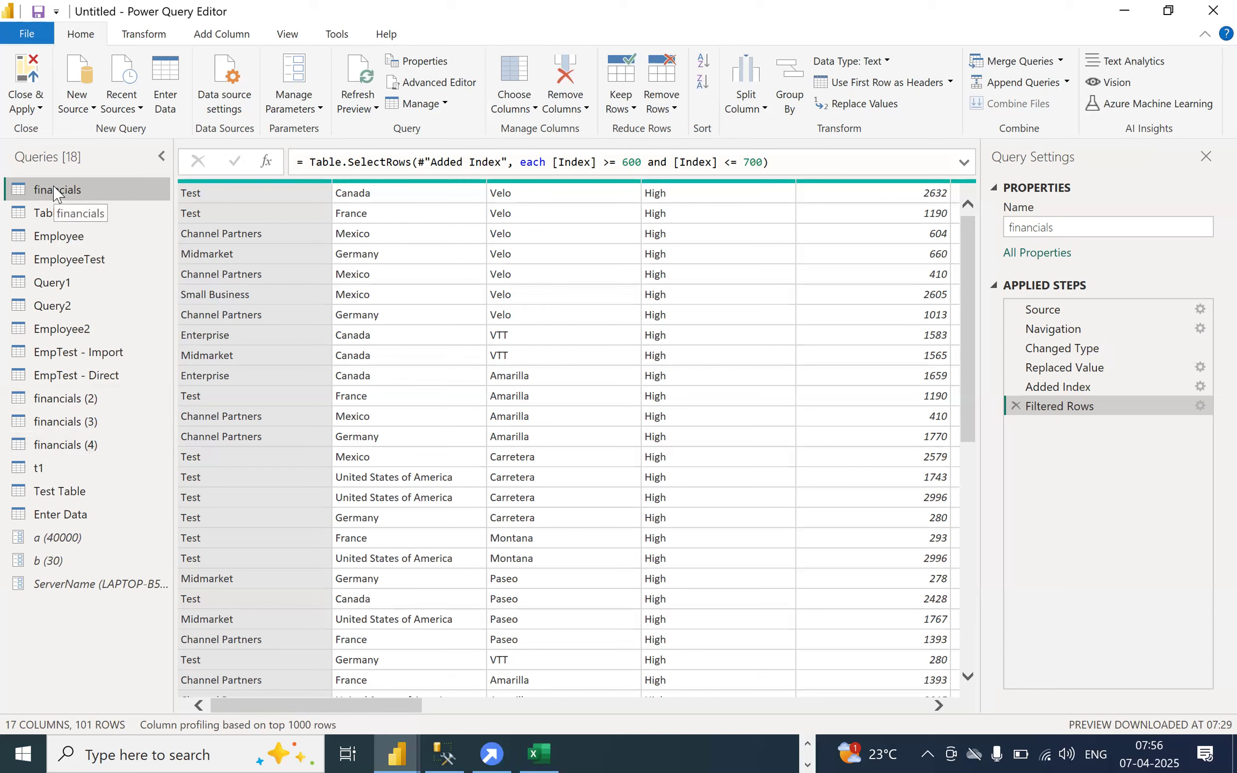
pyautogui.rightClick(73, 407)
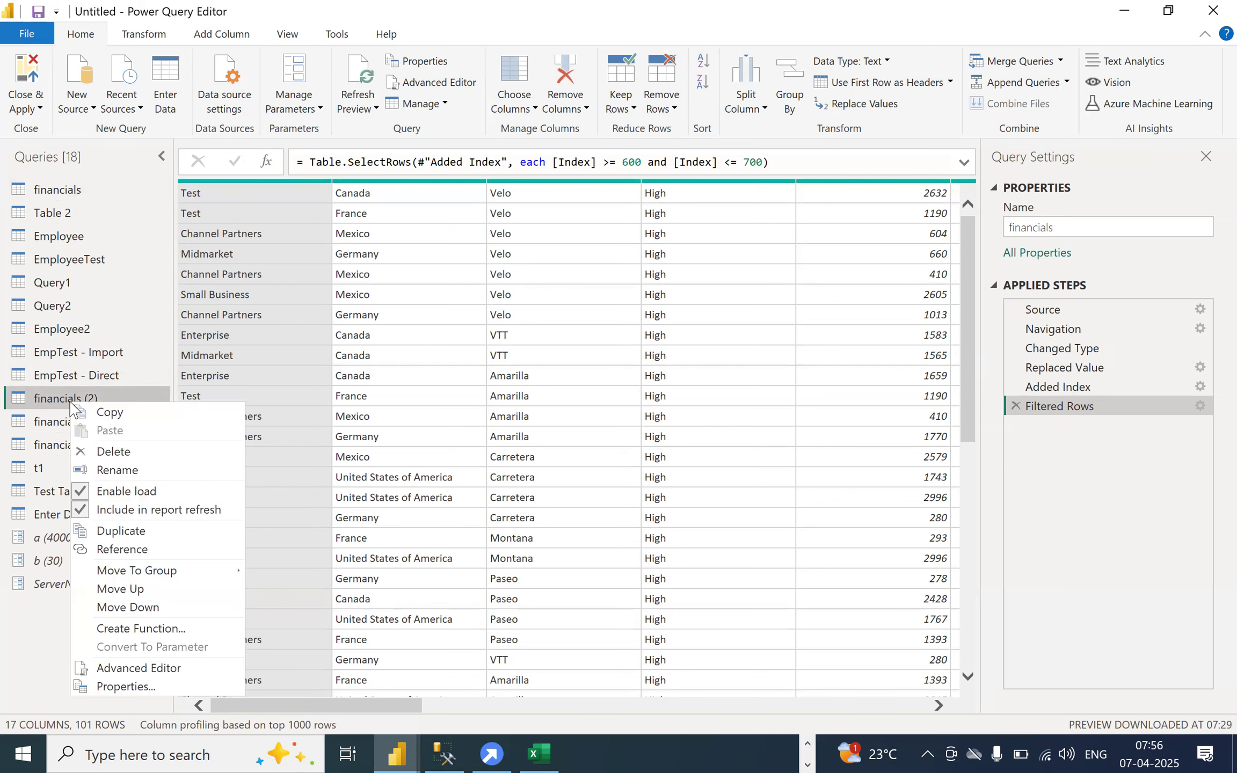
pyautogui.click(112, 495)
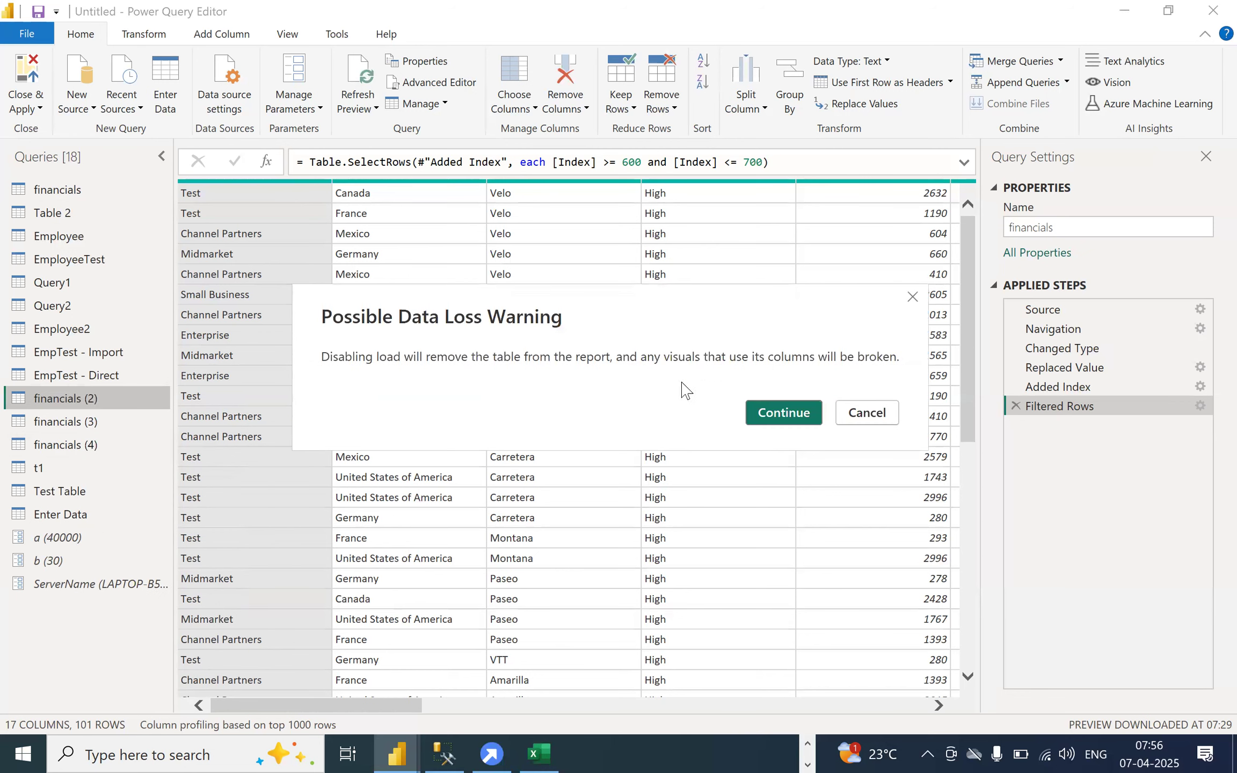
pyautogui.click(751, 411)
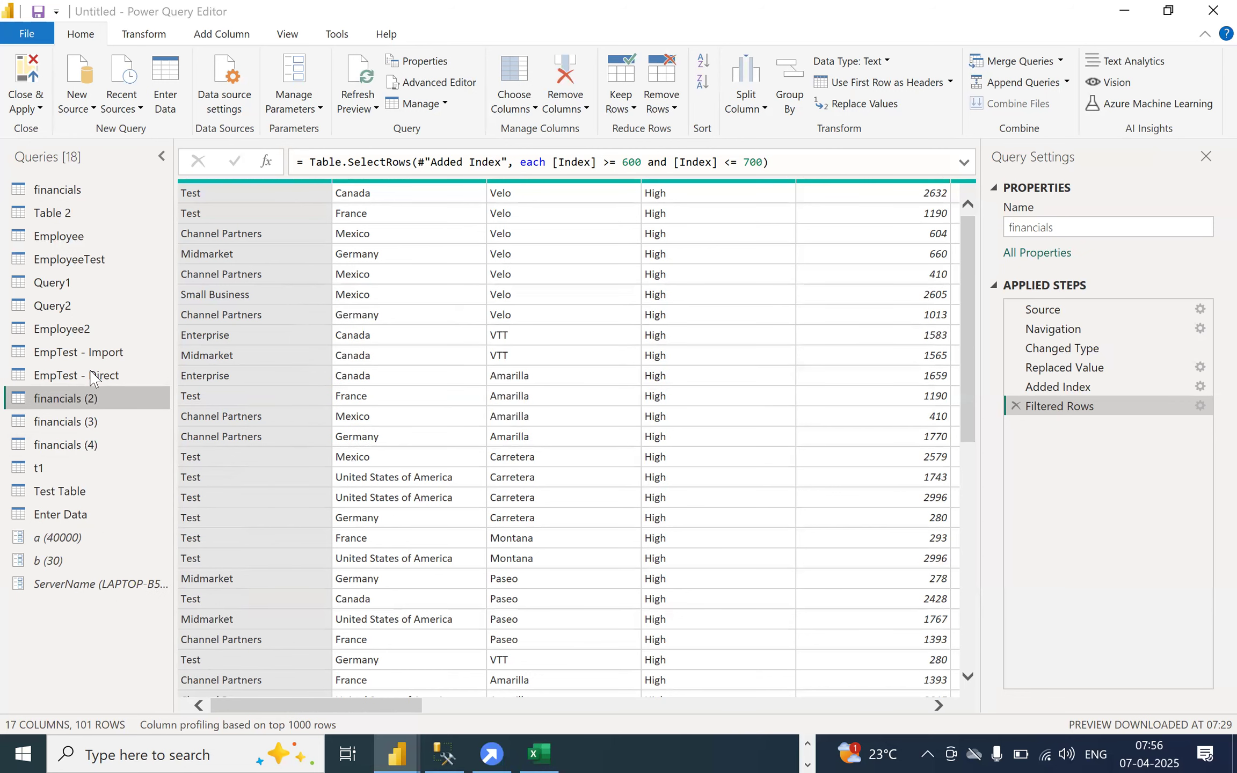
pyautogui.rightClick(73, 413)
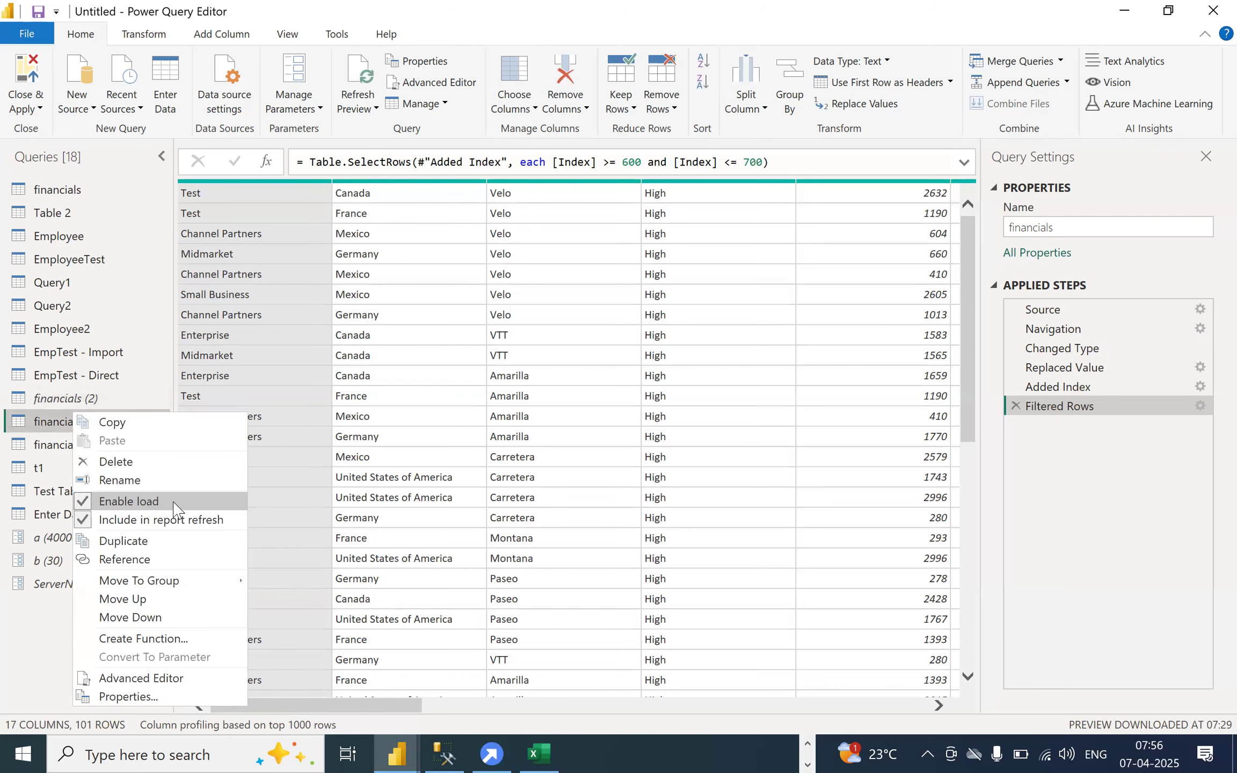
pyautogui.click(141, 502)
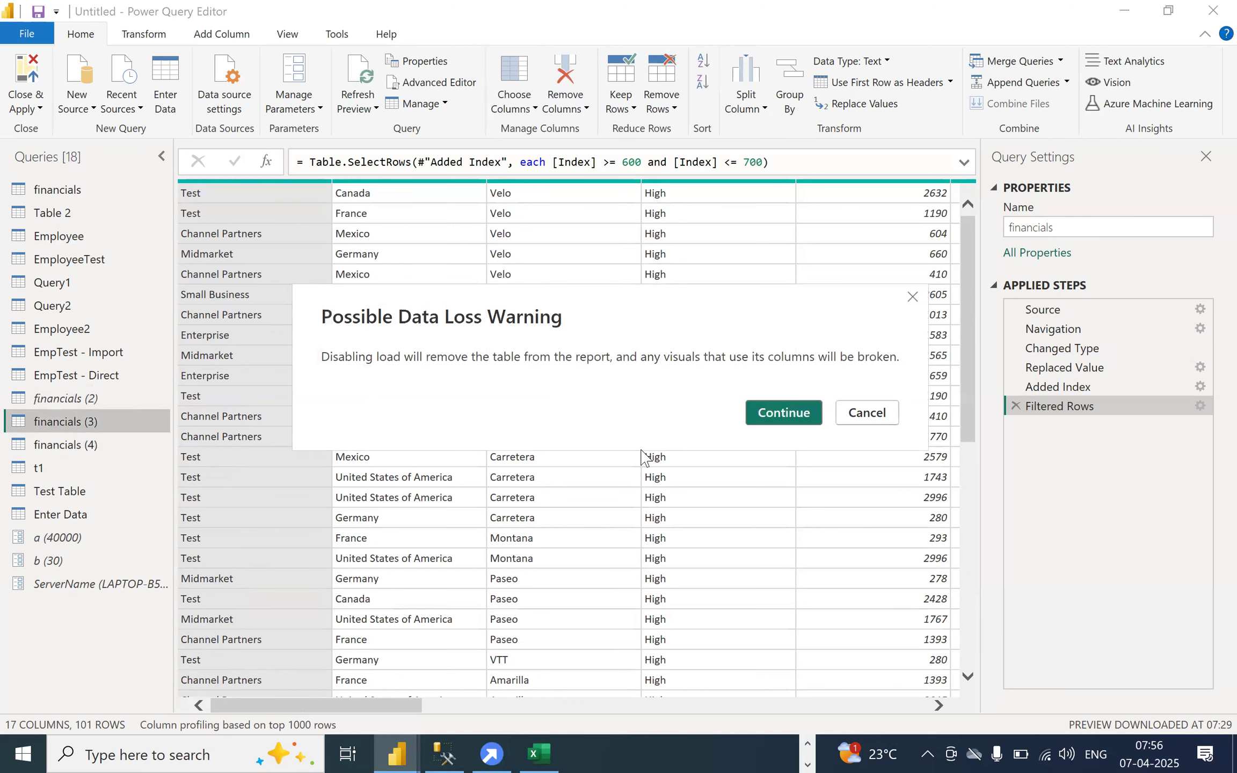
pyautogui.click(781, 413)
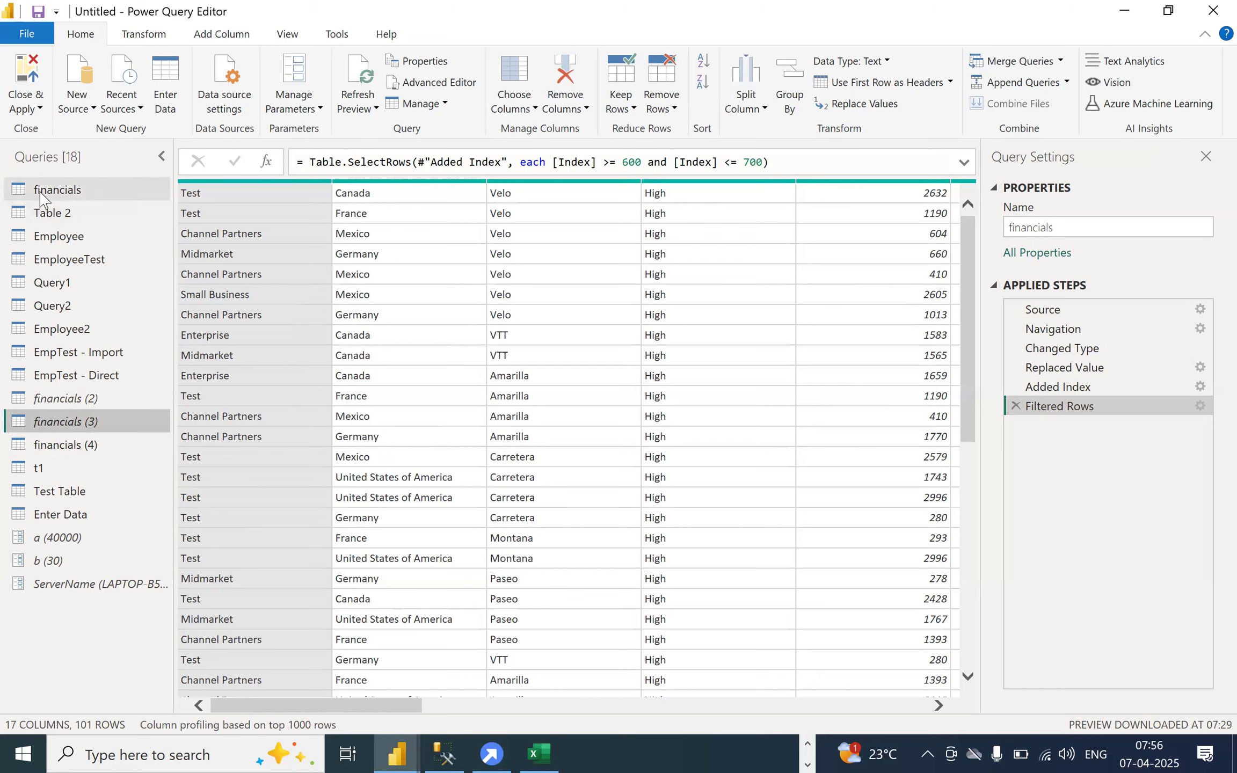
# - Disable load for the financials (4) query, apply the query changes and check the table list in the report's data model
pyautogui.rightClick(51, 445)
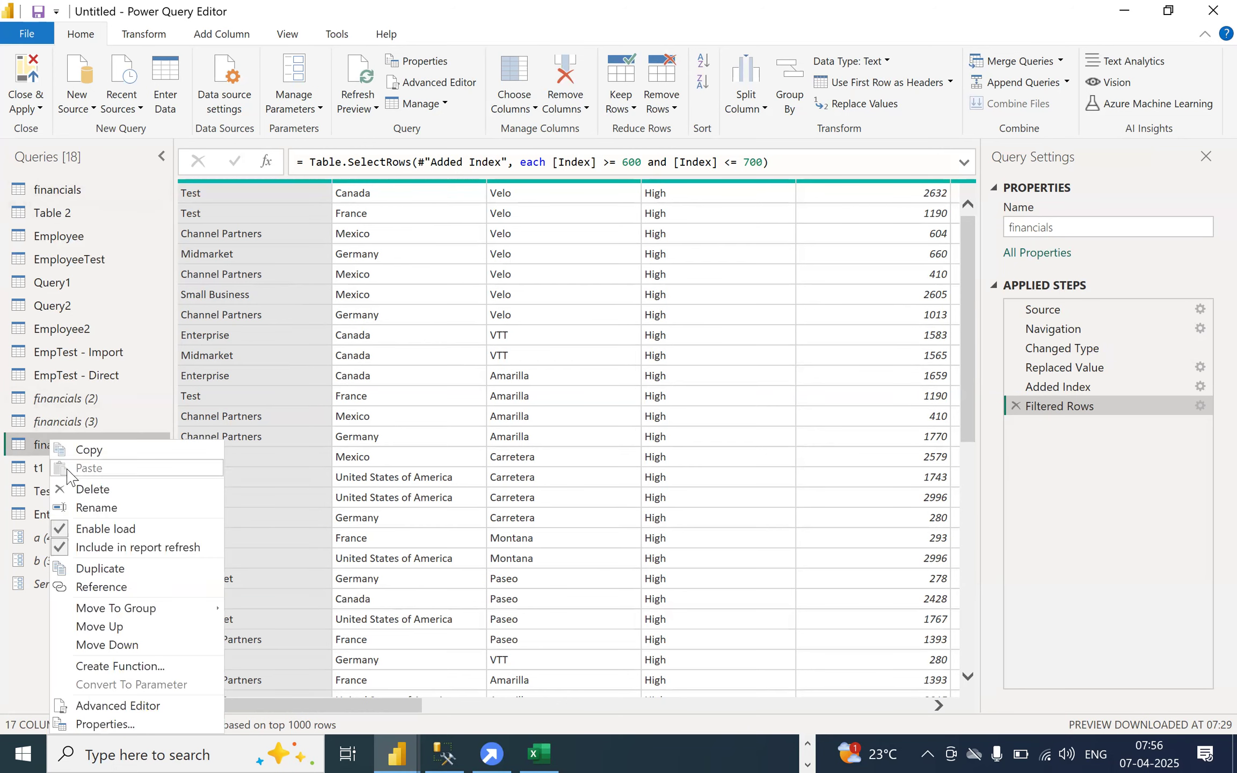
pyautogui.click(86, 529)
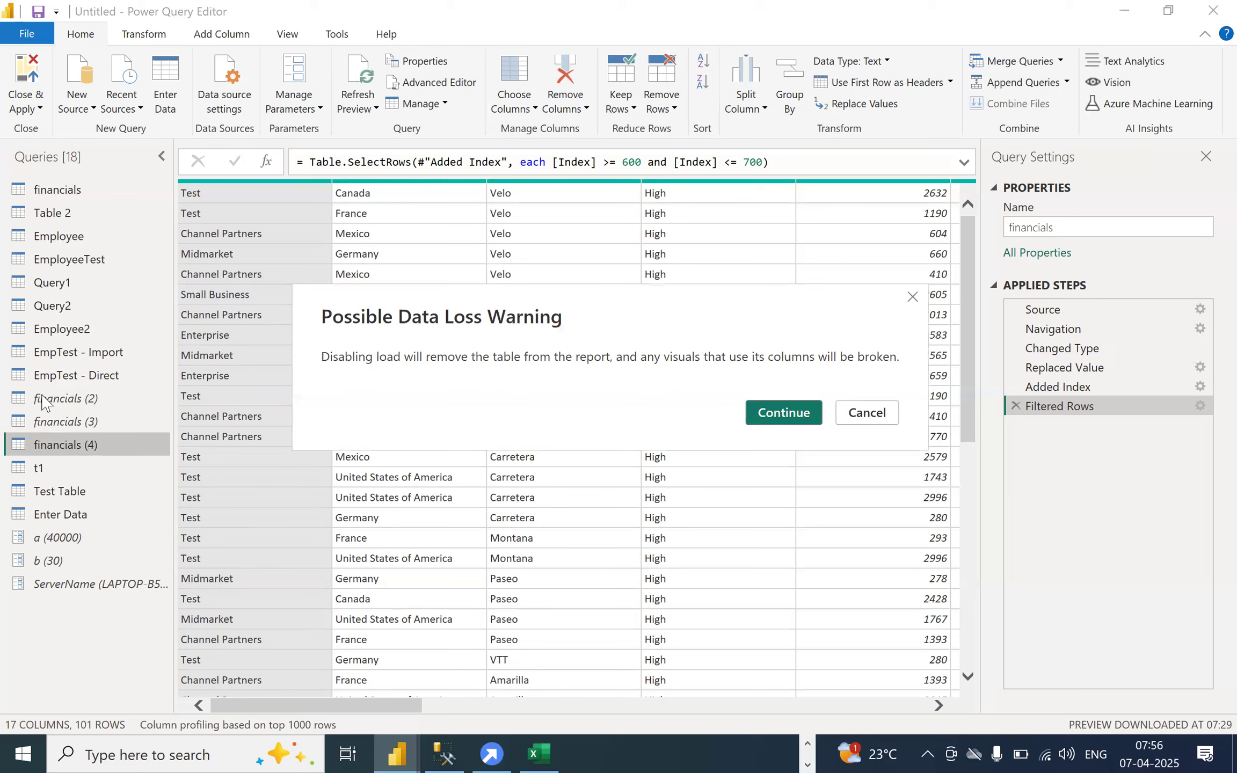
pyautogui.click(797, 420)
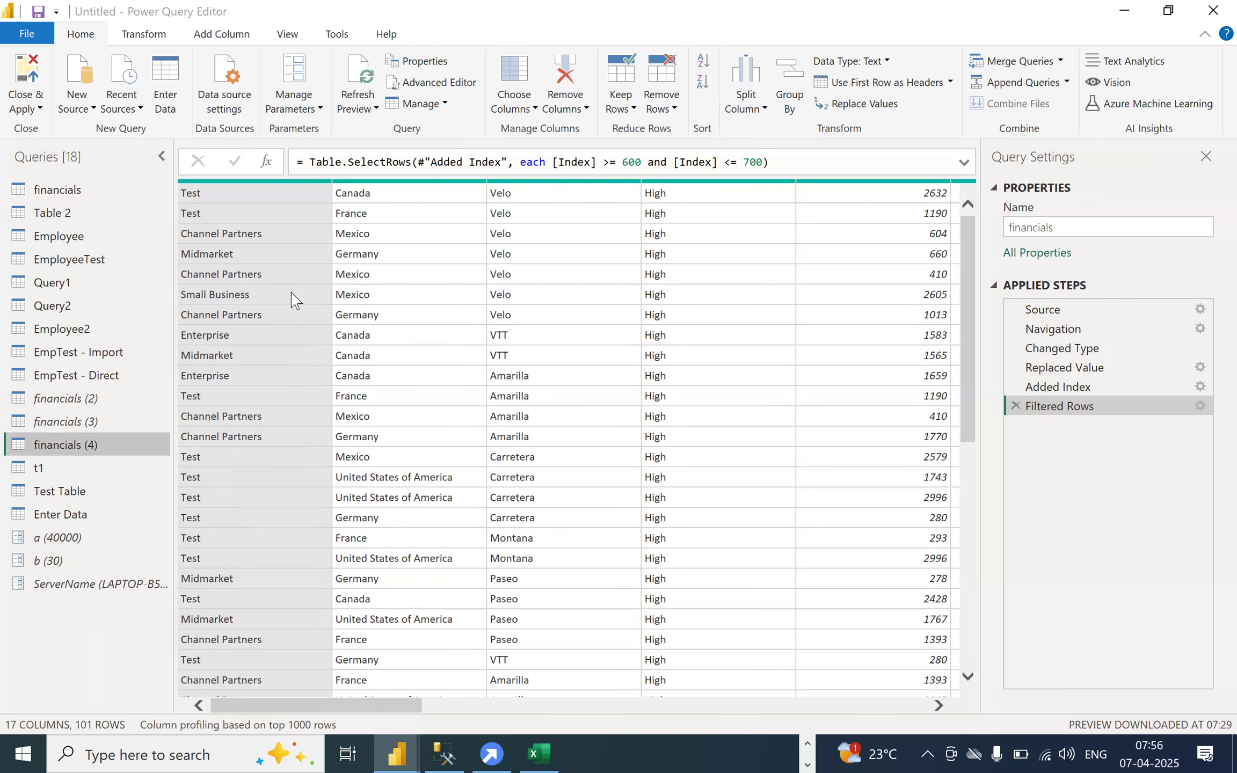
pyautogui.click(28, 73)
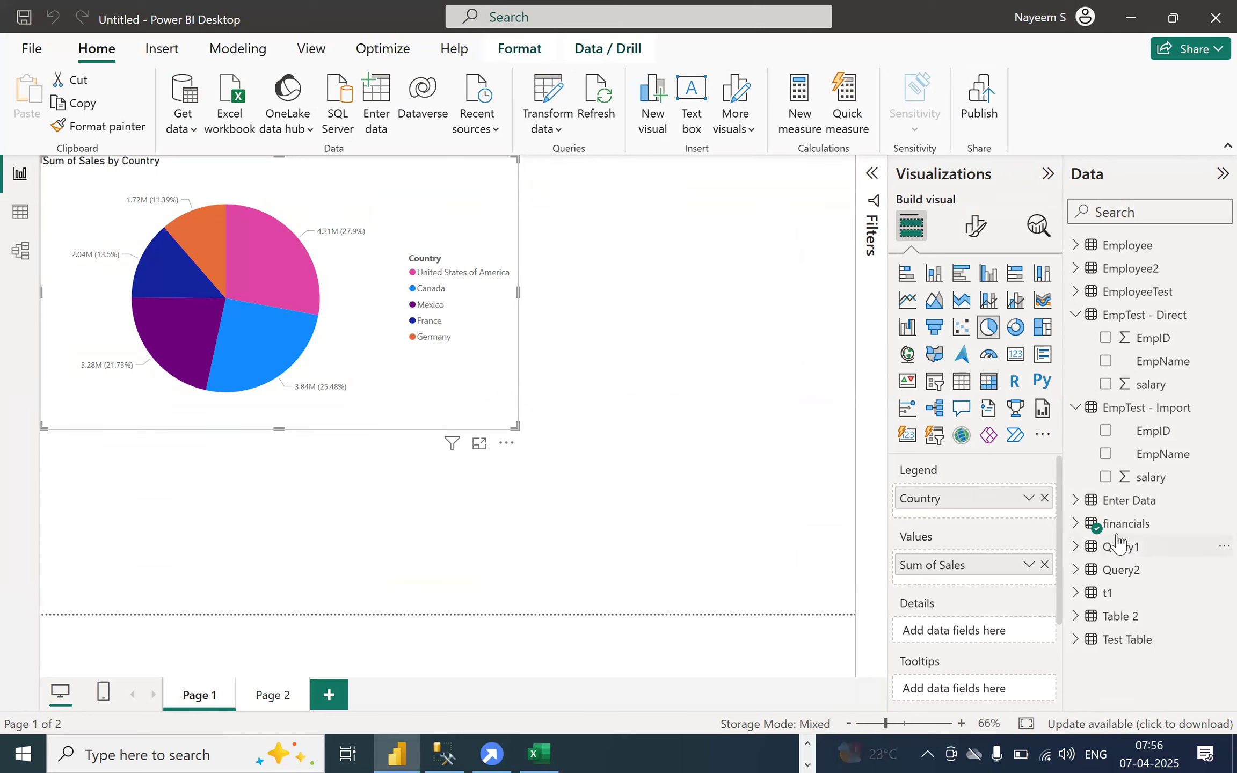
pyautogui.moveTo(1118, 542)
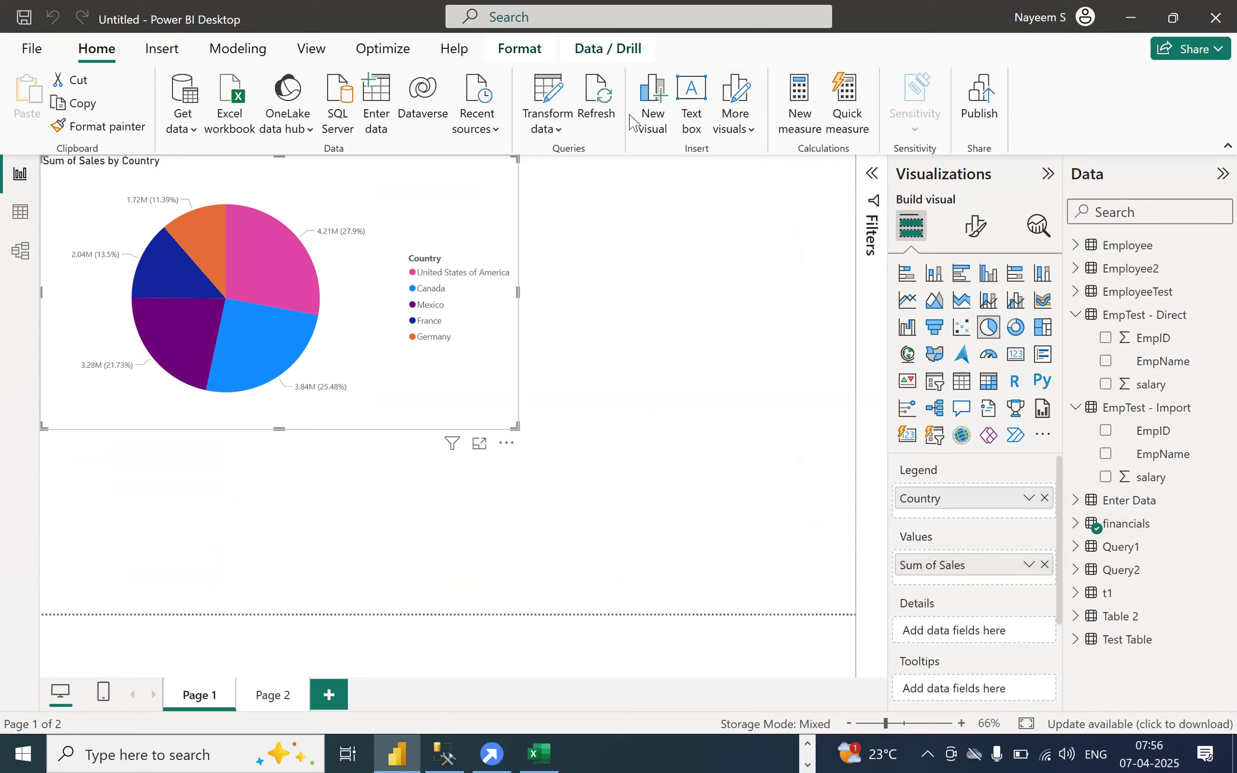
# - Reopen the Power Query Editor, review the load and refresh options in the financials query's properties, and cancel without changes
pyautogui.click(532, 81)
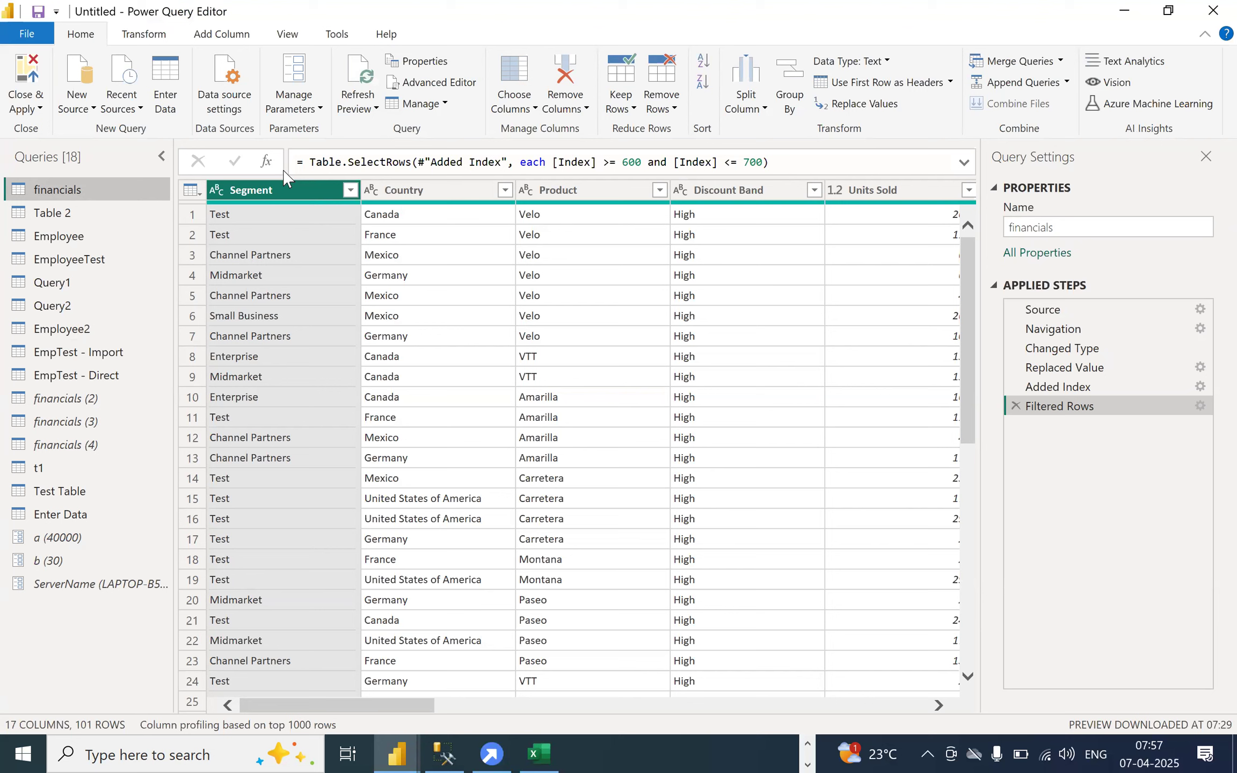
pyautogui.click(422, 61)
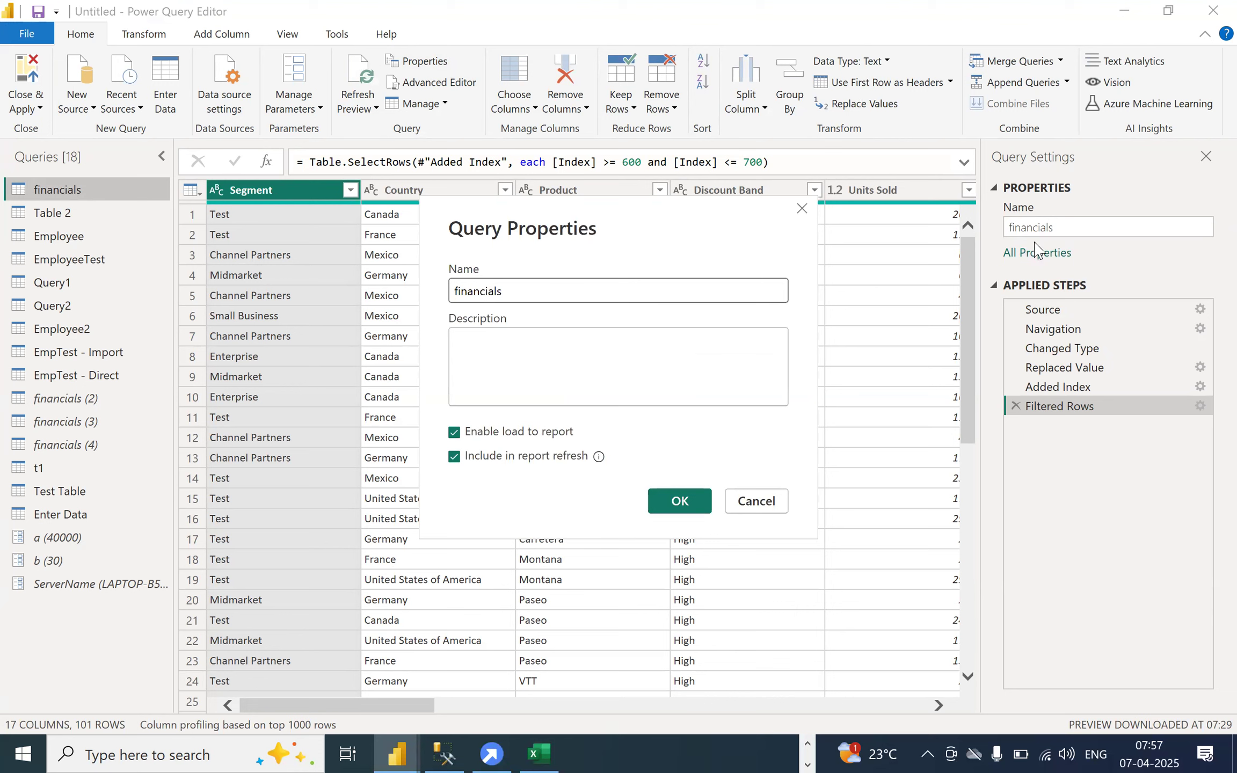
pyautogui.click(756, 502)
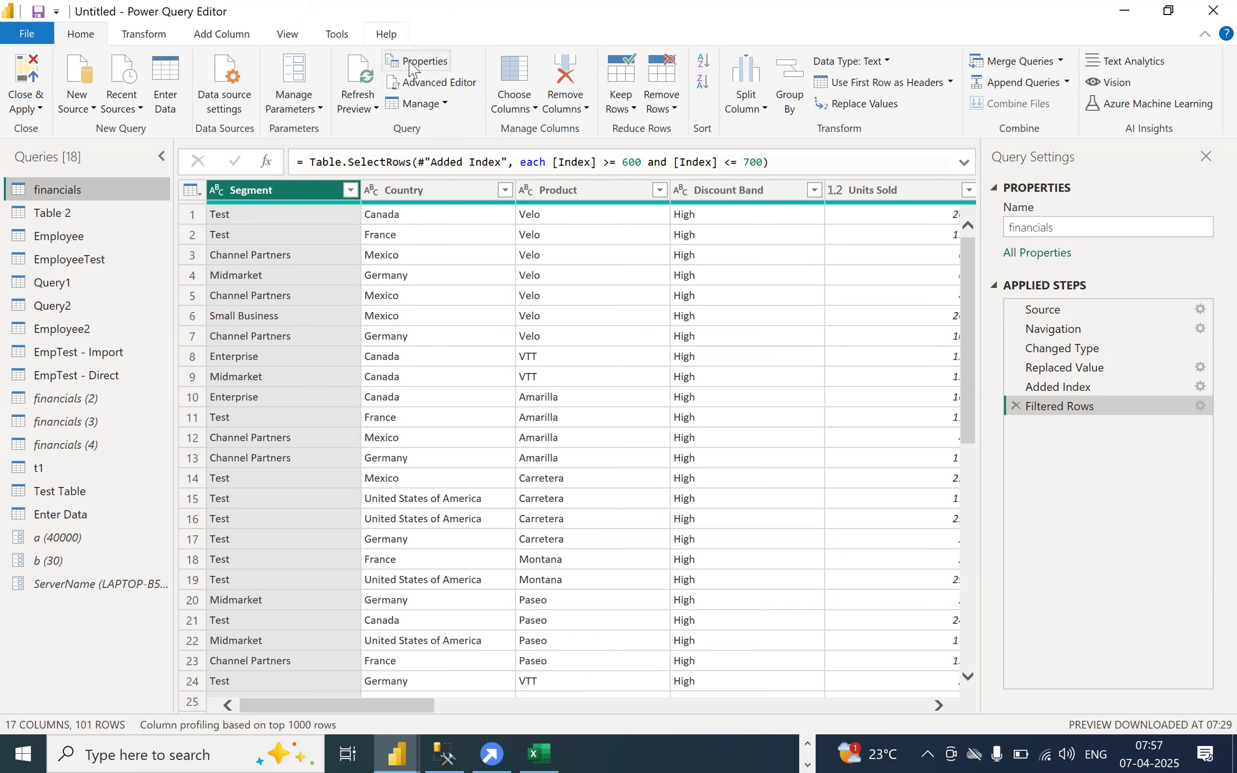